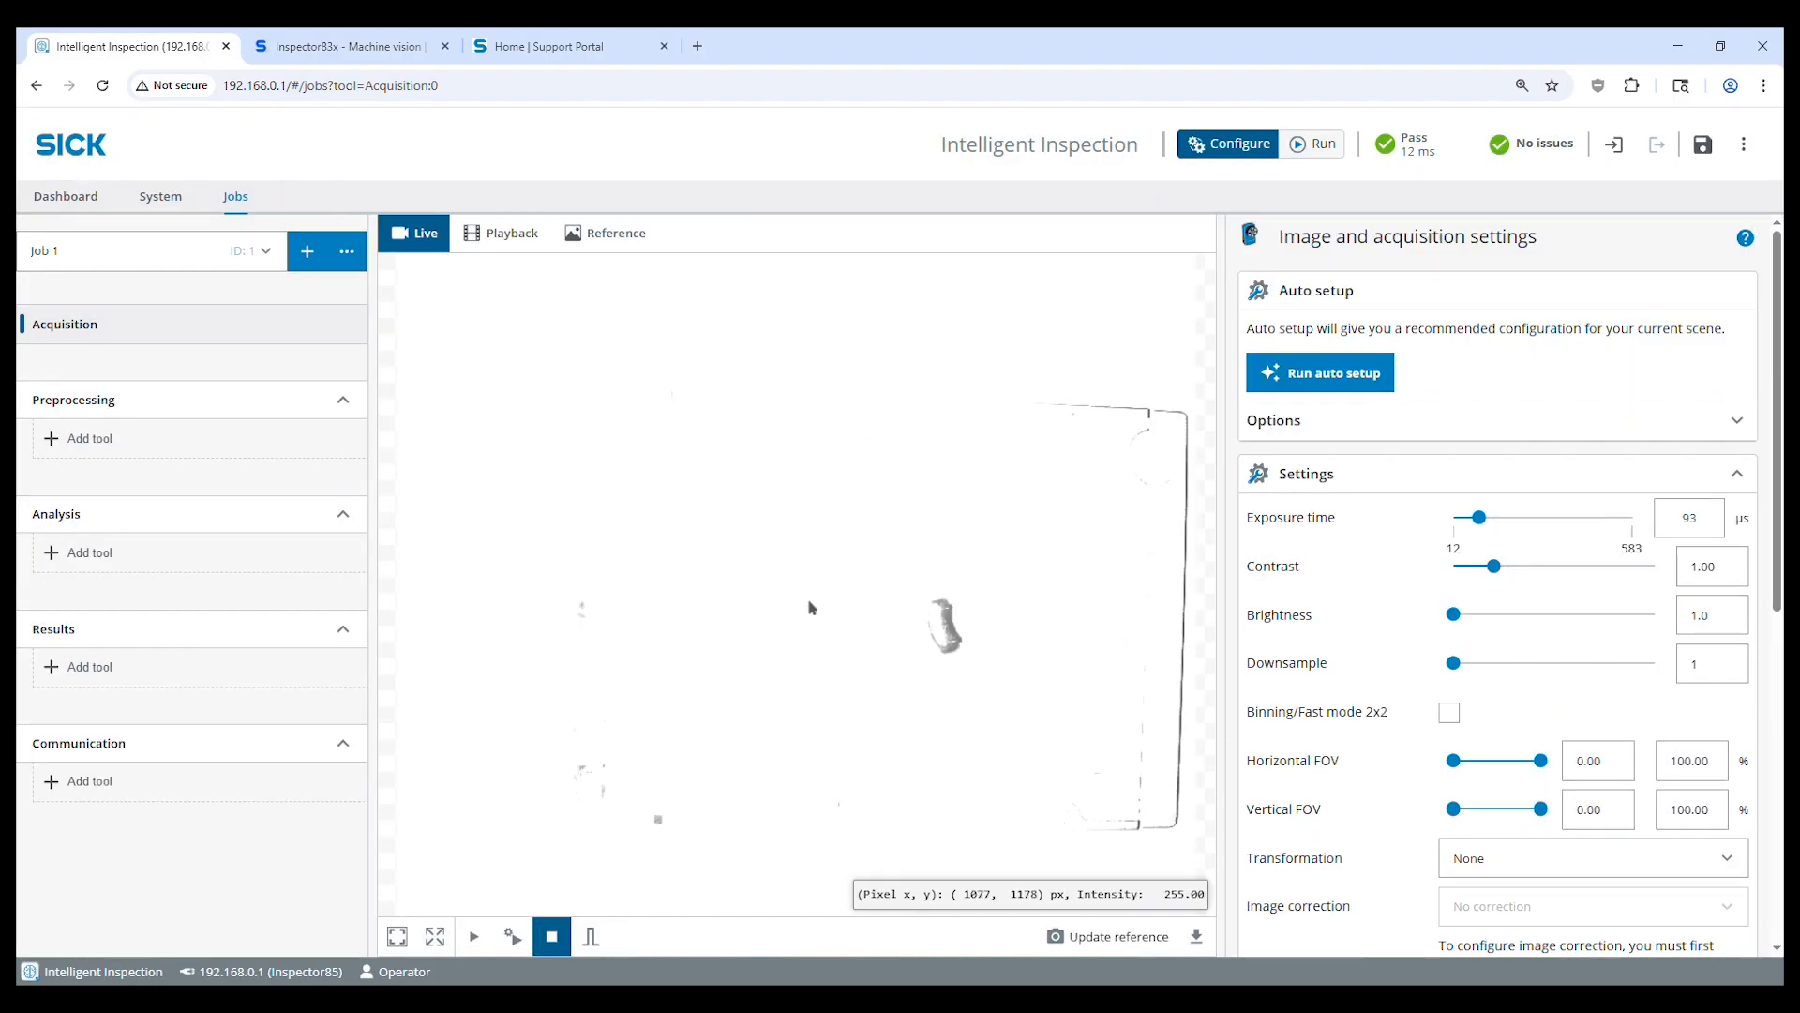
Disable the integrated lighting and run the auto setup for the current scene
scroll(1368, 548, "down", 7)
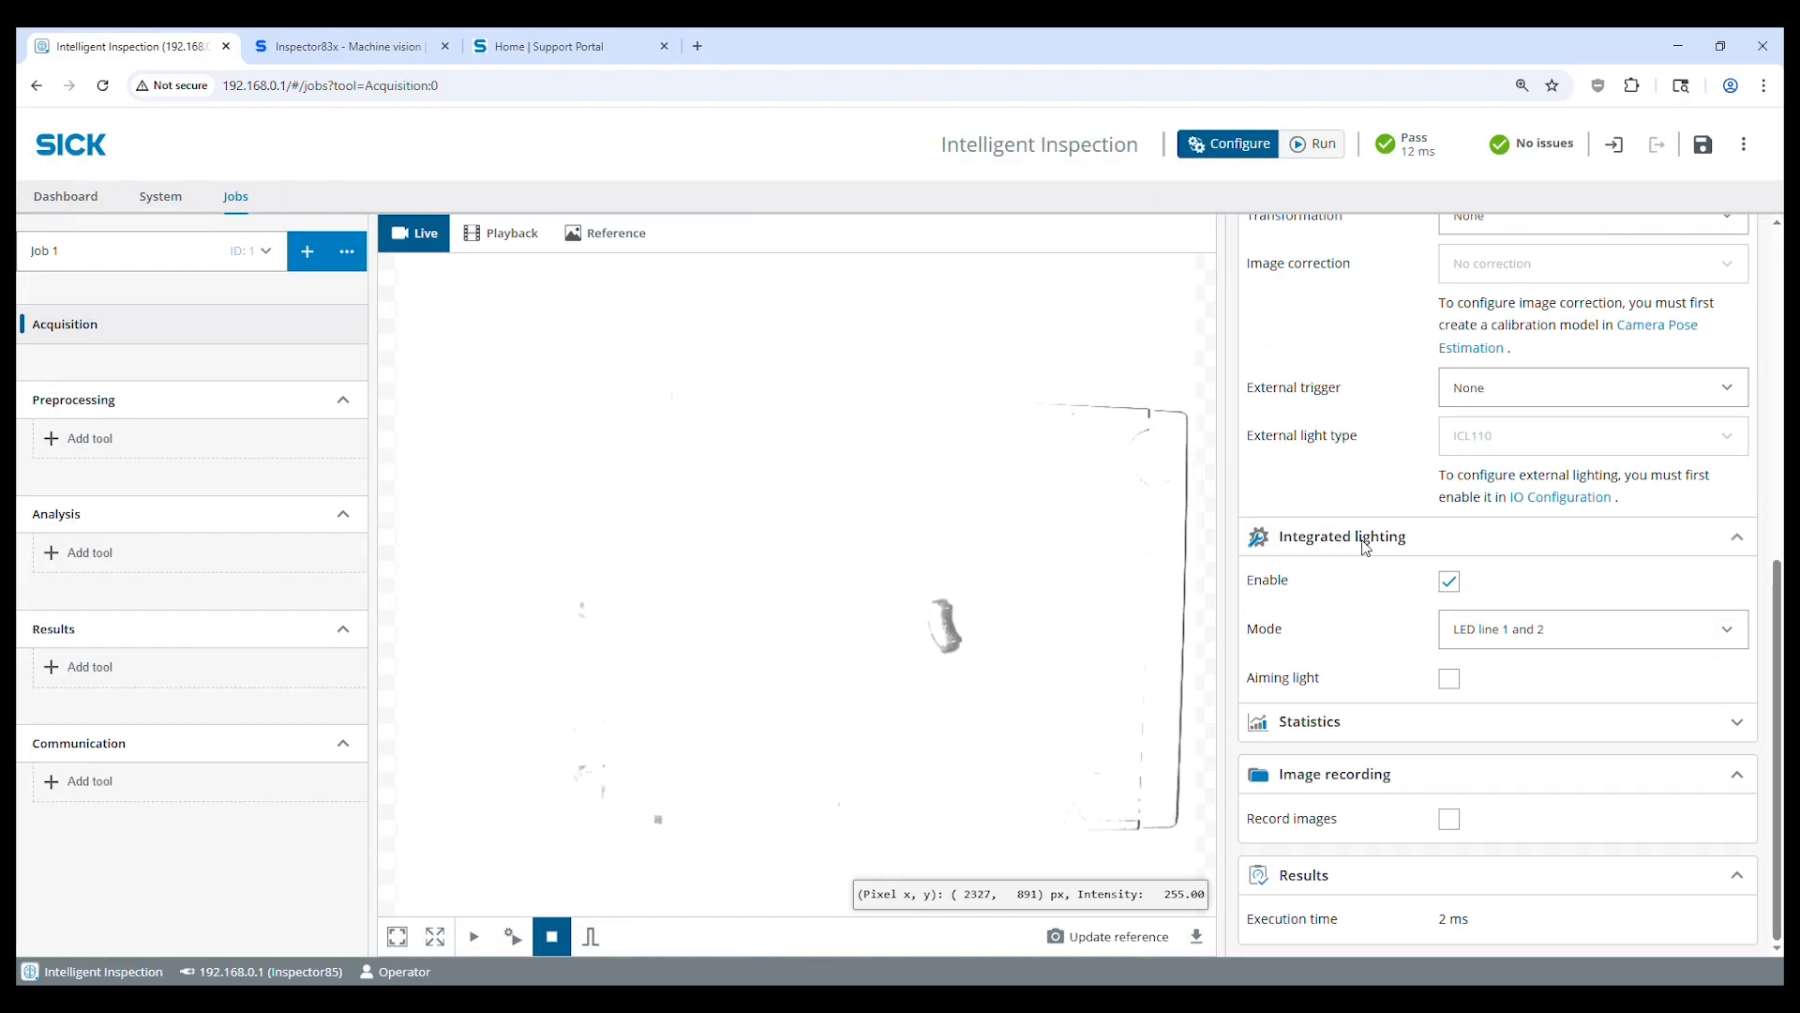
left_click(1450, 582)
scroll(1463, 605, "up", 7)
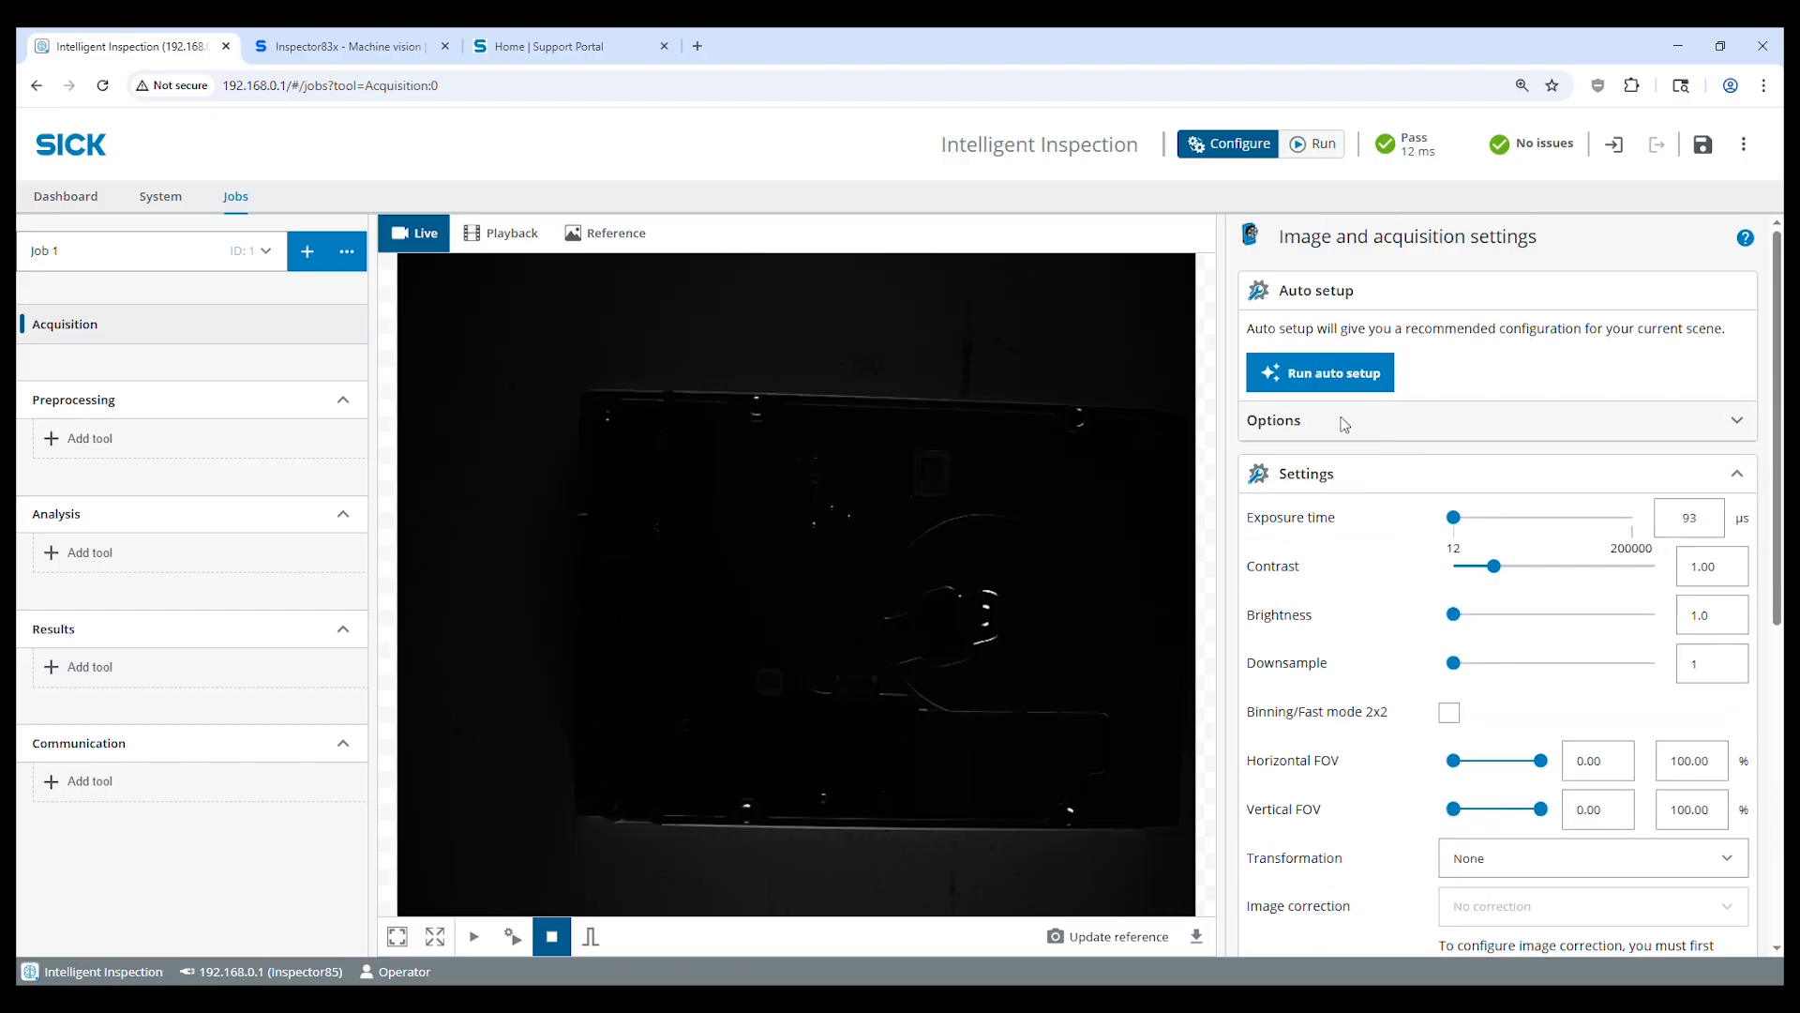
left_click(1328, 392)
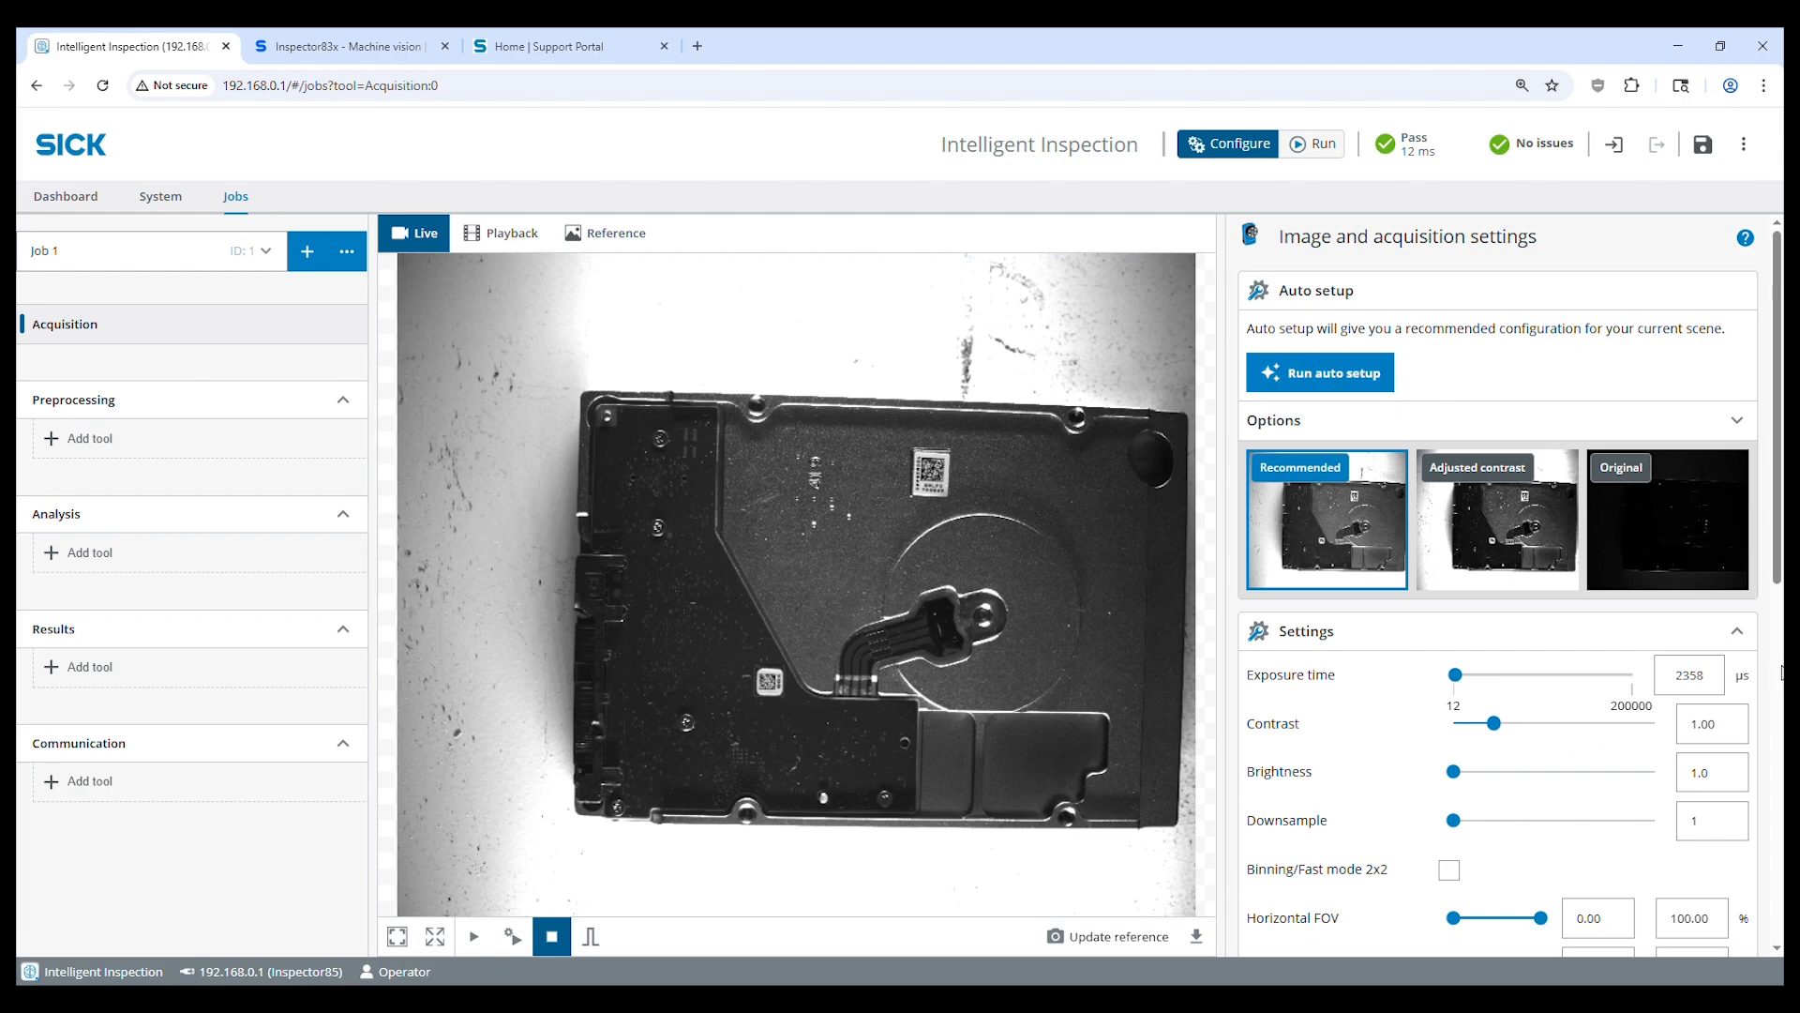
Set the acquisition exposure time to 6000 µs
double_click(1694, 677)
type("6000")
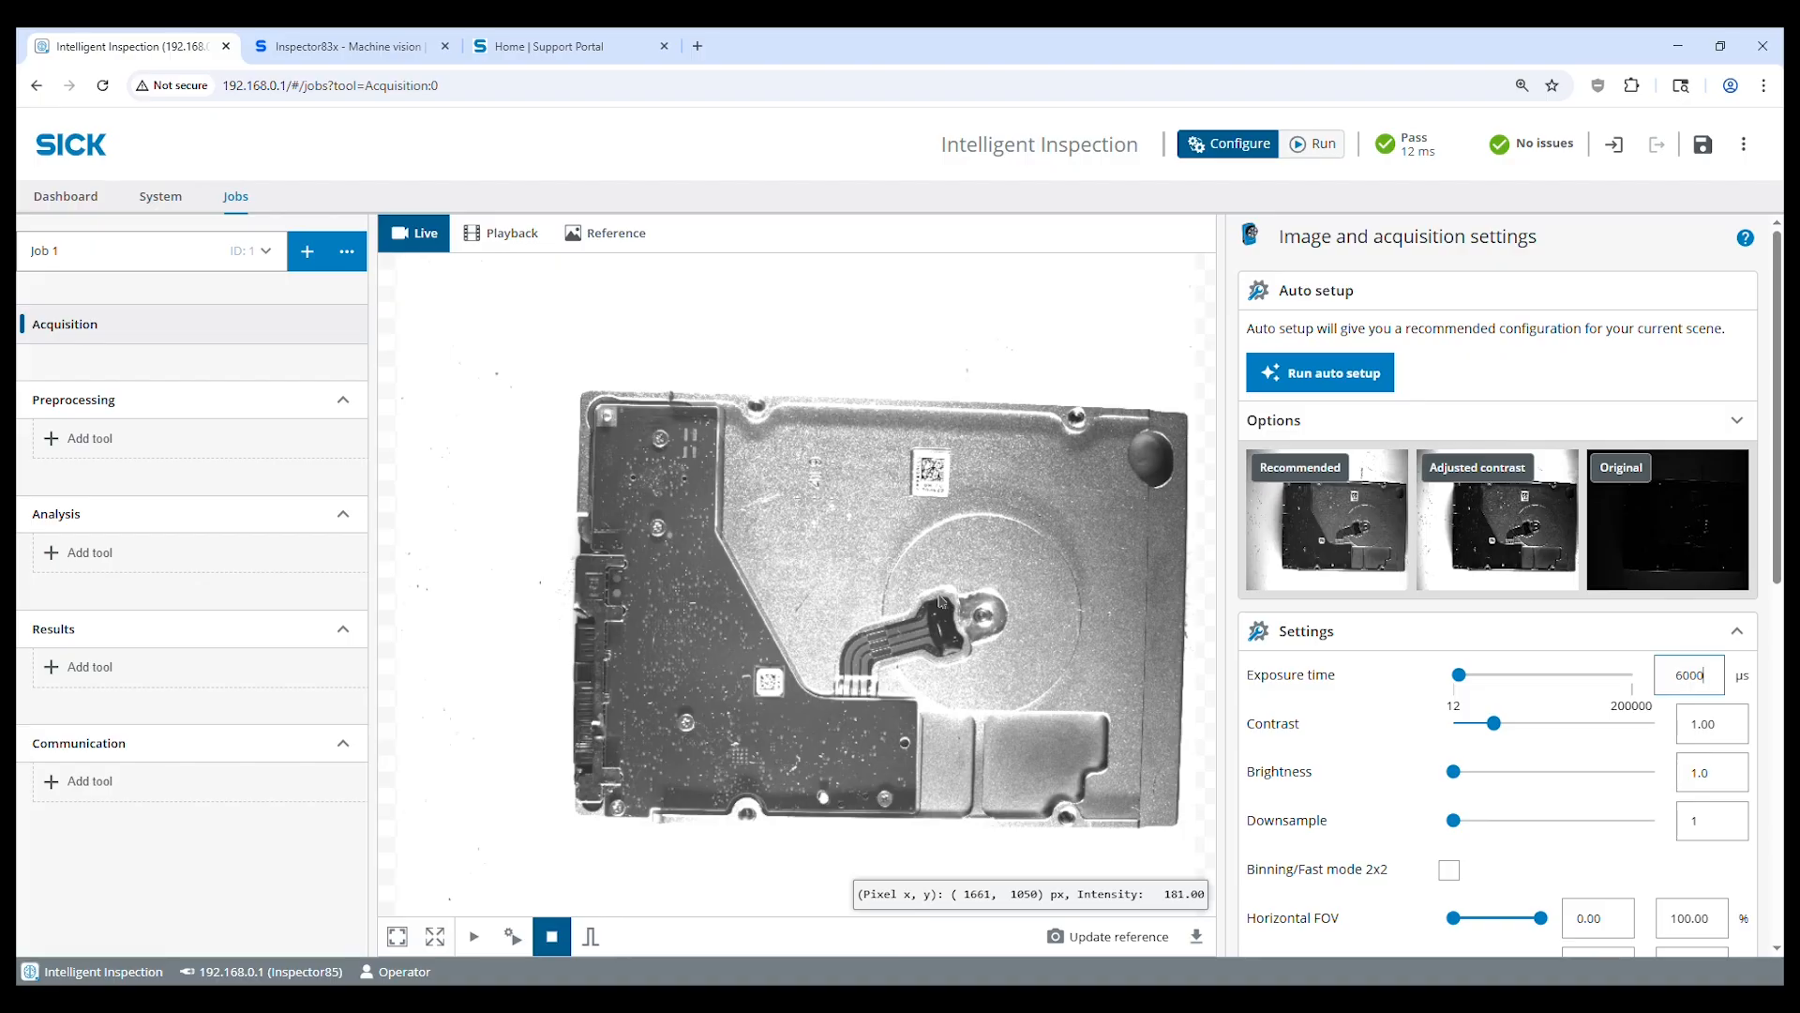
scroll(1310, 611, "down", 6)
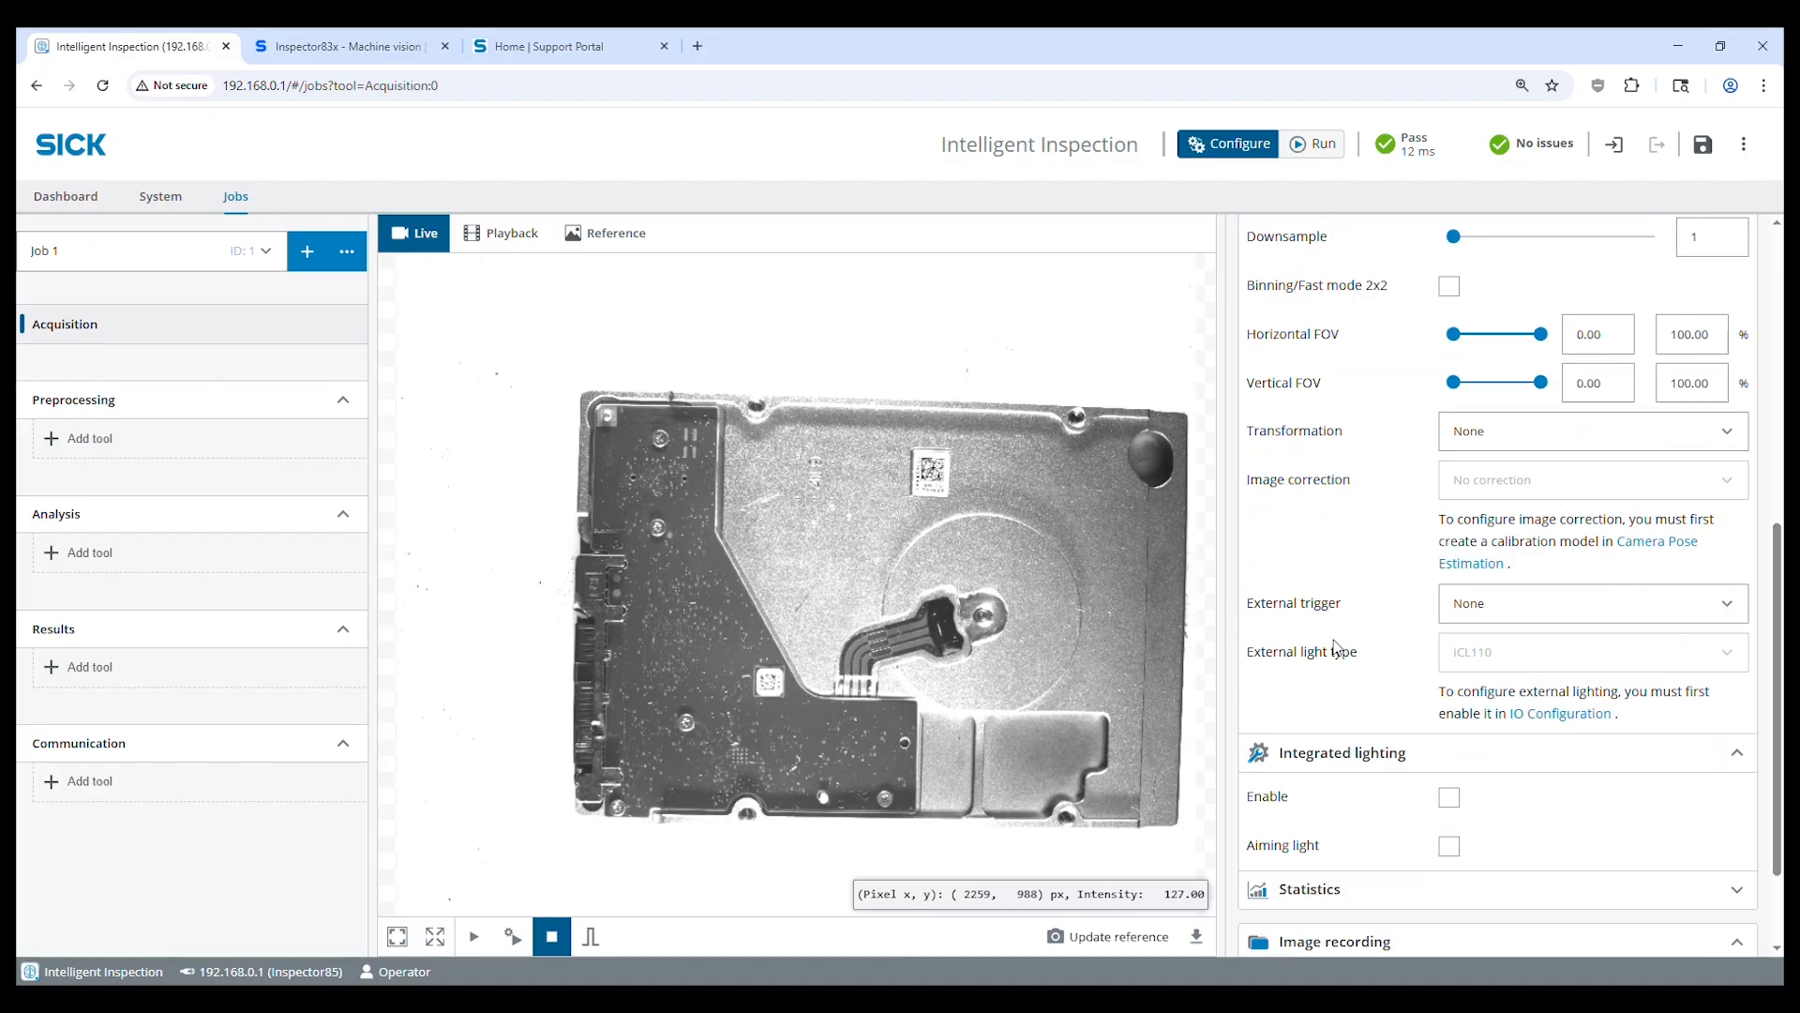
Add an AI Object Detection analysis tool and add the active image to its object dataset
left_click(105, 555)
mouse_move(348, 727)
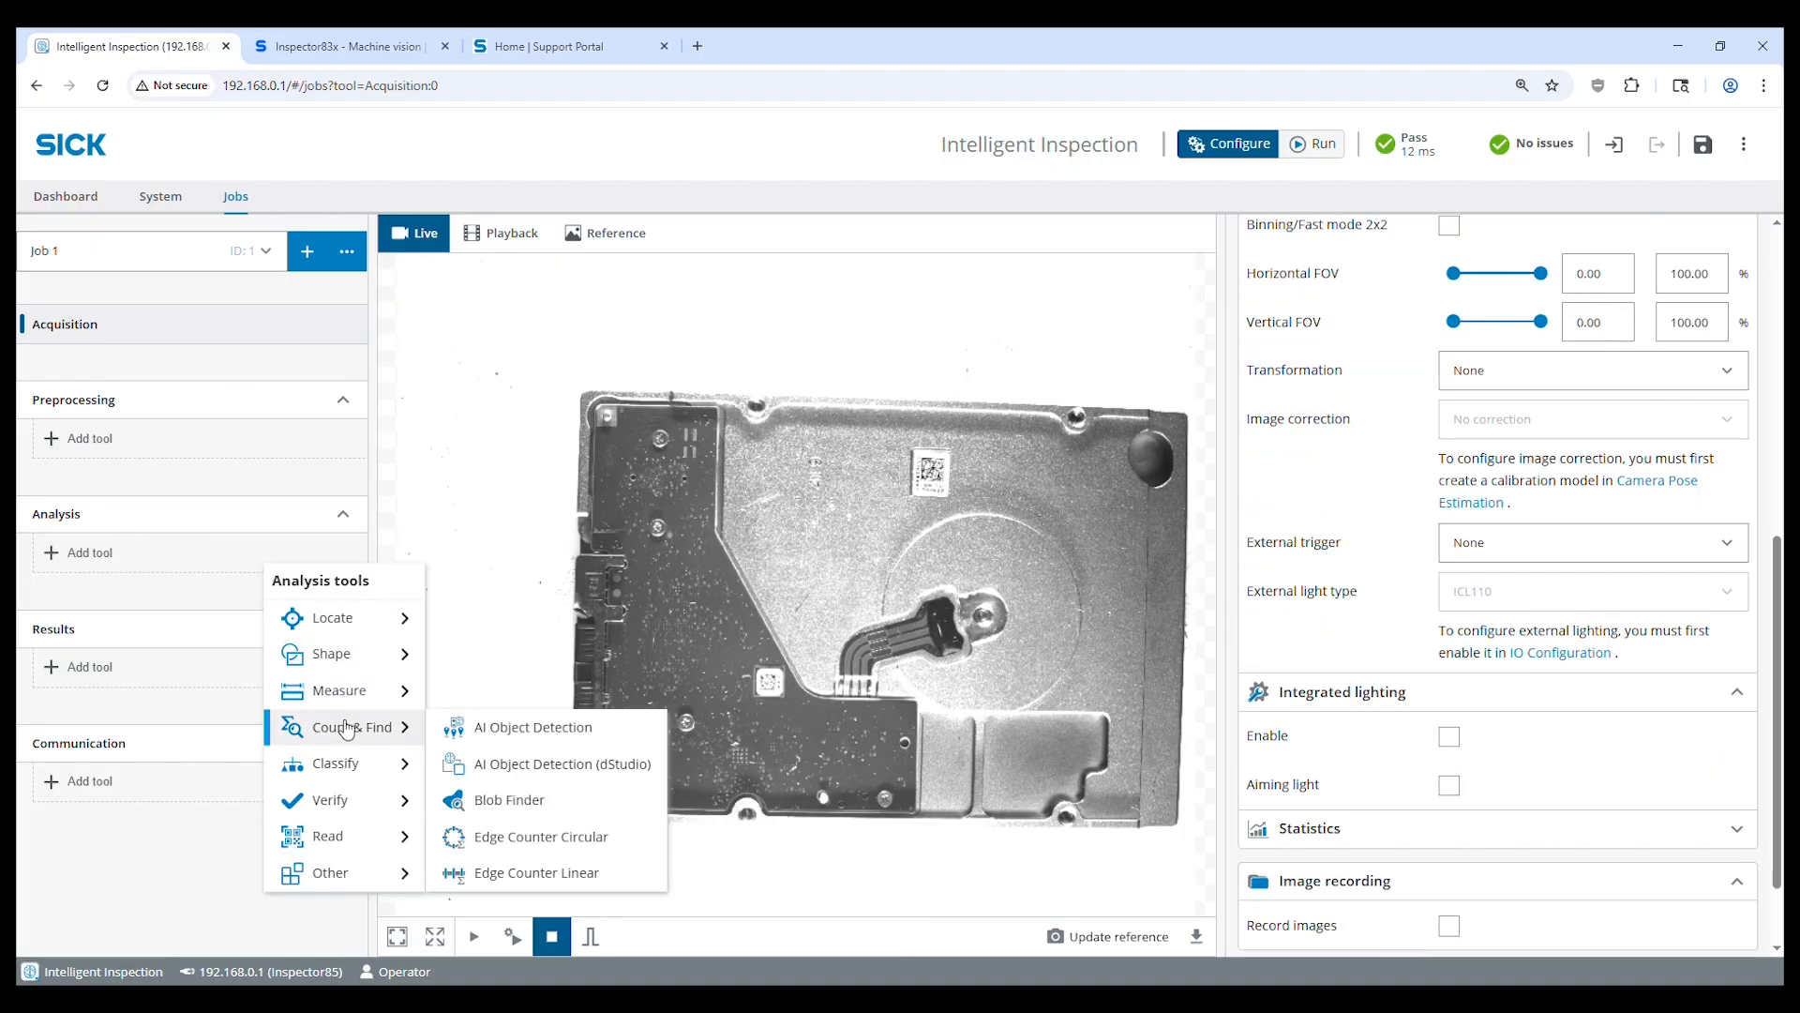
left_click(483, 735)
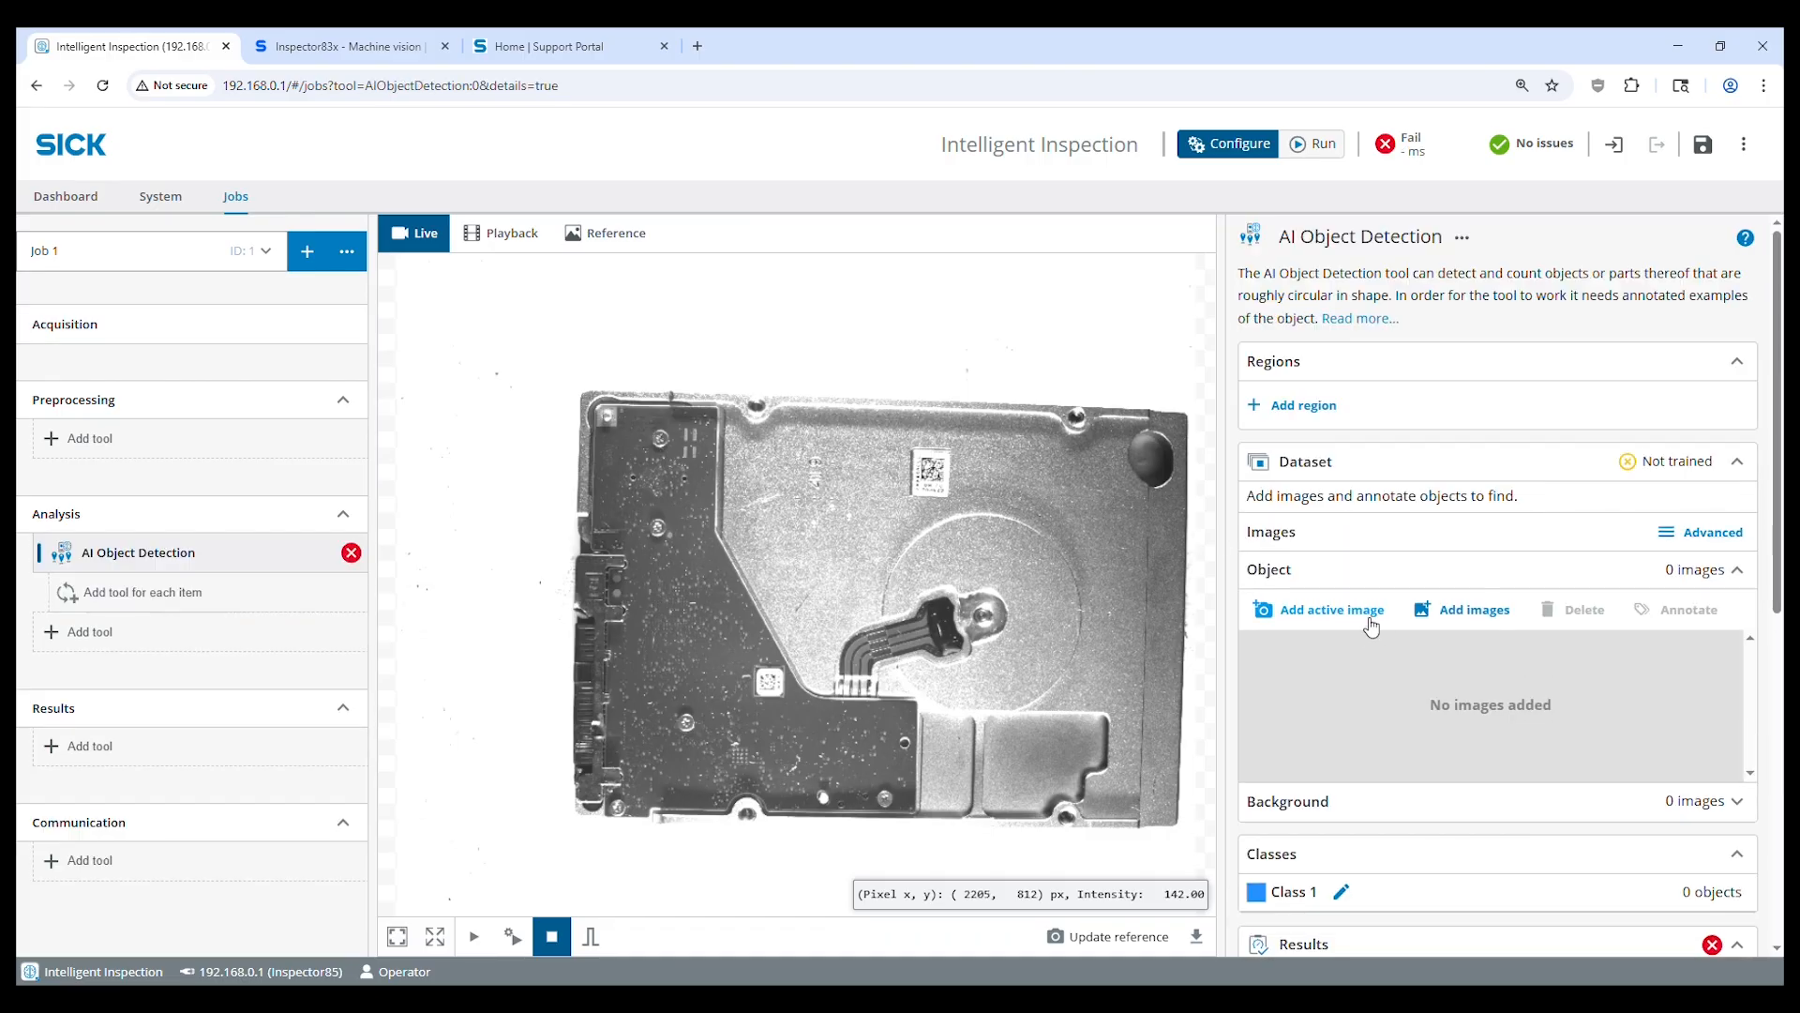
left_click(1371, 625)
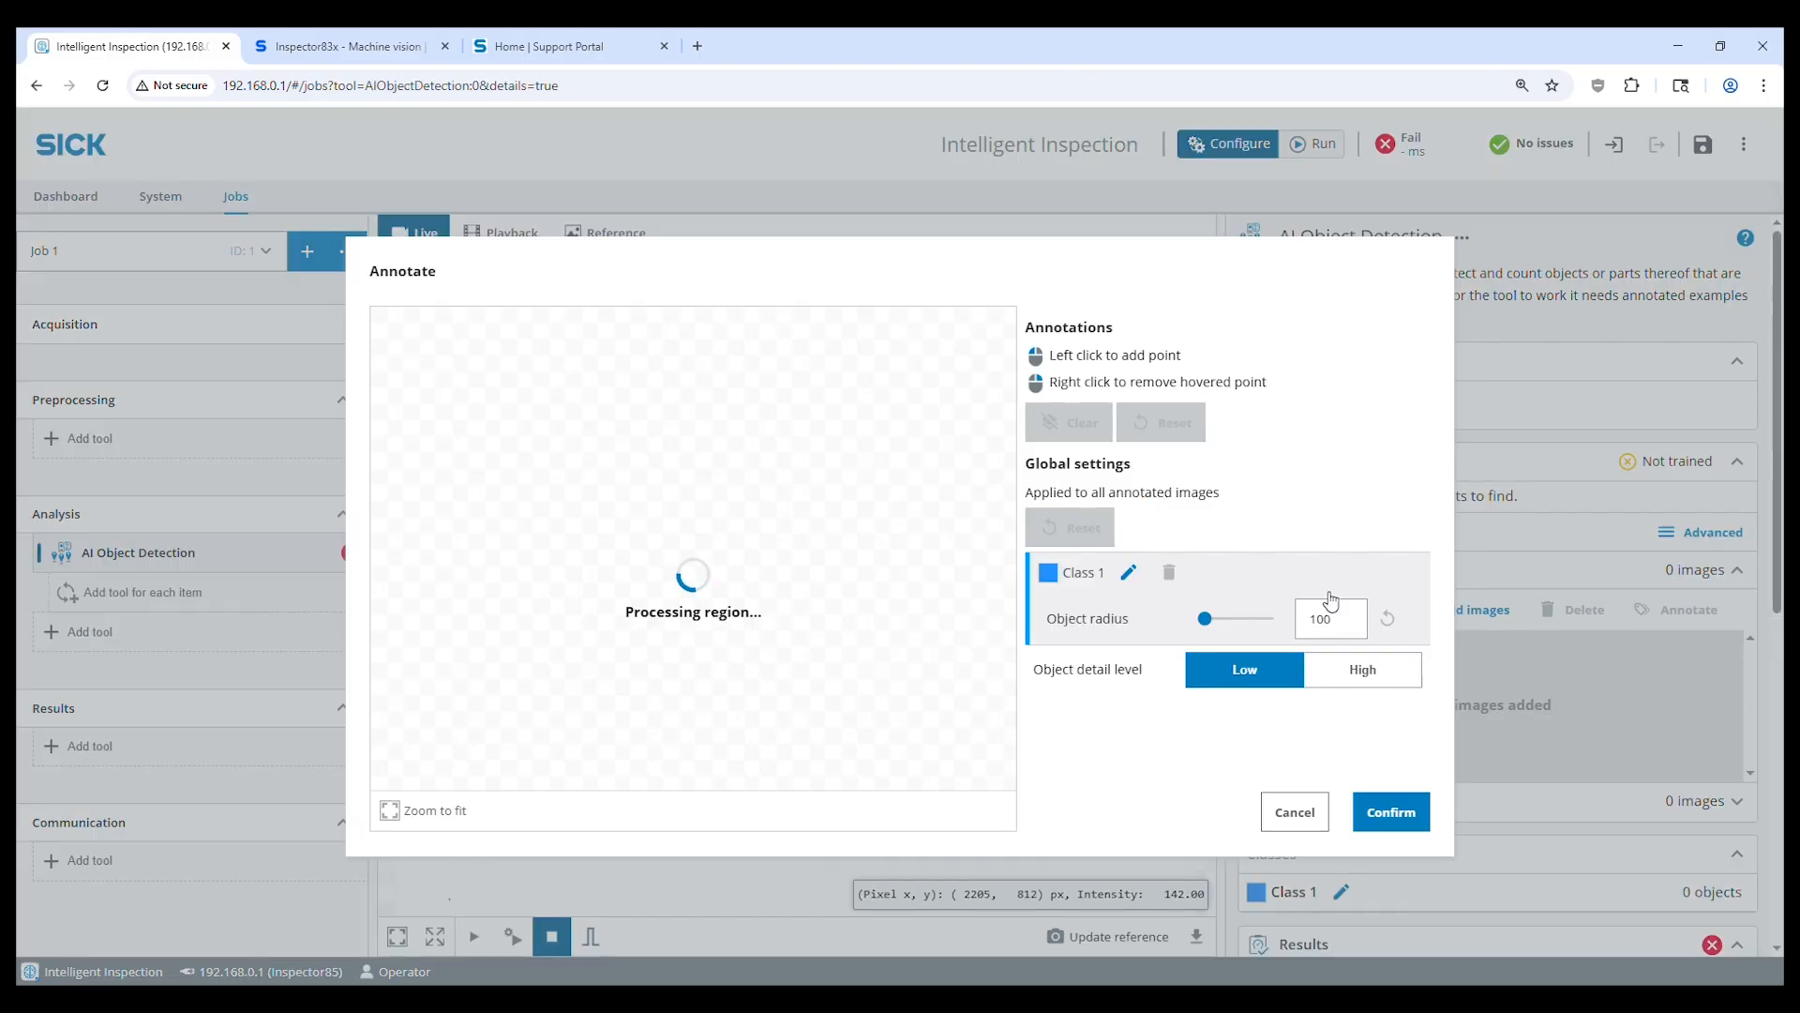
Set the object radius of Class 1 to 50 for the annotations
left_click_drag(1336, 623, 1276, 626)
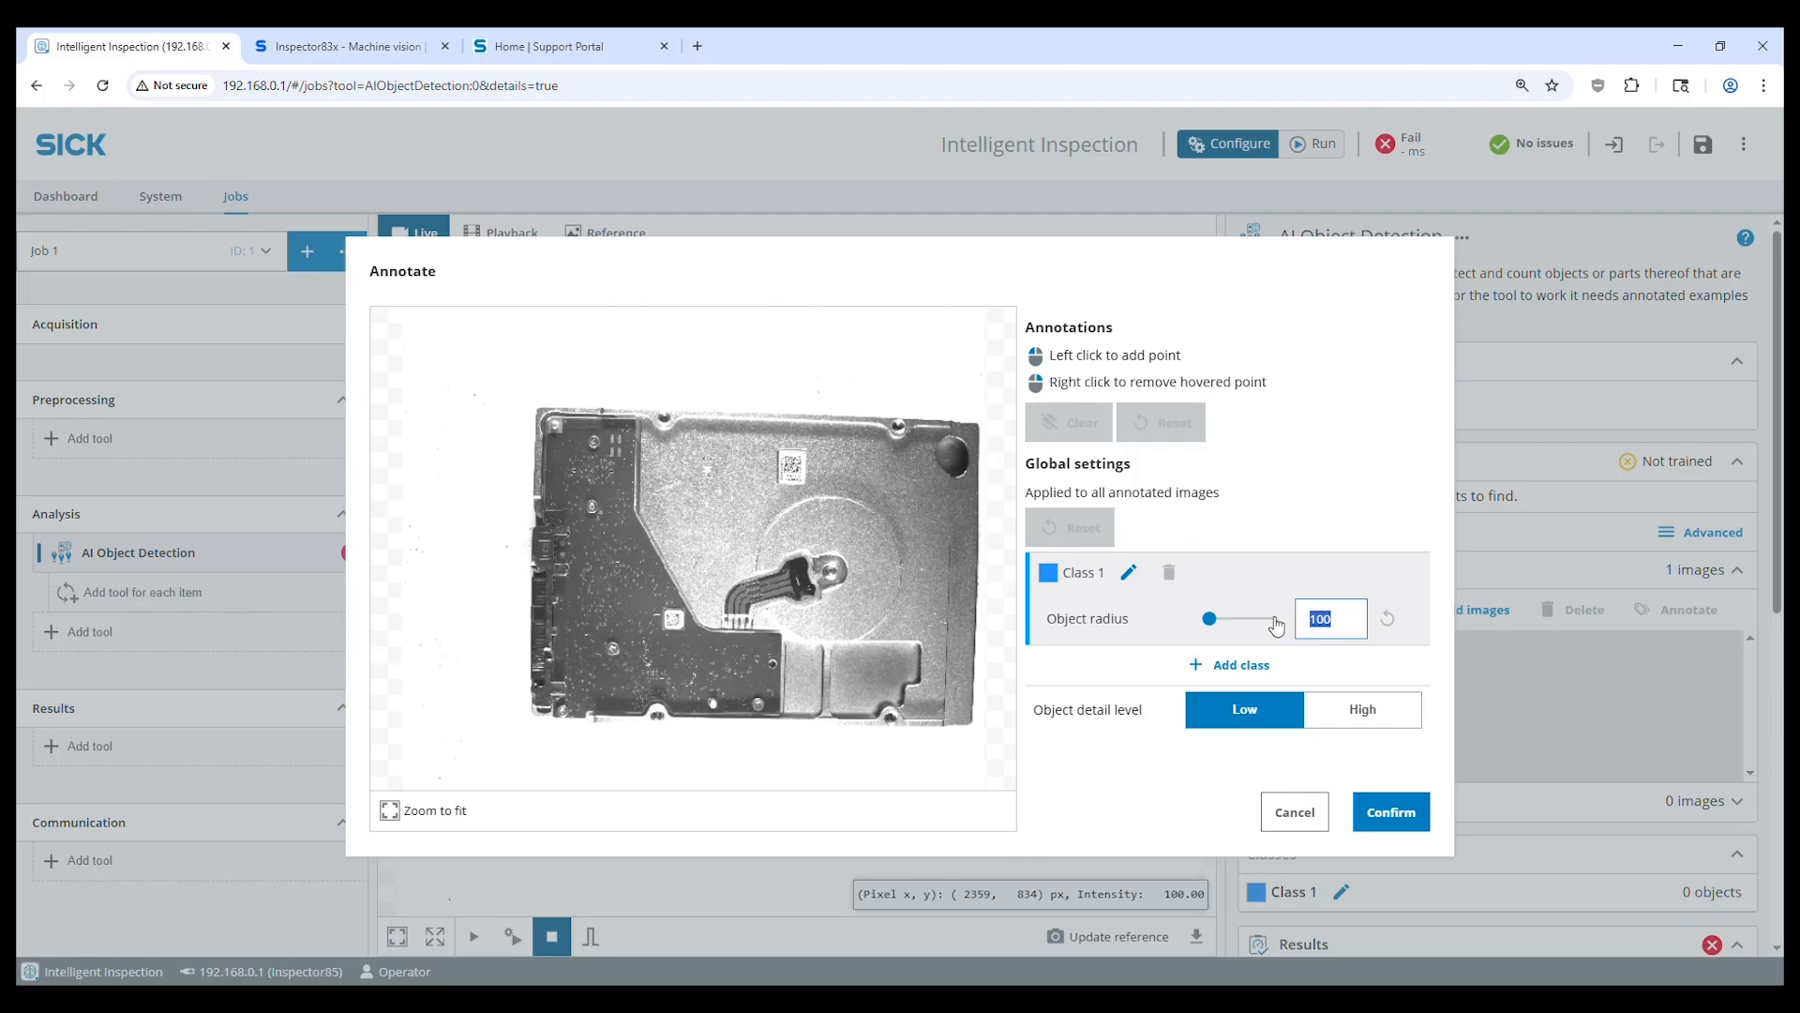
type("50")
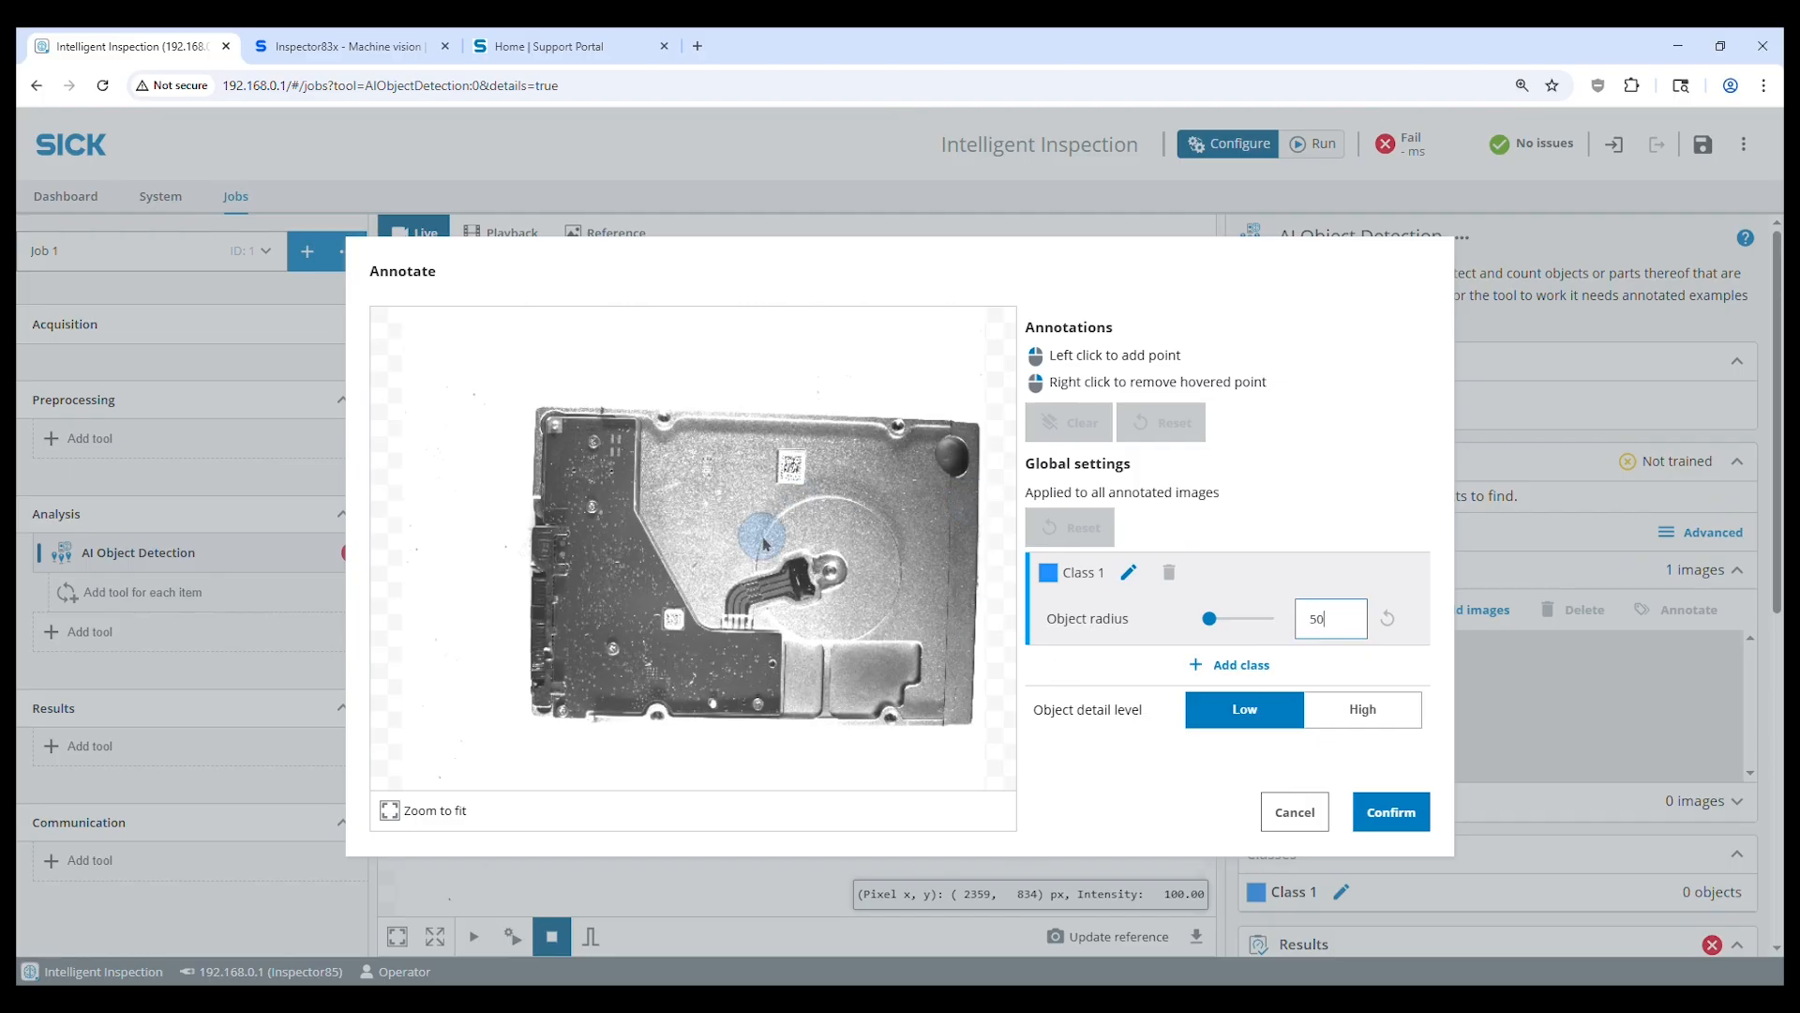
left_click(1224, 528)
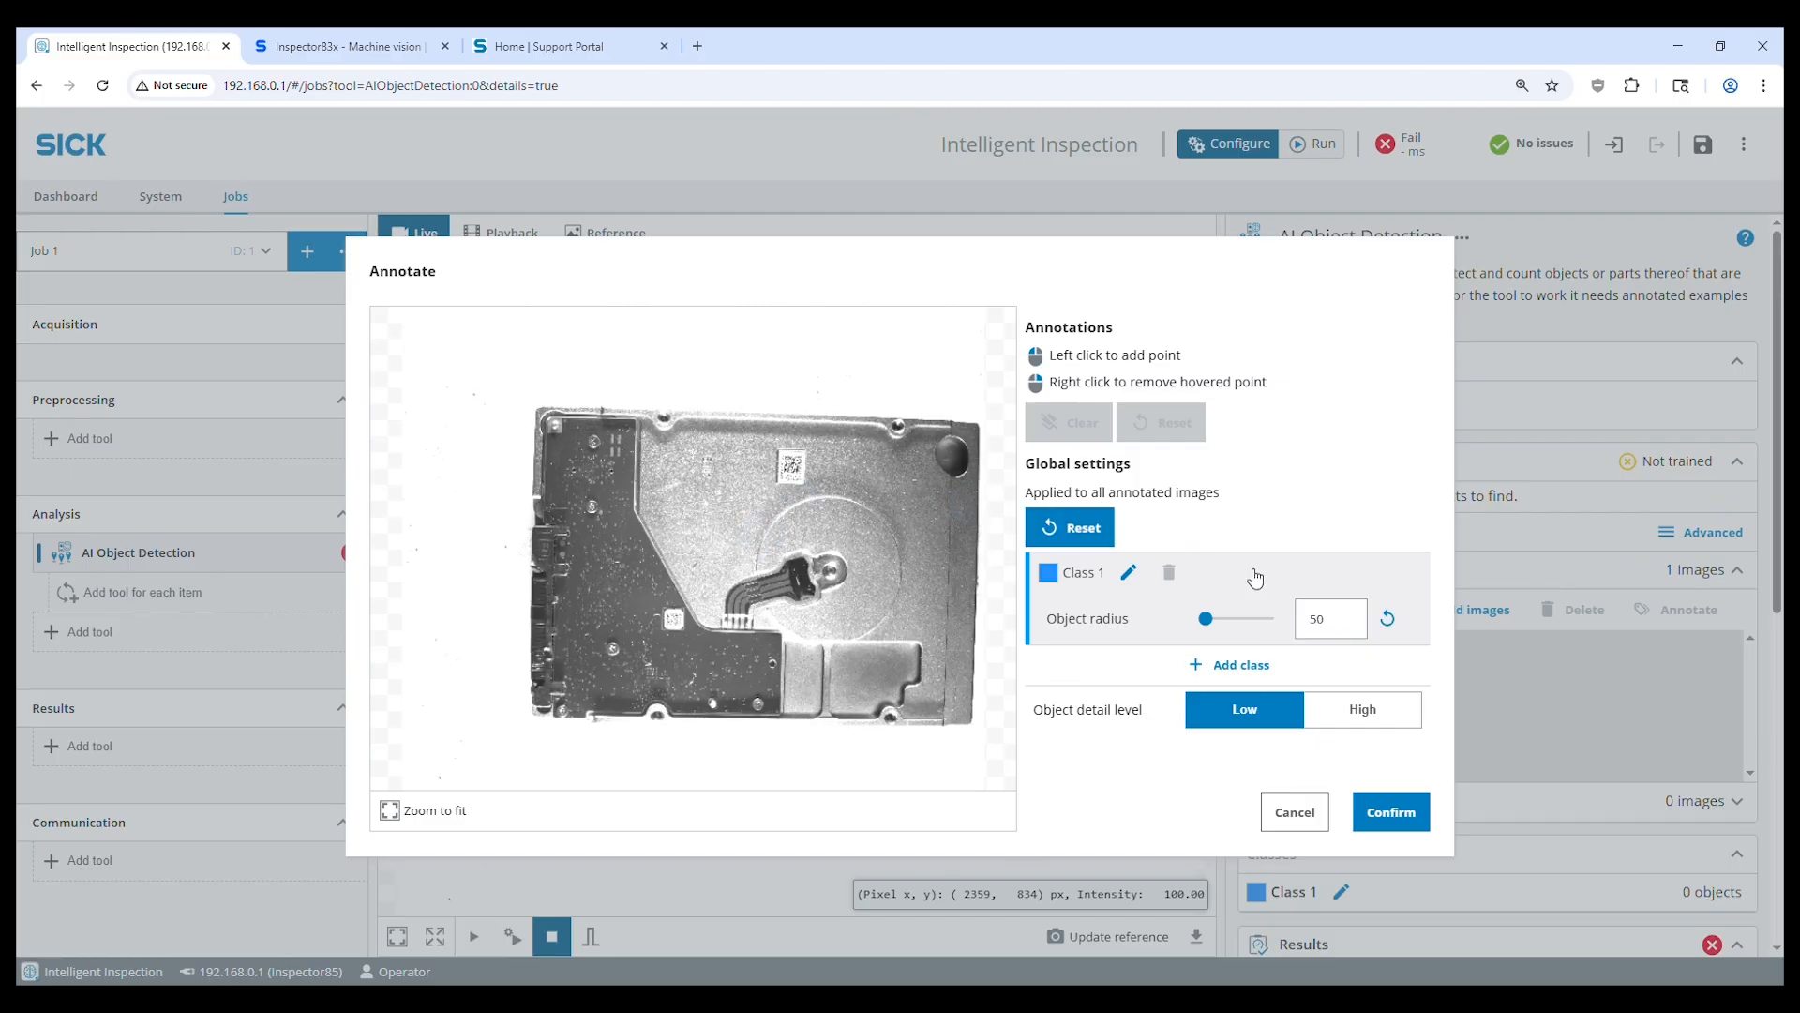
Annotate the five screws on the hard drive's circuit board as Class 1 and confirm the annotations
left_click(595, 445)
left_click(595, 508)
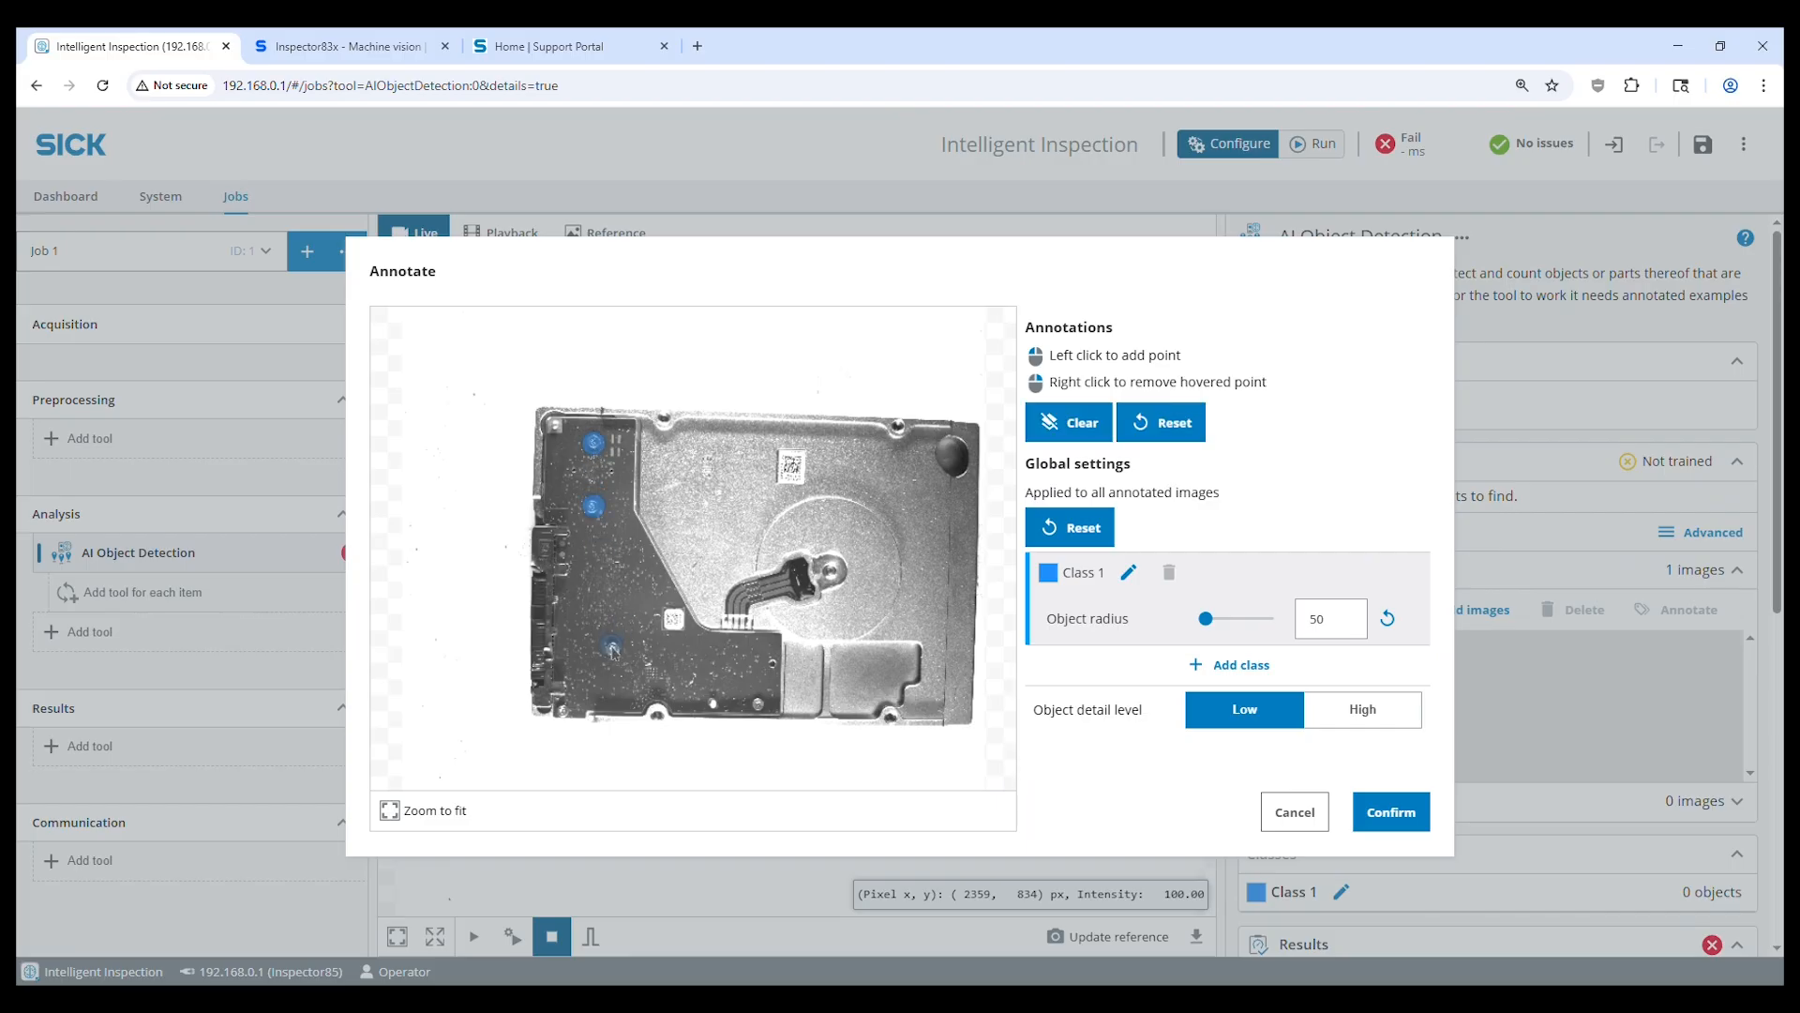
left_click(615, 653)
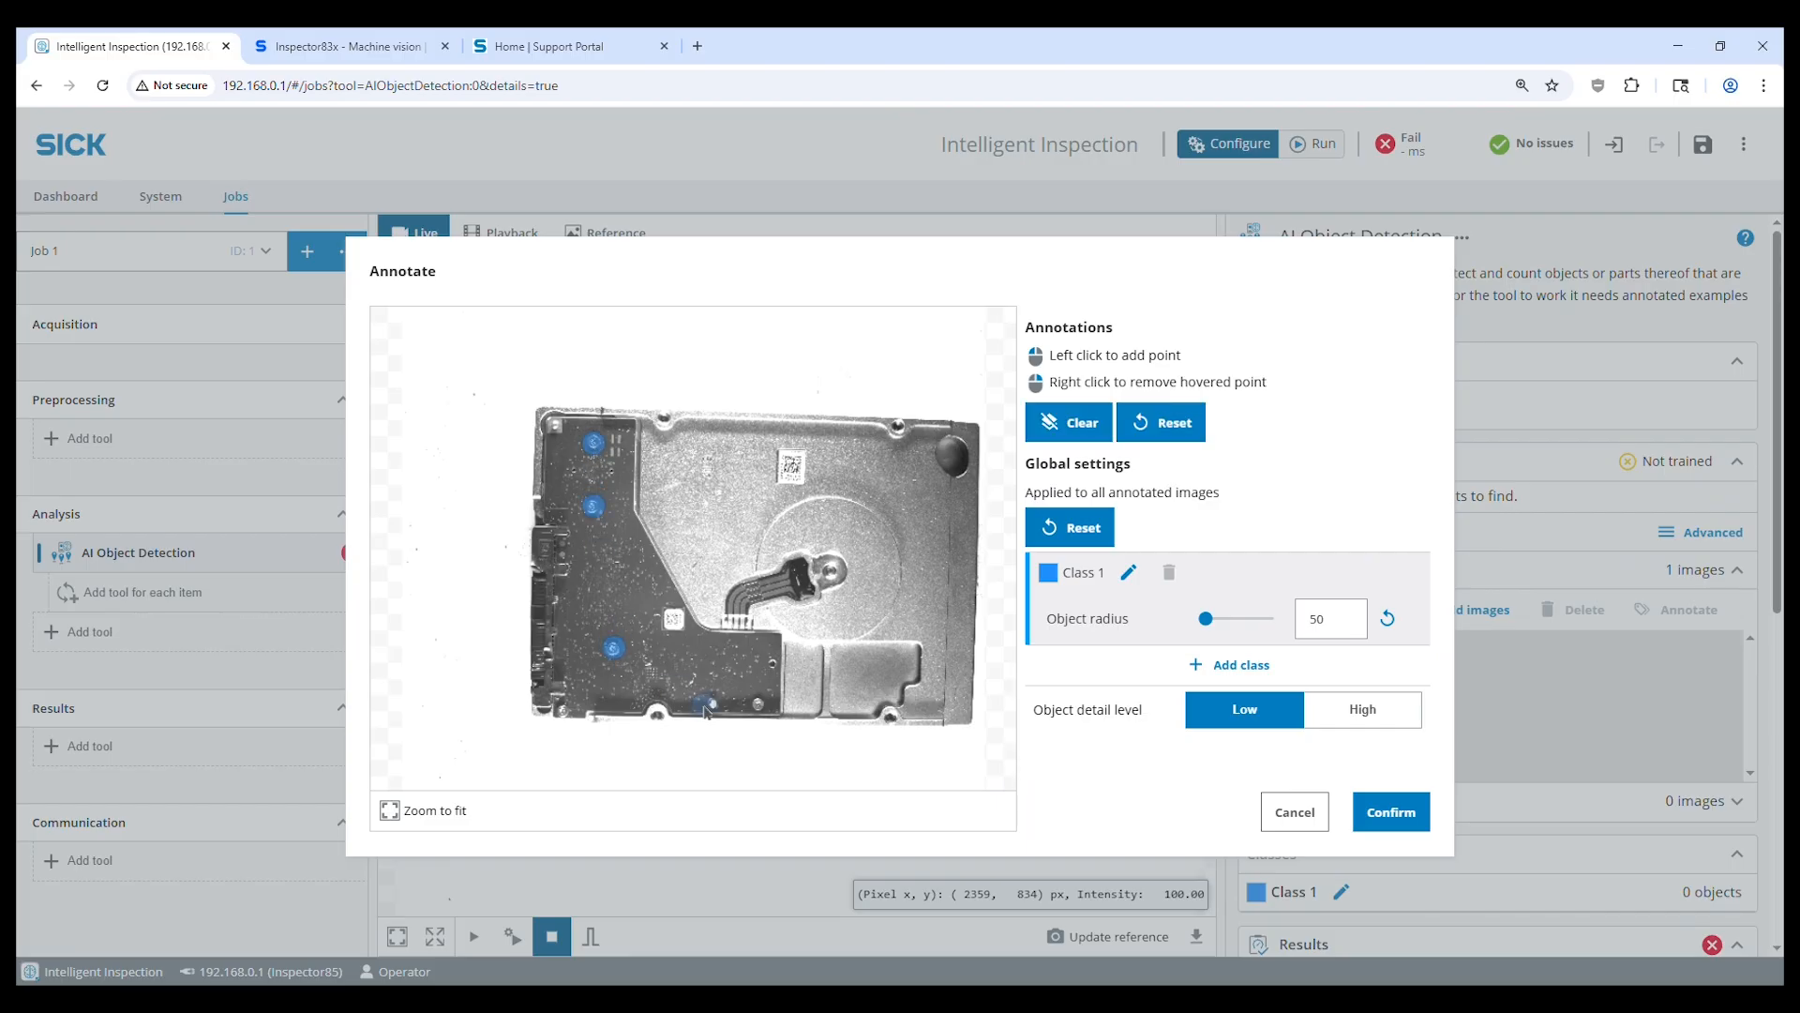
left_click(764, 710)
left_click(565, 710)
left_click(1378, 809)
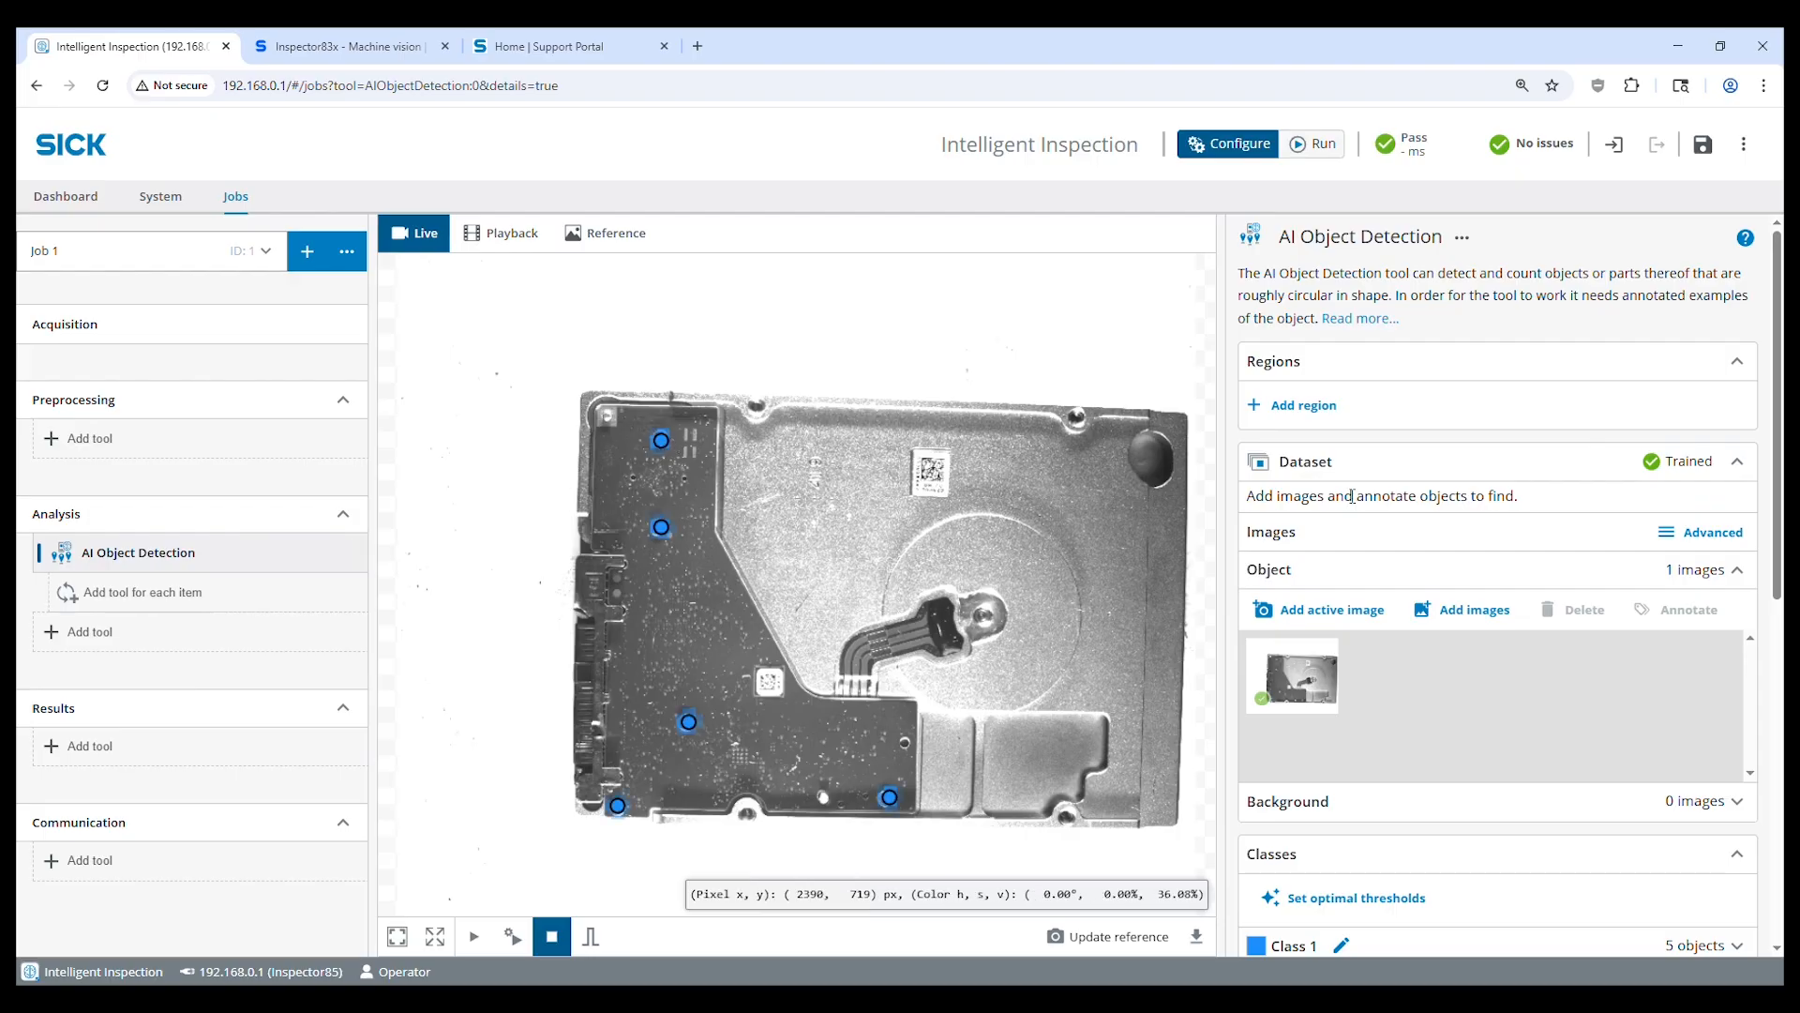
Review the object detection results, including each detection's center of gravity, score and class
scroll(1362, 507, "down", 7)
scroll(1393, 583, "down", 1)
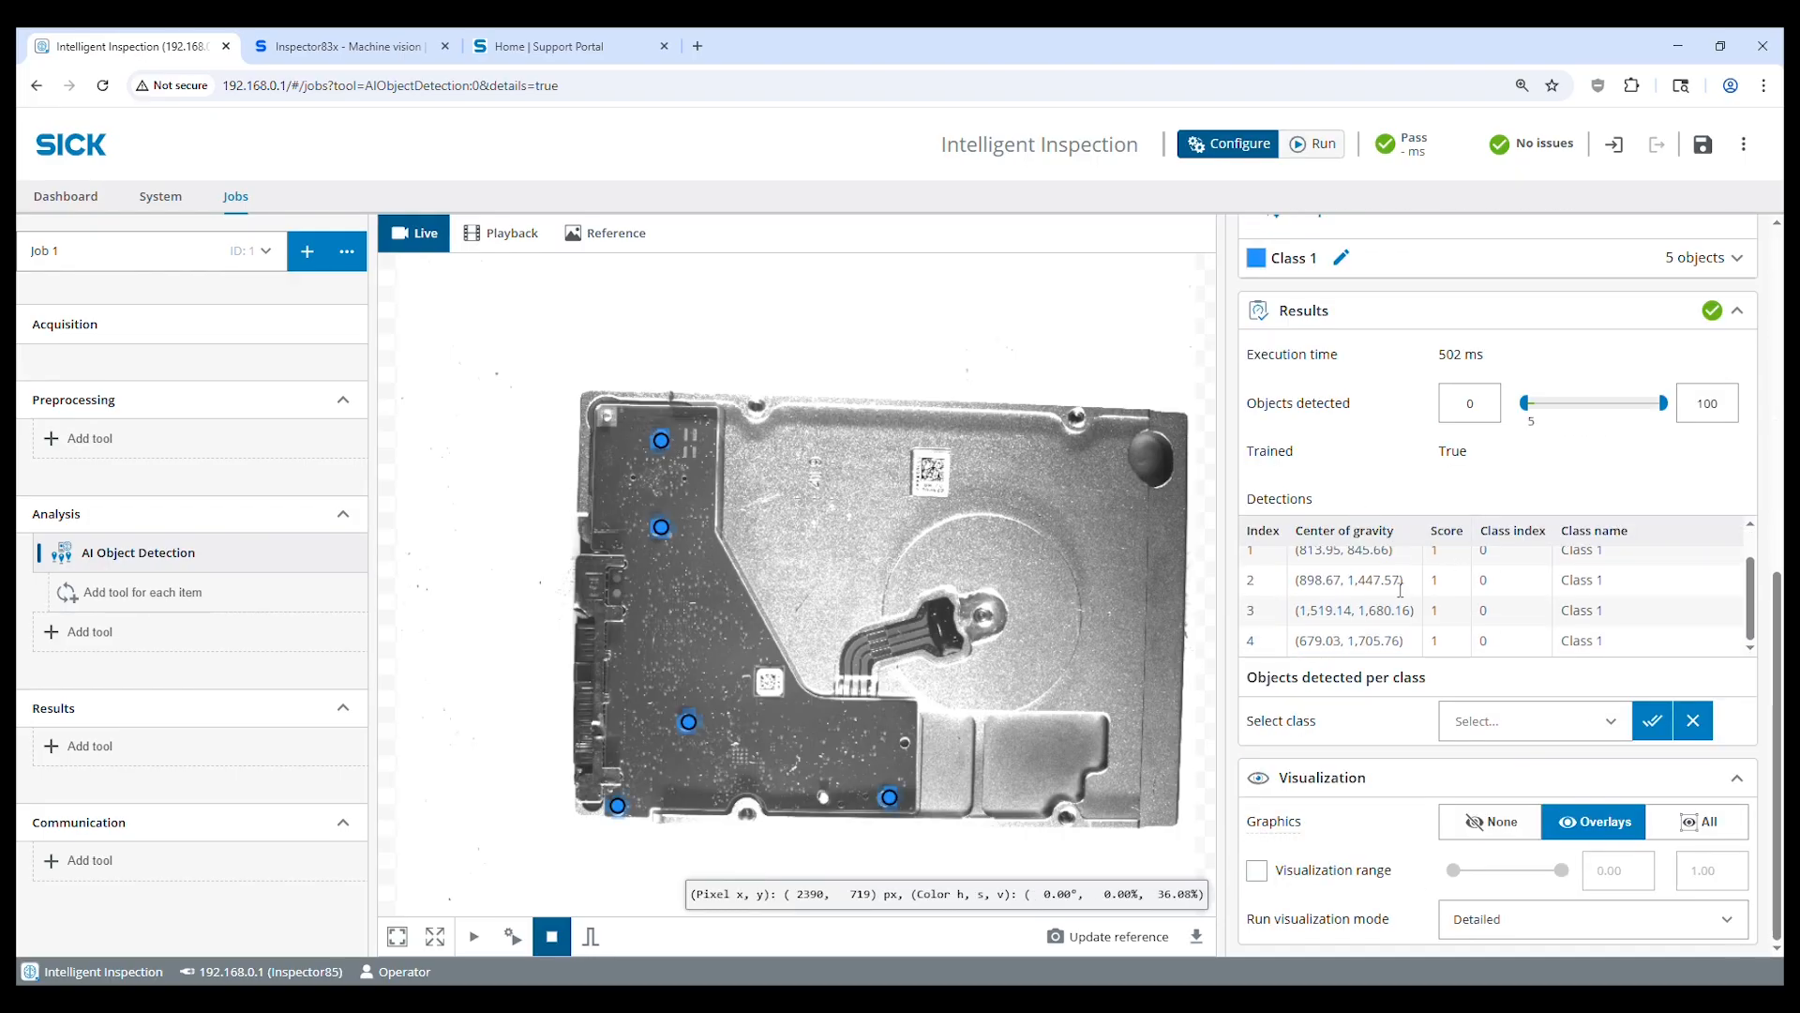
scroll(1313, 601, "up", 1)
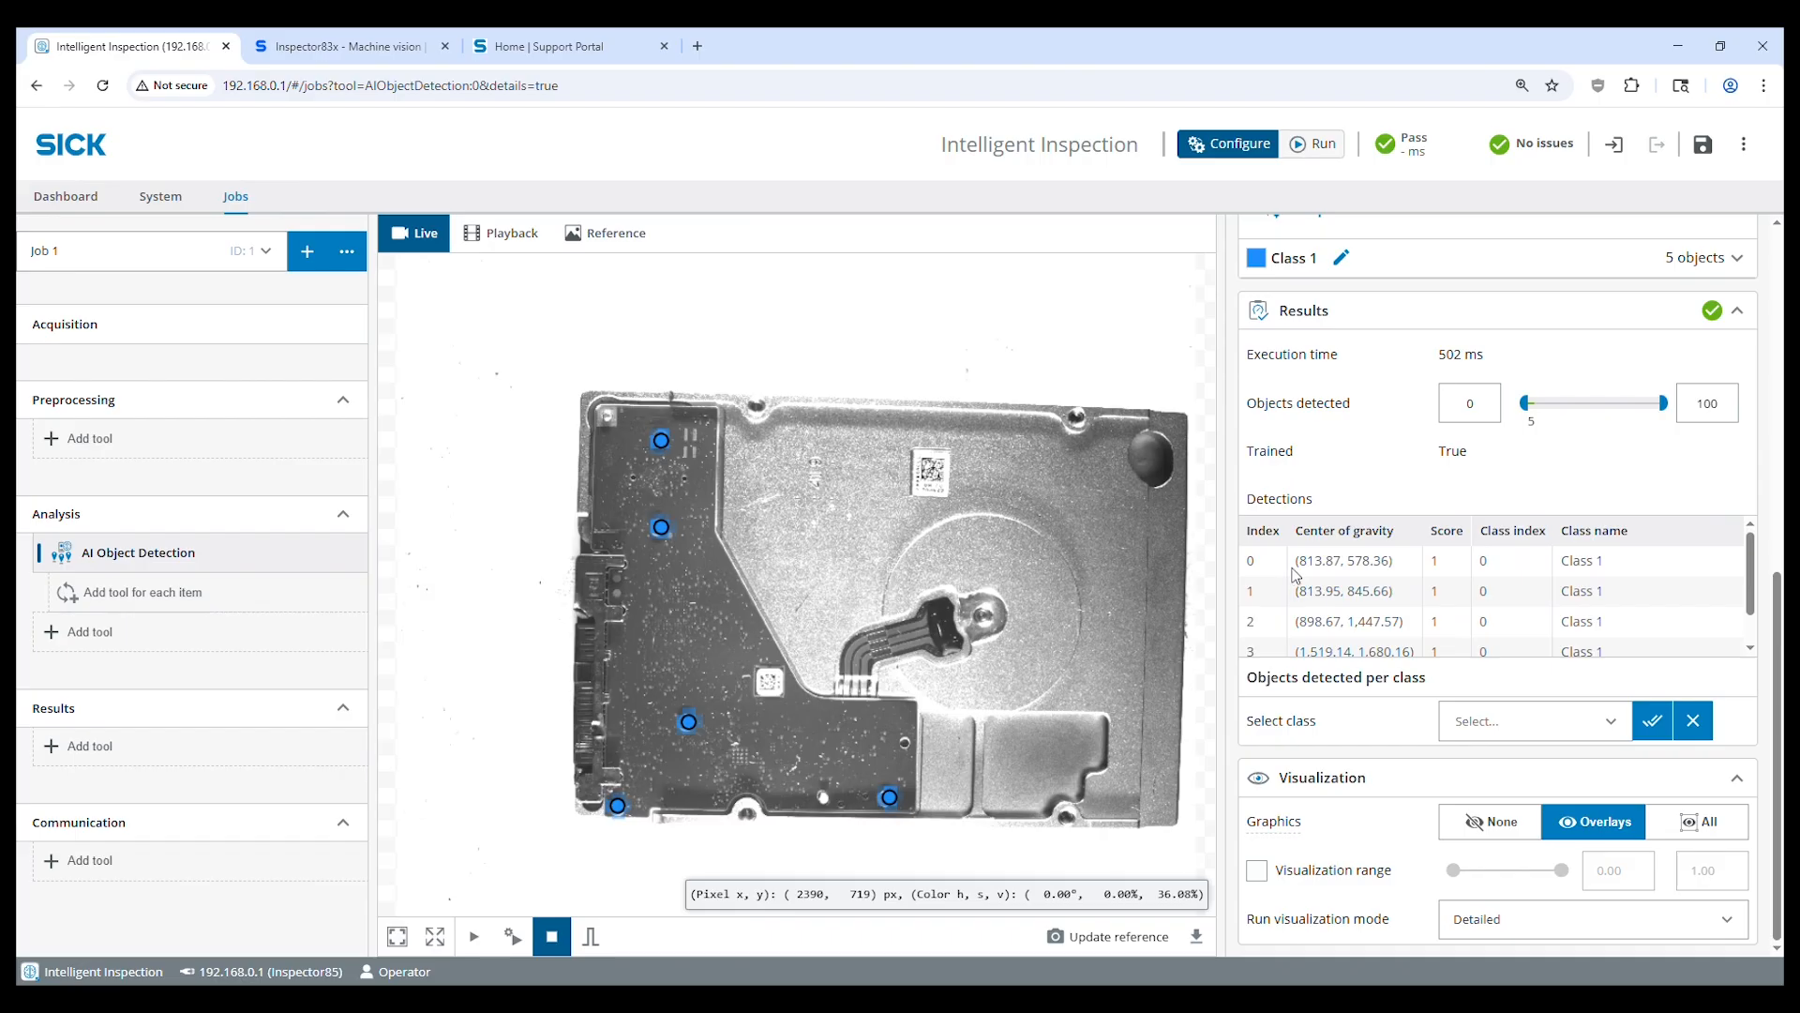
scroll(1298, 581, "down", 1)
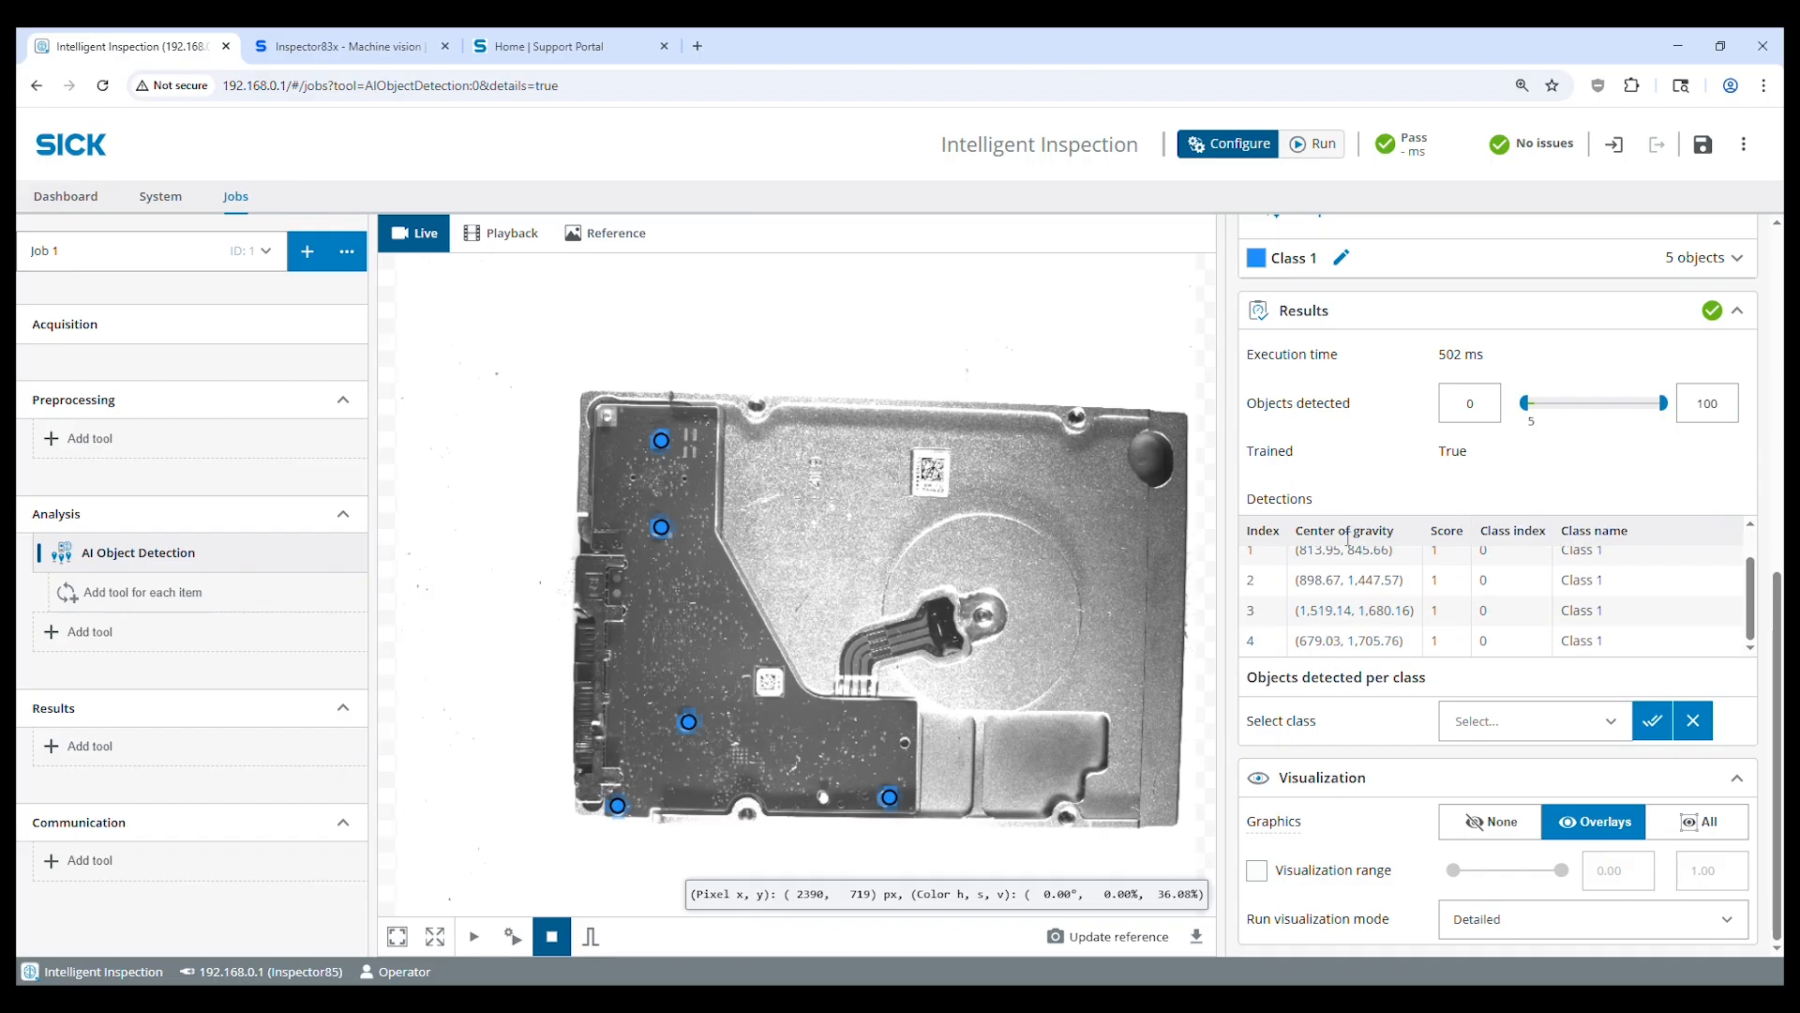
scroll(1350, 562, "up", 1)
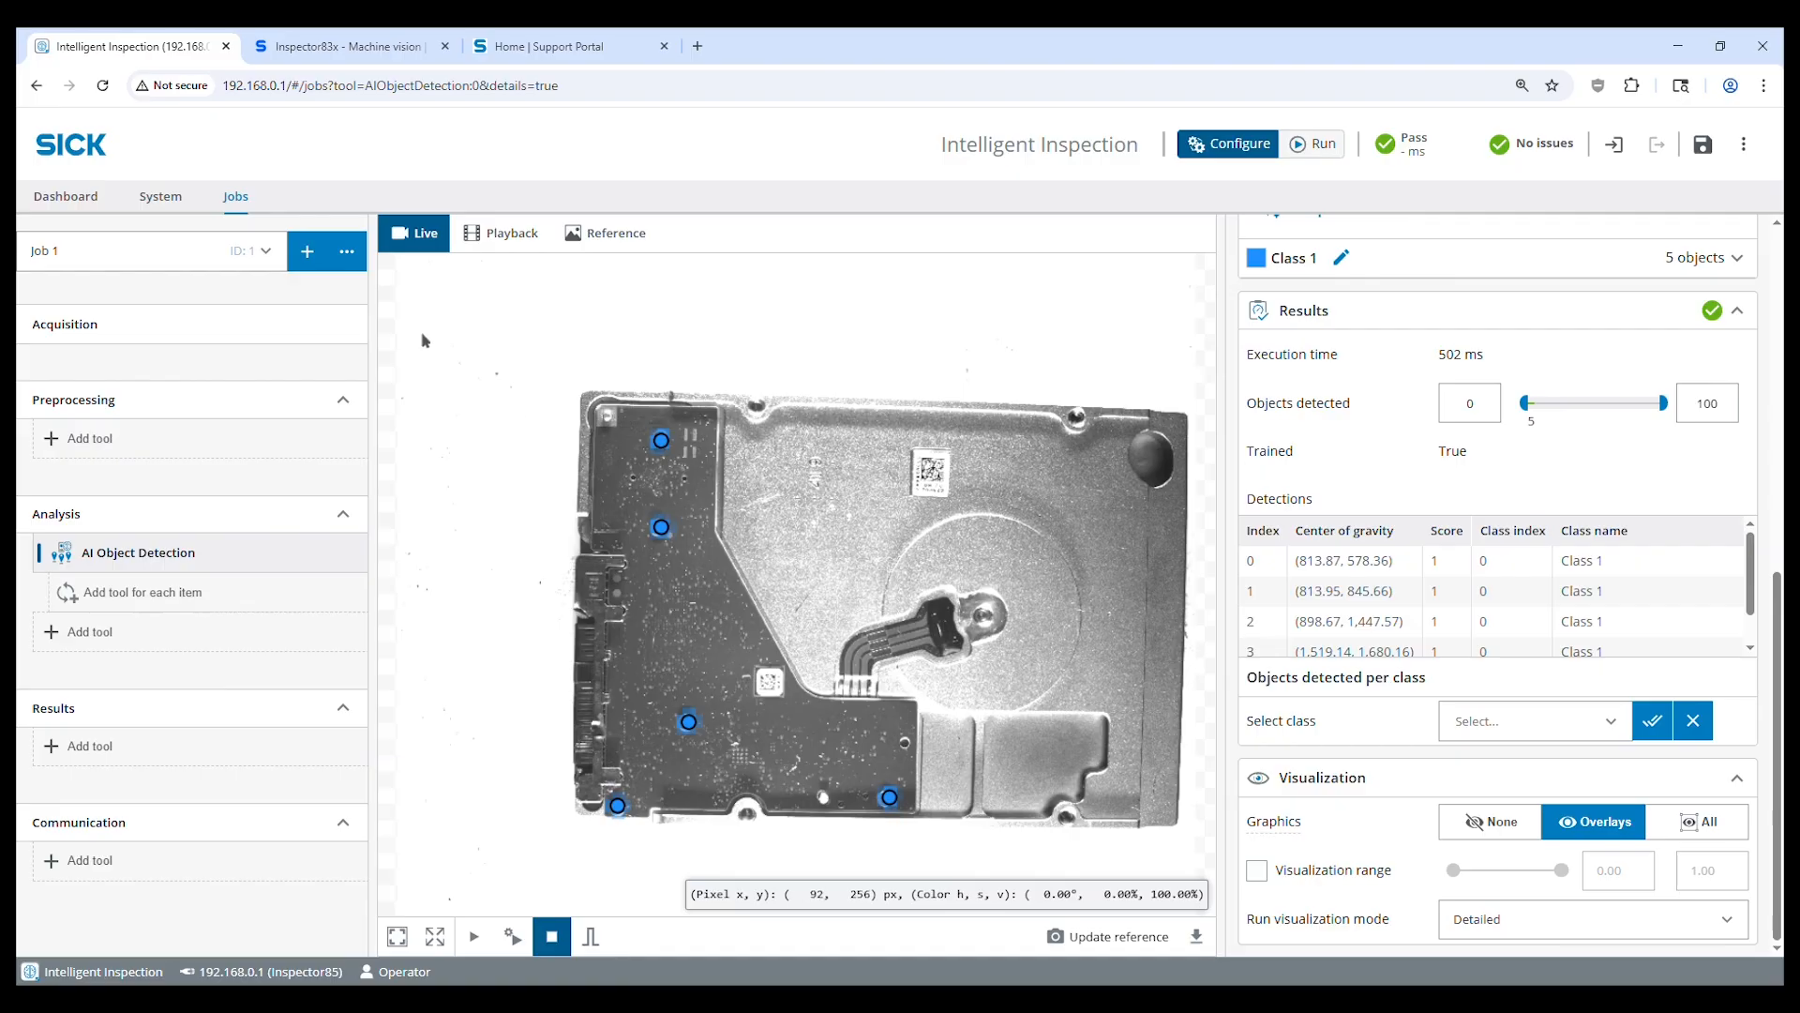
Check the system's fieldbus configuration, including its mode, addressing mode and IP address
left_click(178, 199)
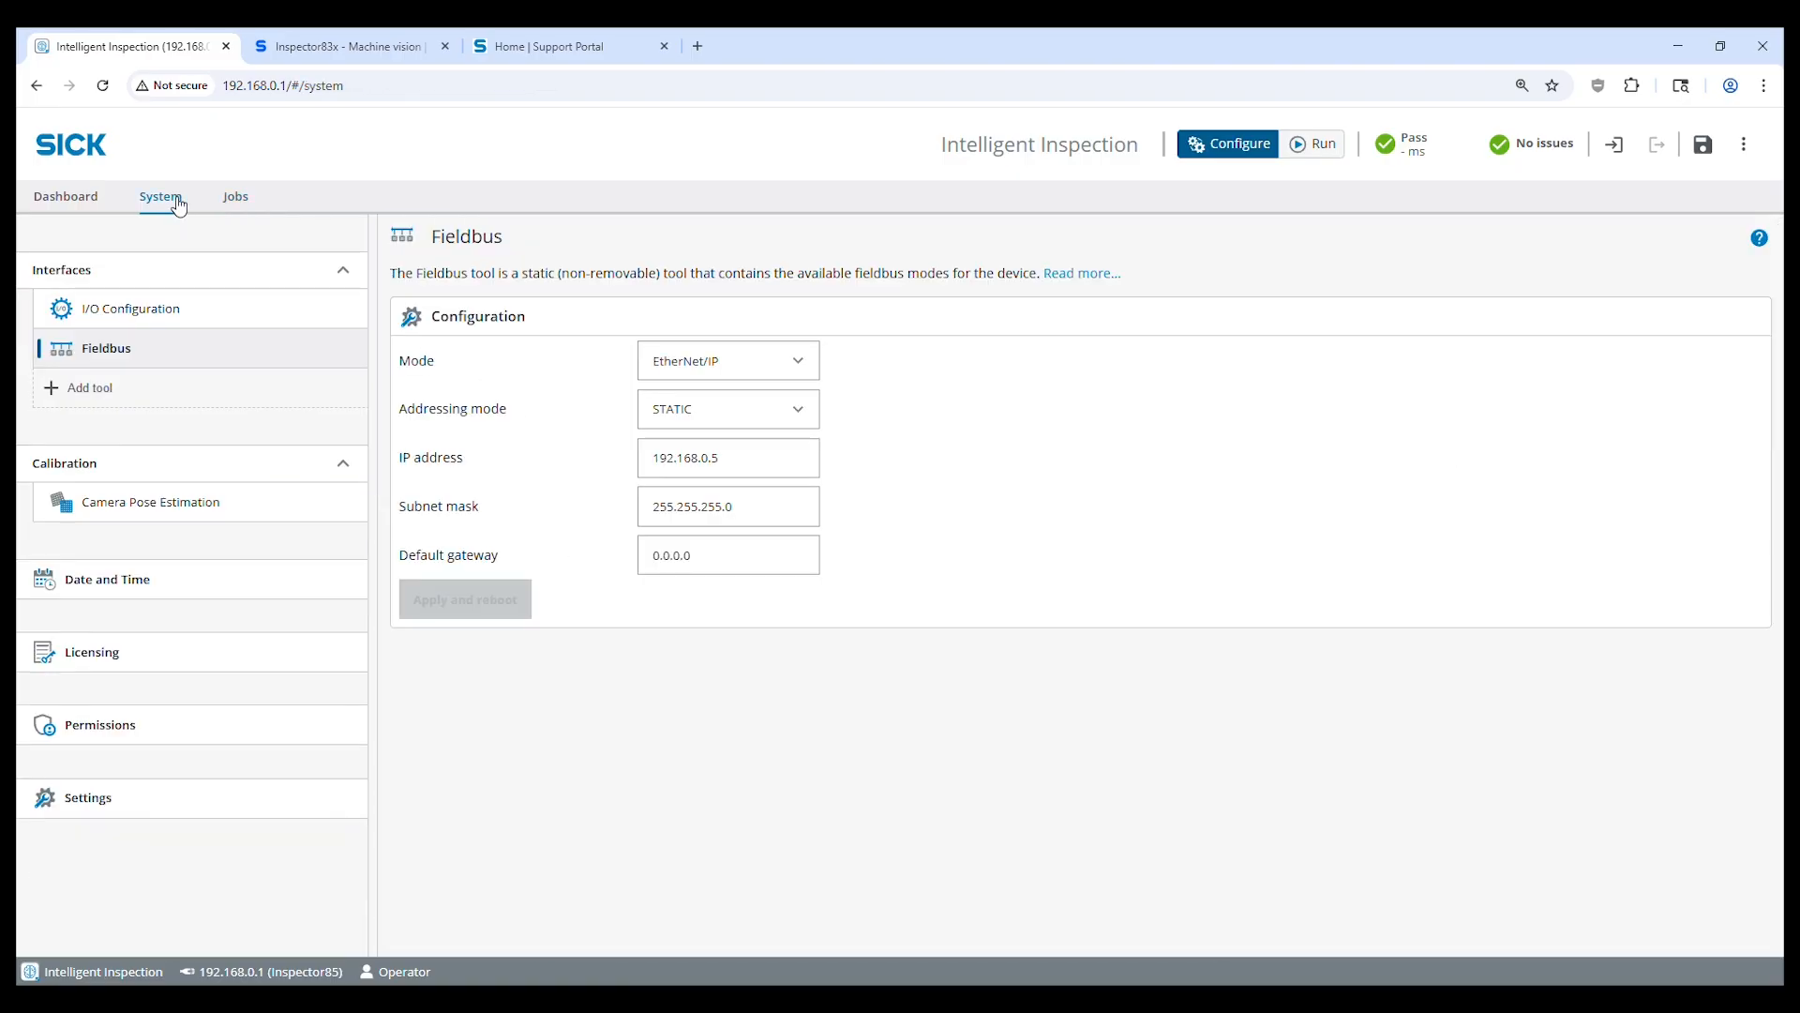
left_click(99, 350)
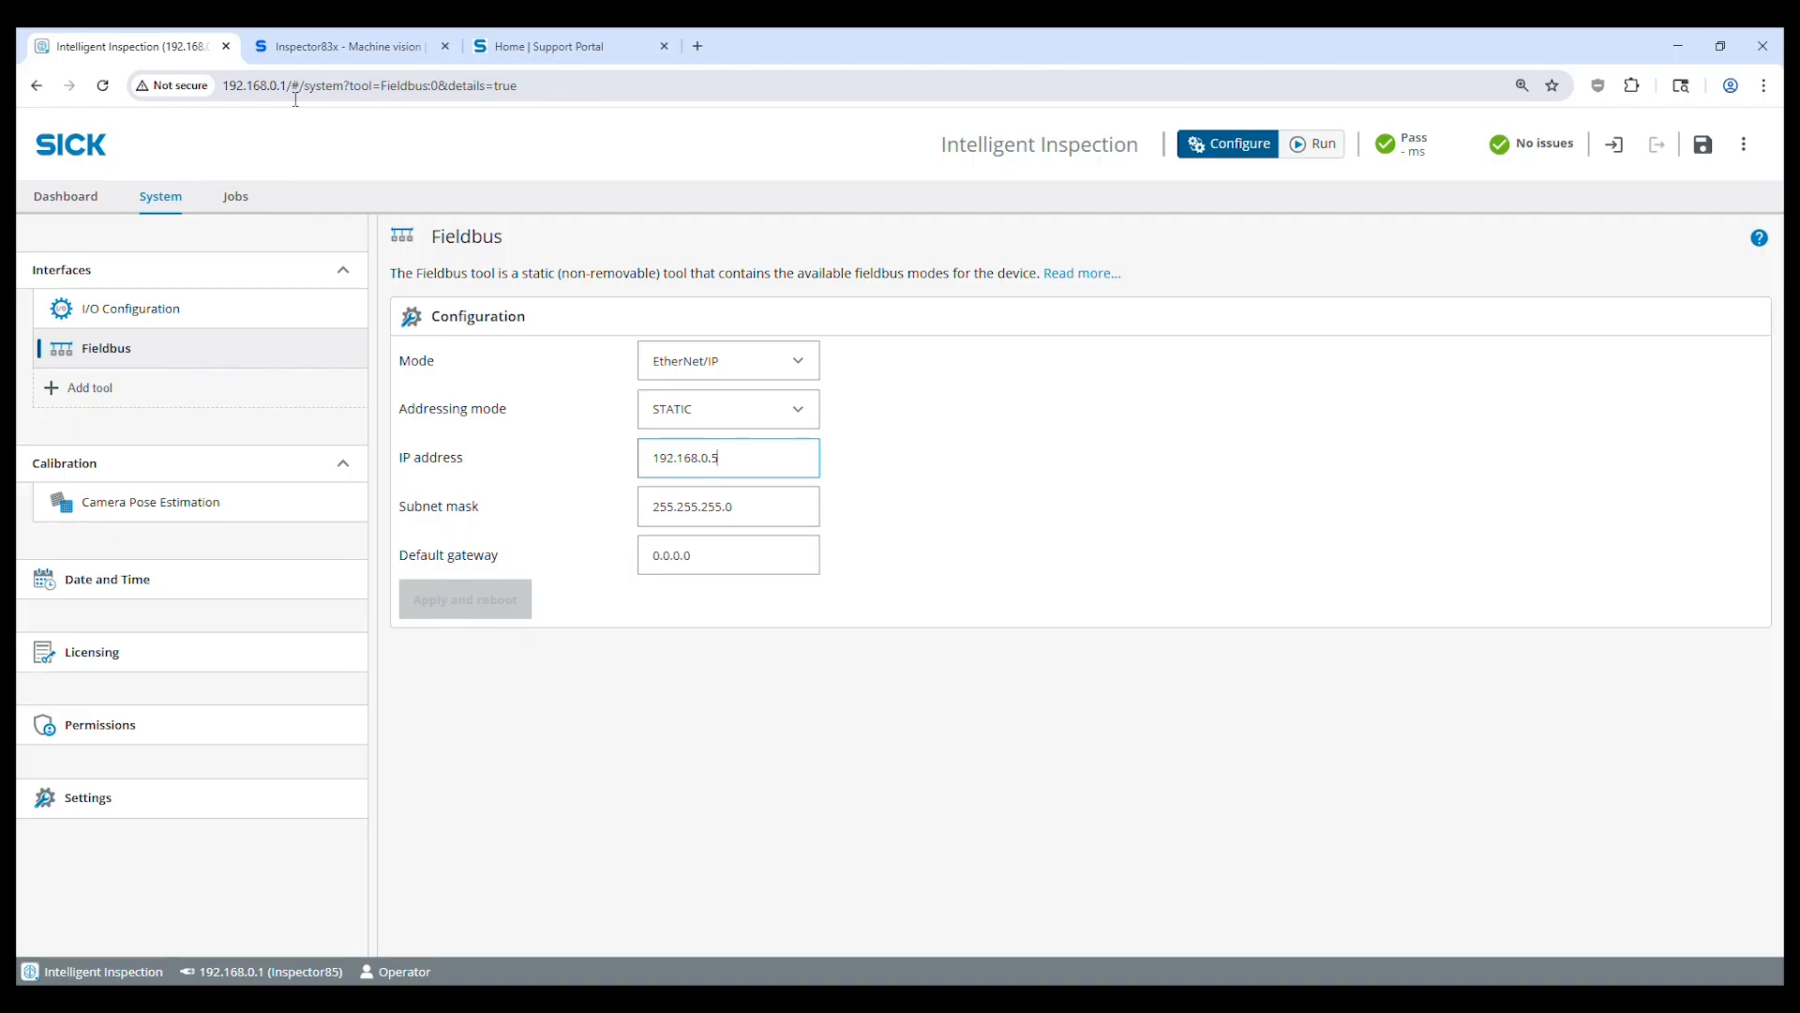
left_click(890, 395)
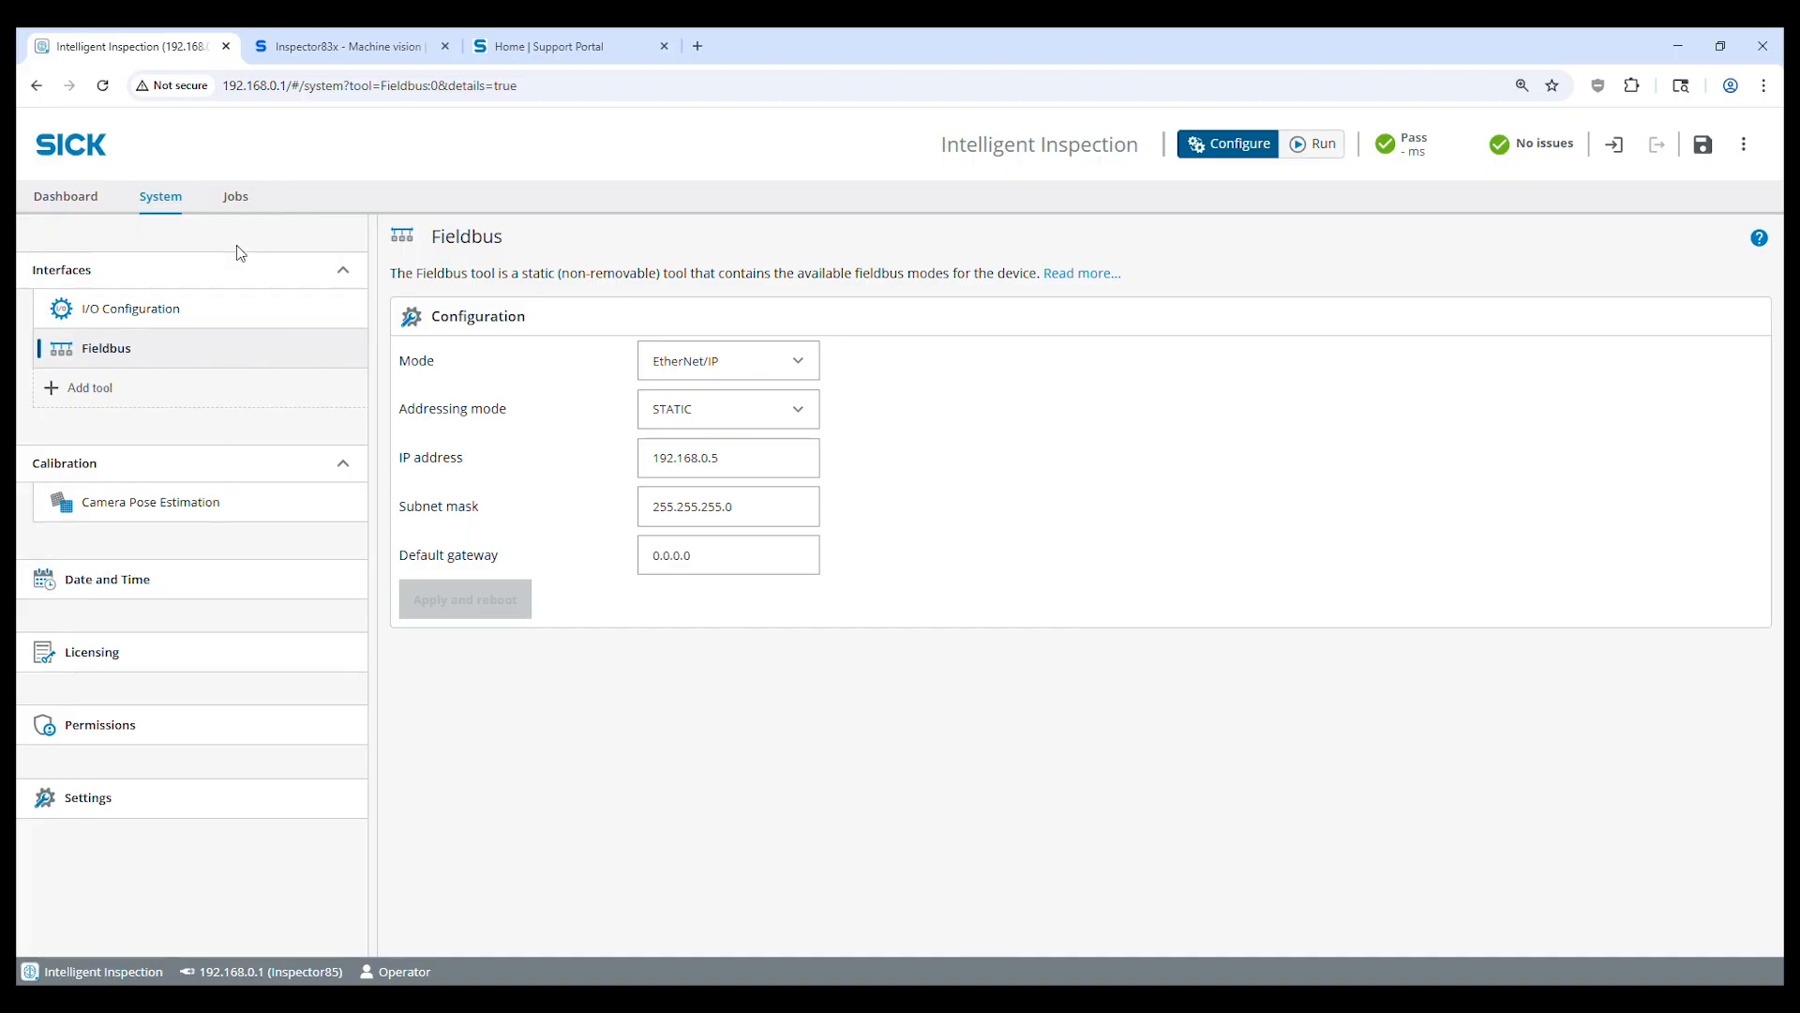
Return to Job 1 and add an EtherNet/IP communication tool
left_click(235, 197)
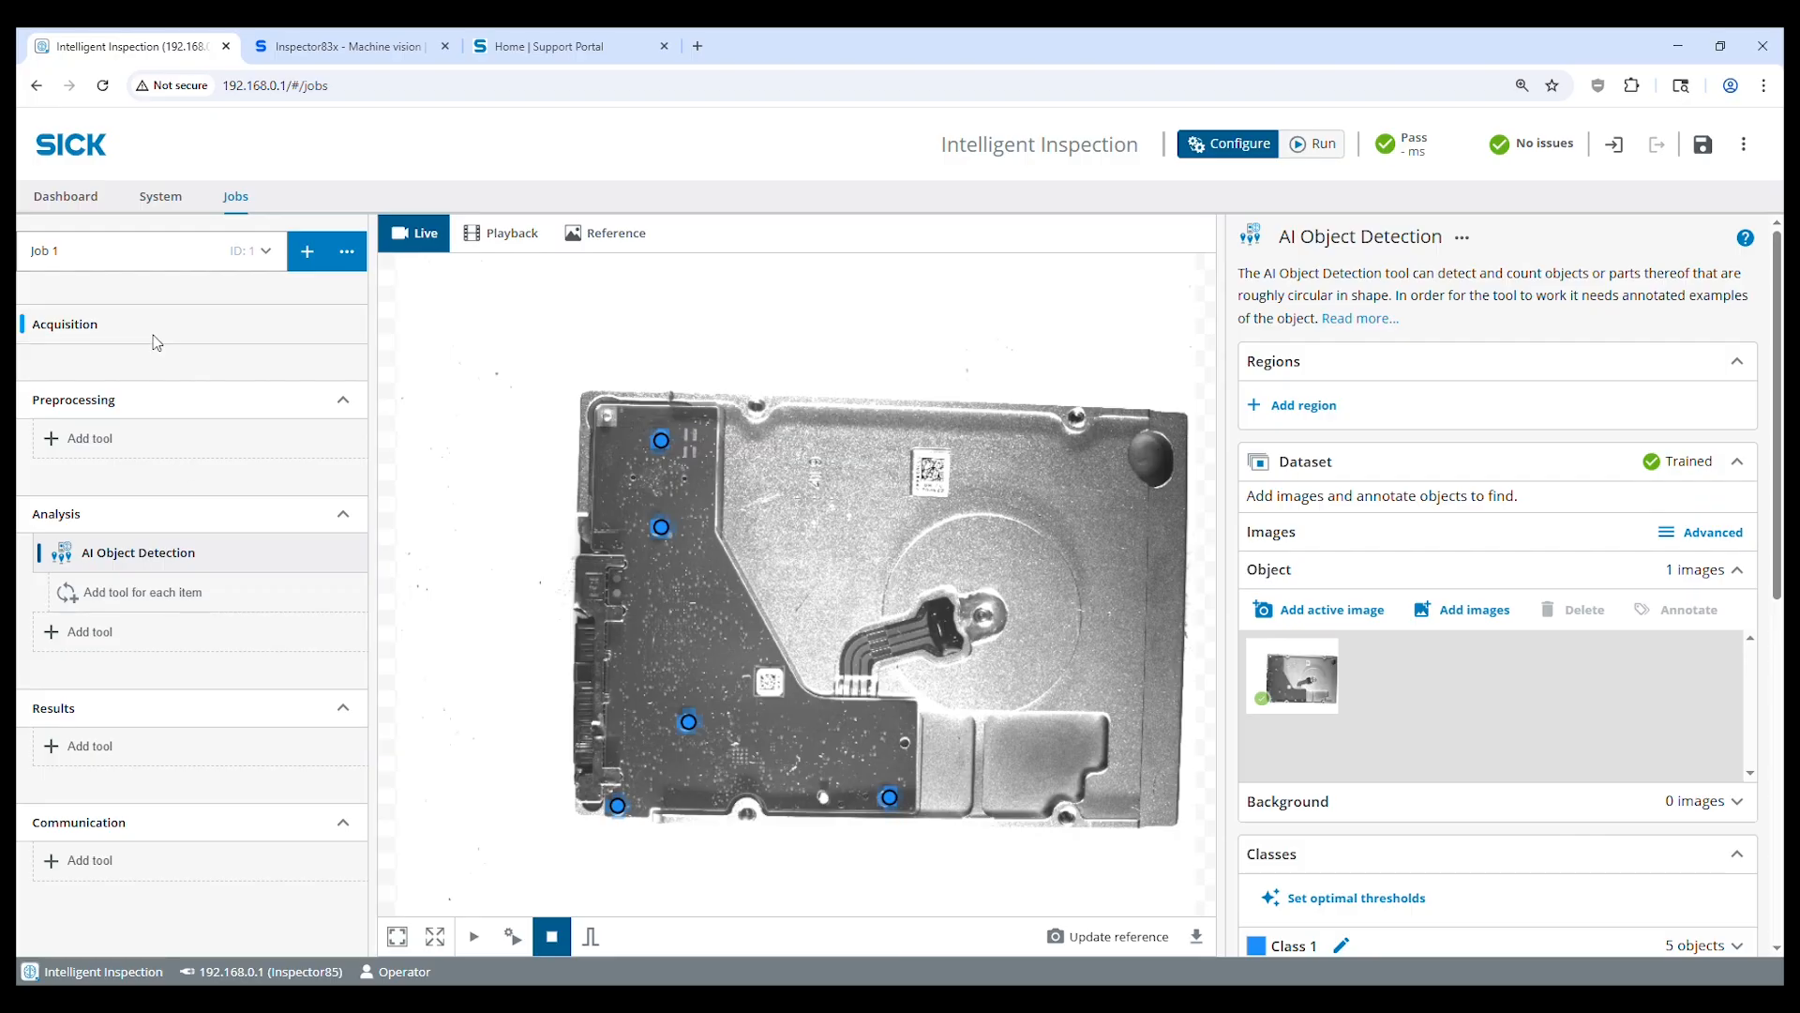
left_click(110, 862)
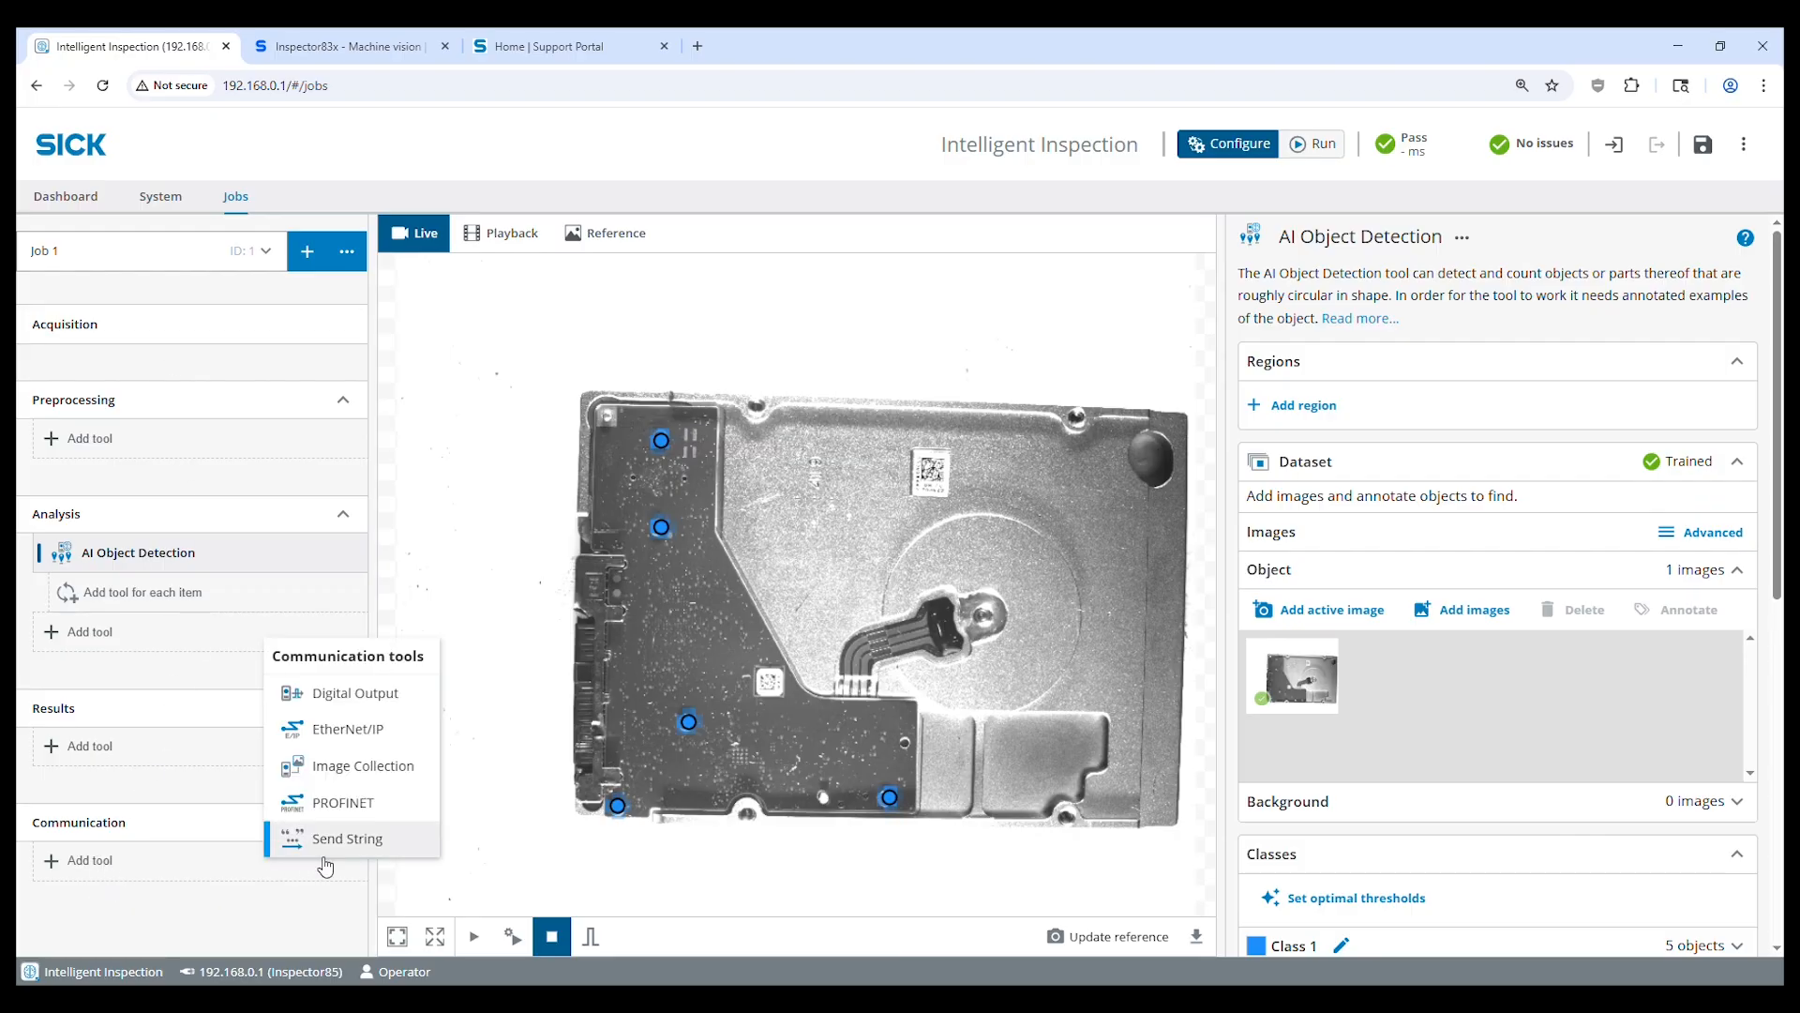
left_click(360, 733)
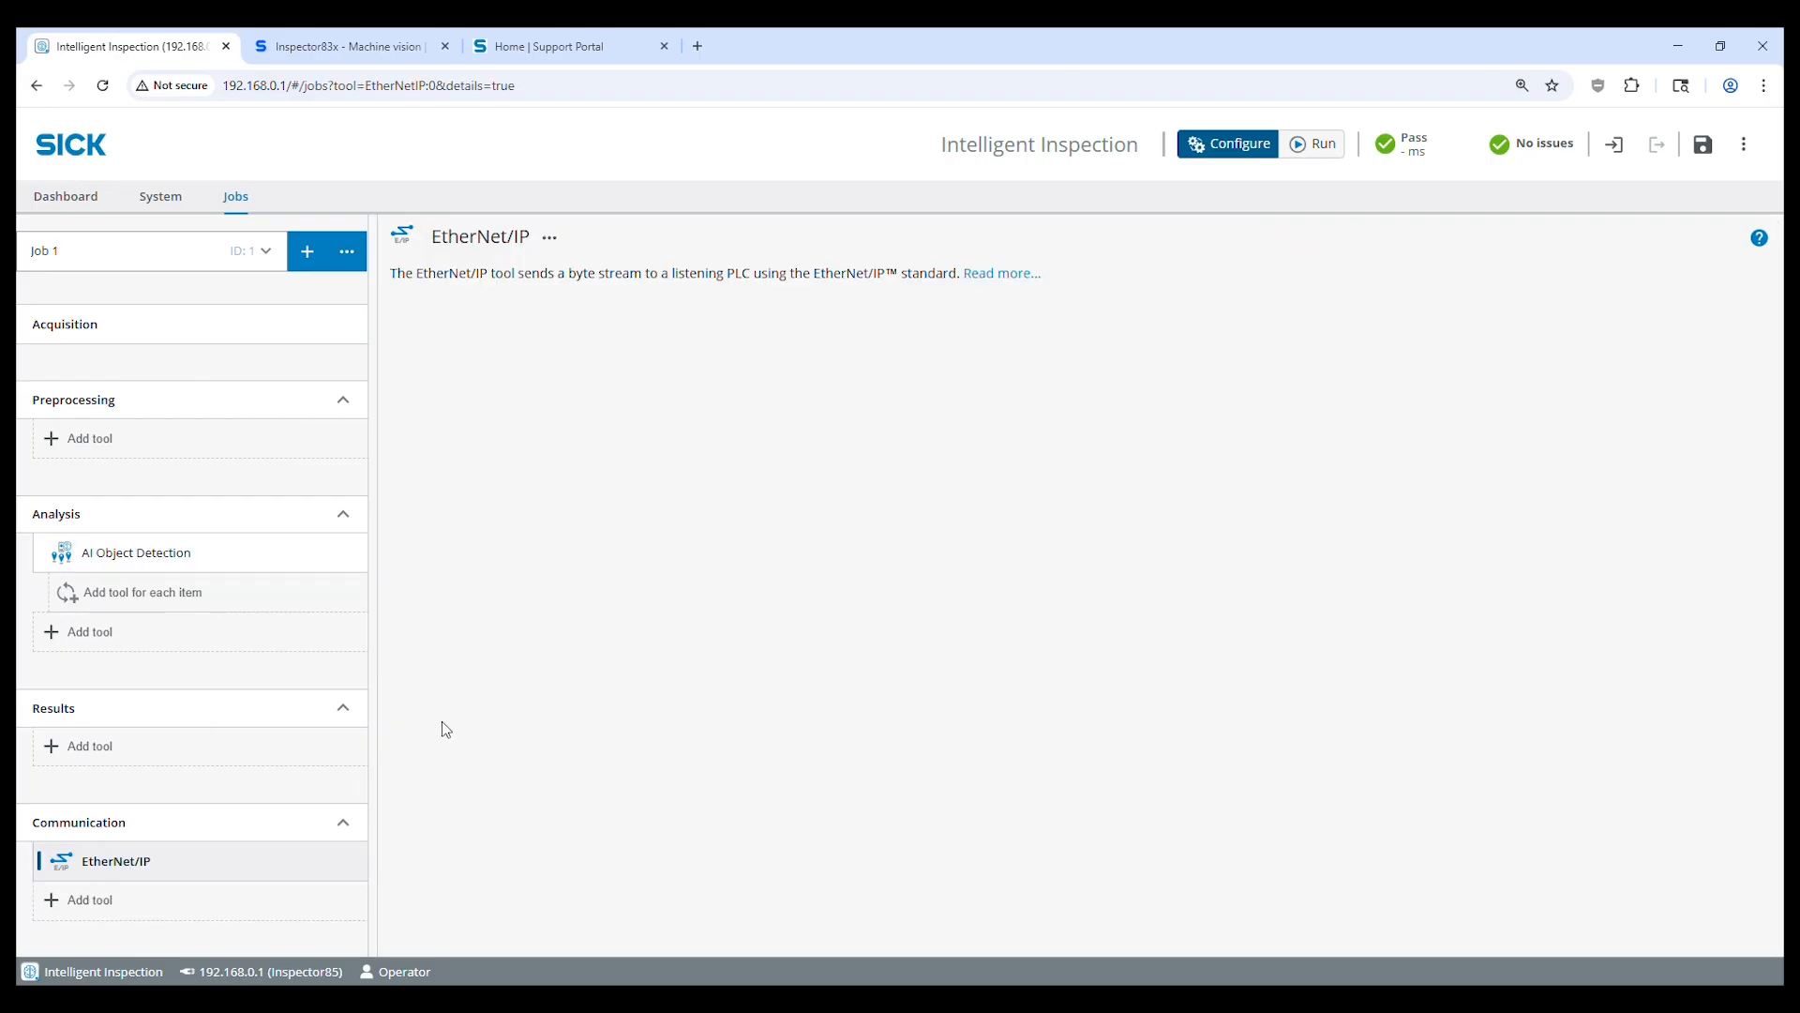
Examine the EtherNet/IP tool's status, control bits and command mapping, including the tools available for byte 1
scroll(750, 577, "down", 2)
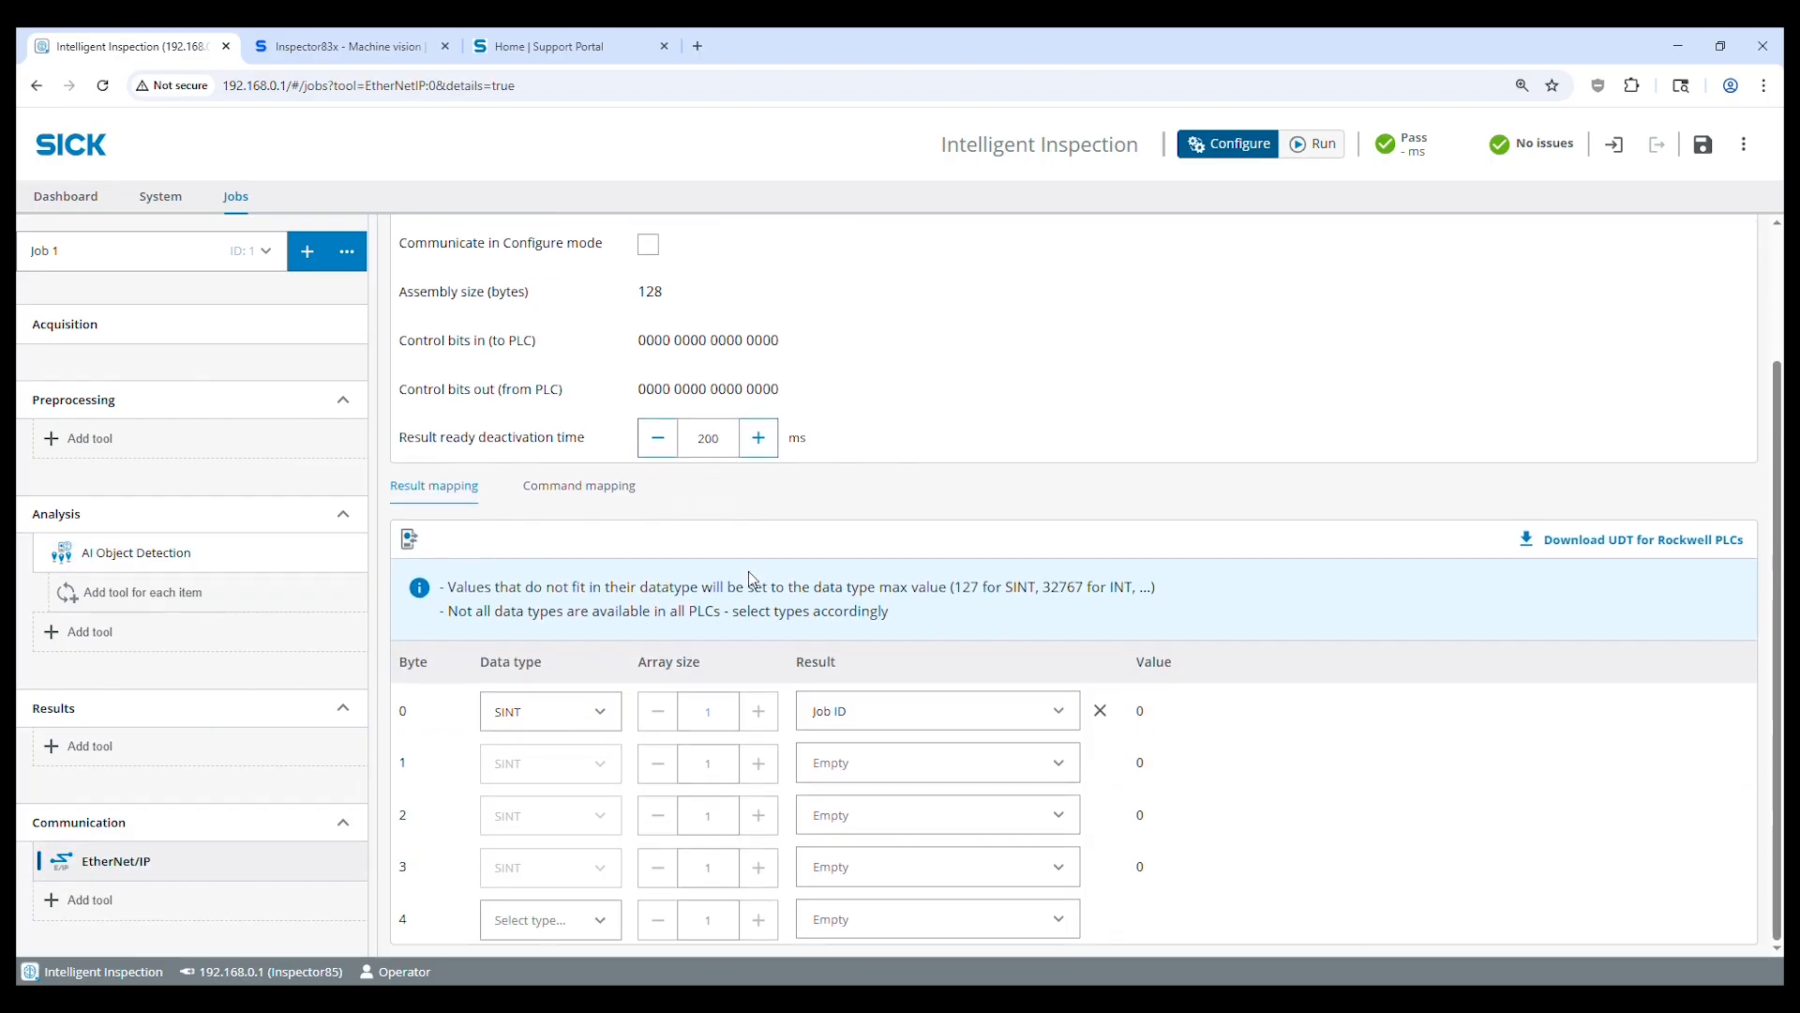
scroll(562, 506, "up", 2)
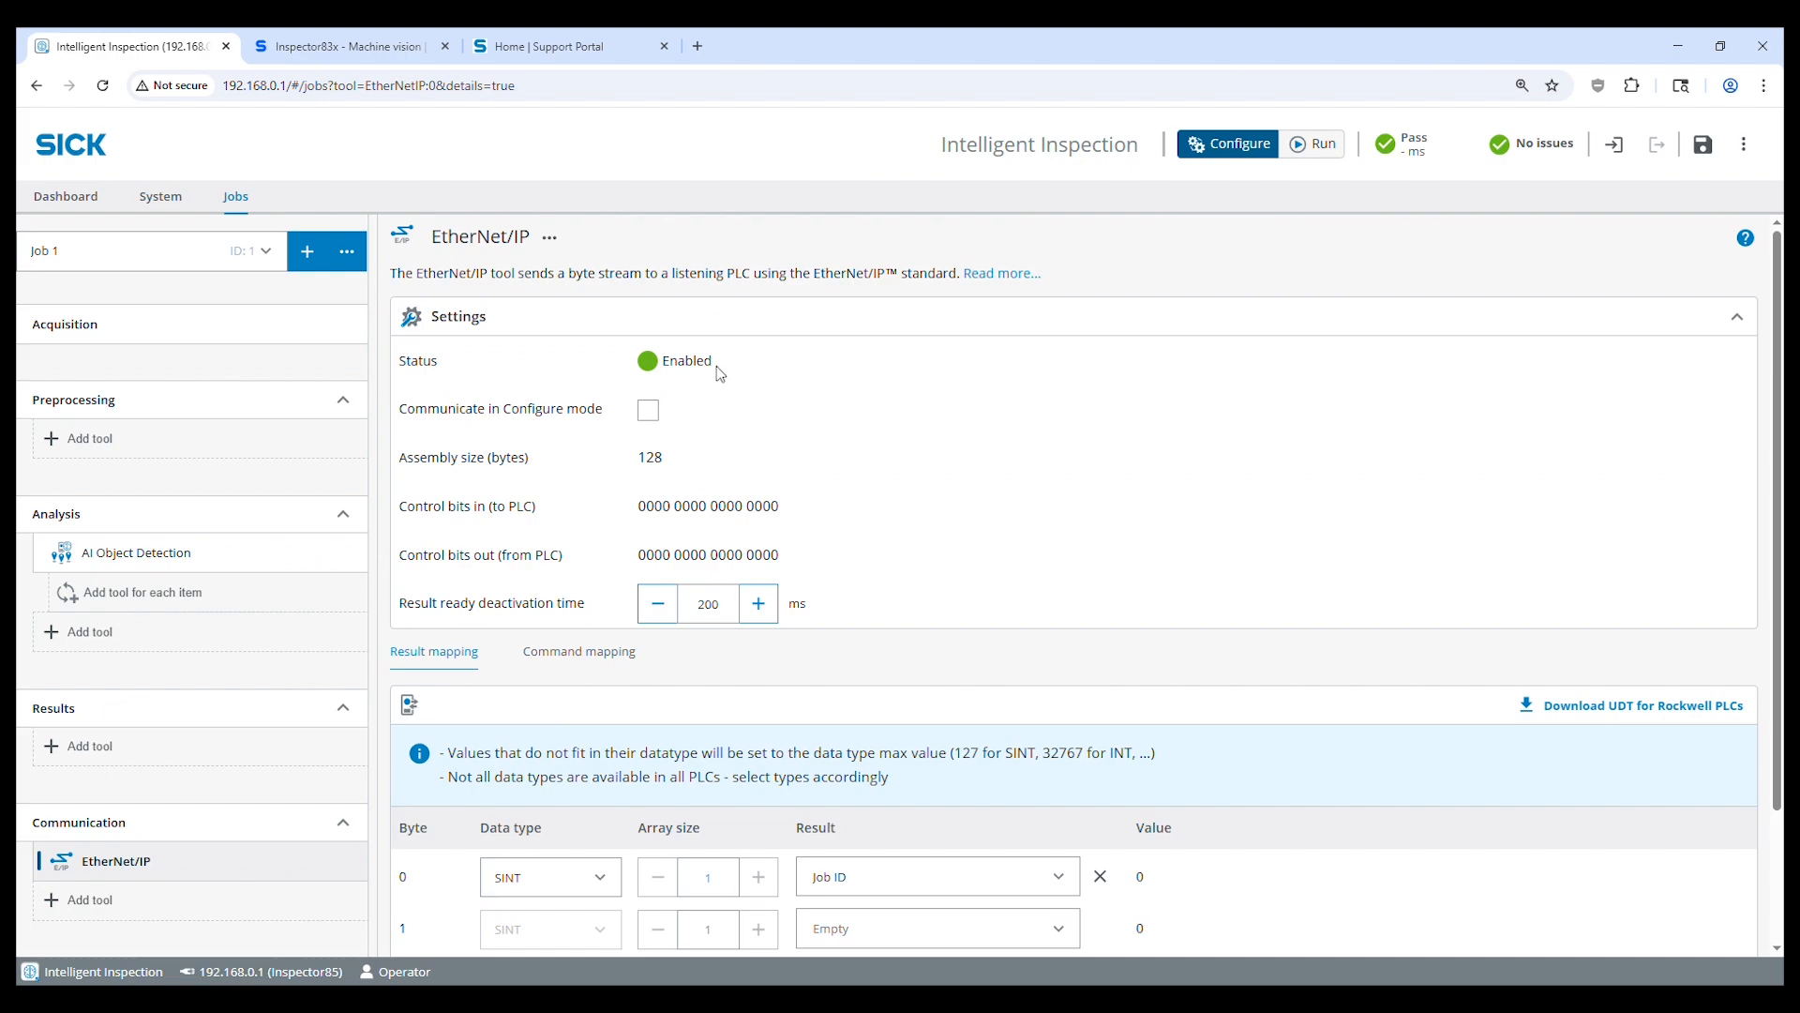
left_click_drag(421, 512, 799, 499)
left_click(801, 504)
scroll(673, 551, "down", 2)
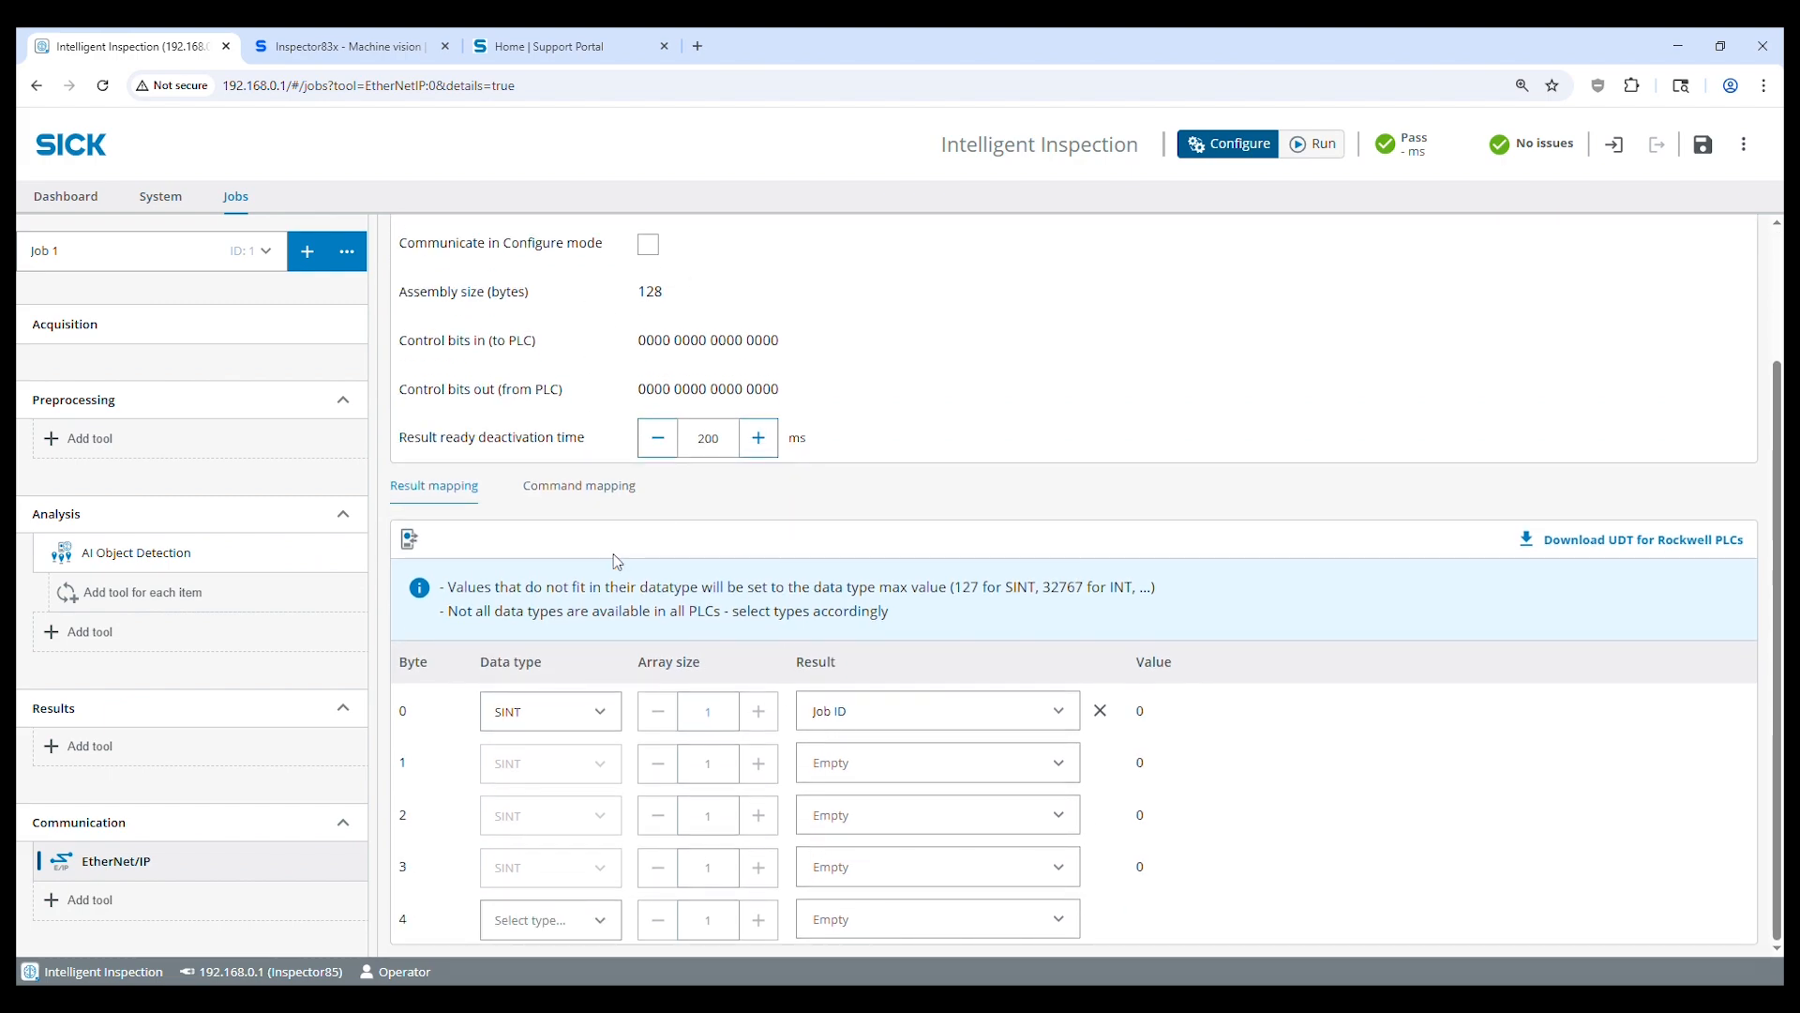
left_click(621, 485)
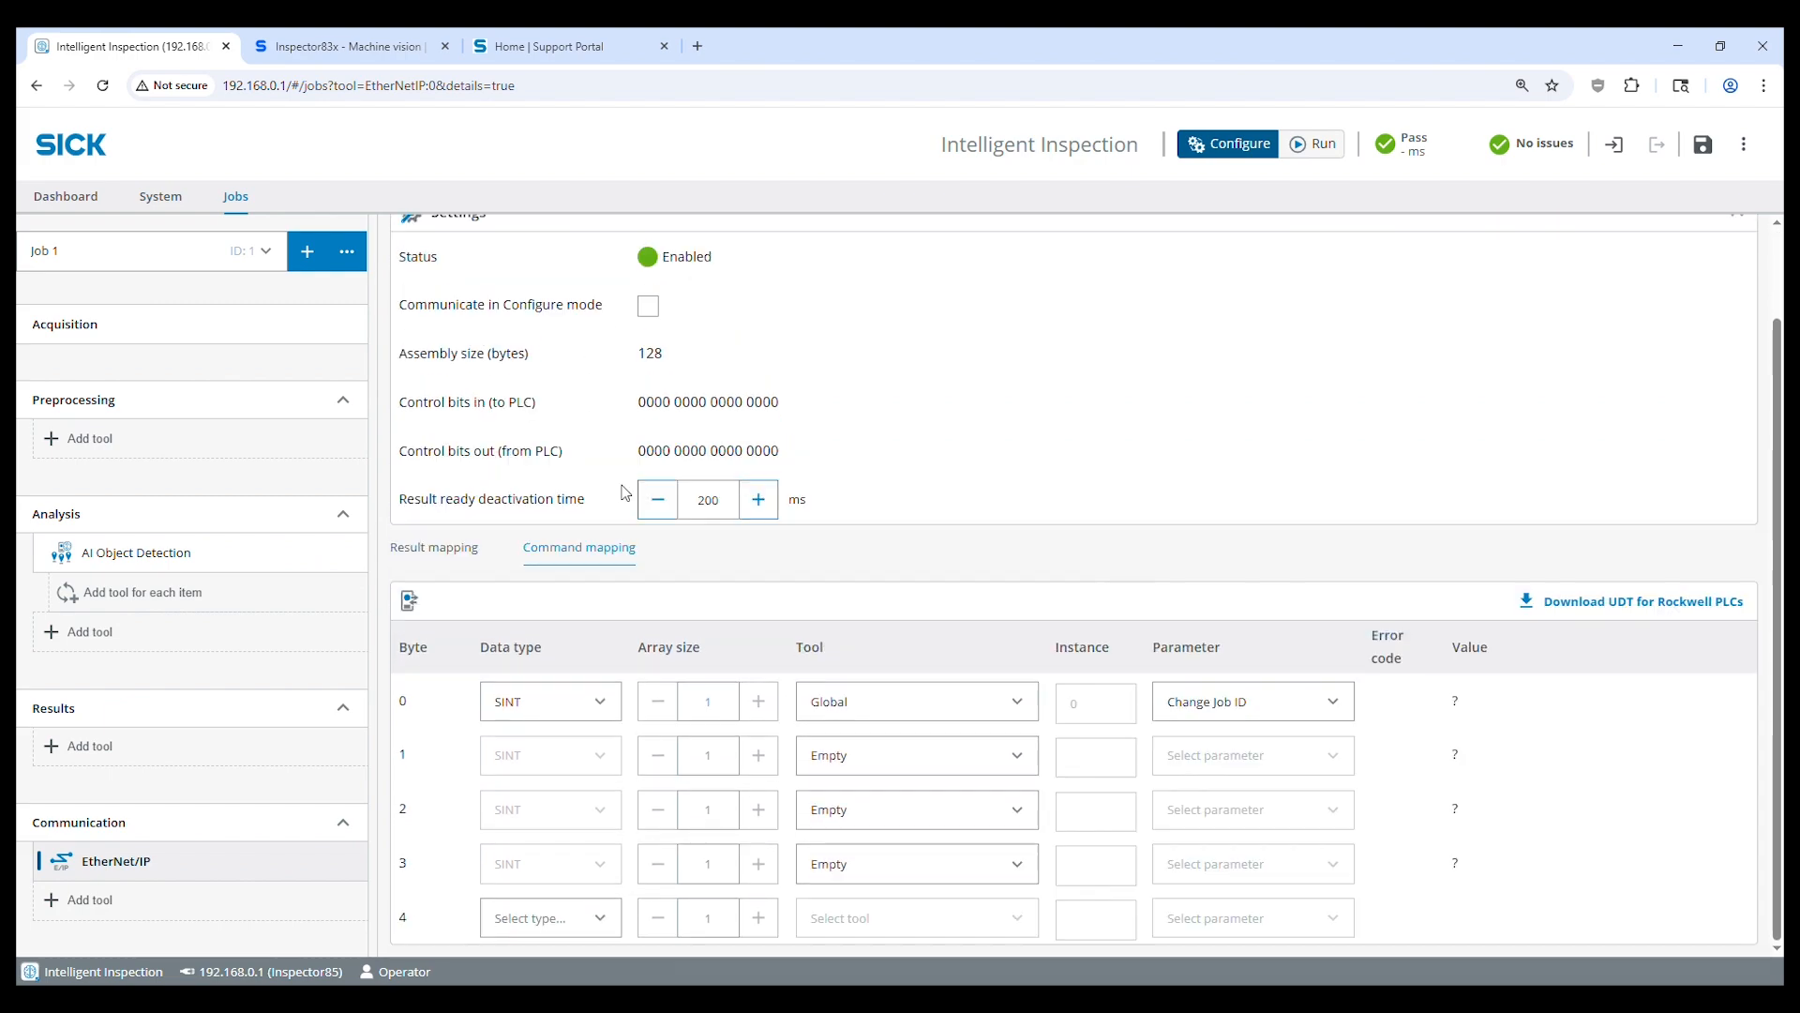
left_click(898, 757)
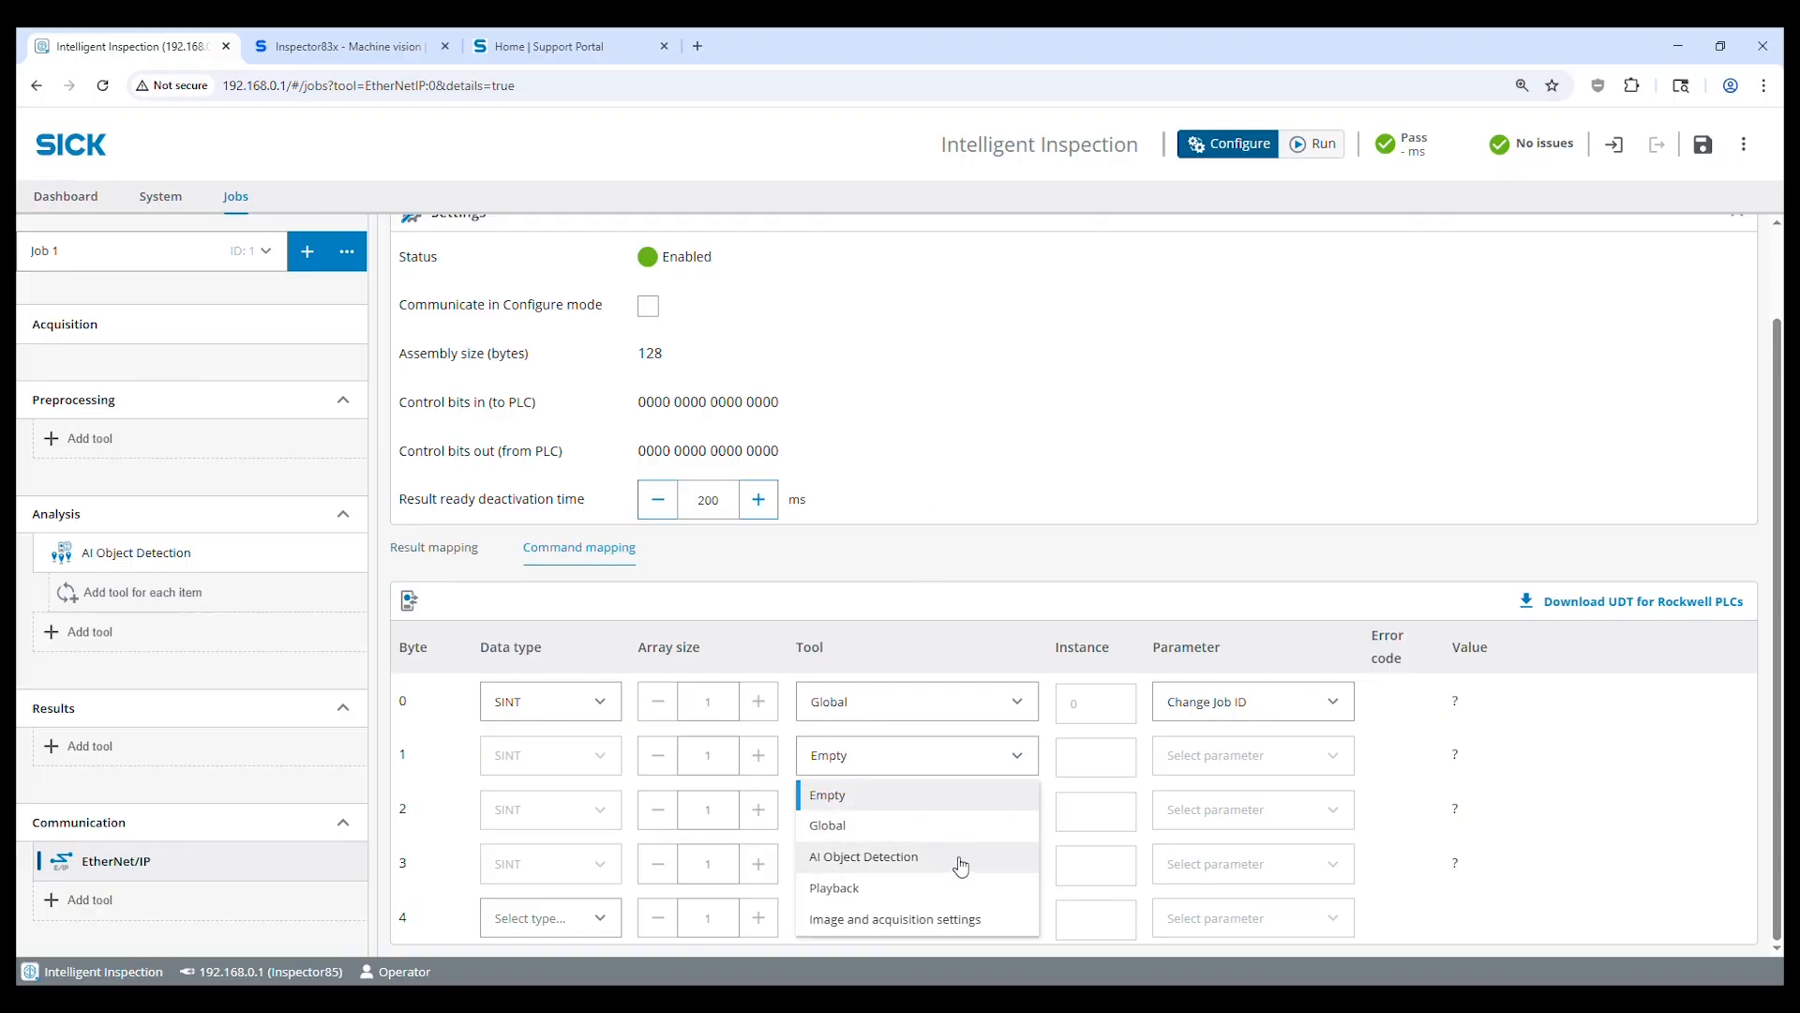
Set the data type of byte 4 in the EtherNet/IP result mapping to DINT
left_click(454, 564)
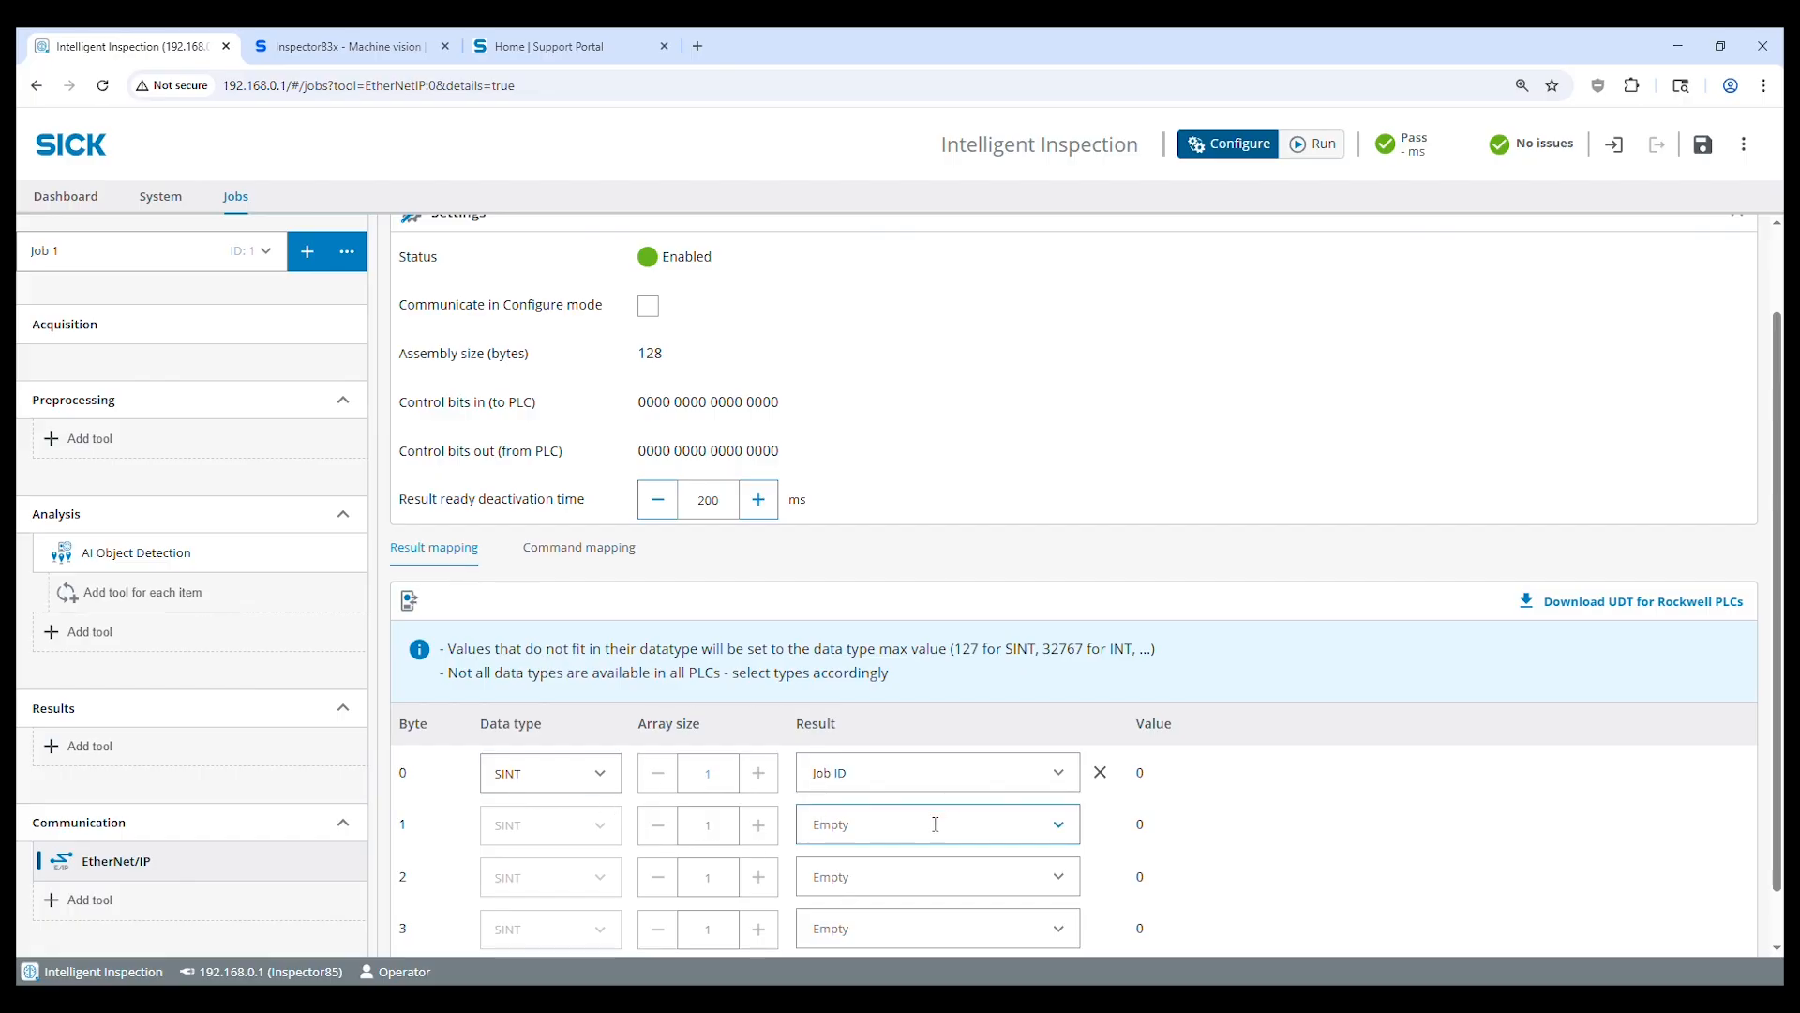
scroll(601, 792, "down", 1)
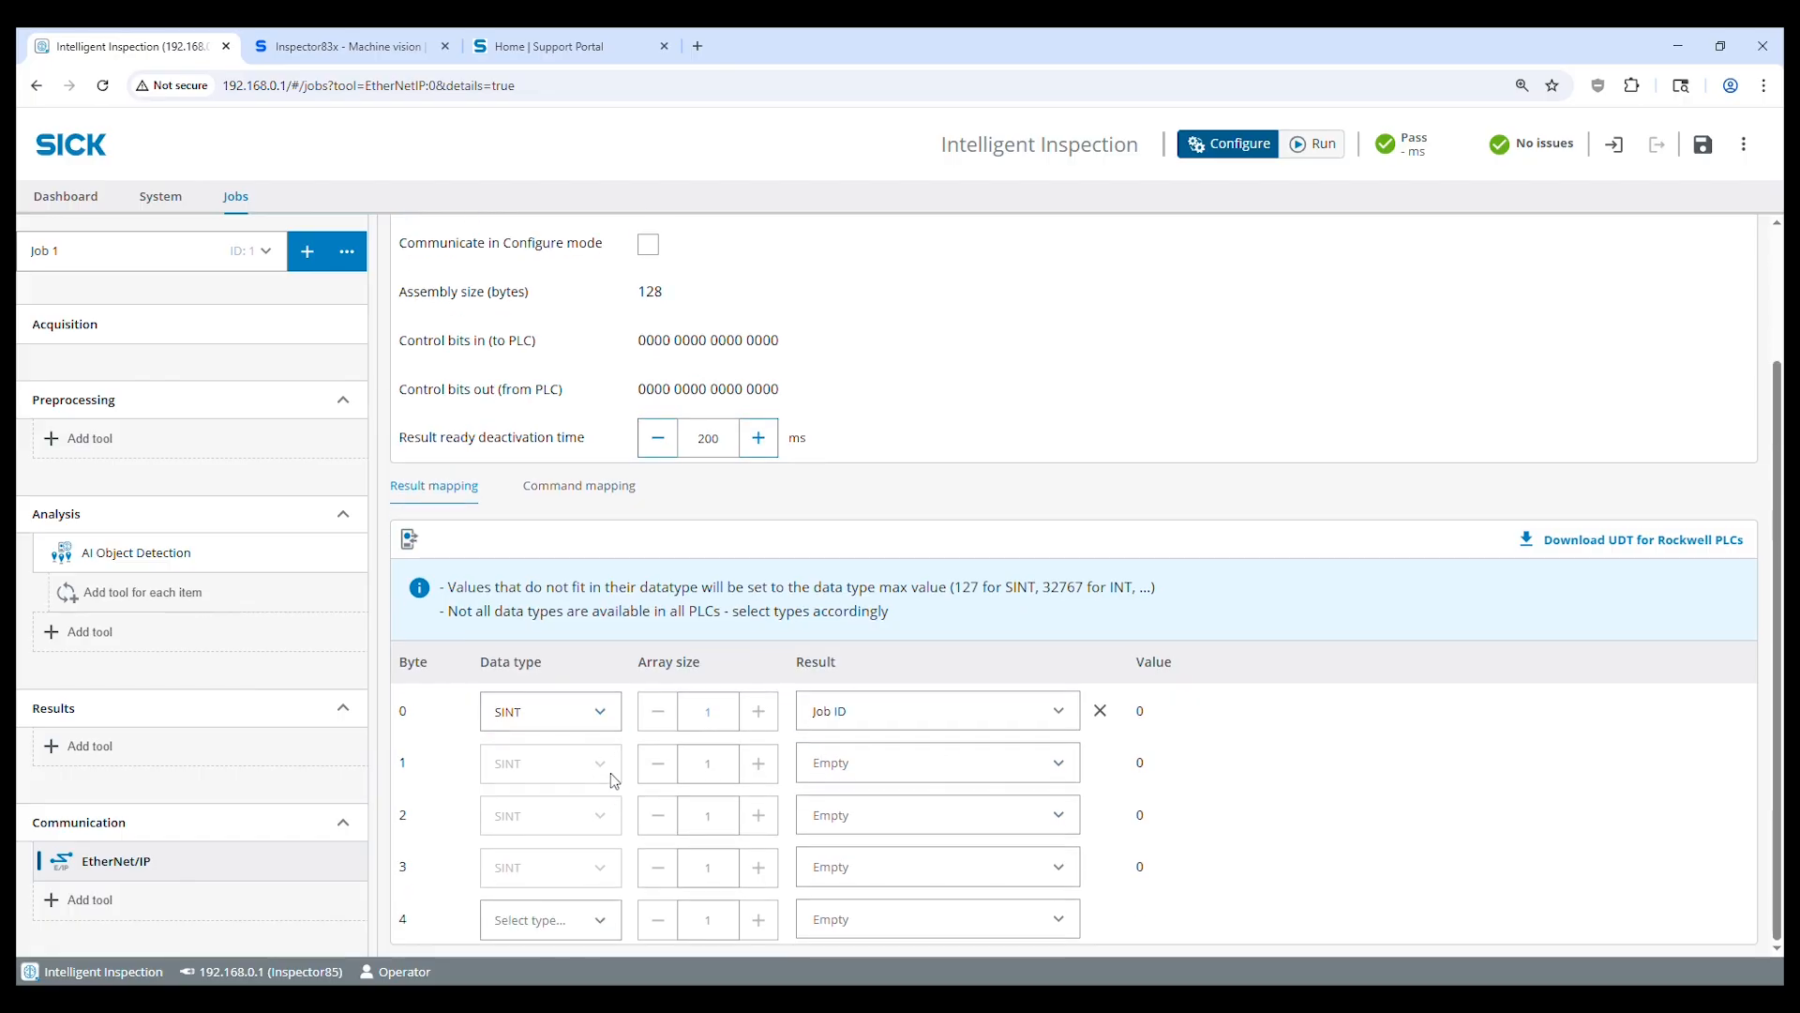
left_click(574, 928)
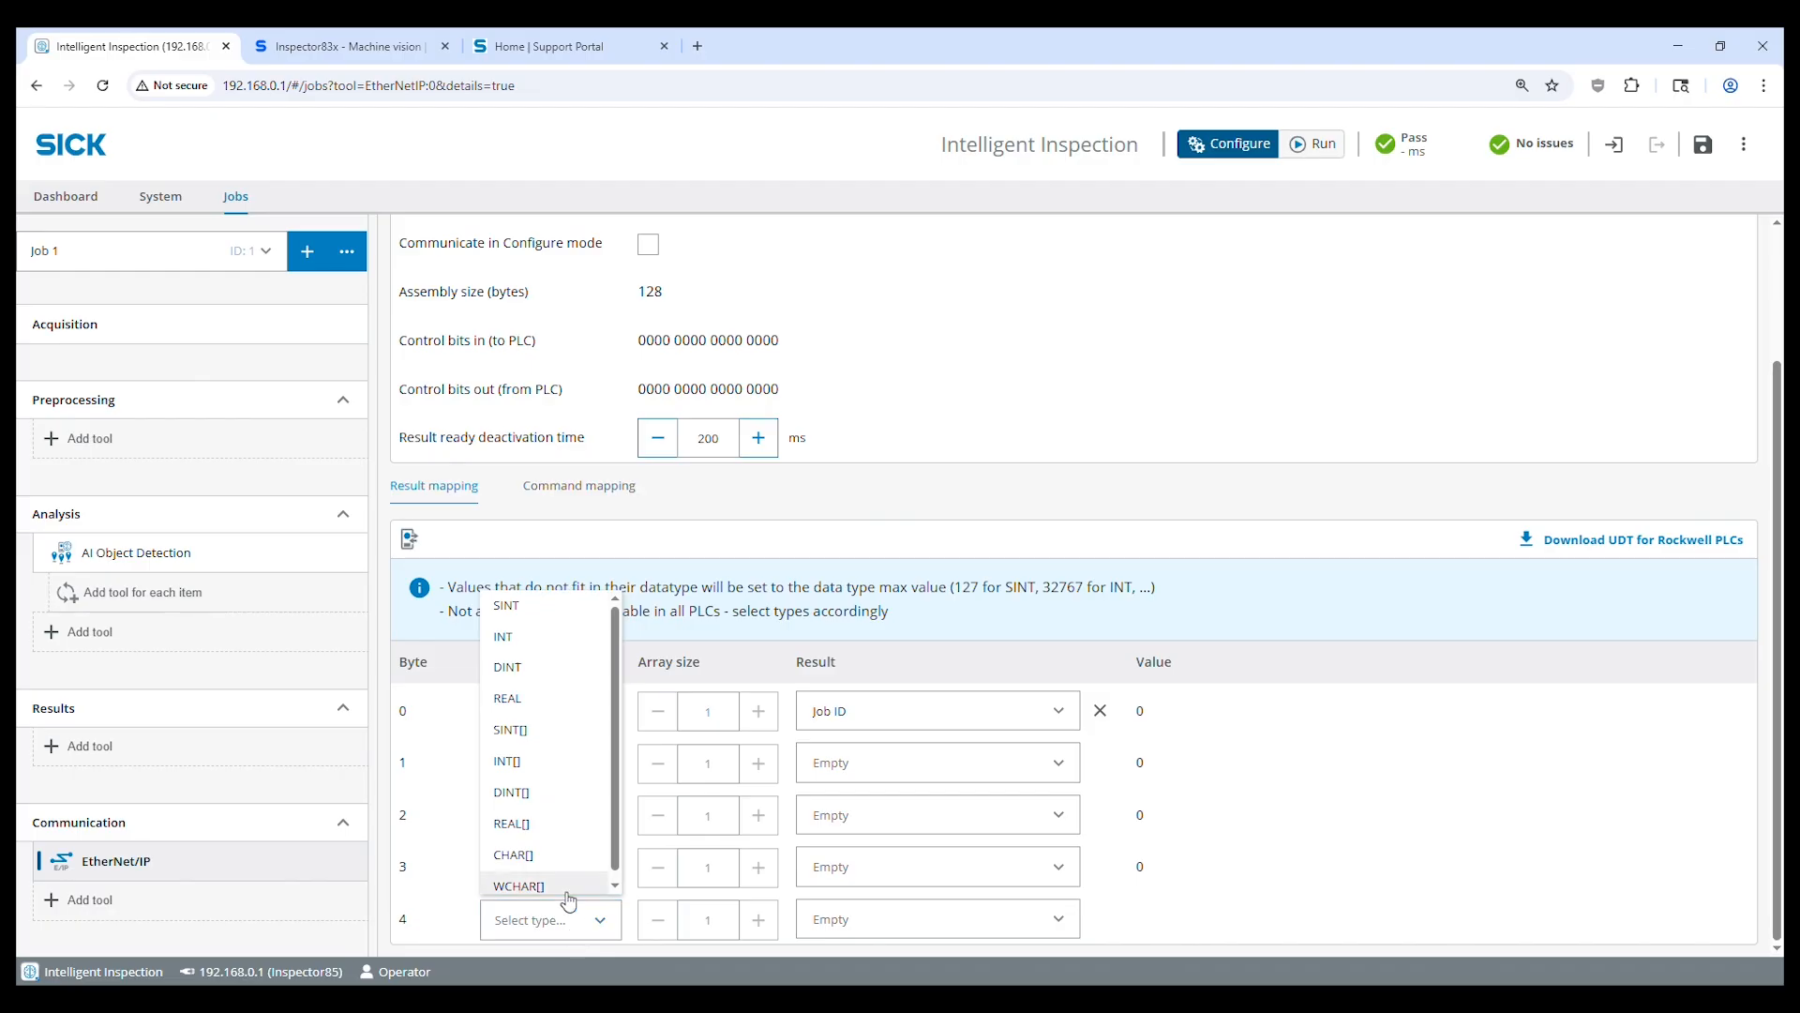
left_click(1187, 574)
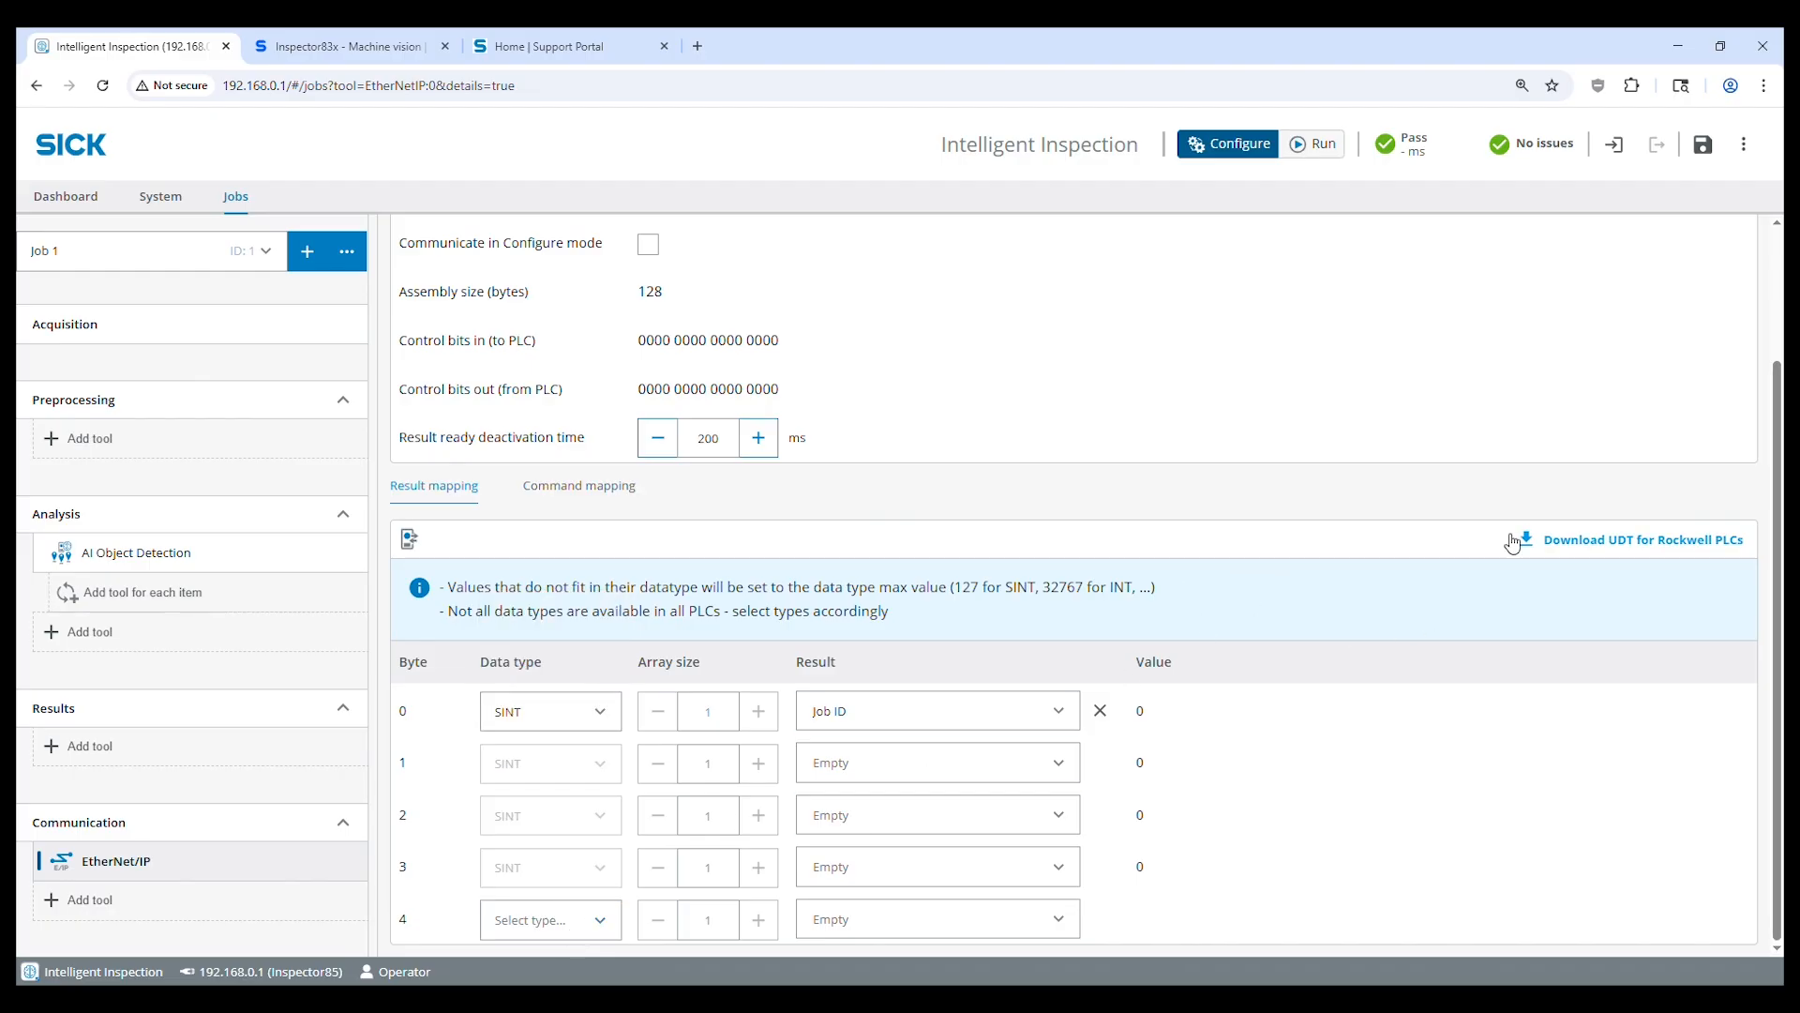
left_click(589, 921)
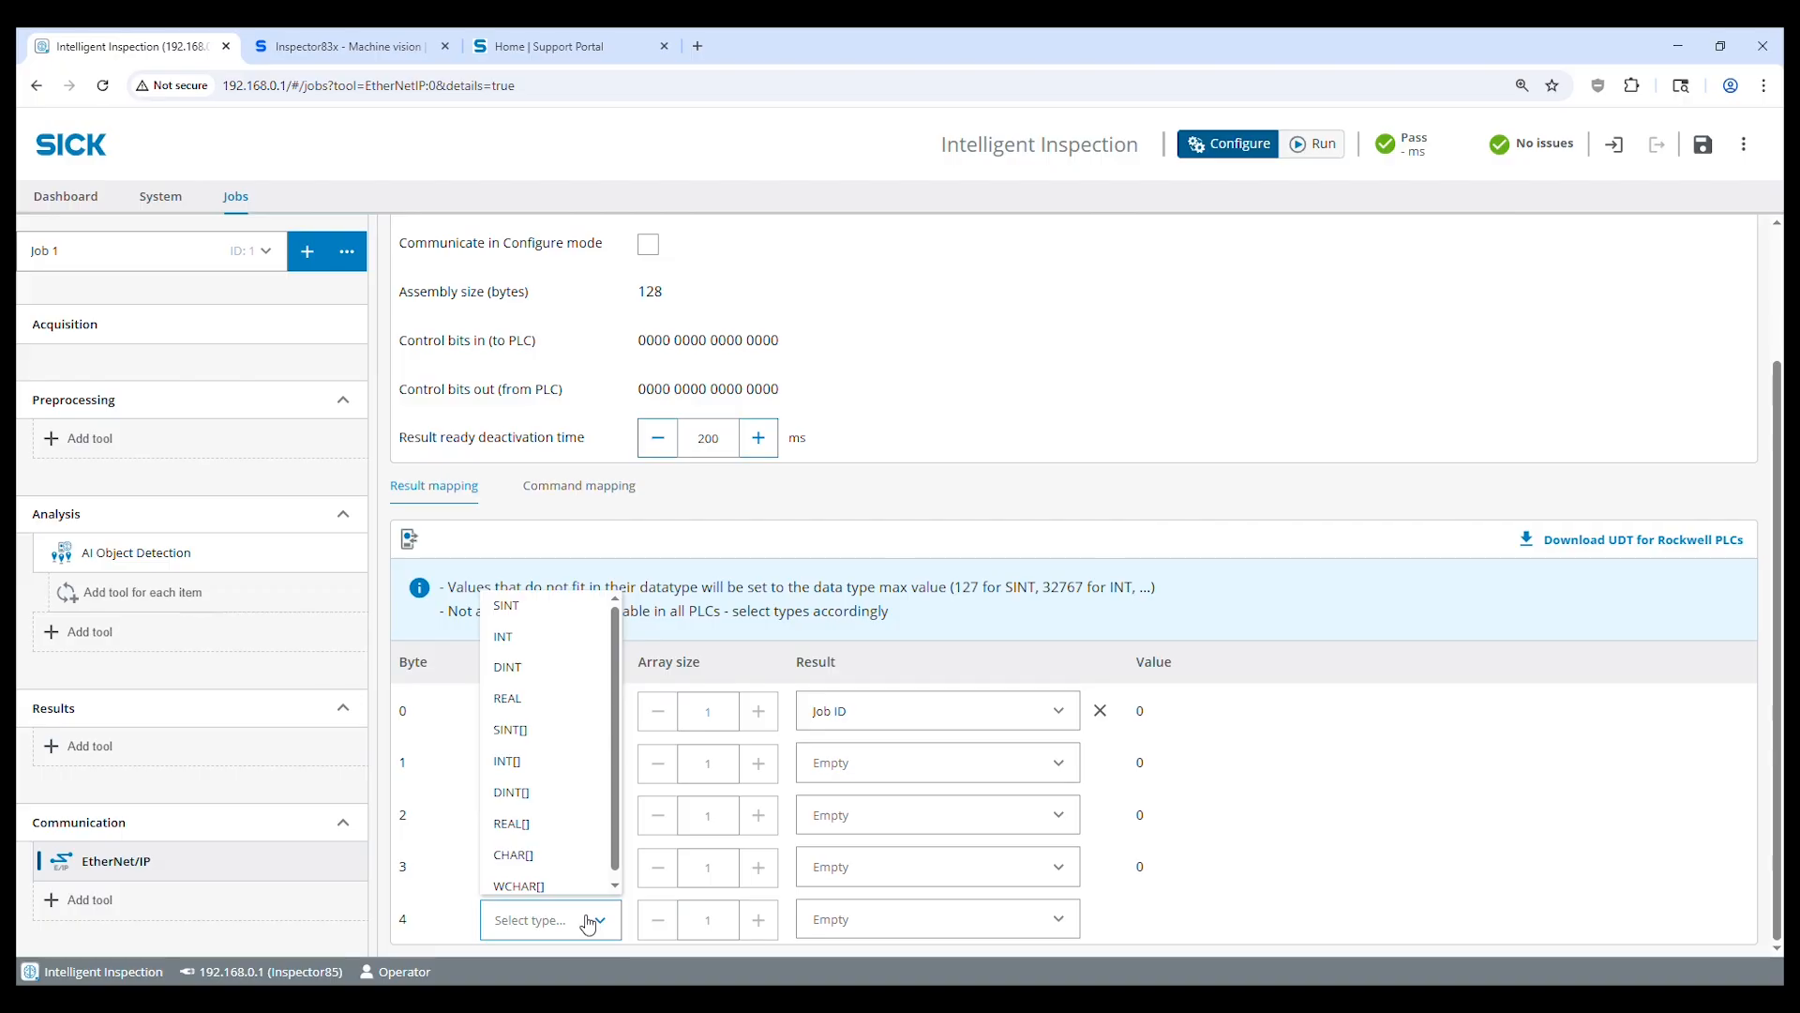
left_click(558, 676)
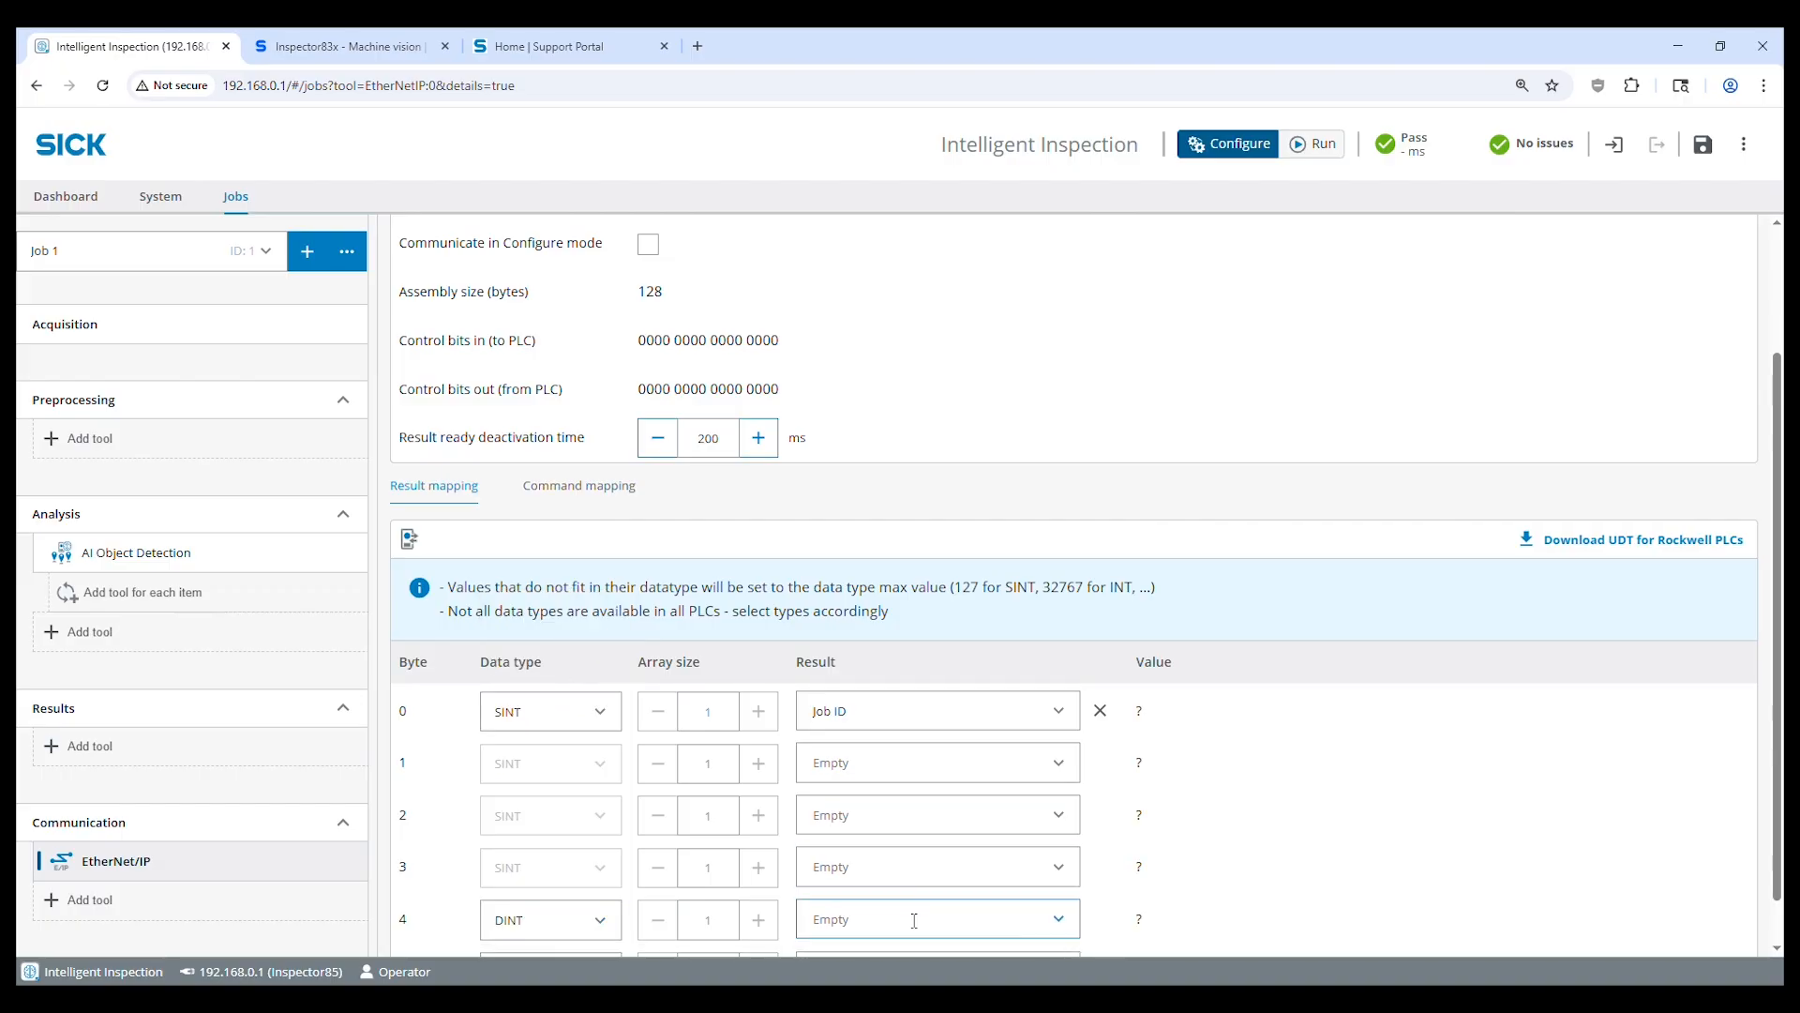
Map the AIObjectDetection:0/Objects detected result to byte 4 in the EtherNet/IP result mapping
left_click(925, 881)
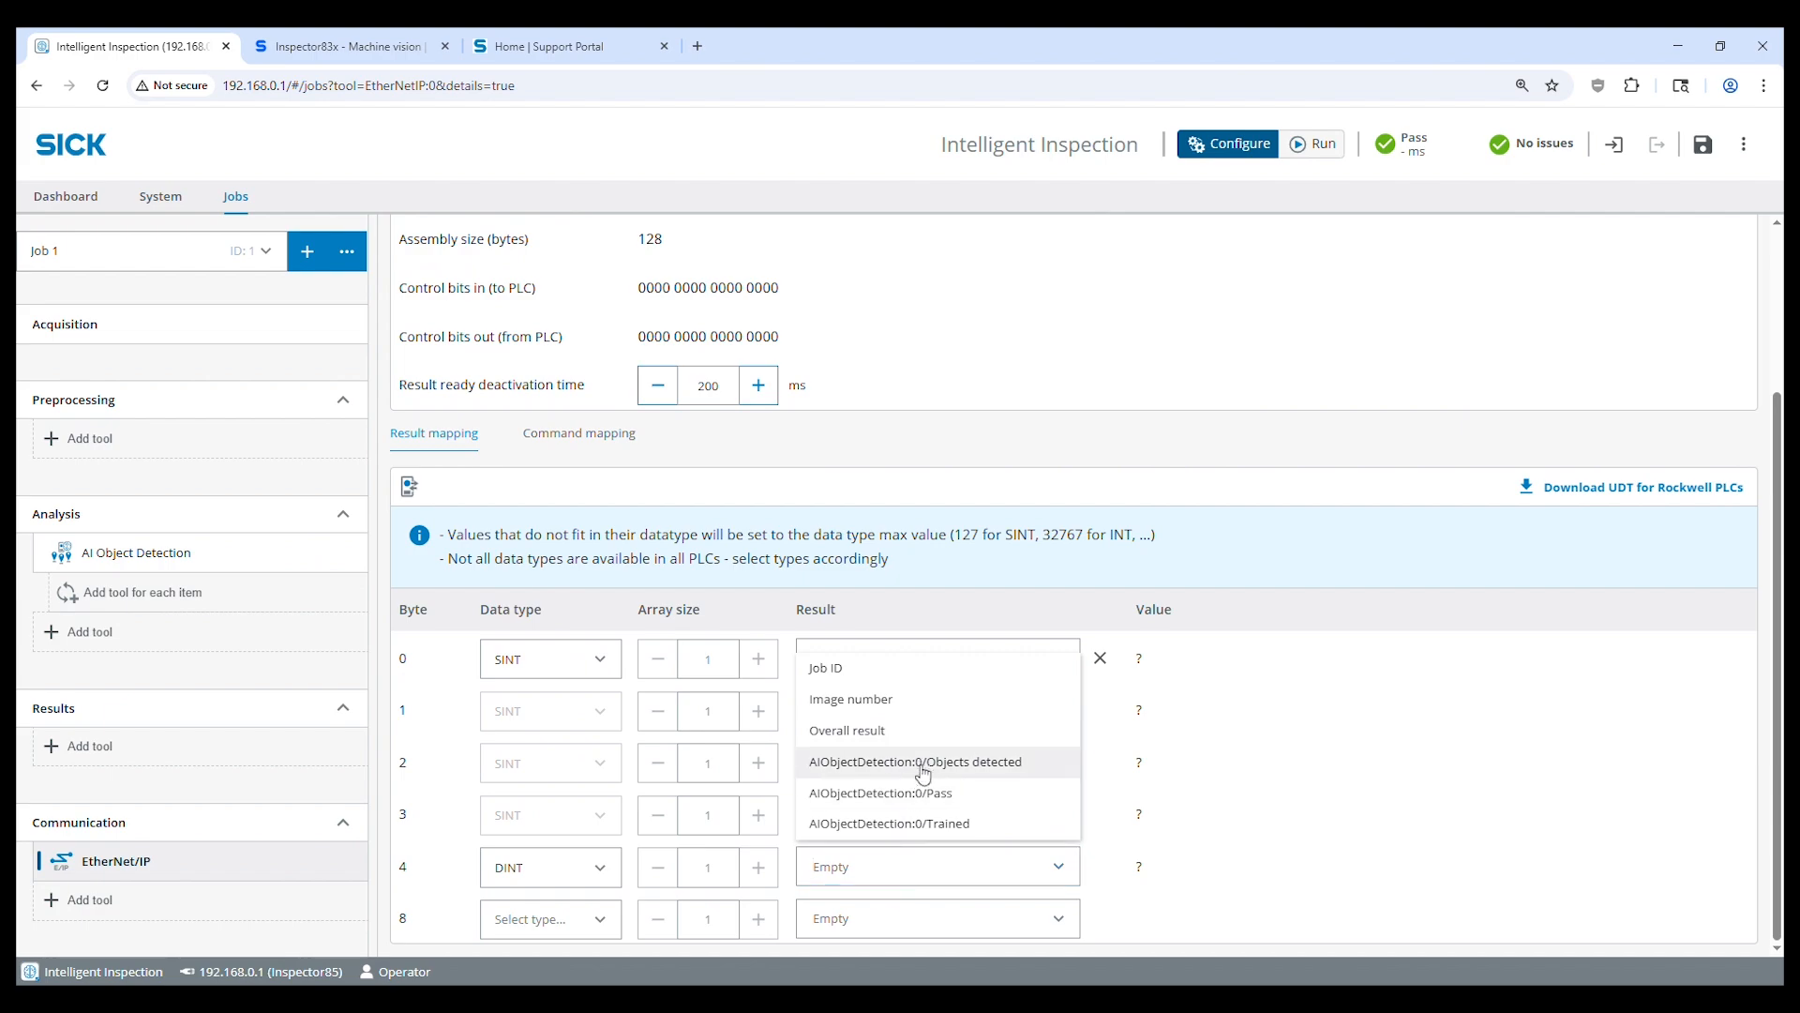
left_click(1038, 778)
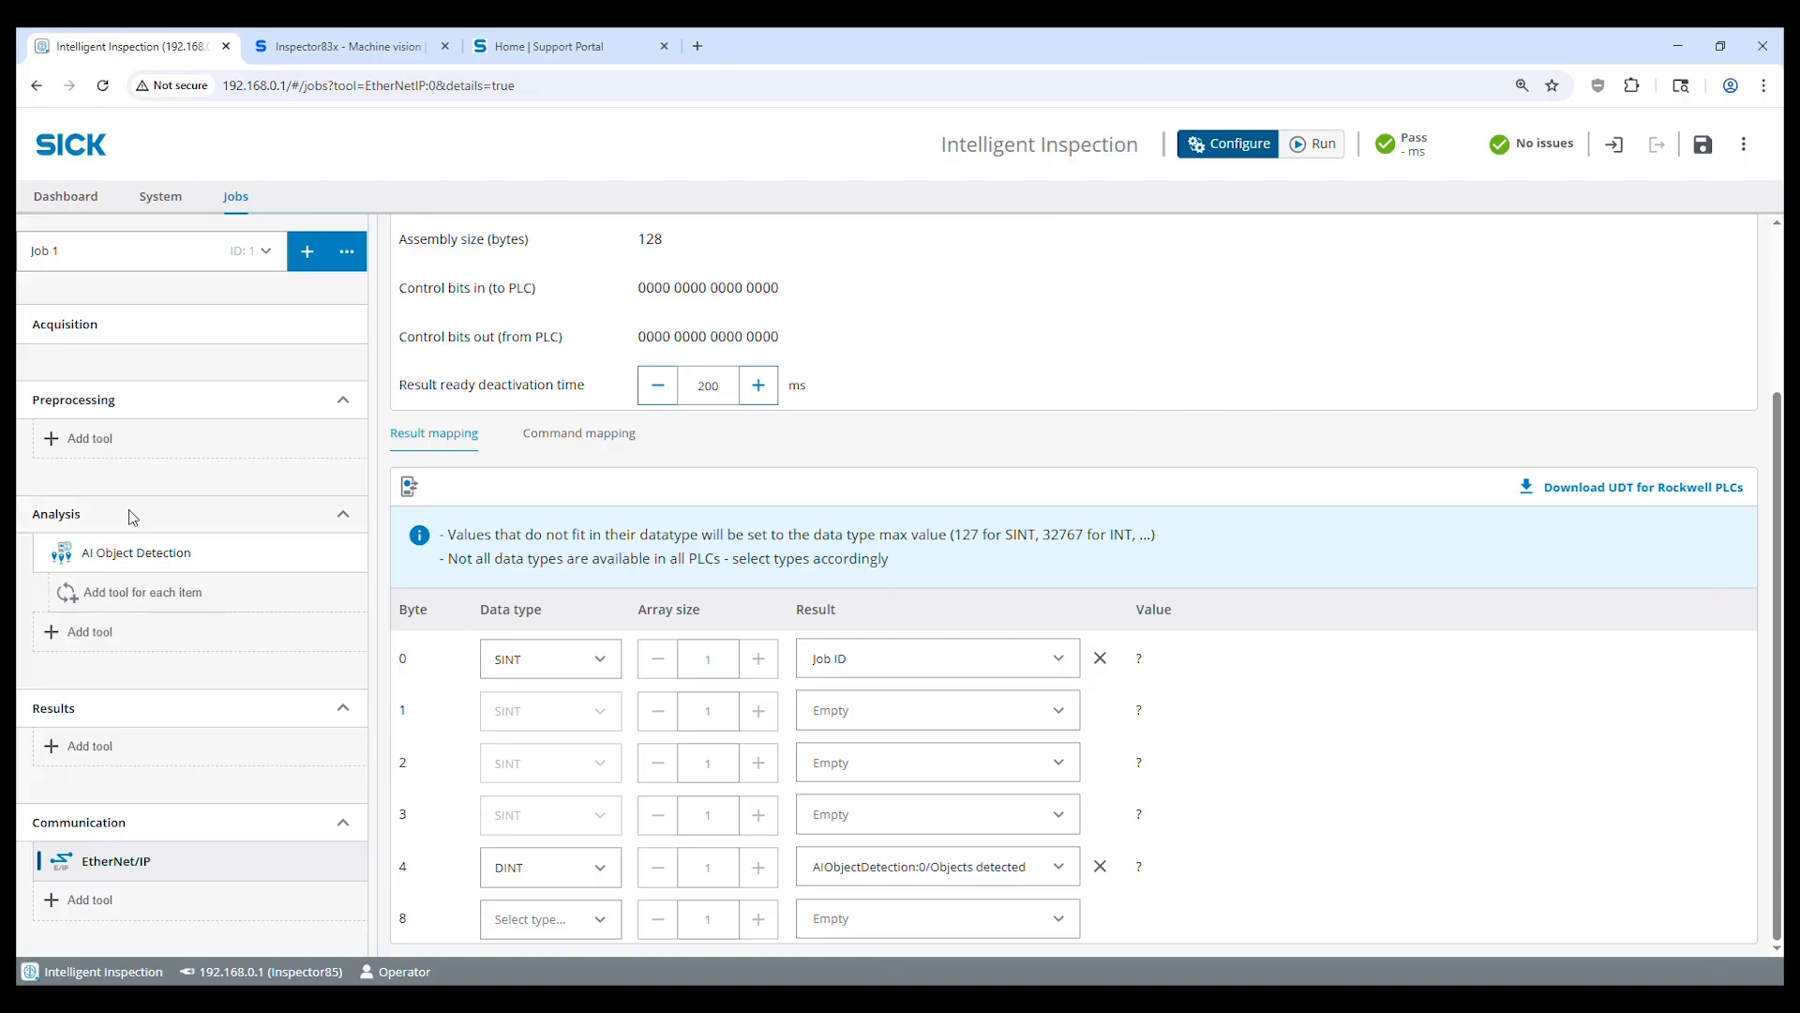
Check the live acquisition image and its settings, and compare them with the EtherNet/IP tool's status, control bits and mapped result values
left_click(141, 349)
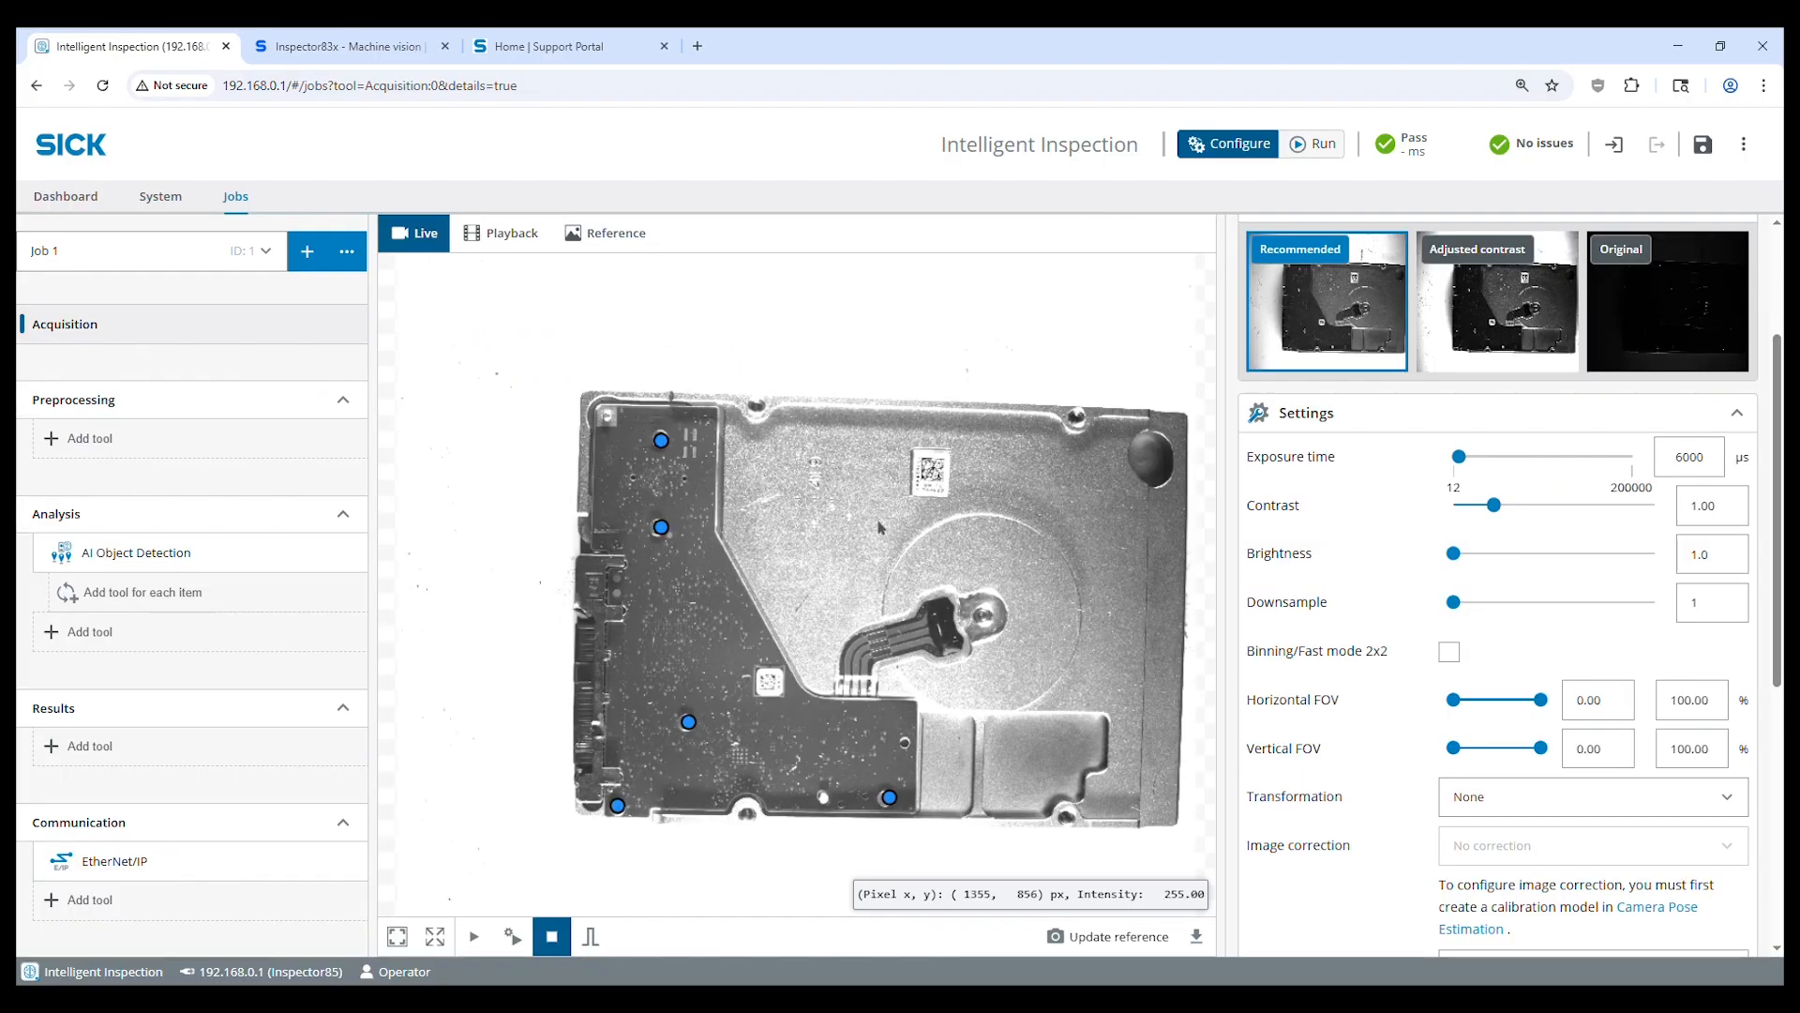
scroll(1330, 525, "down", 5)
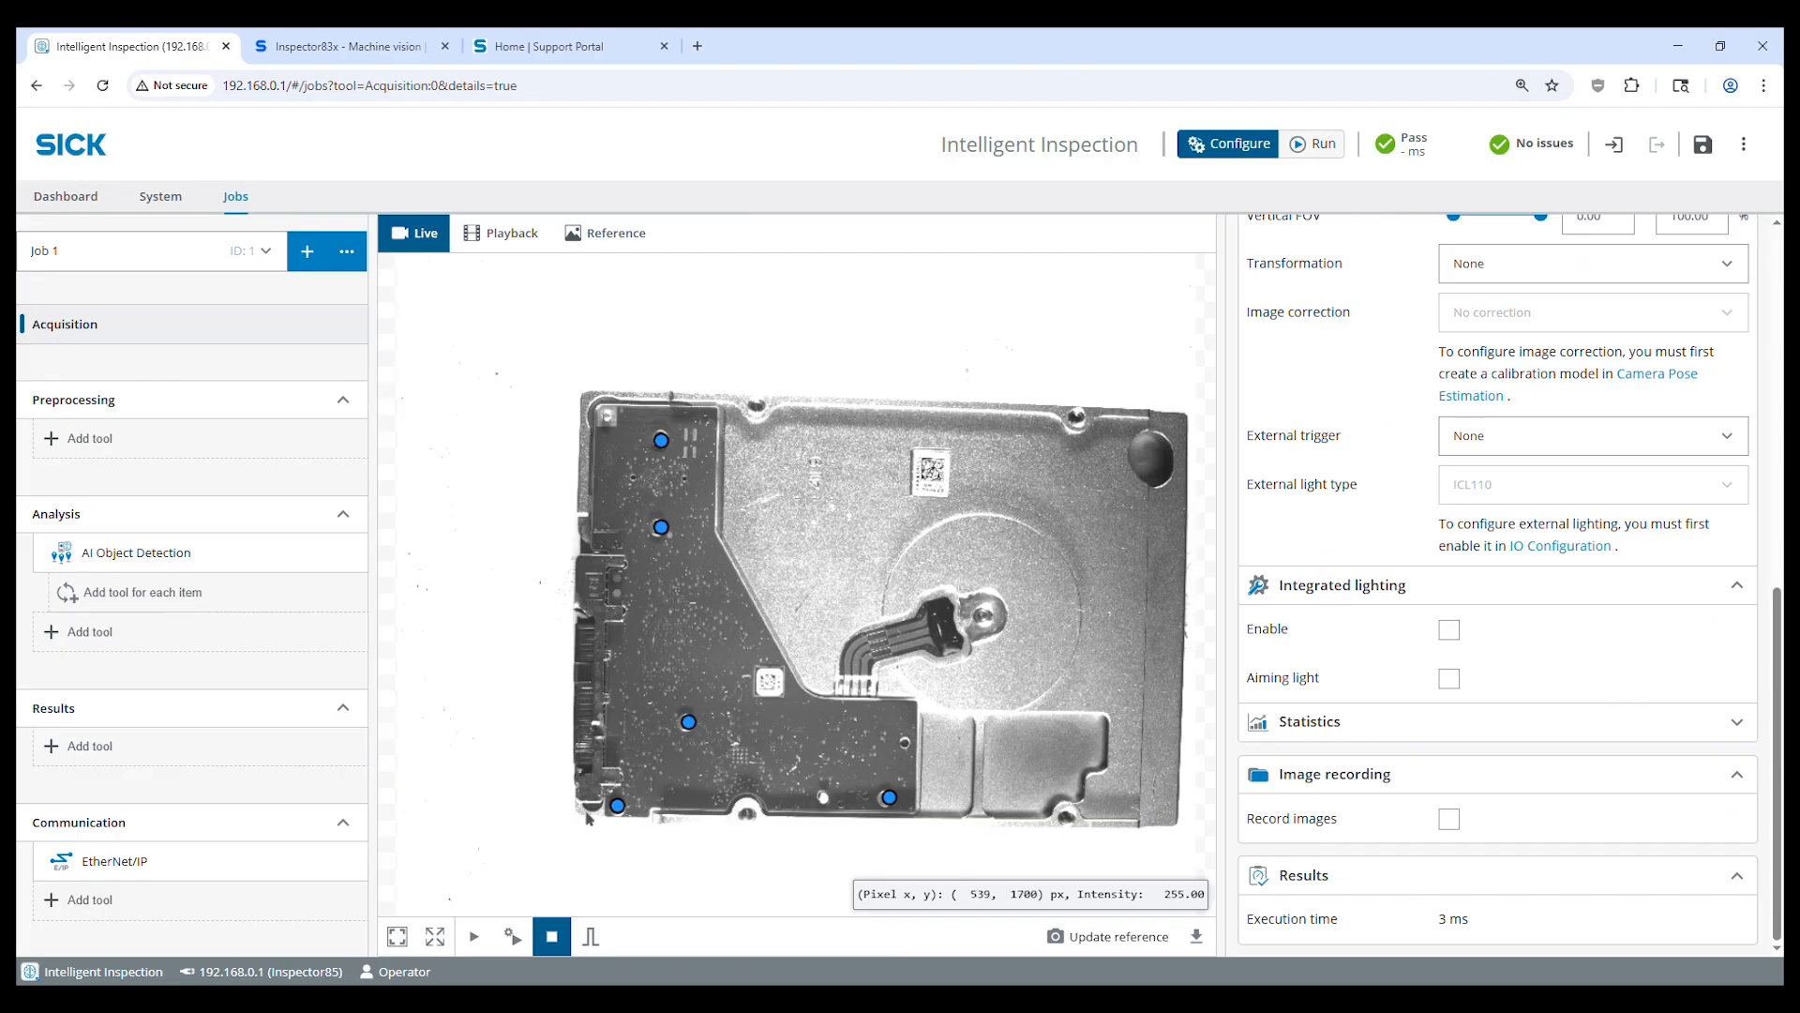
left_click(133, 858)
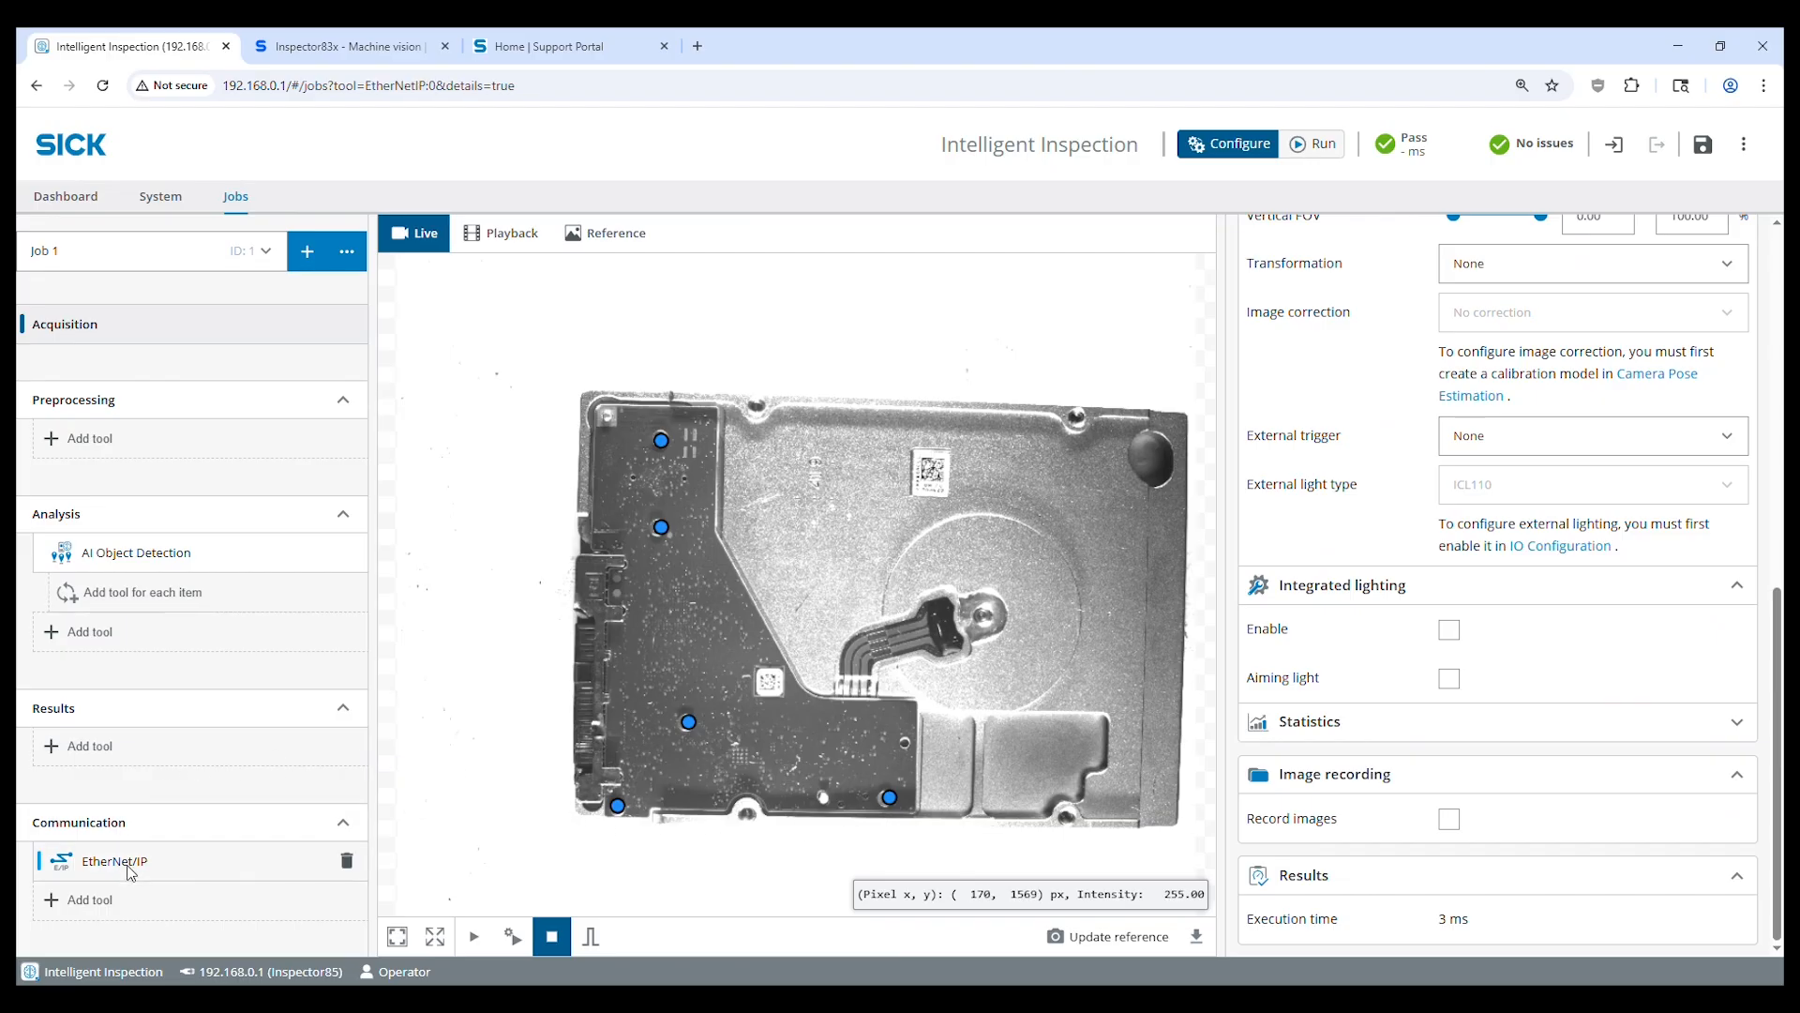
scroll(975, 666, "down", 2)
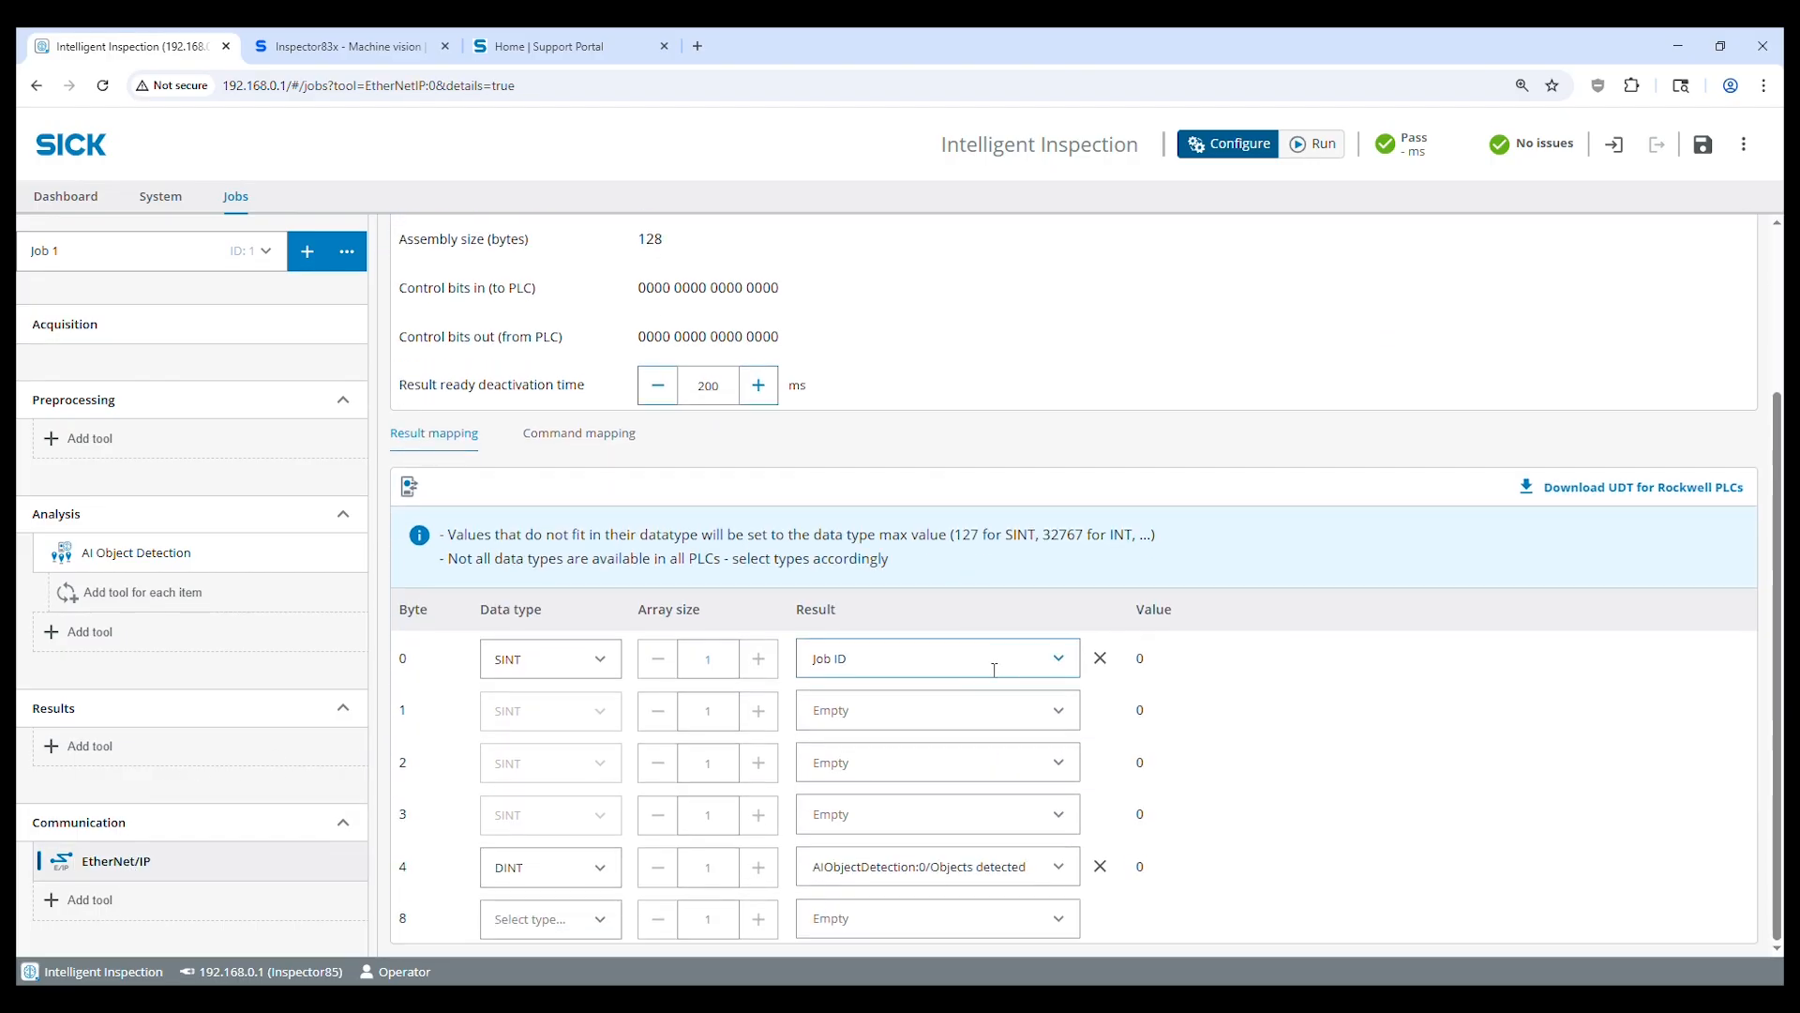
scroll(764, 855, "up", 1)
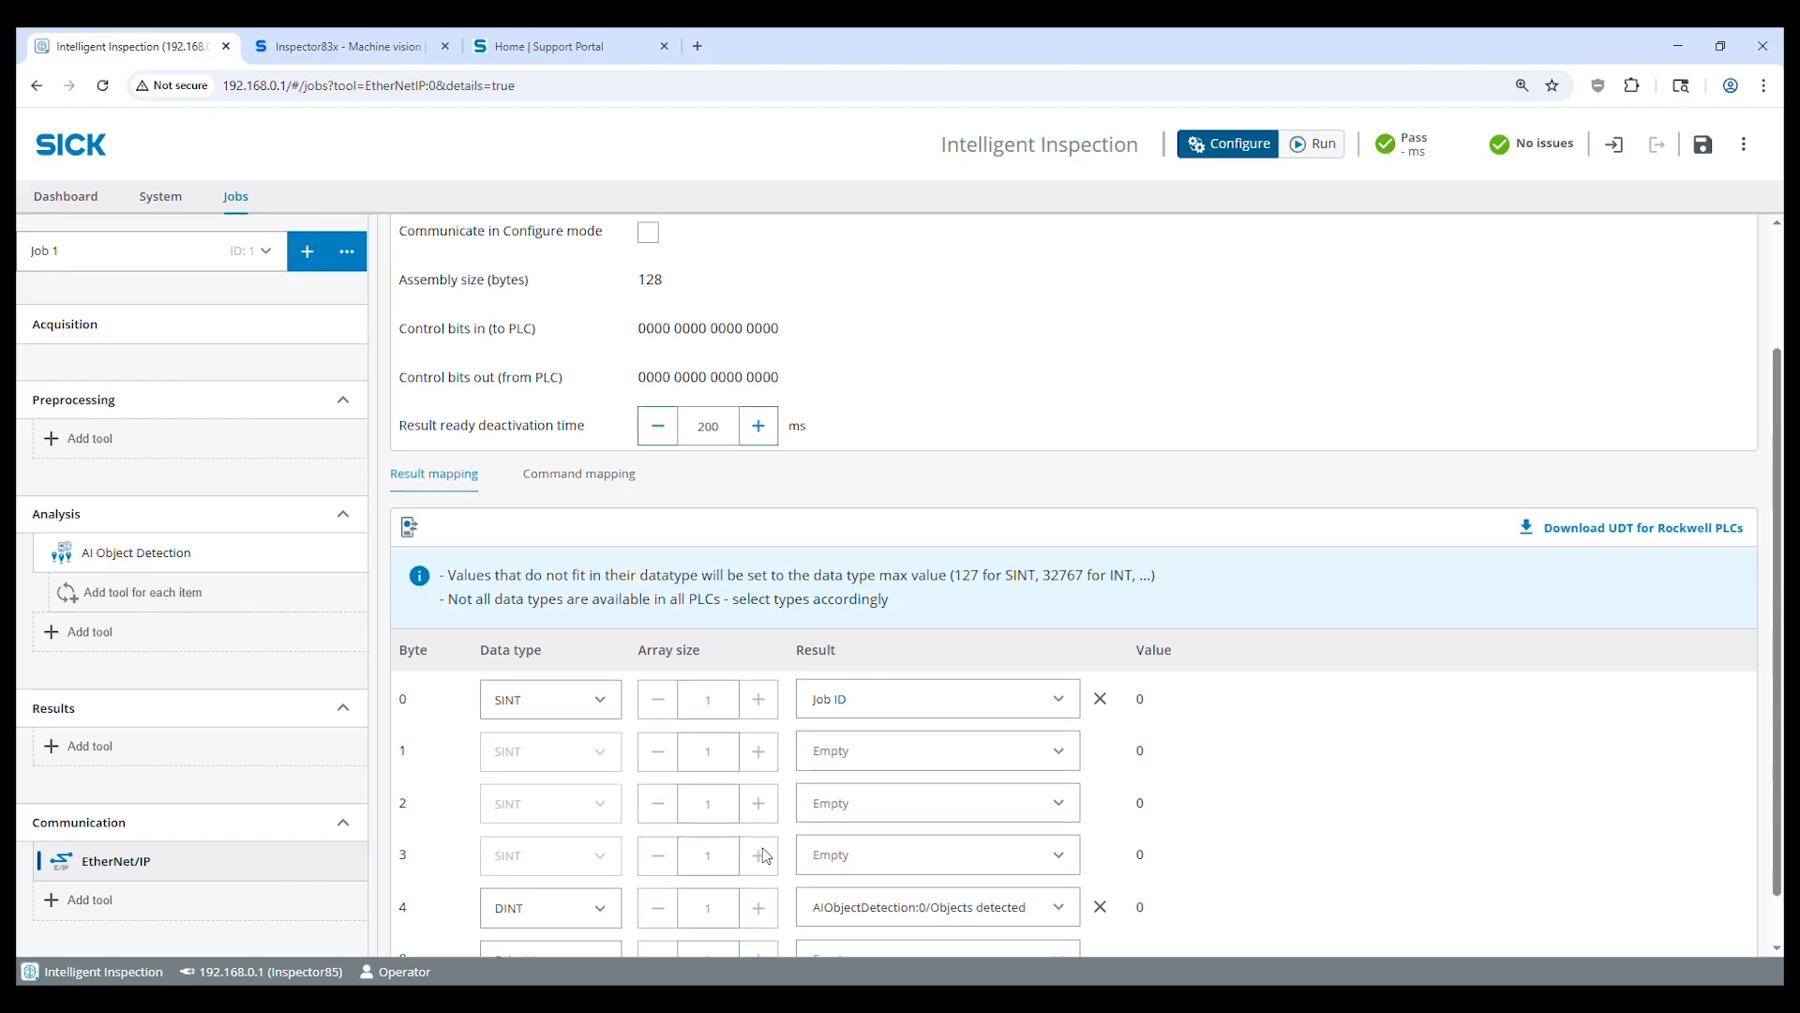
scroll(765, 855, "up", 3)
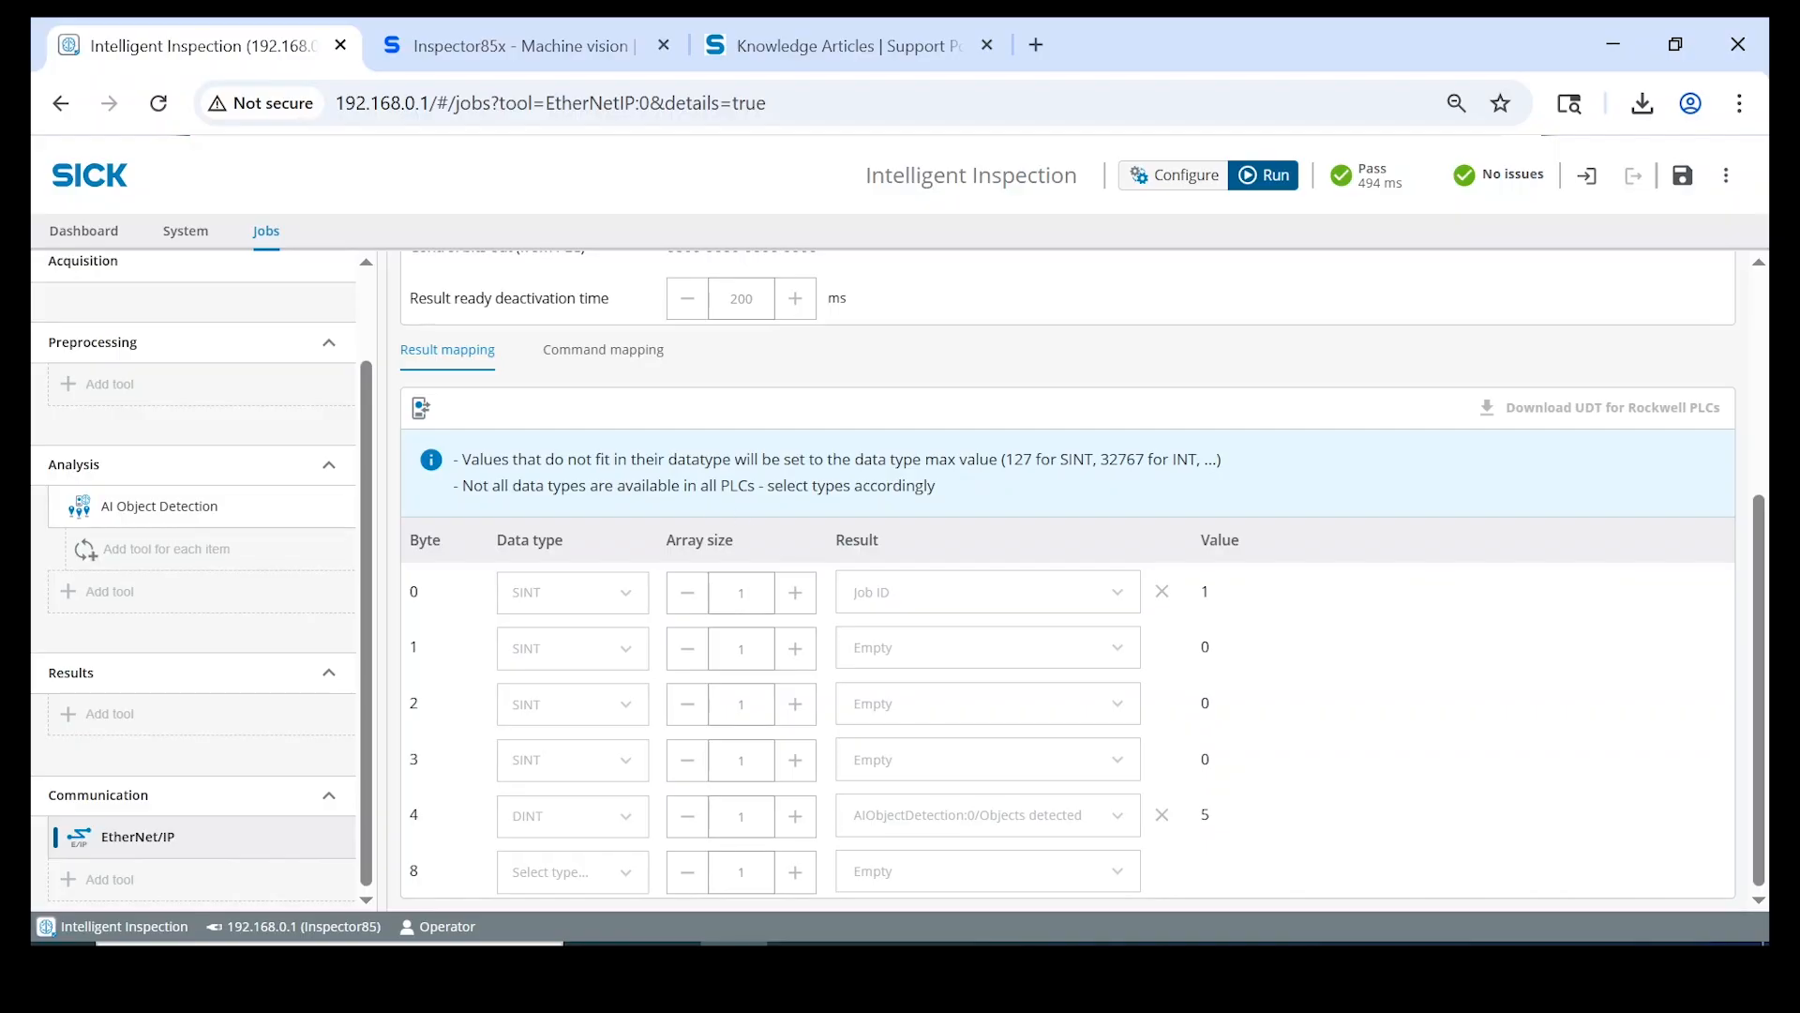
scroll(656, 450, "up", 4)
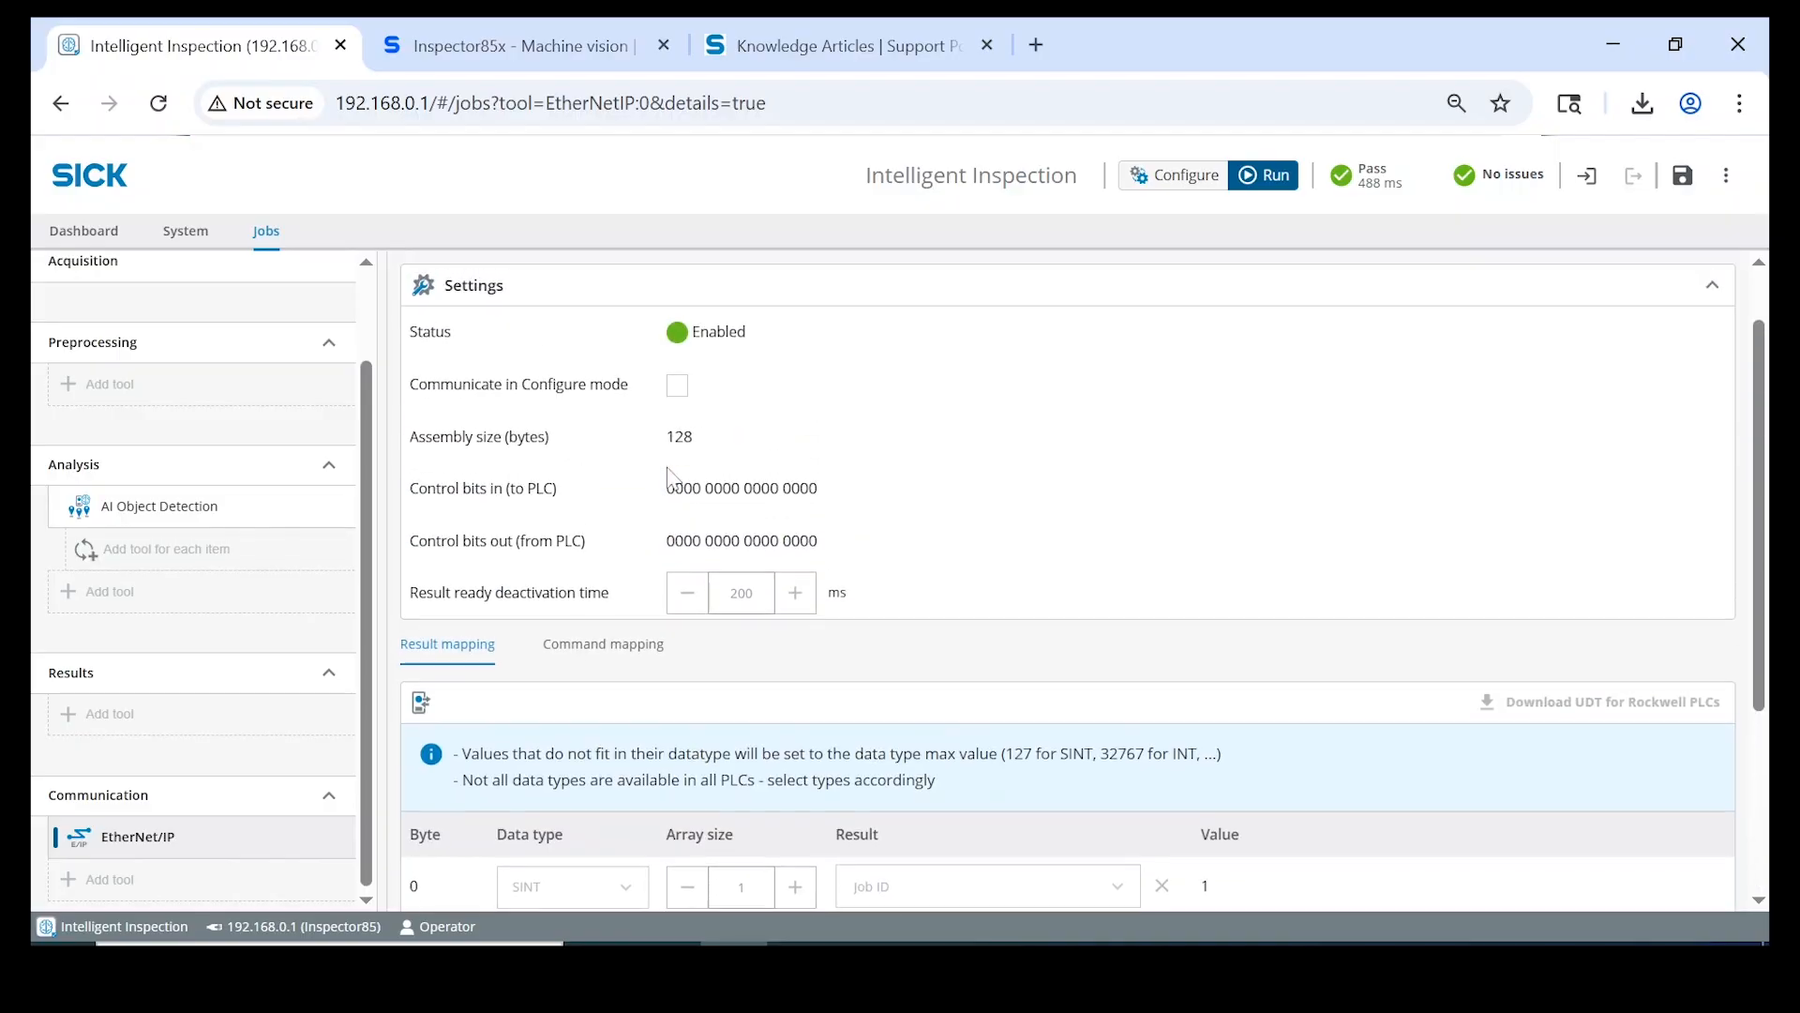
scroll(576, 511, "down", 4)
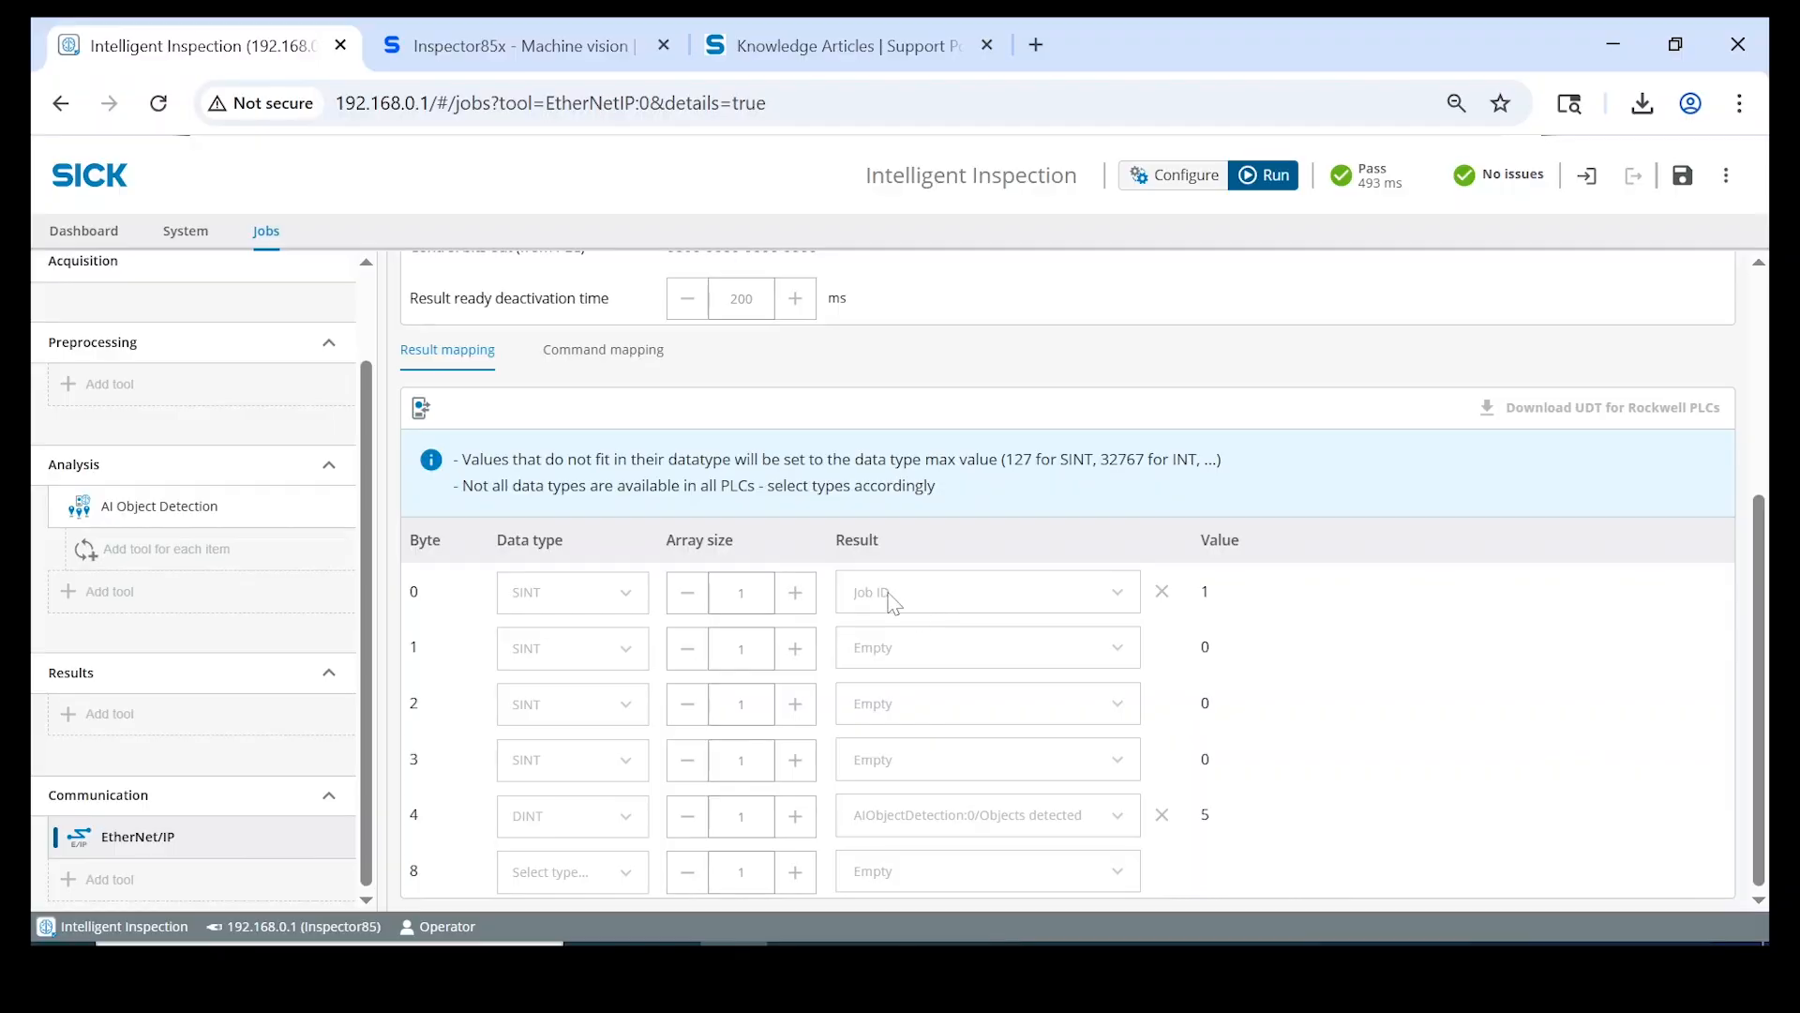
Put the camera back into Configure mode and download the result mapping's UDT for Rockwell PLCs
left_click(1191, 179)
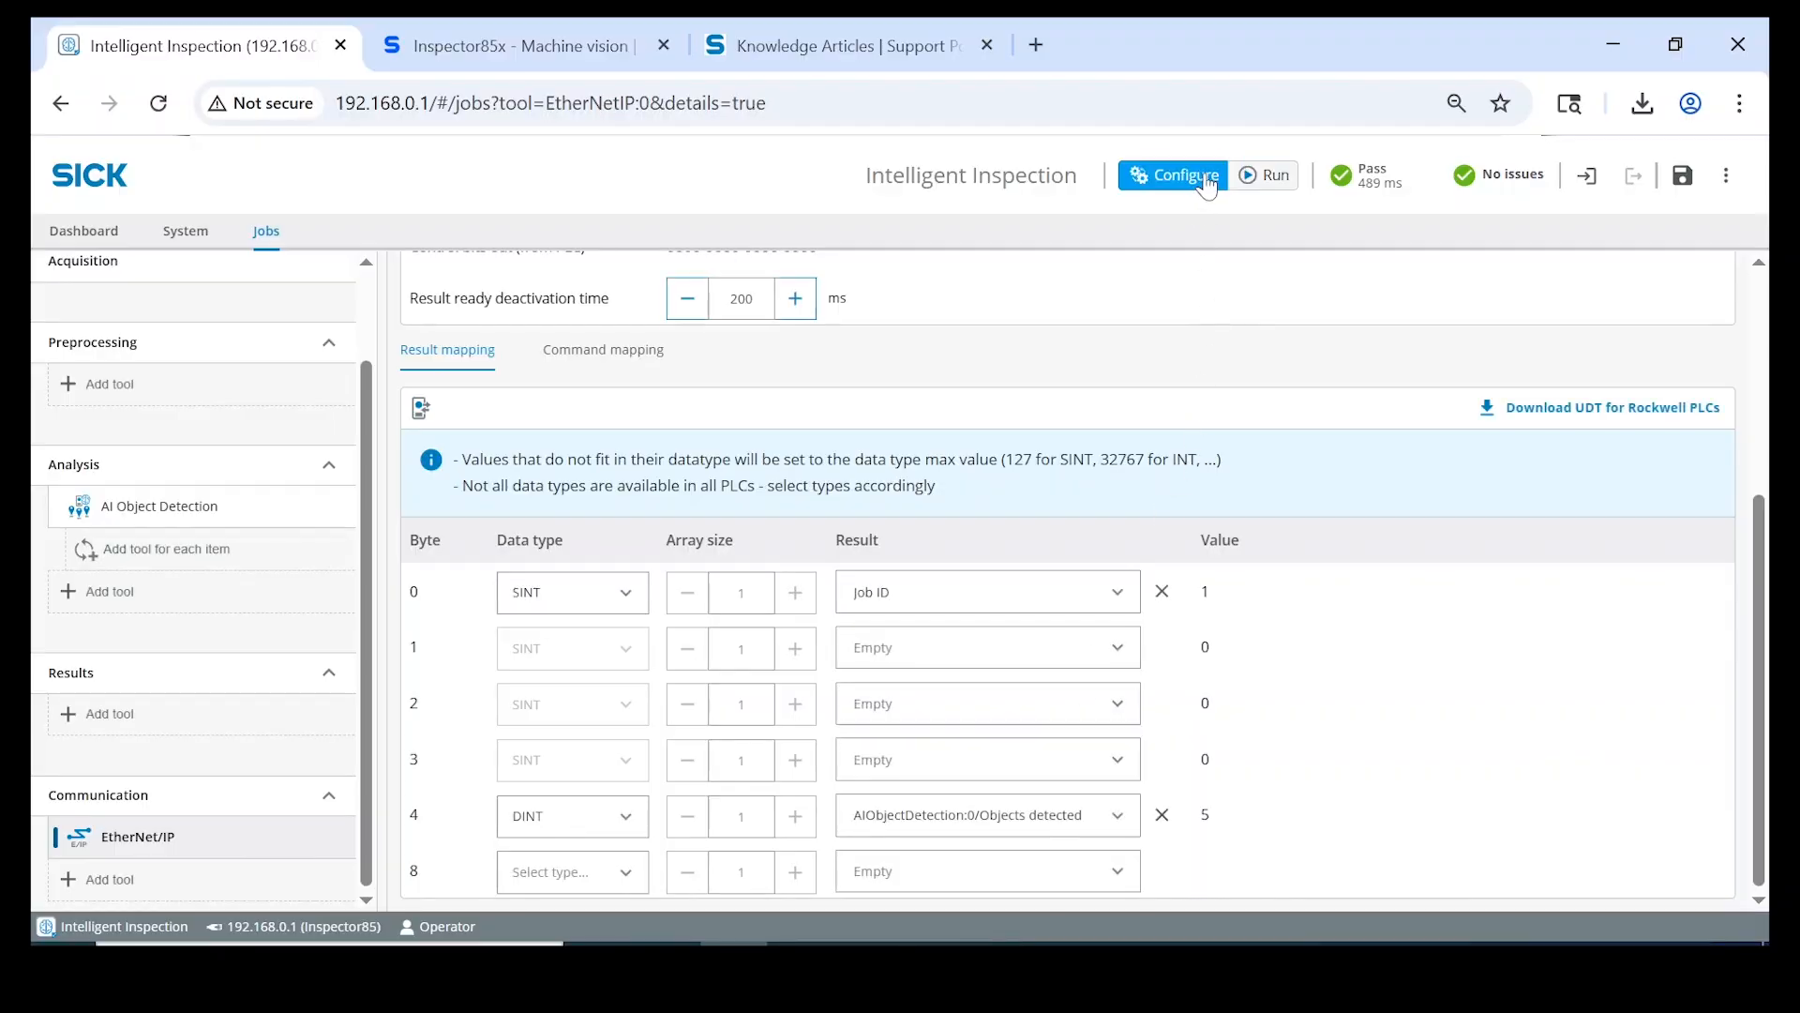
left_click(1583, 425)
left_click(1549, 167)
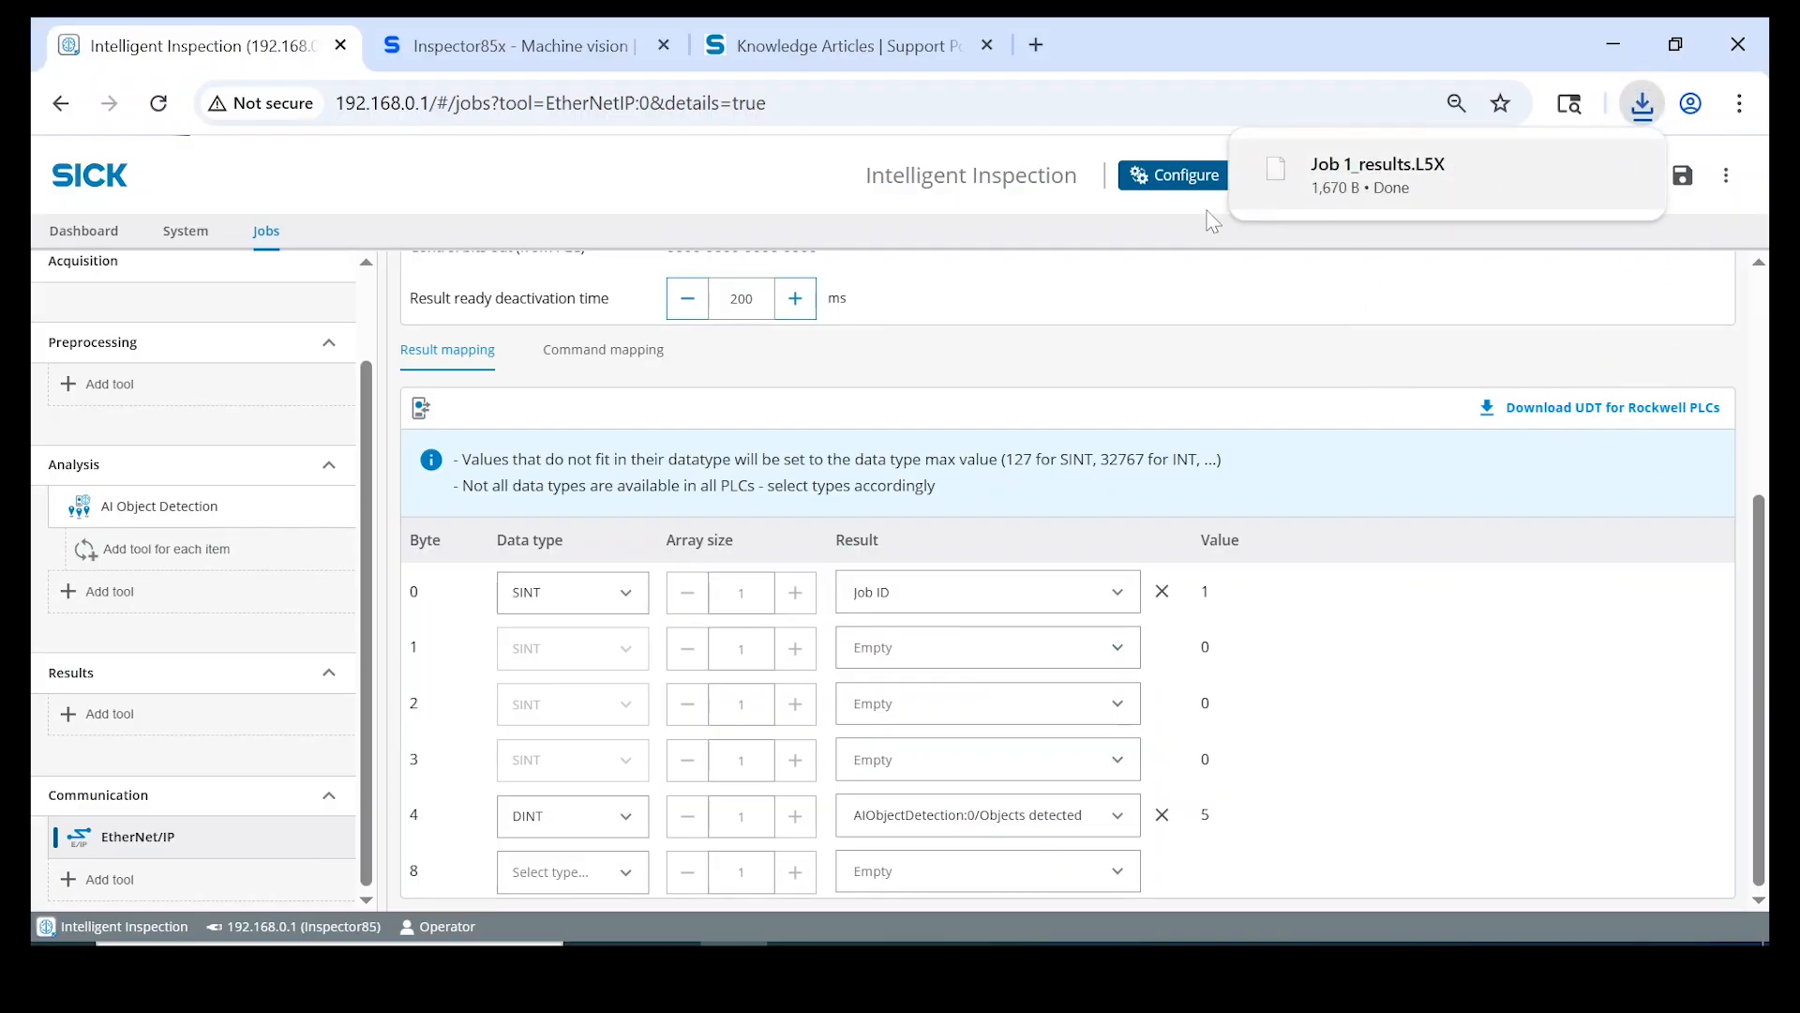
Locate the EDS file (Ethernet/IP for Inspector85x) among the Inspector85x software downloads and look at SICK's support knowledge articles
left_click(600, 30)
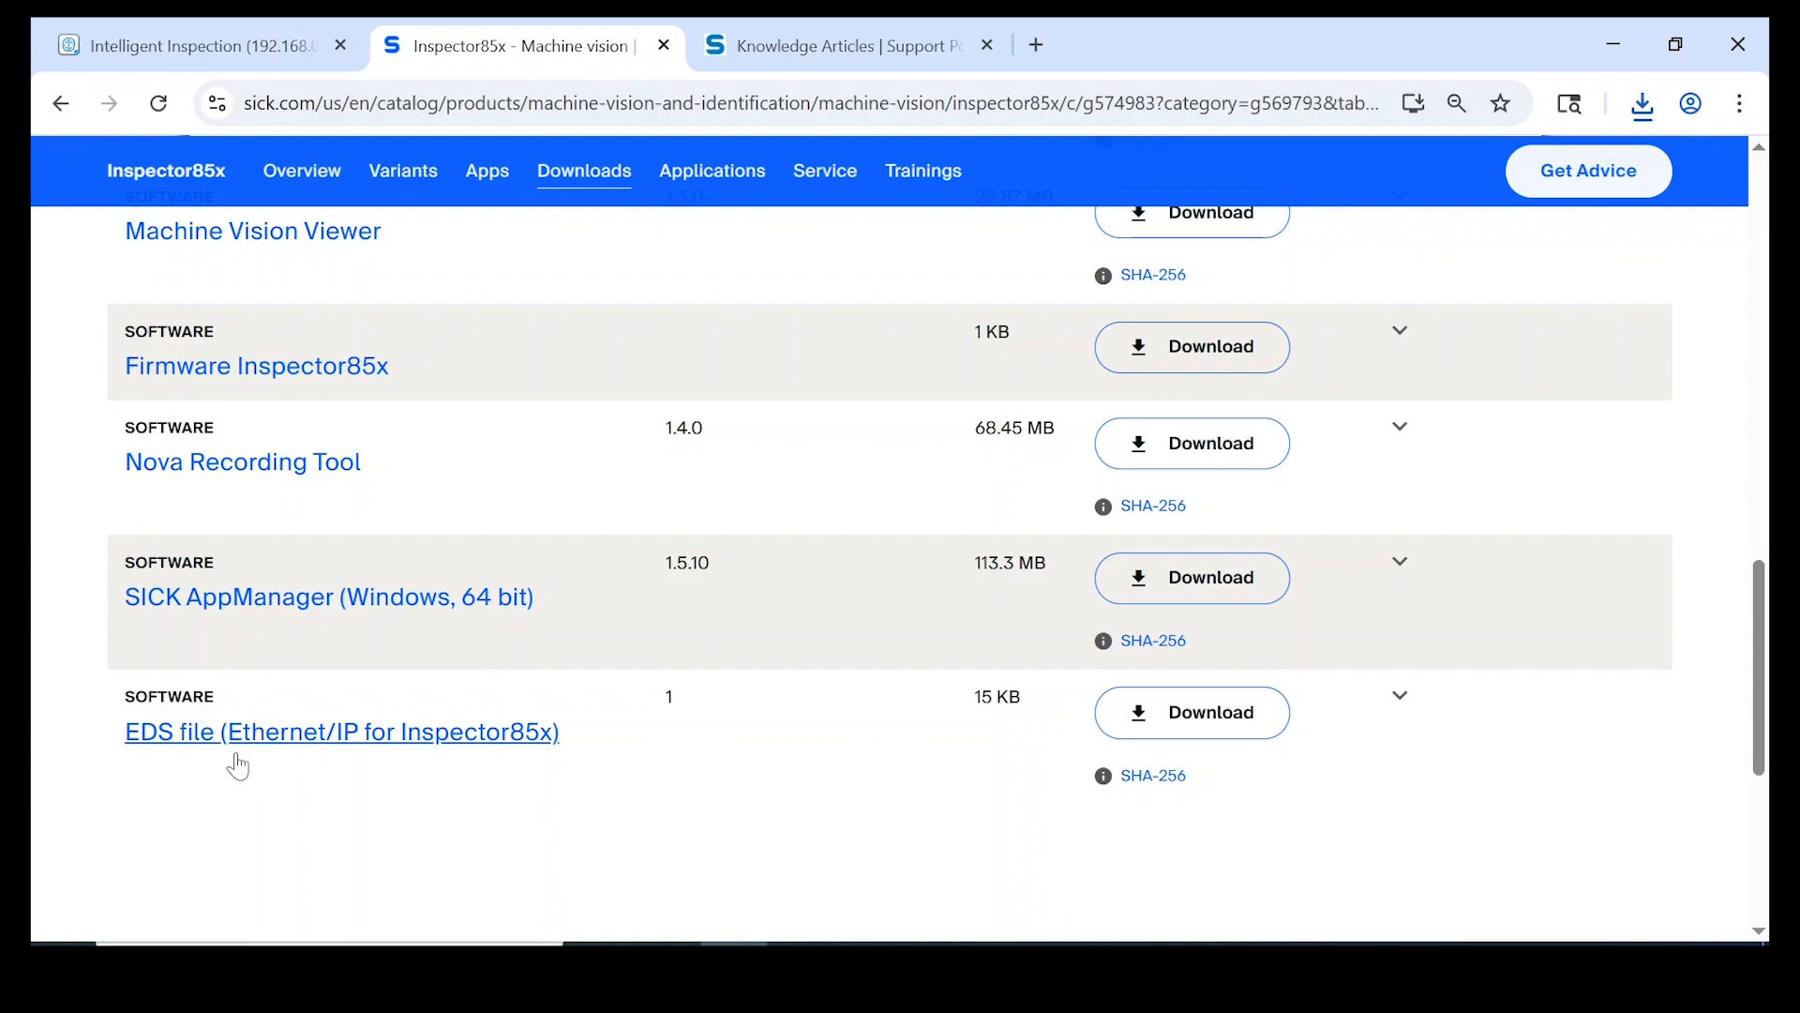
scroll(282, 728, "up", 15)
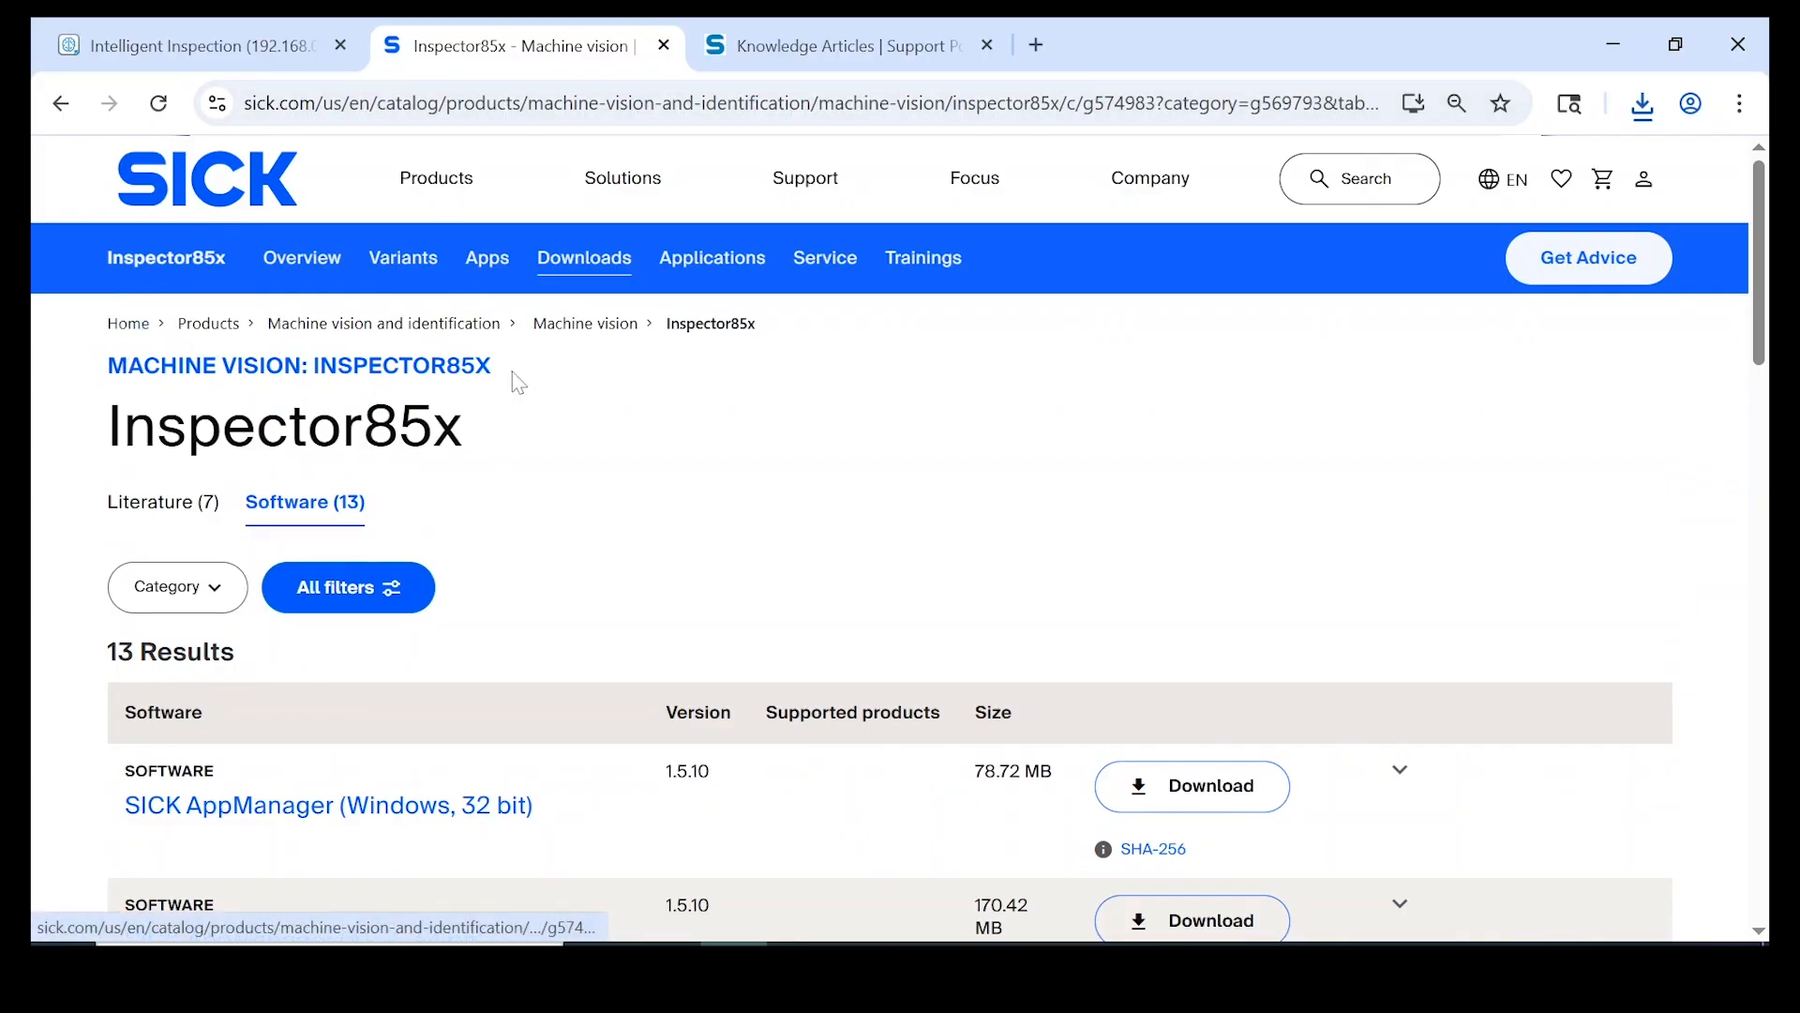
scroll(611, 530, "down", 10)
scroll(469, 562, "down", 5)
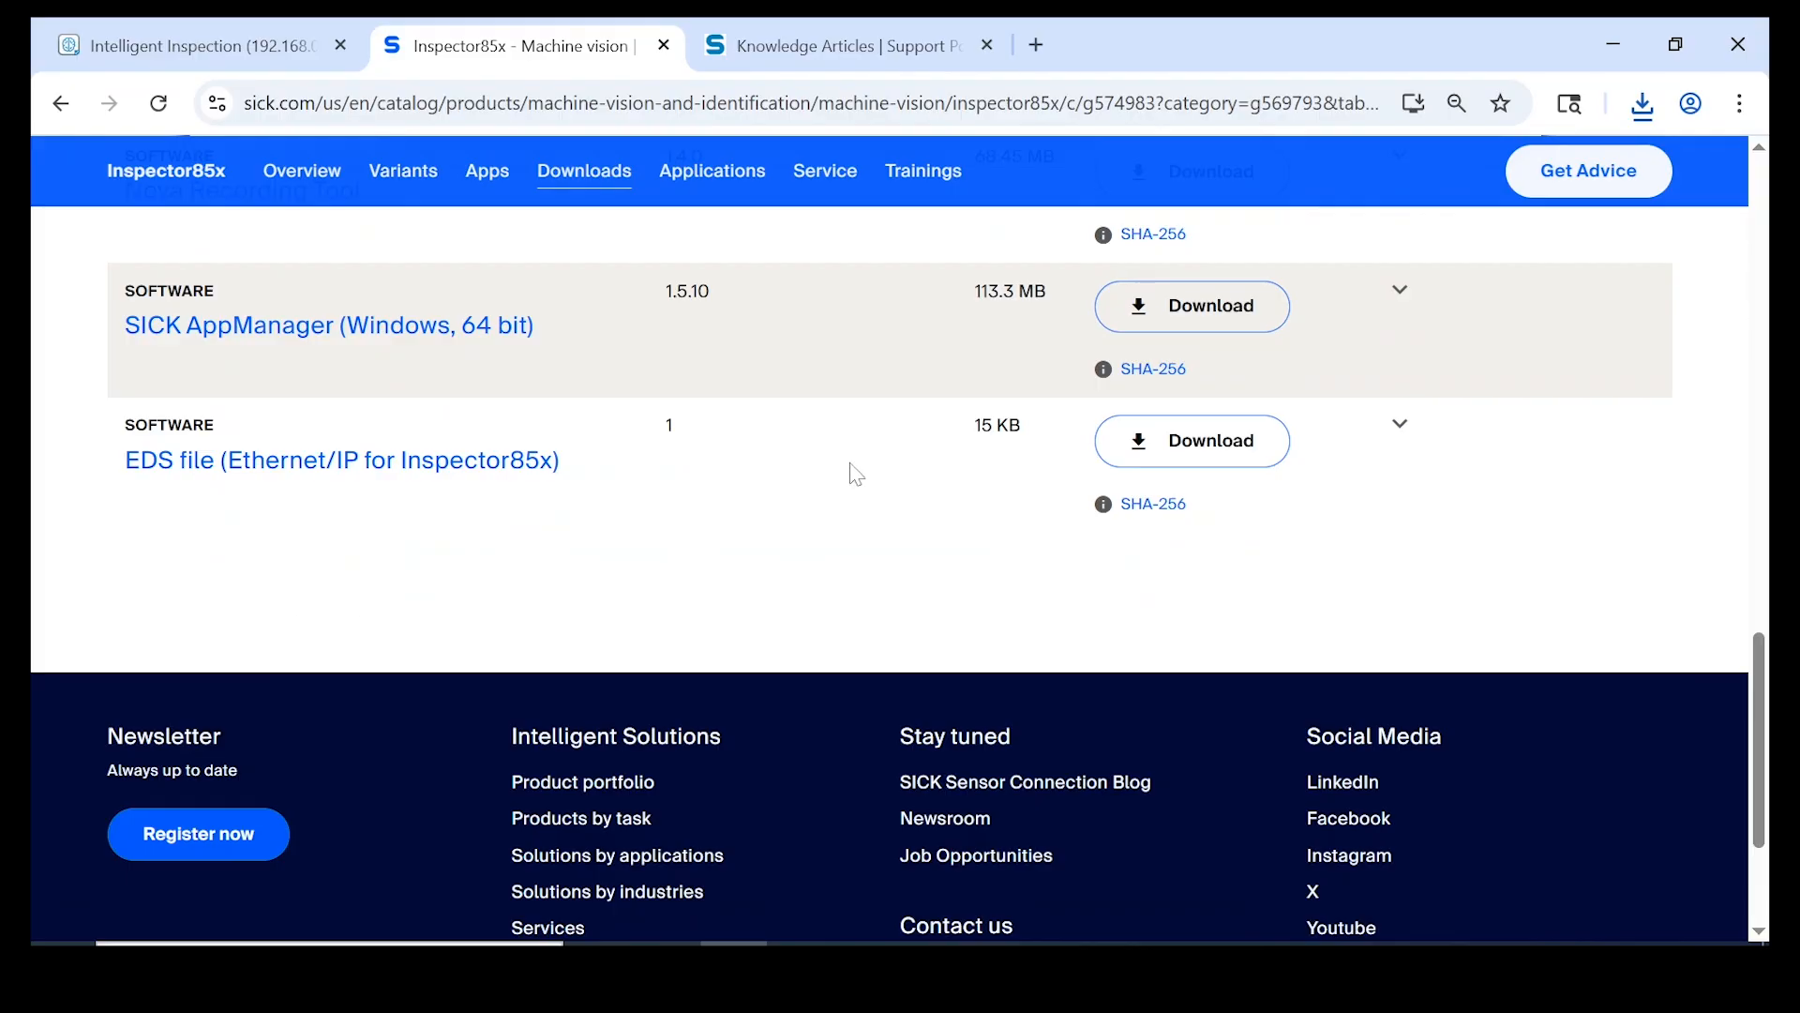
left_click(802, 52)
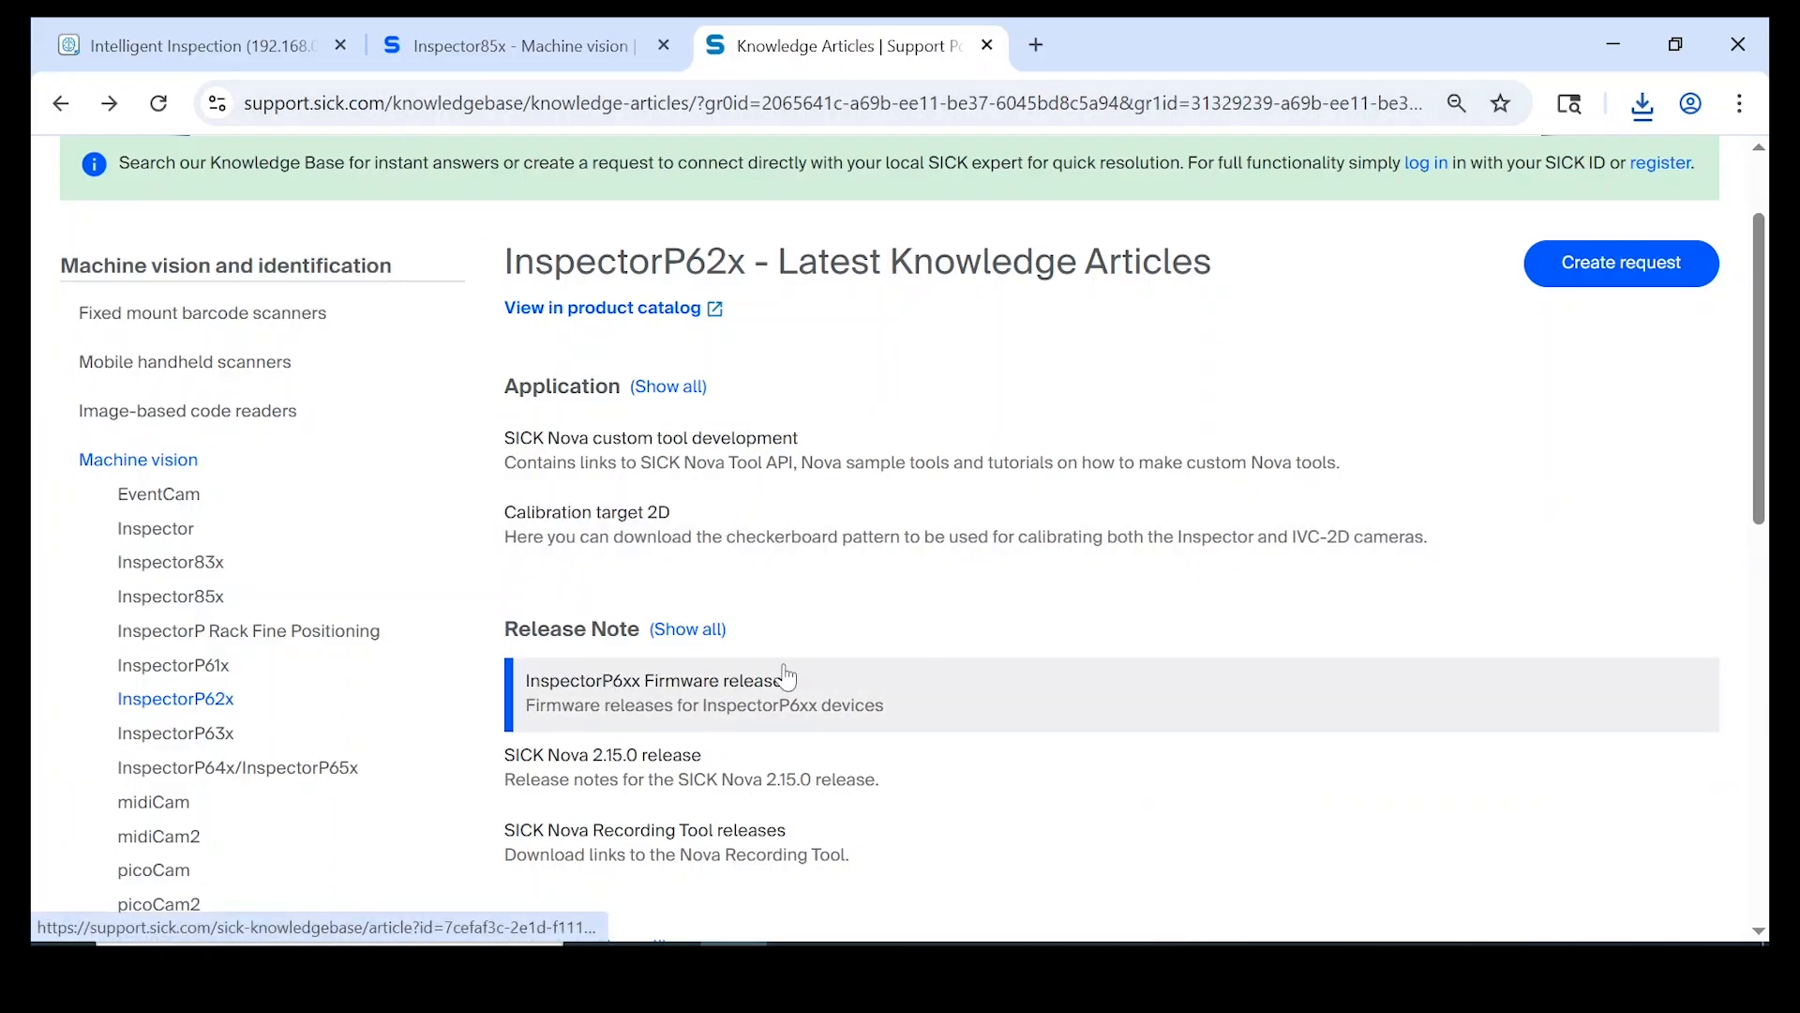
Switch to the Device Description File Installation Tool and choose the single file 0328000C84630100_Inspector85x_2P_Rev1.eds for registration
left_click(870, 967)
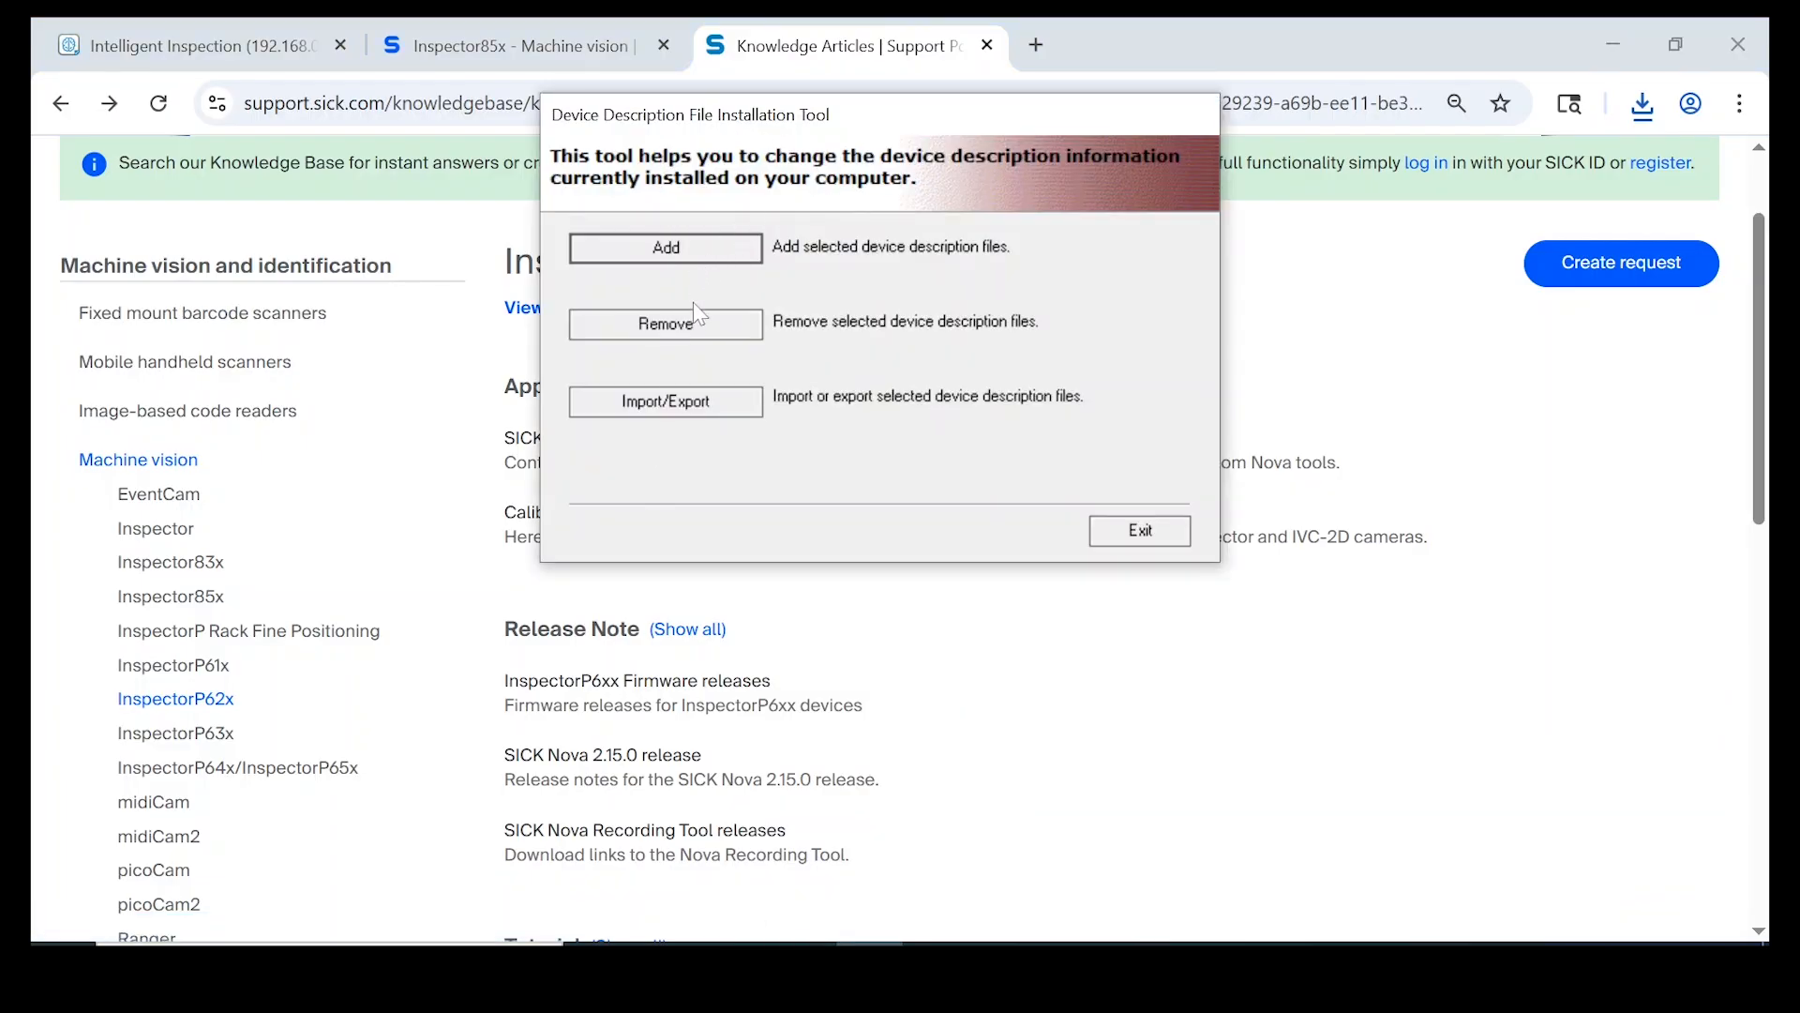
left_click(666, 249)
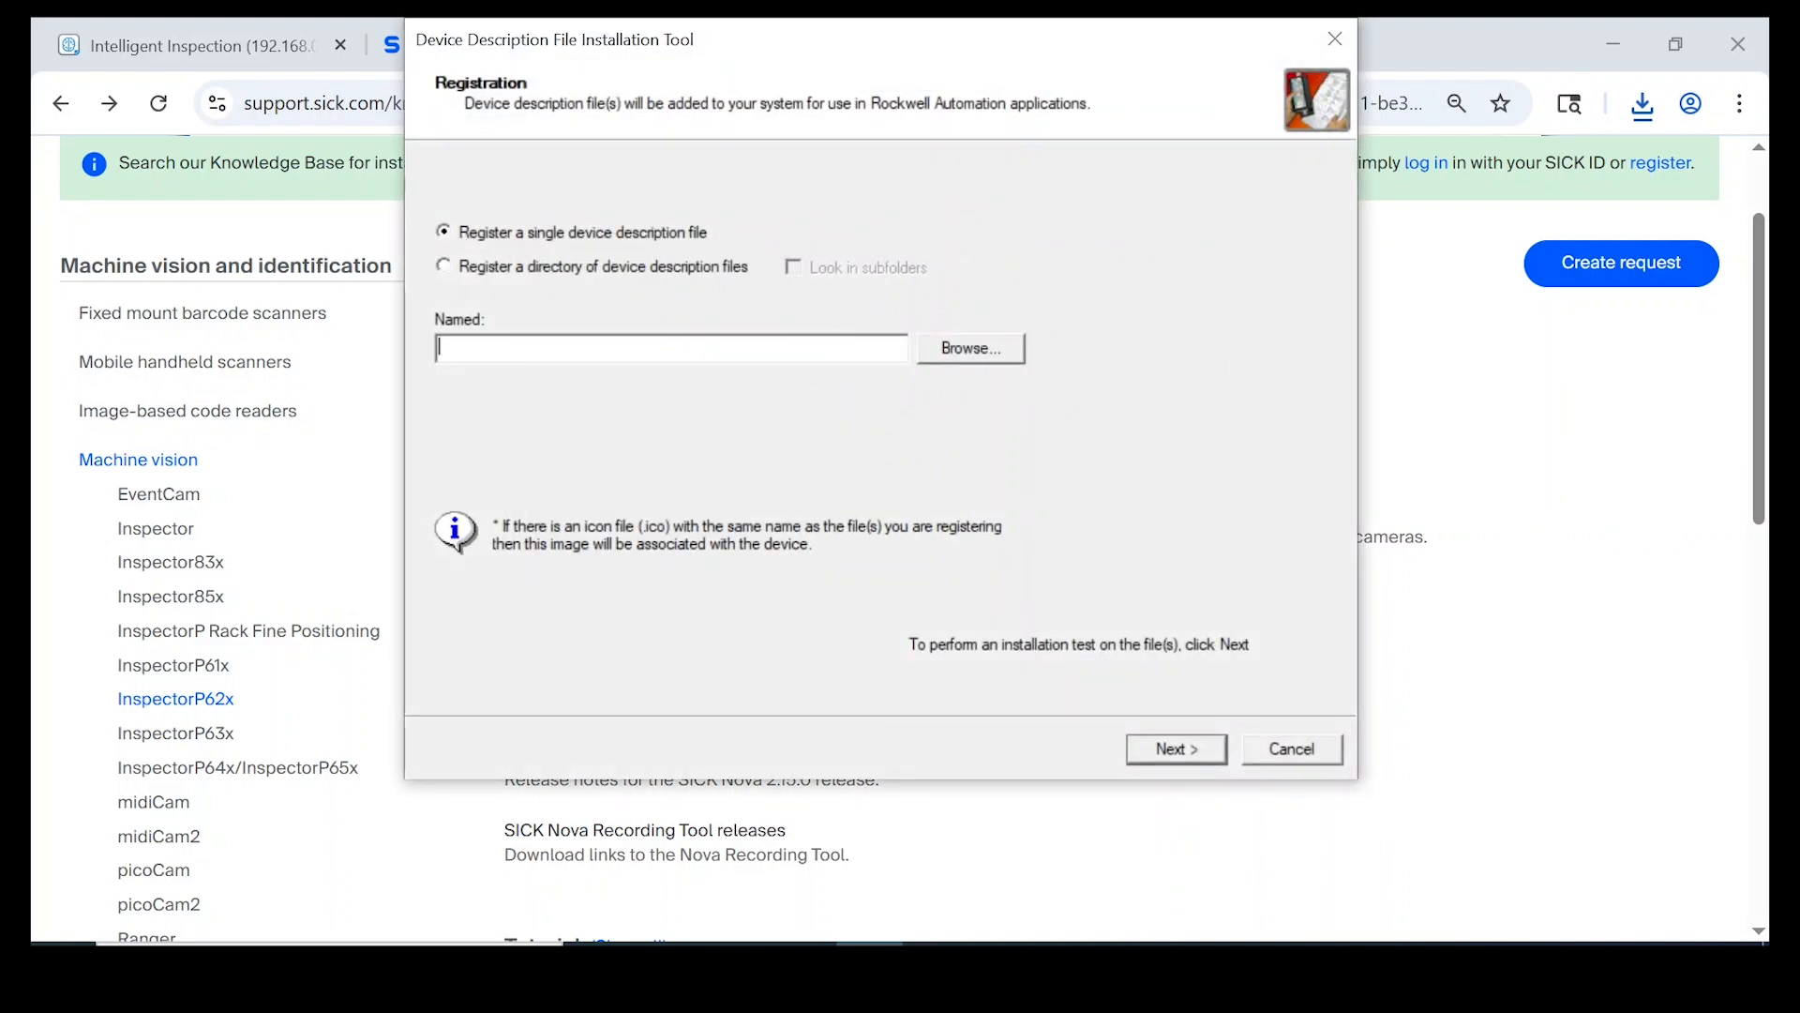
left_click(964, 354)
left_click(697, 359)
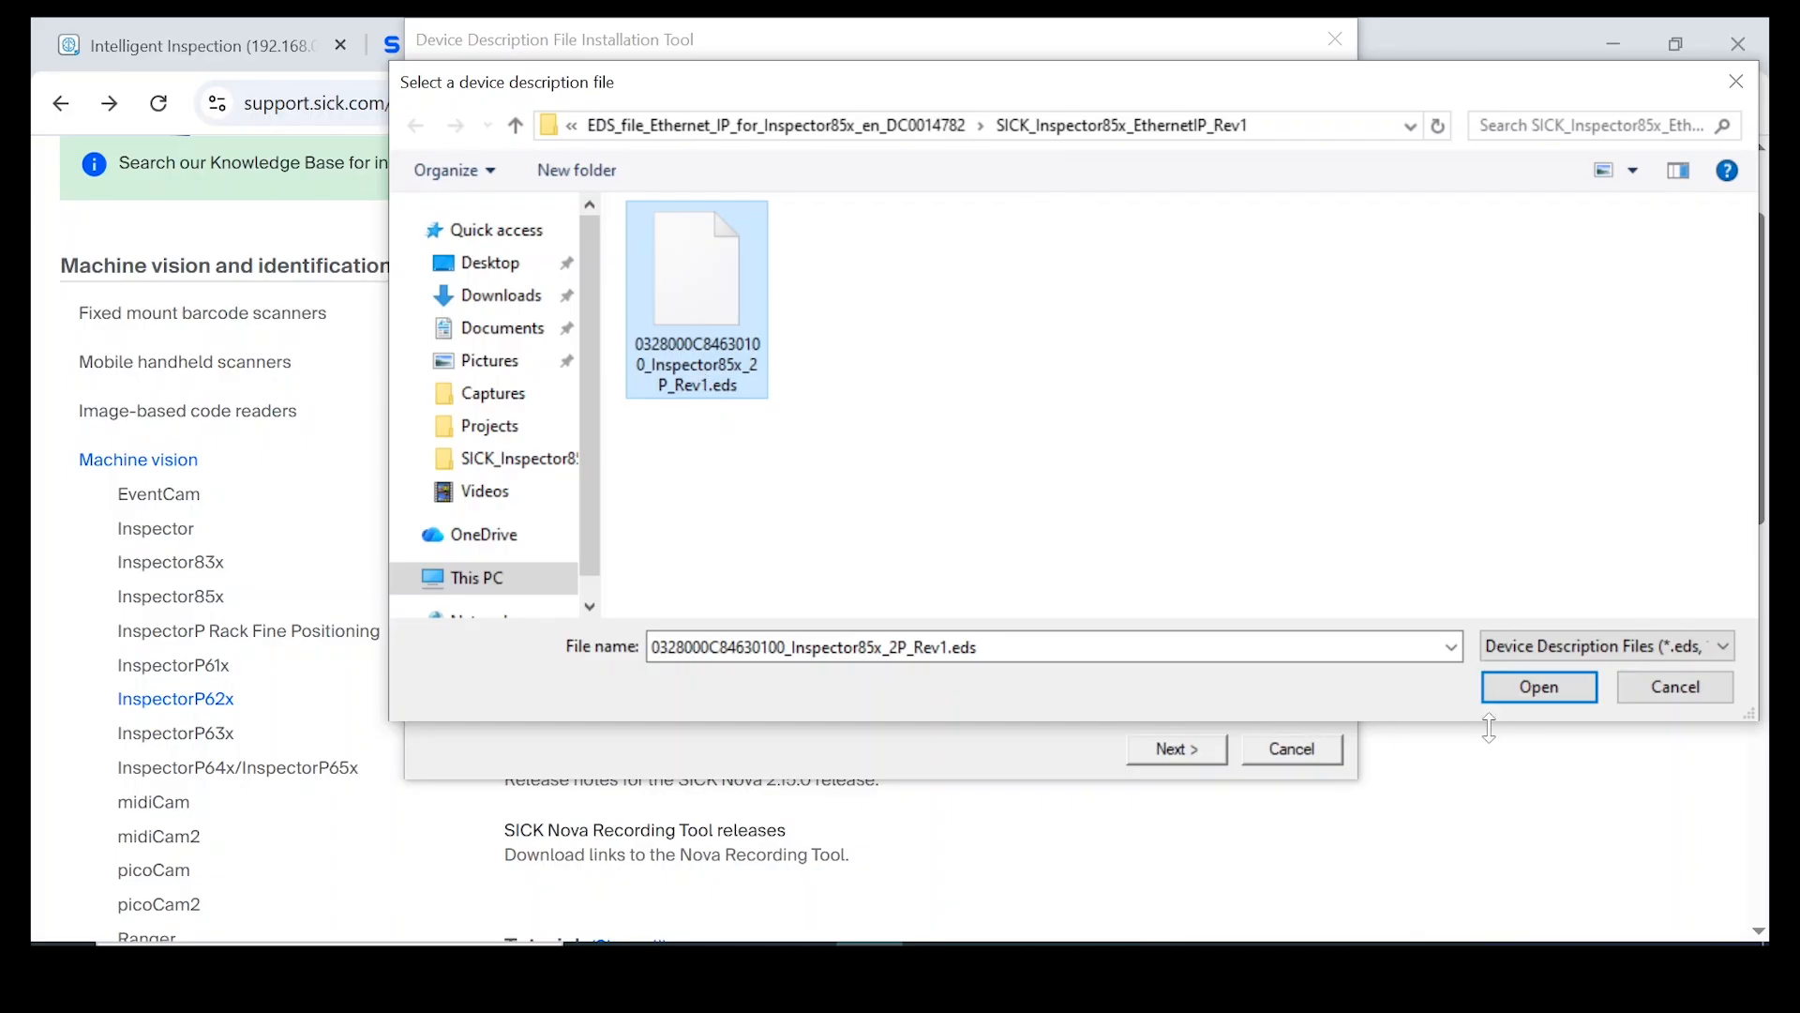
left_click(1539, 686)
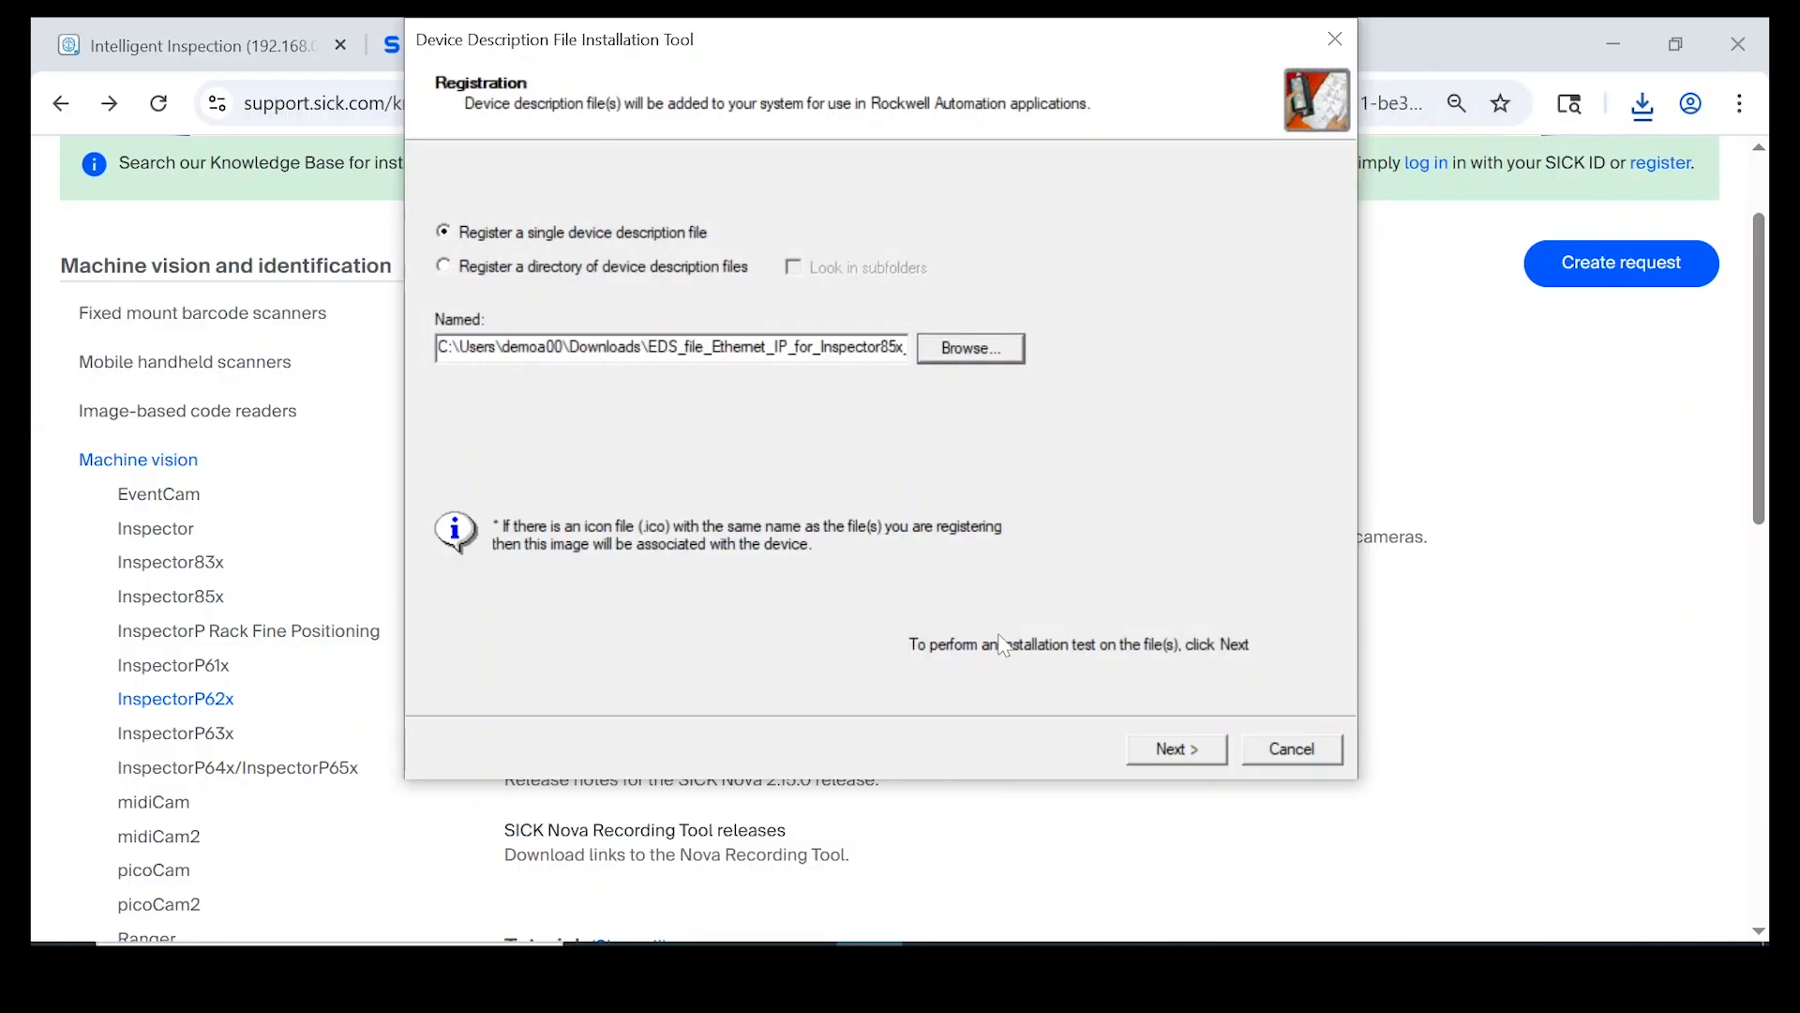
Run the installation test on the EDS file and complete the Inspector85x registration with its default icon
left_click(1178, 749)
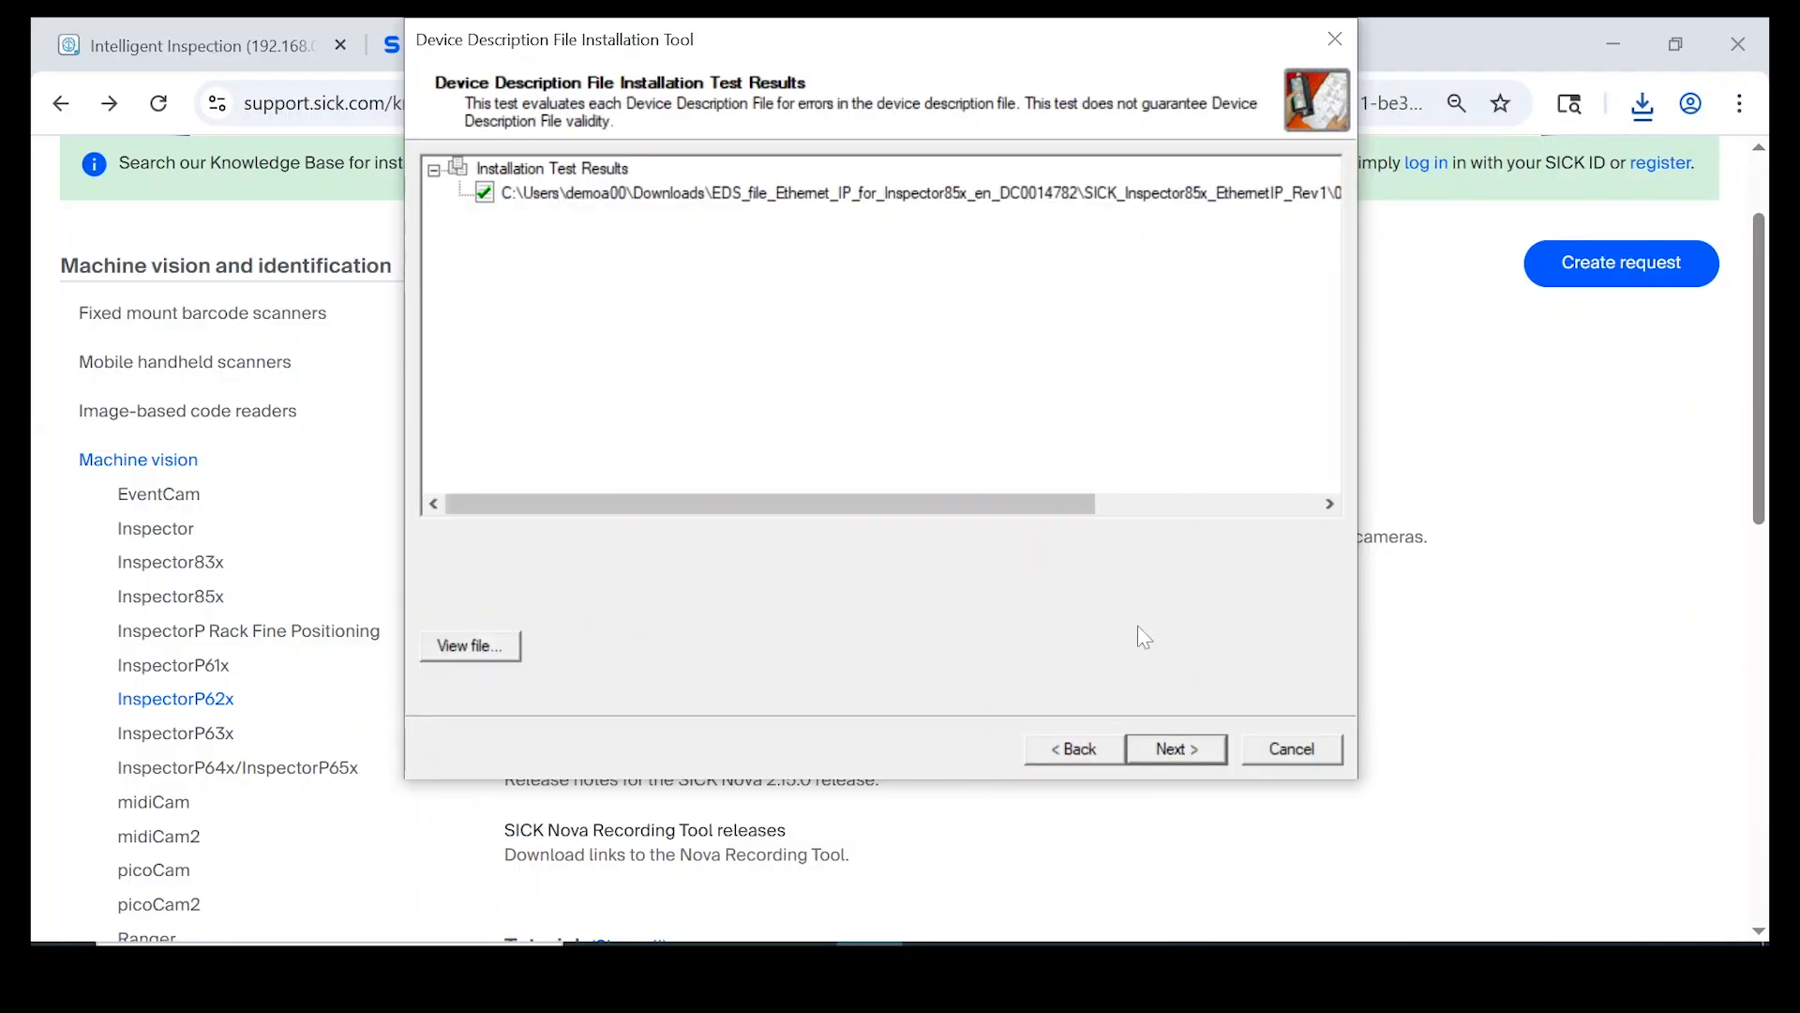
left_click(1174, 756)
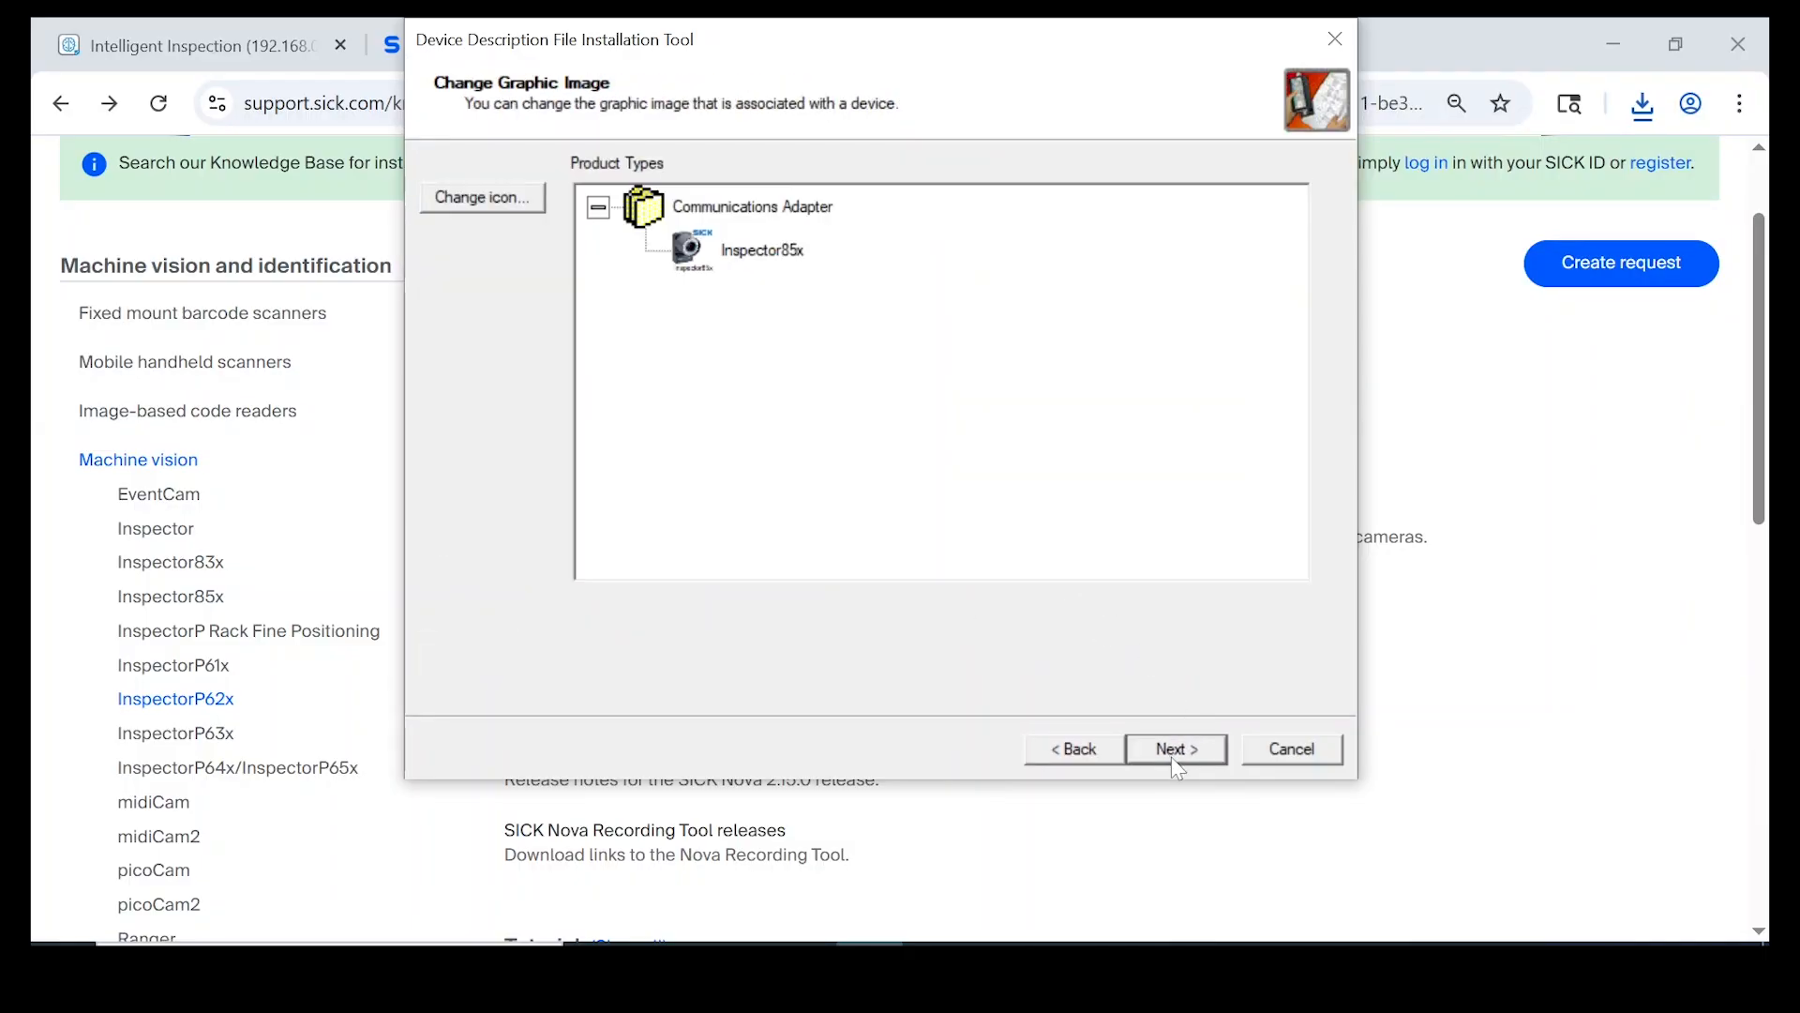
left_click(1176, 755)
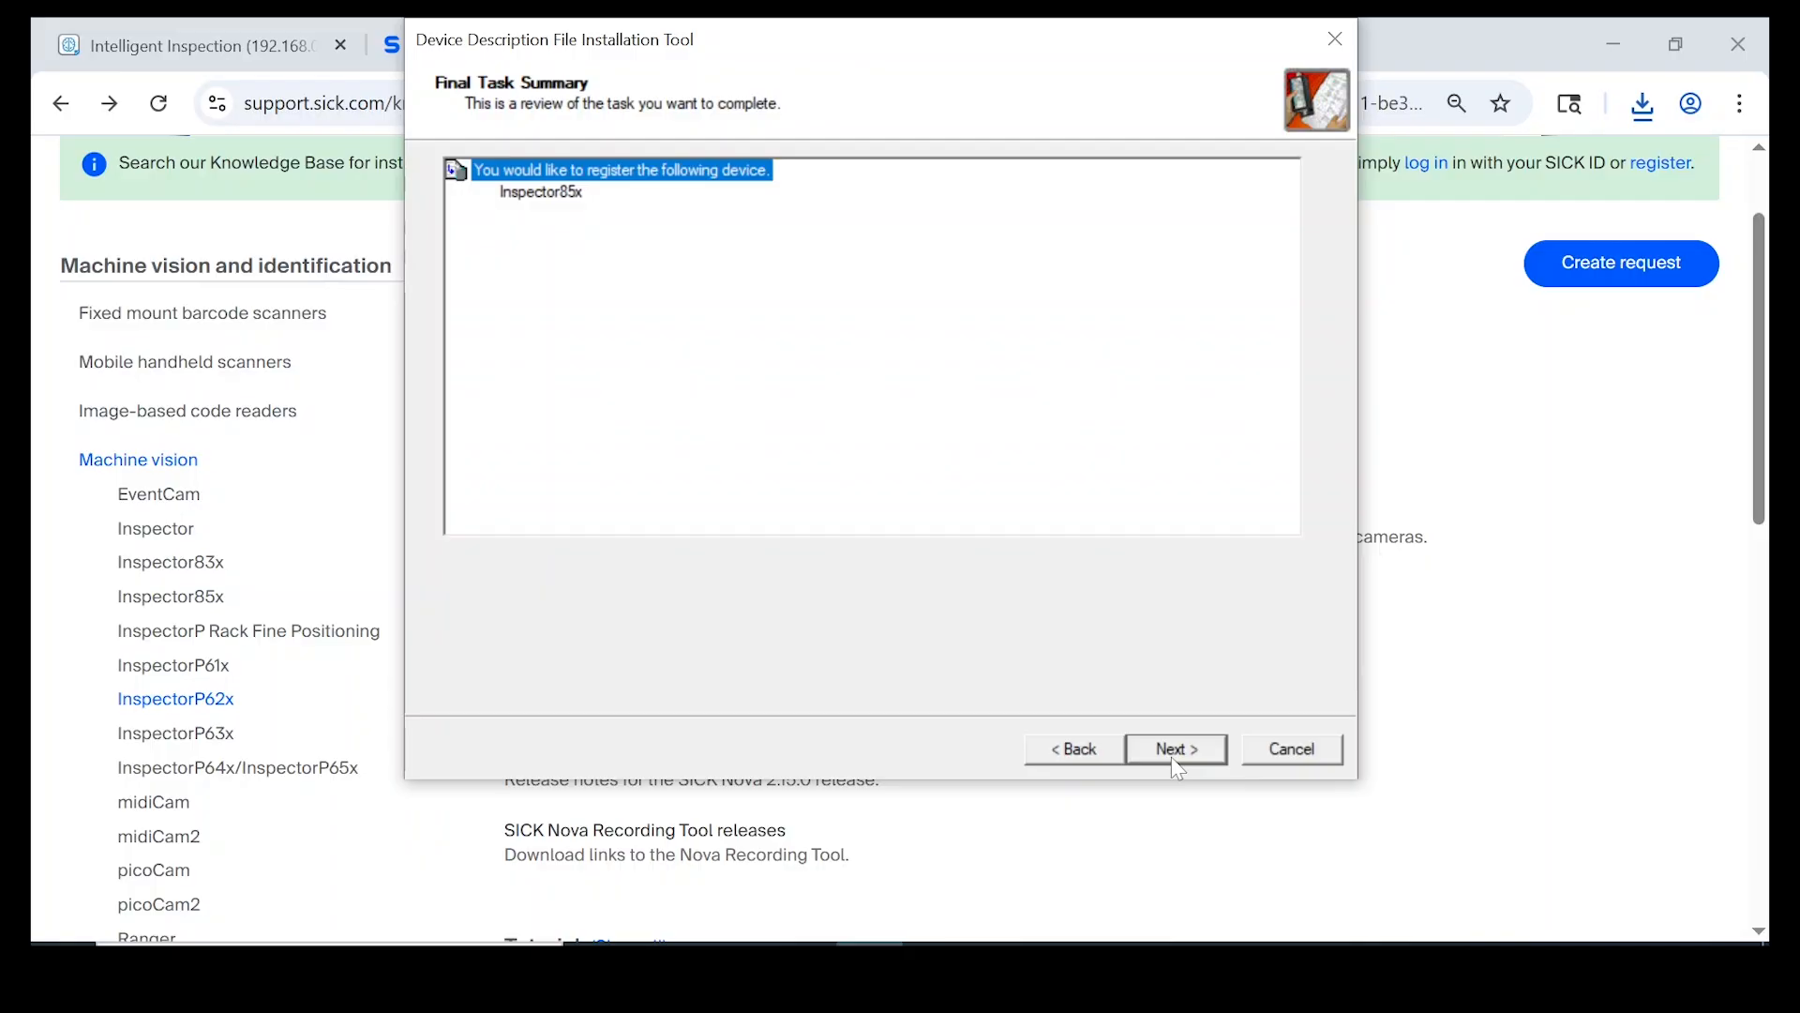
left_click(1177, 756)
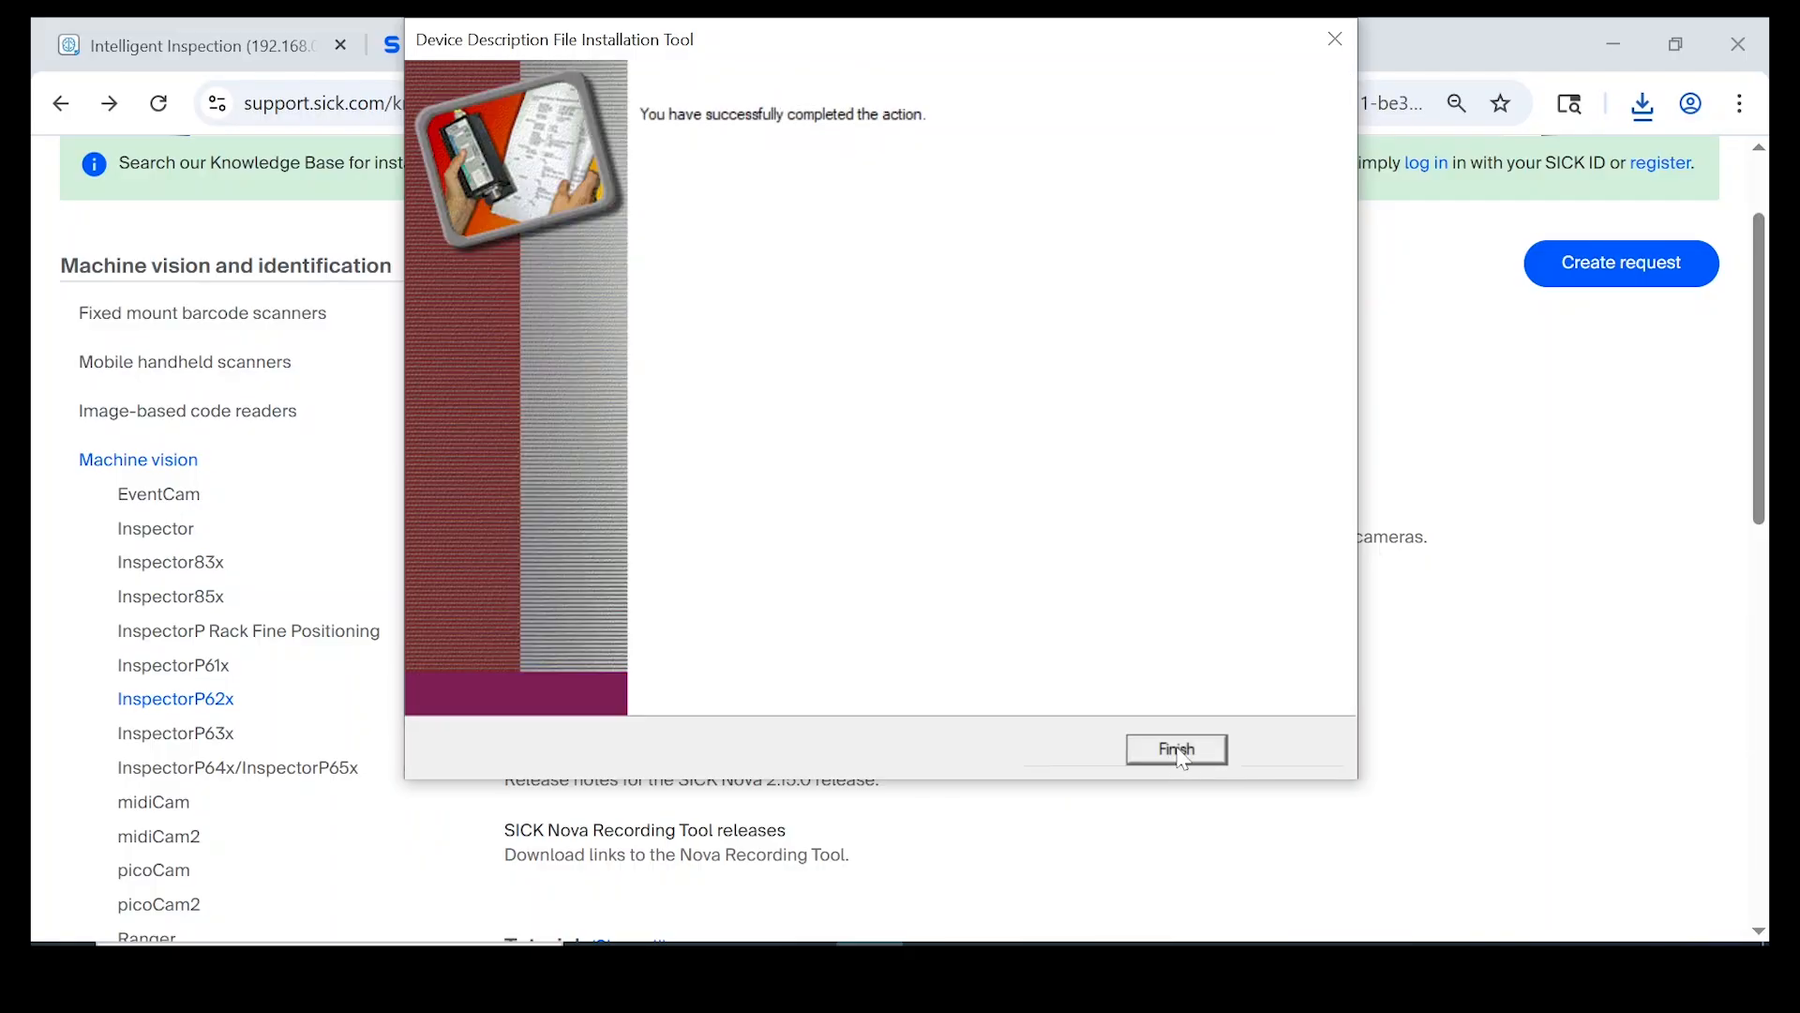
left_click(1177, 749)
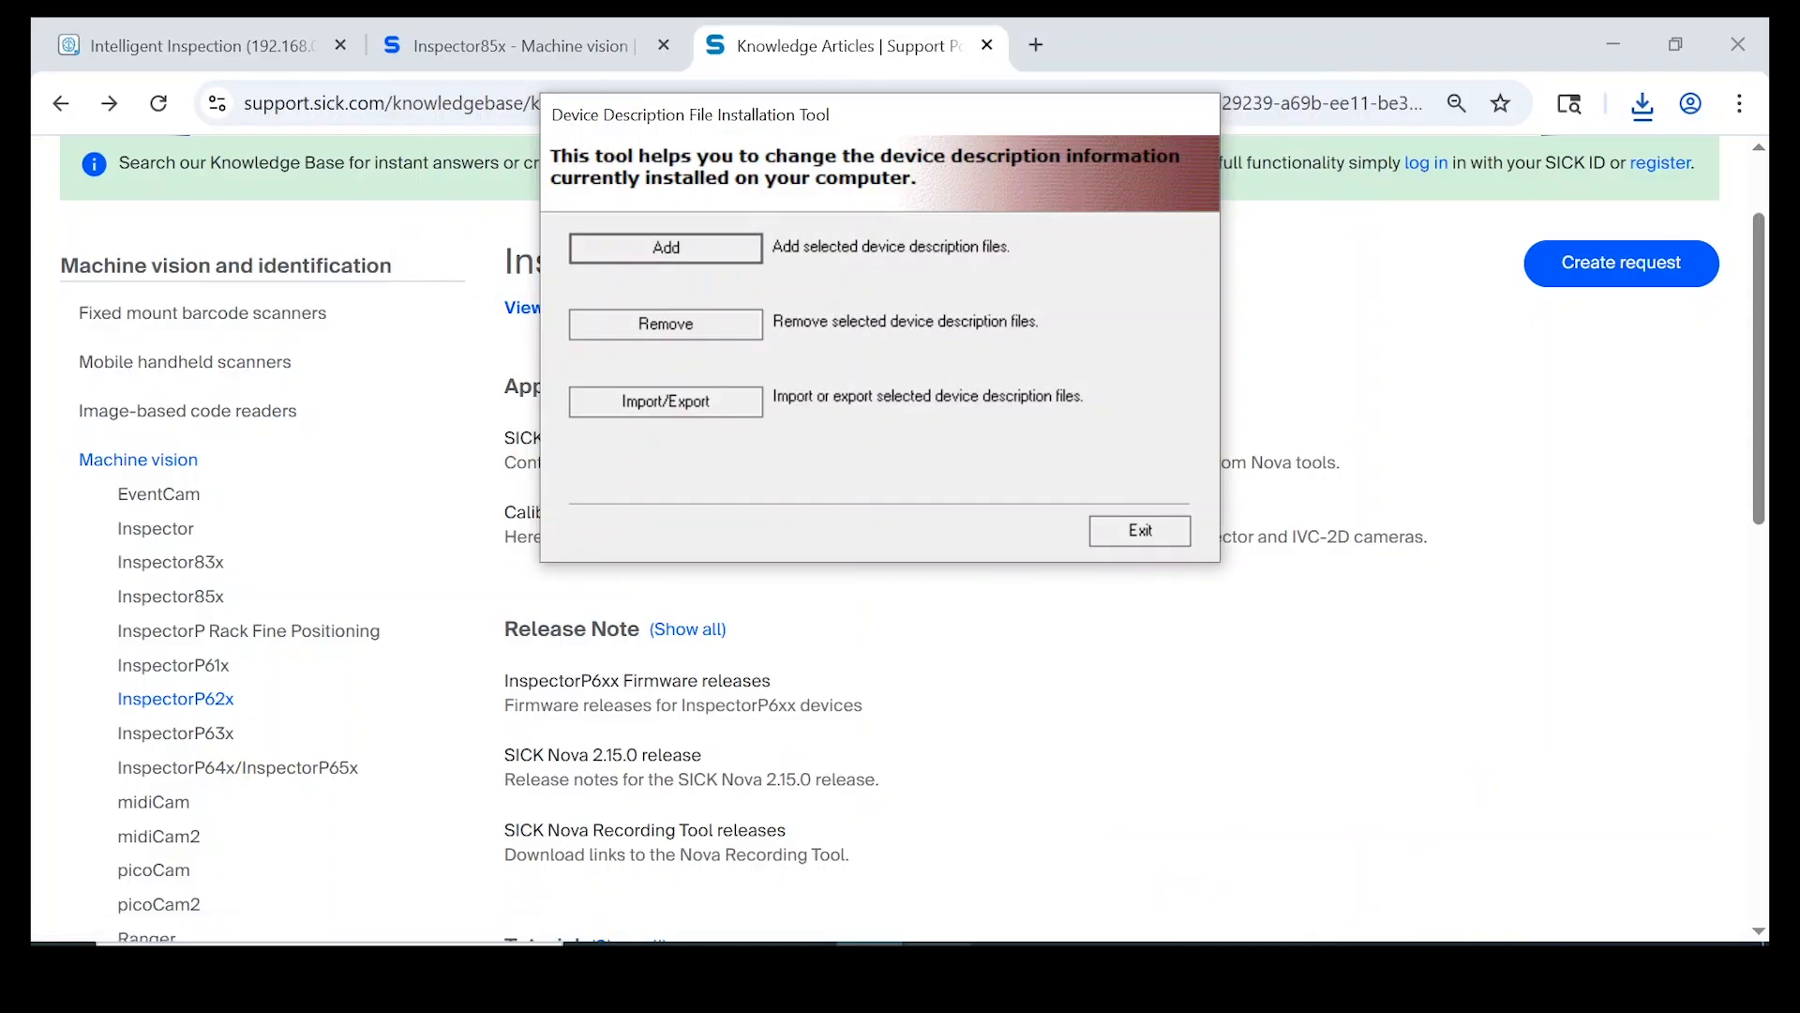
Switch to Studio 5000 and create a 5069-L306ERM project named Demo with revision 38 and No Protection, replacing the existing project
left_click(953, 905)
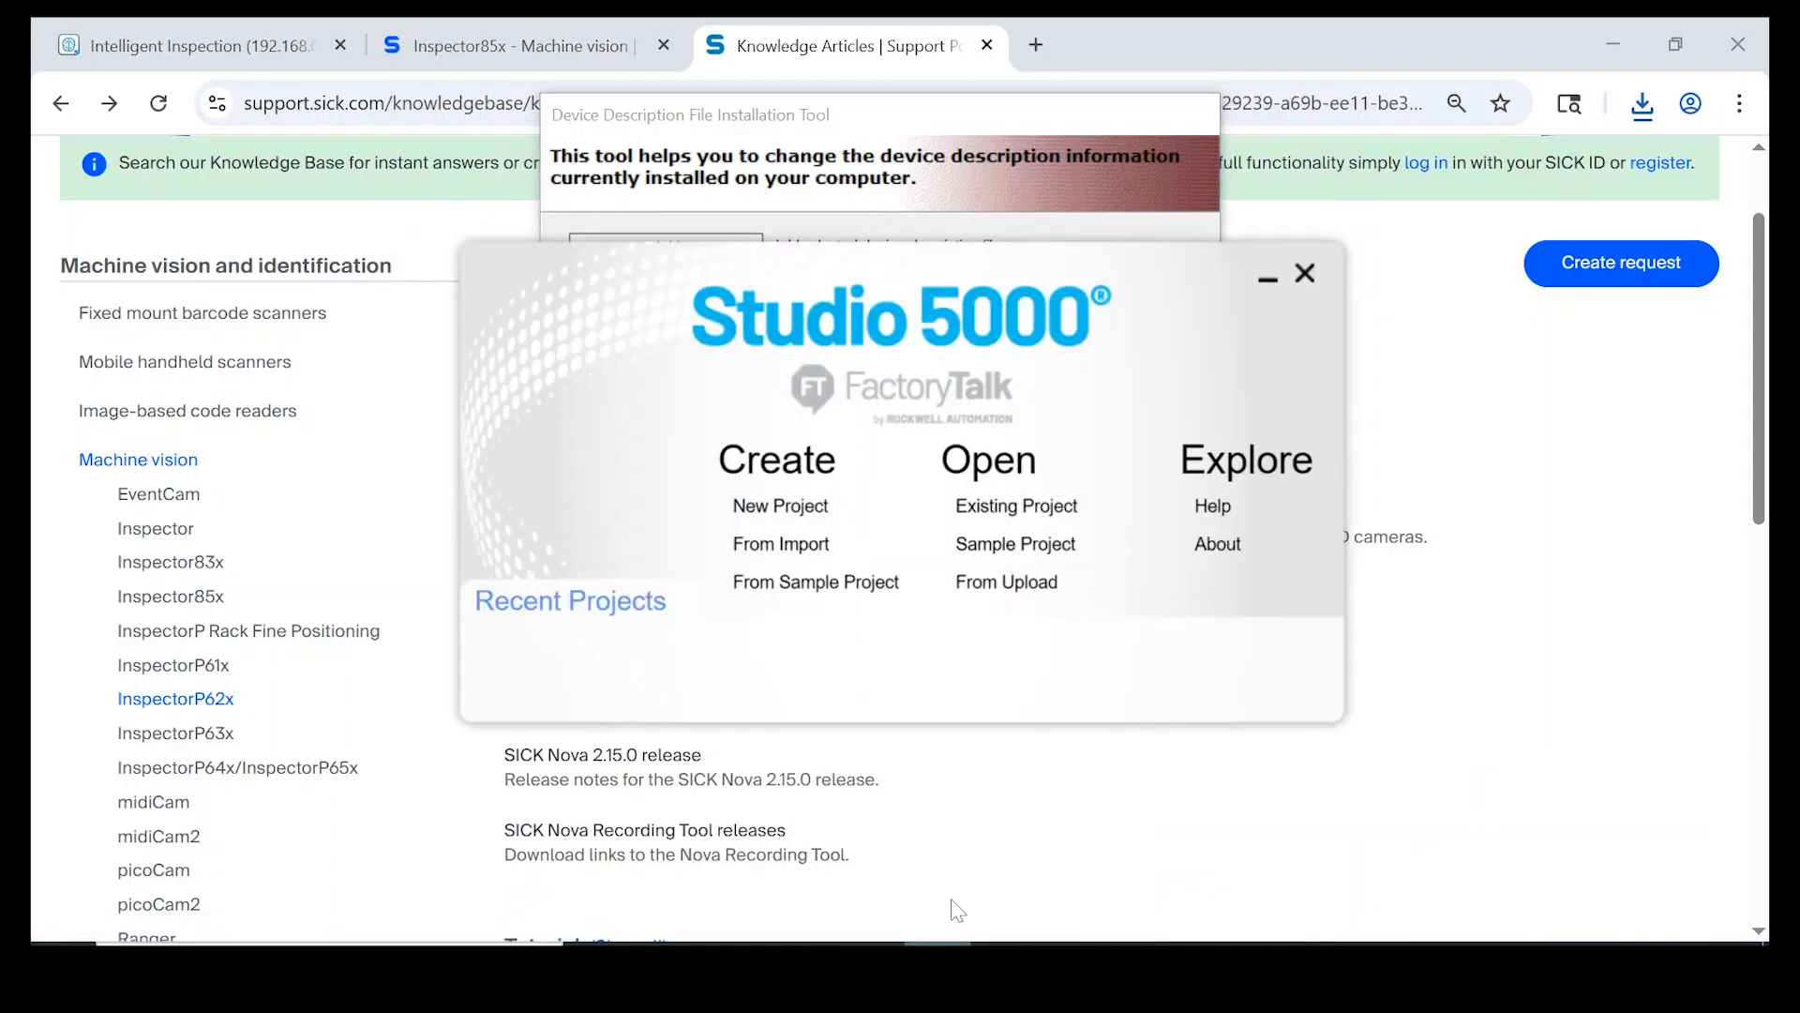
left_click(791, 507)
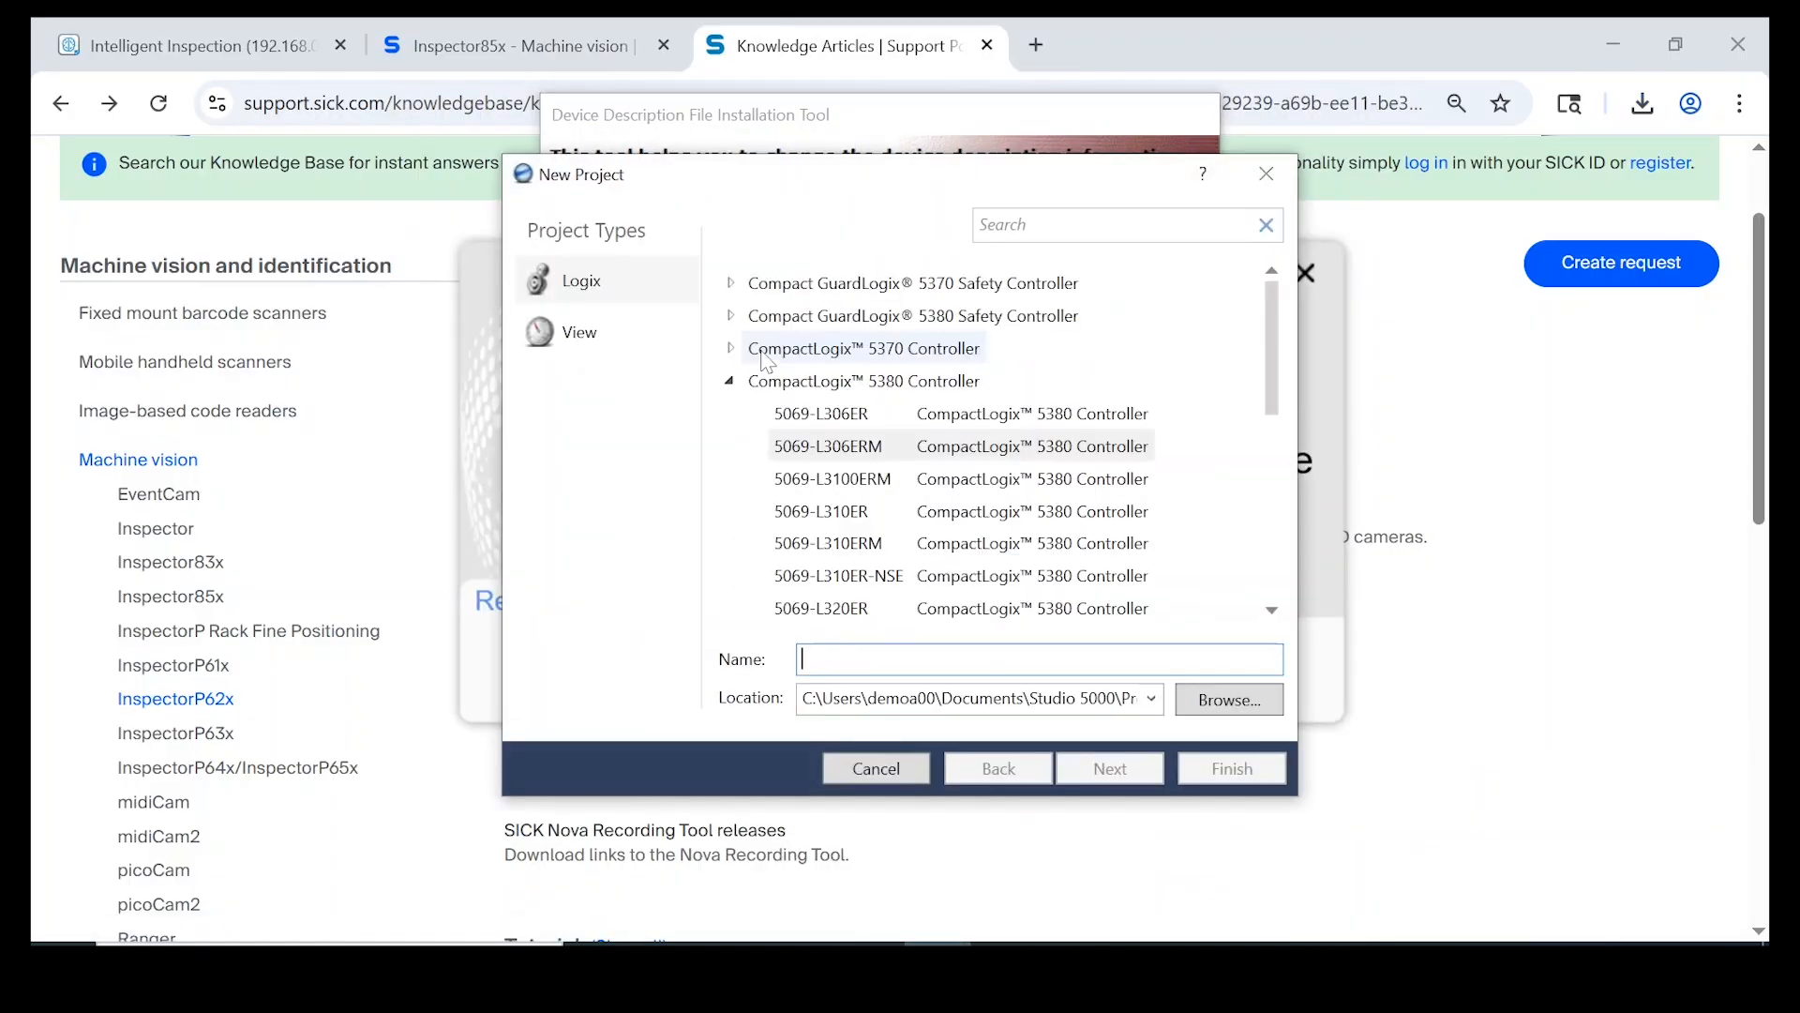
left_click(914, 448)
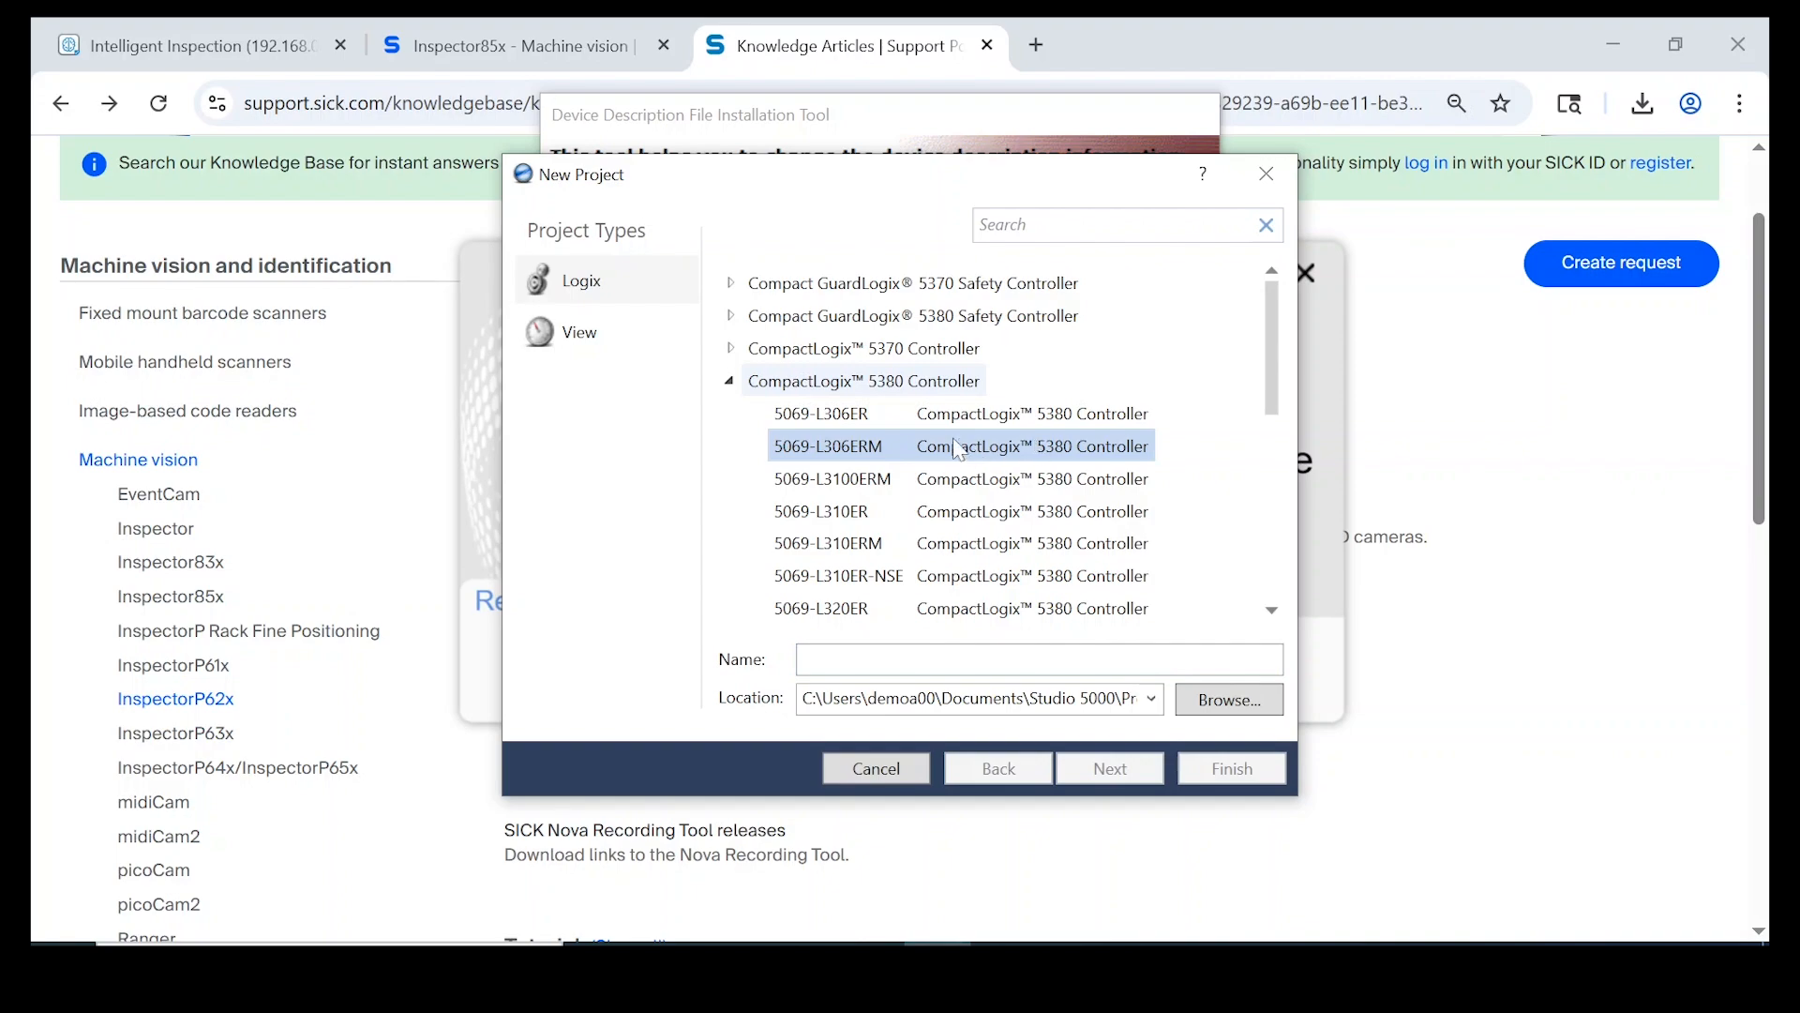
left_click(1083, 657)
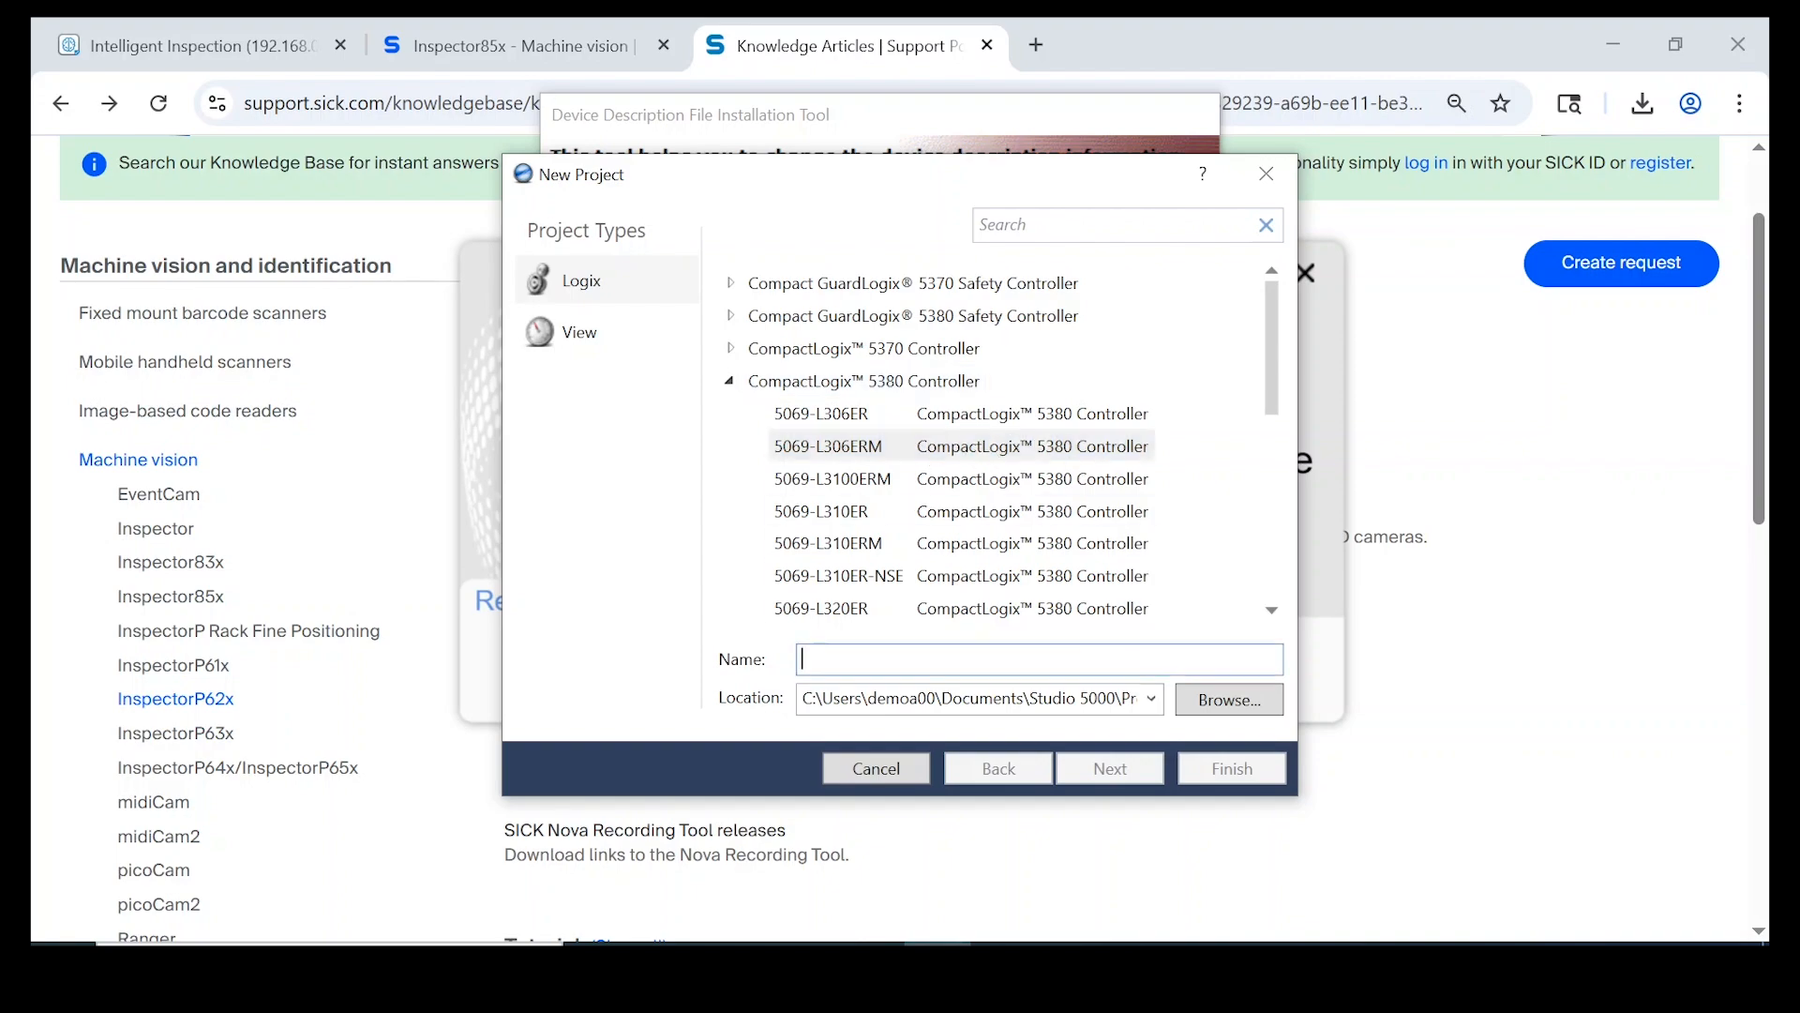
type("Demo")
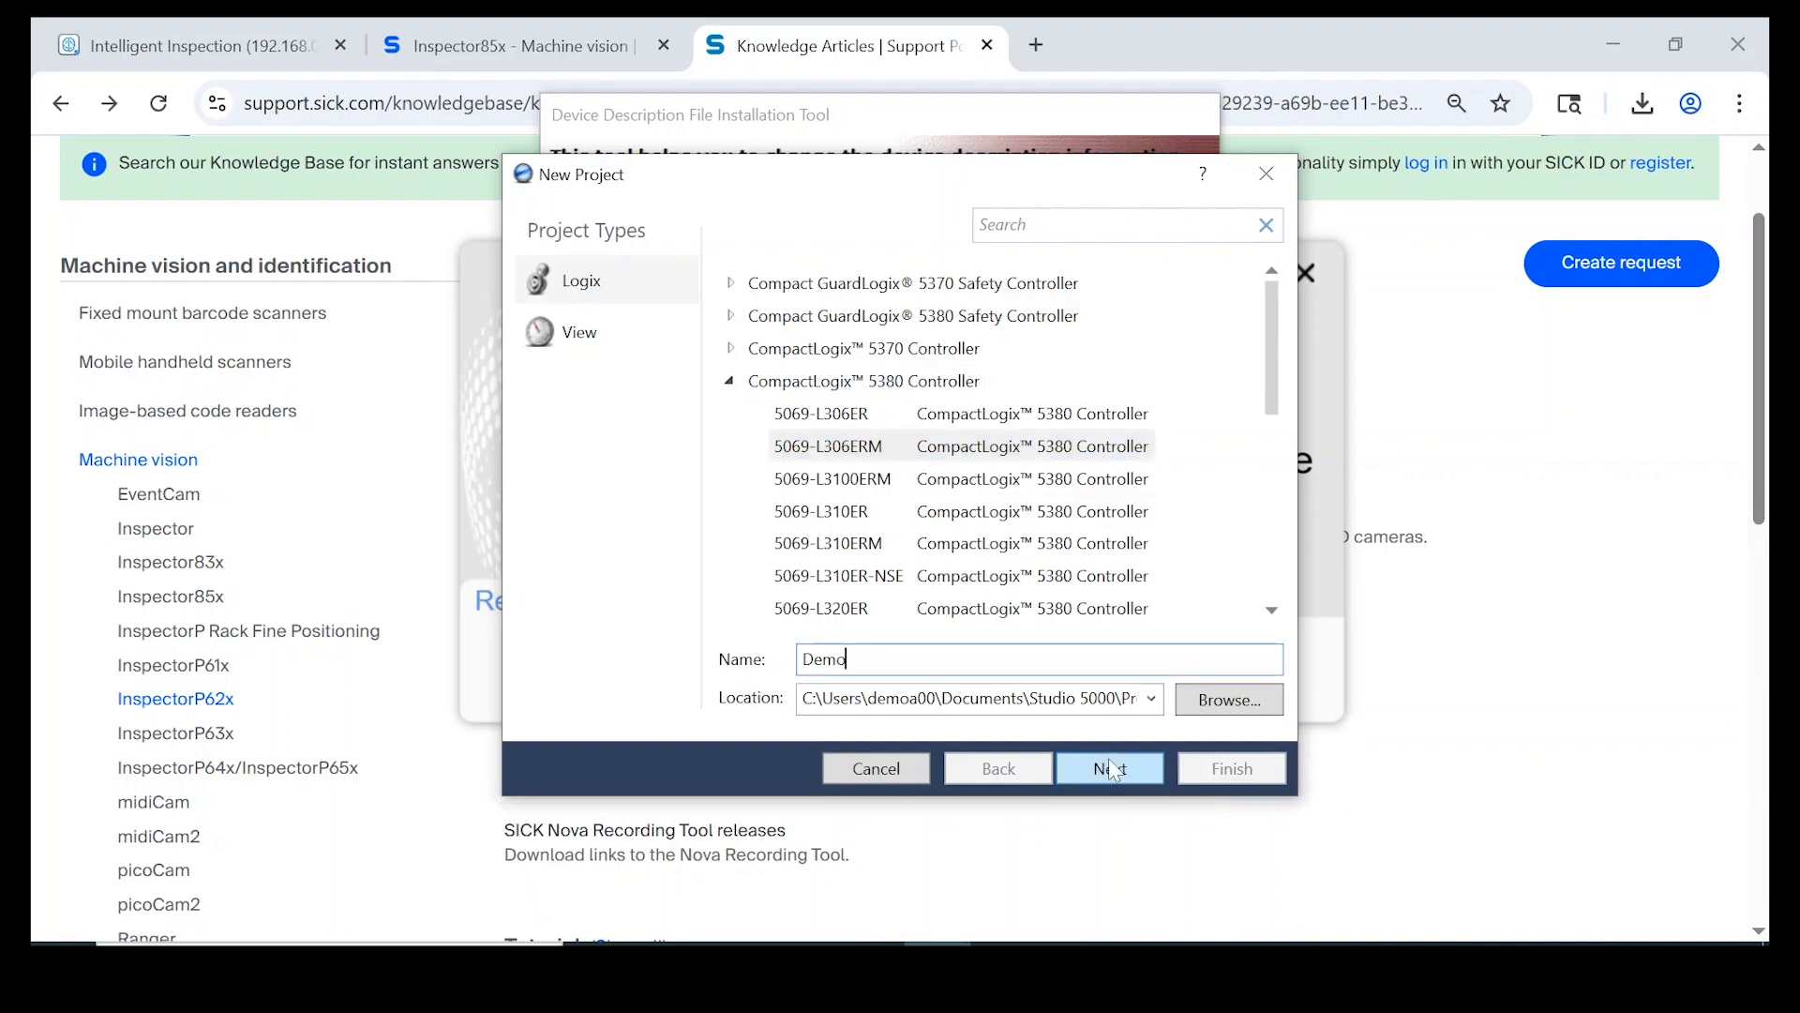
left_click(1111, 770)
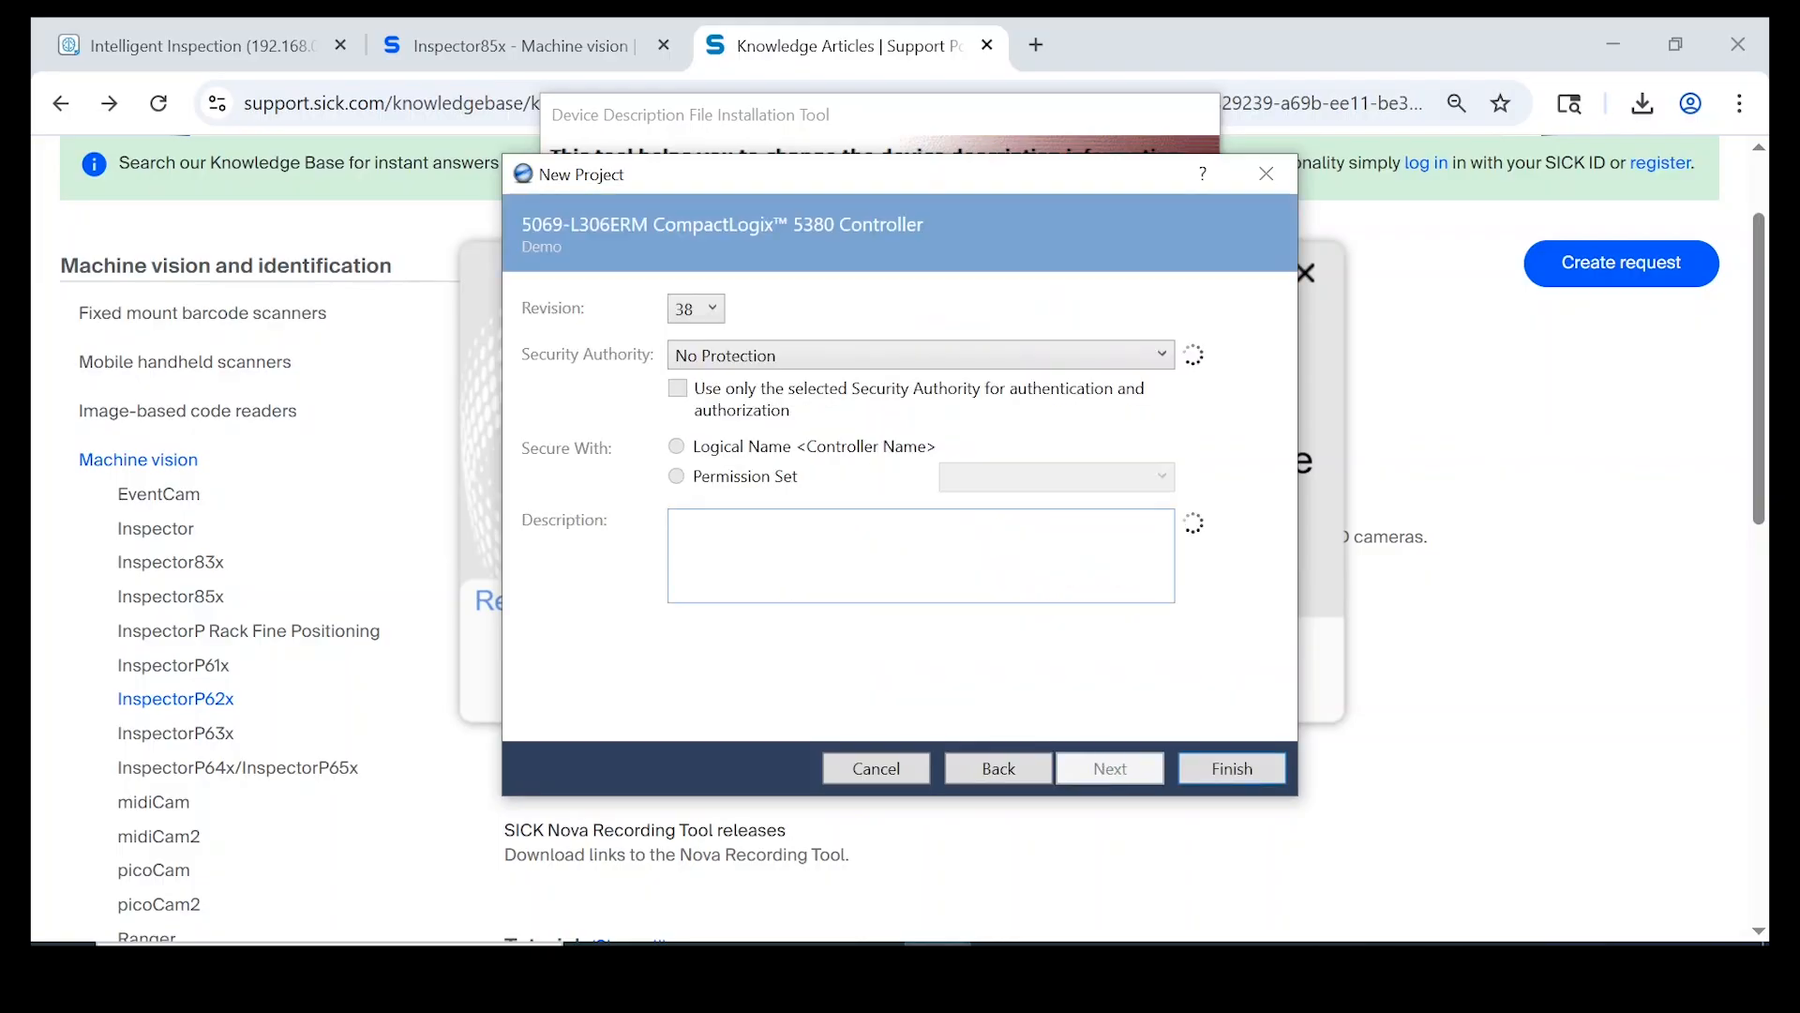
left_click(1250, 771)
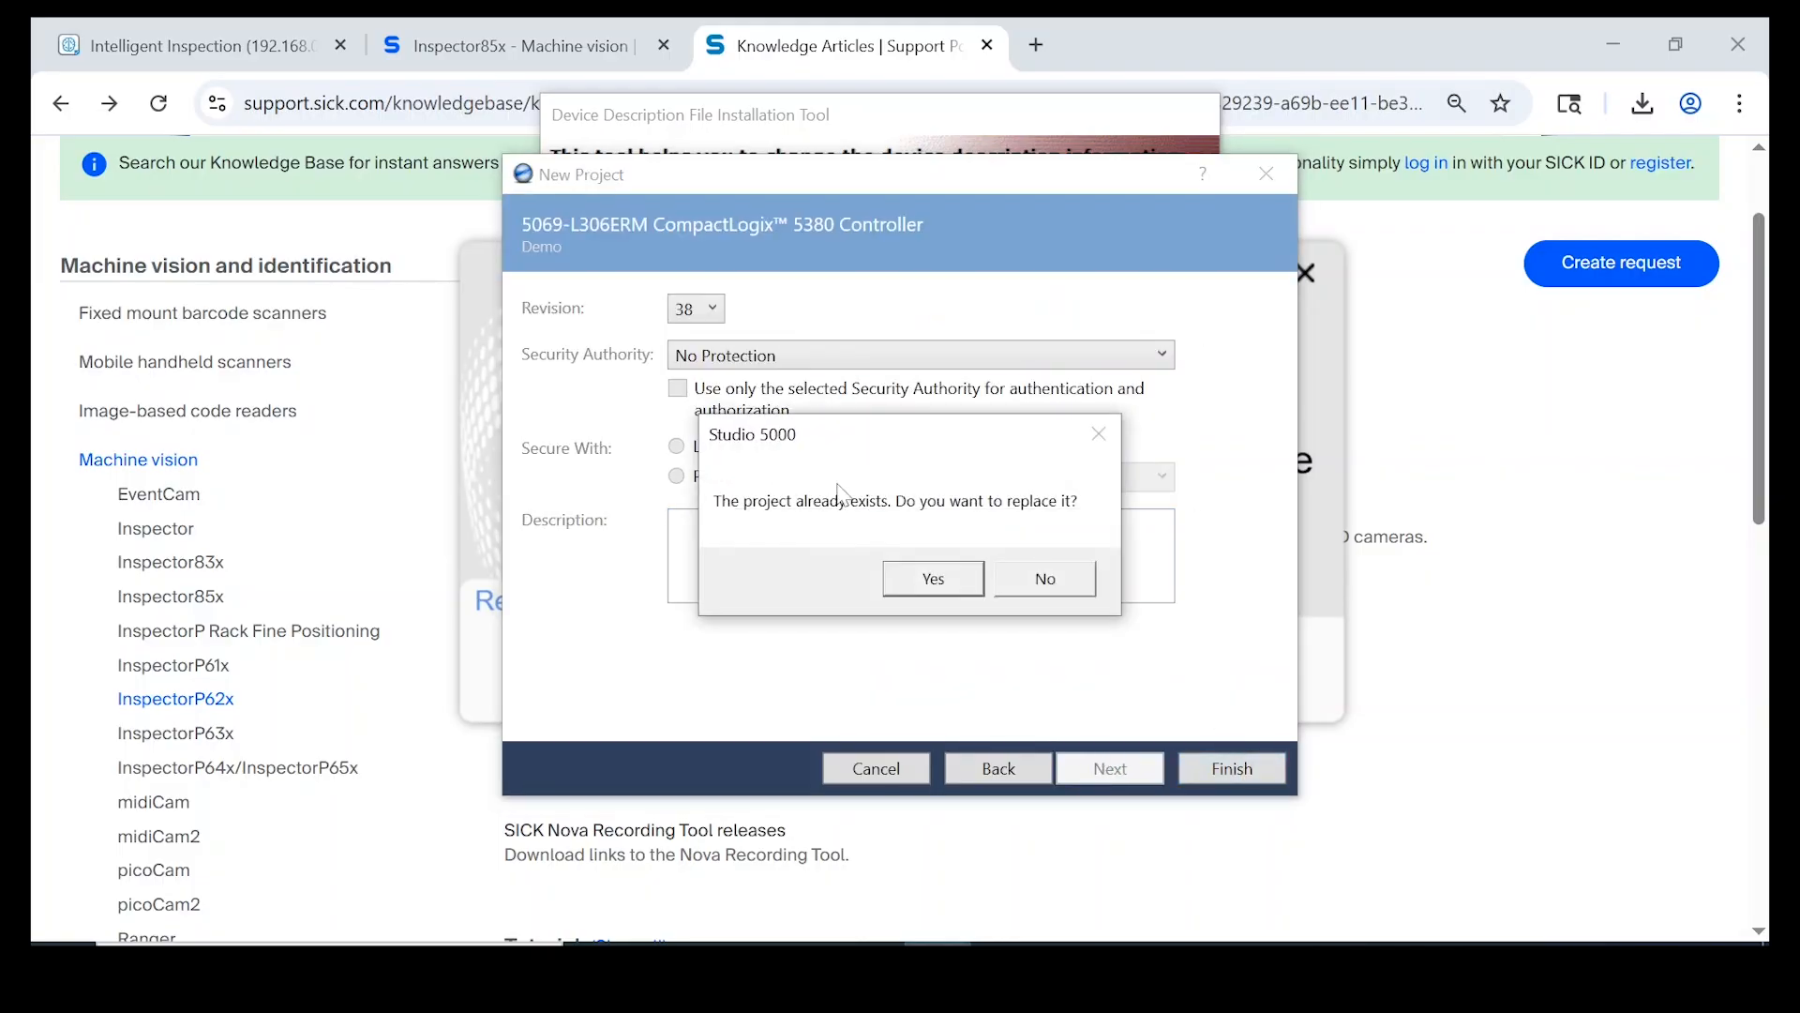
left_click(922, 585)
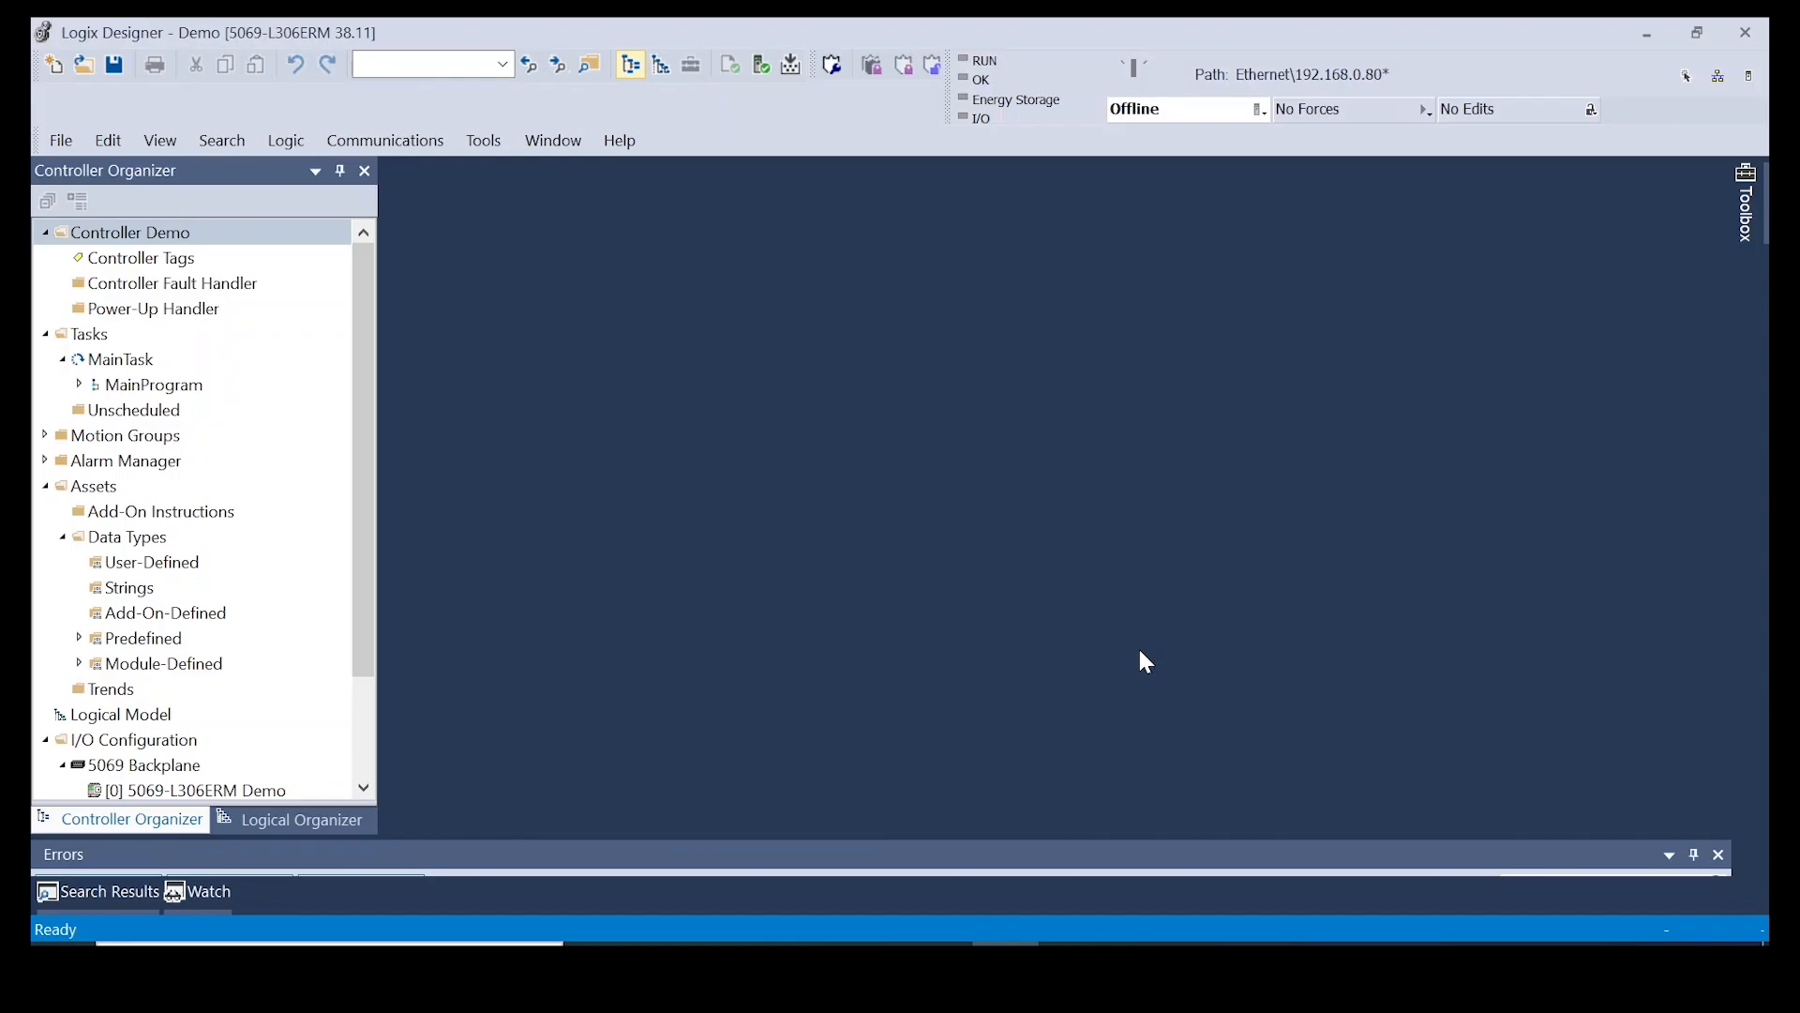
Add a SICK Inspector85x module under A2, Ethernet and name it InspectorCameraModule
scroll(175, 638, "down", 2)
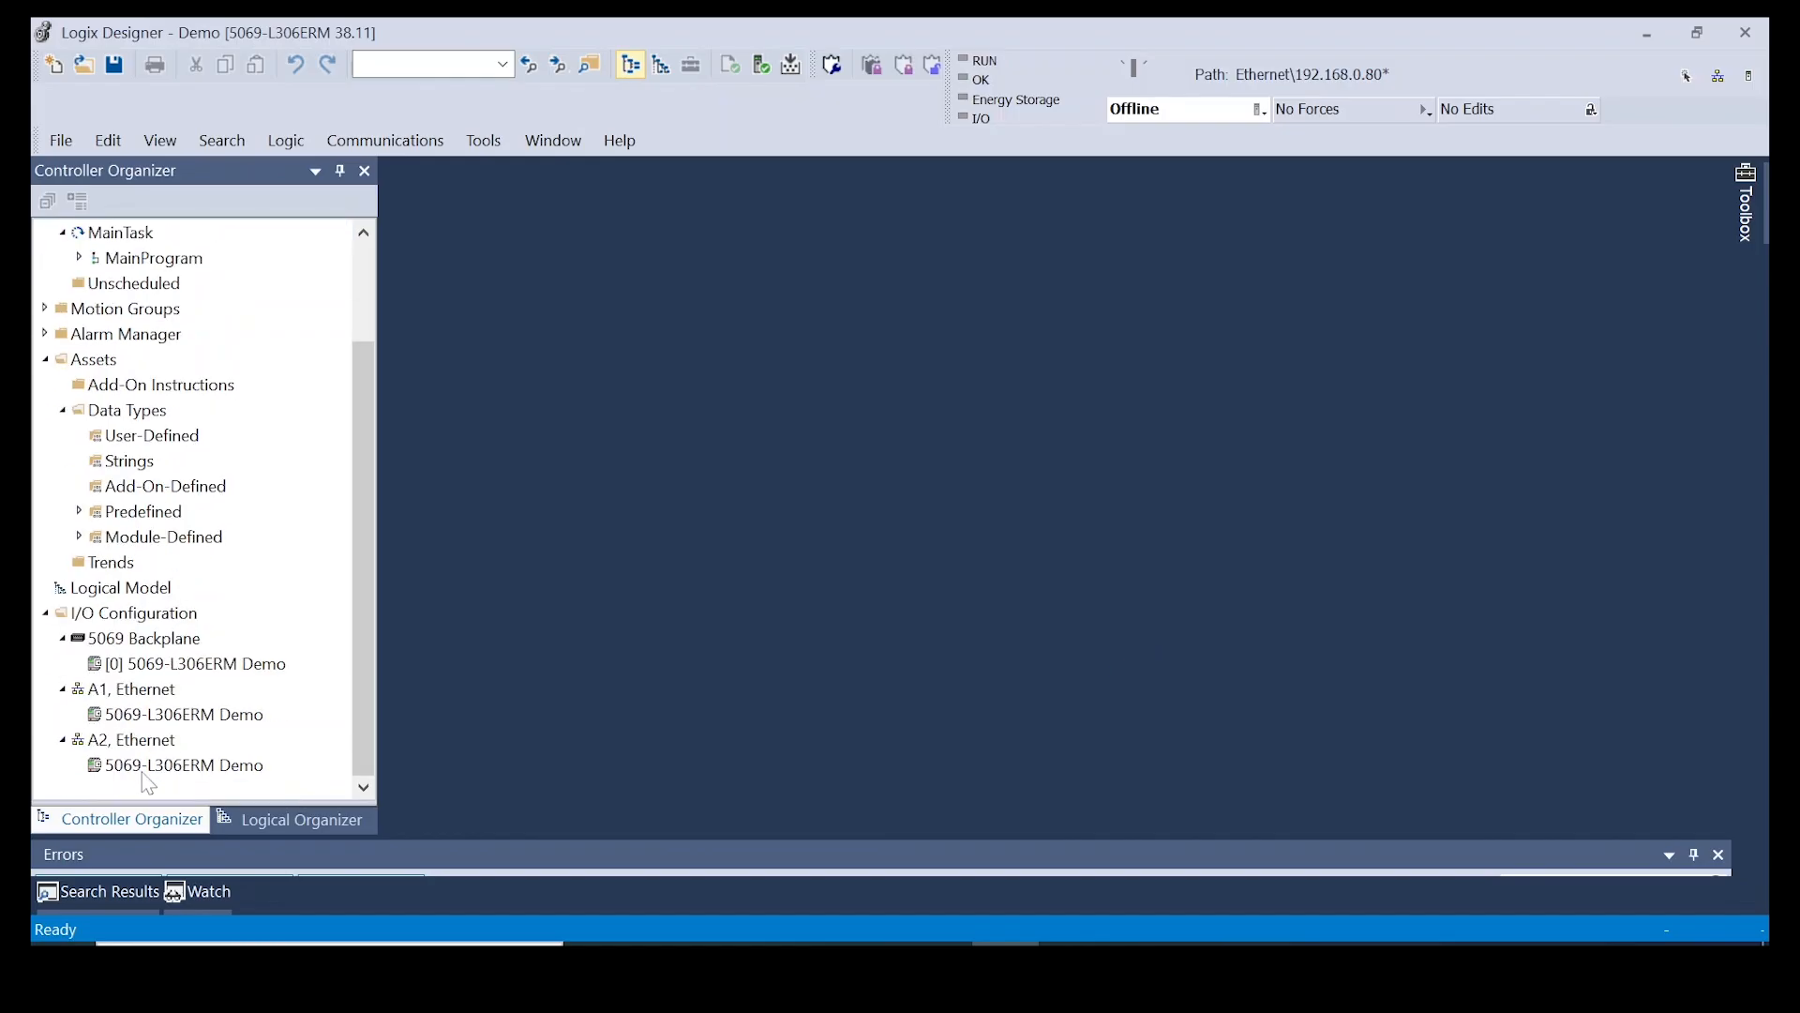
left_click(131, 746)
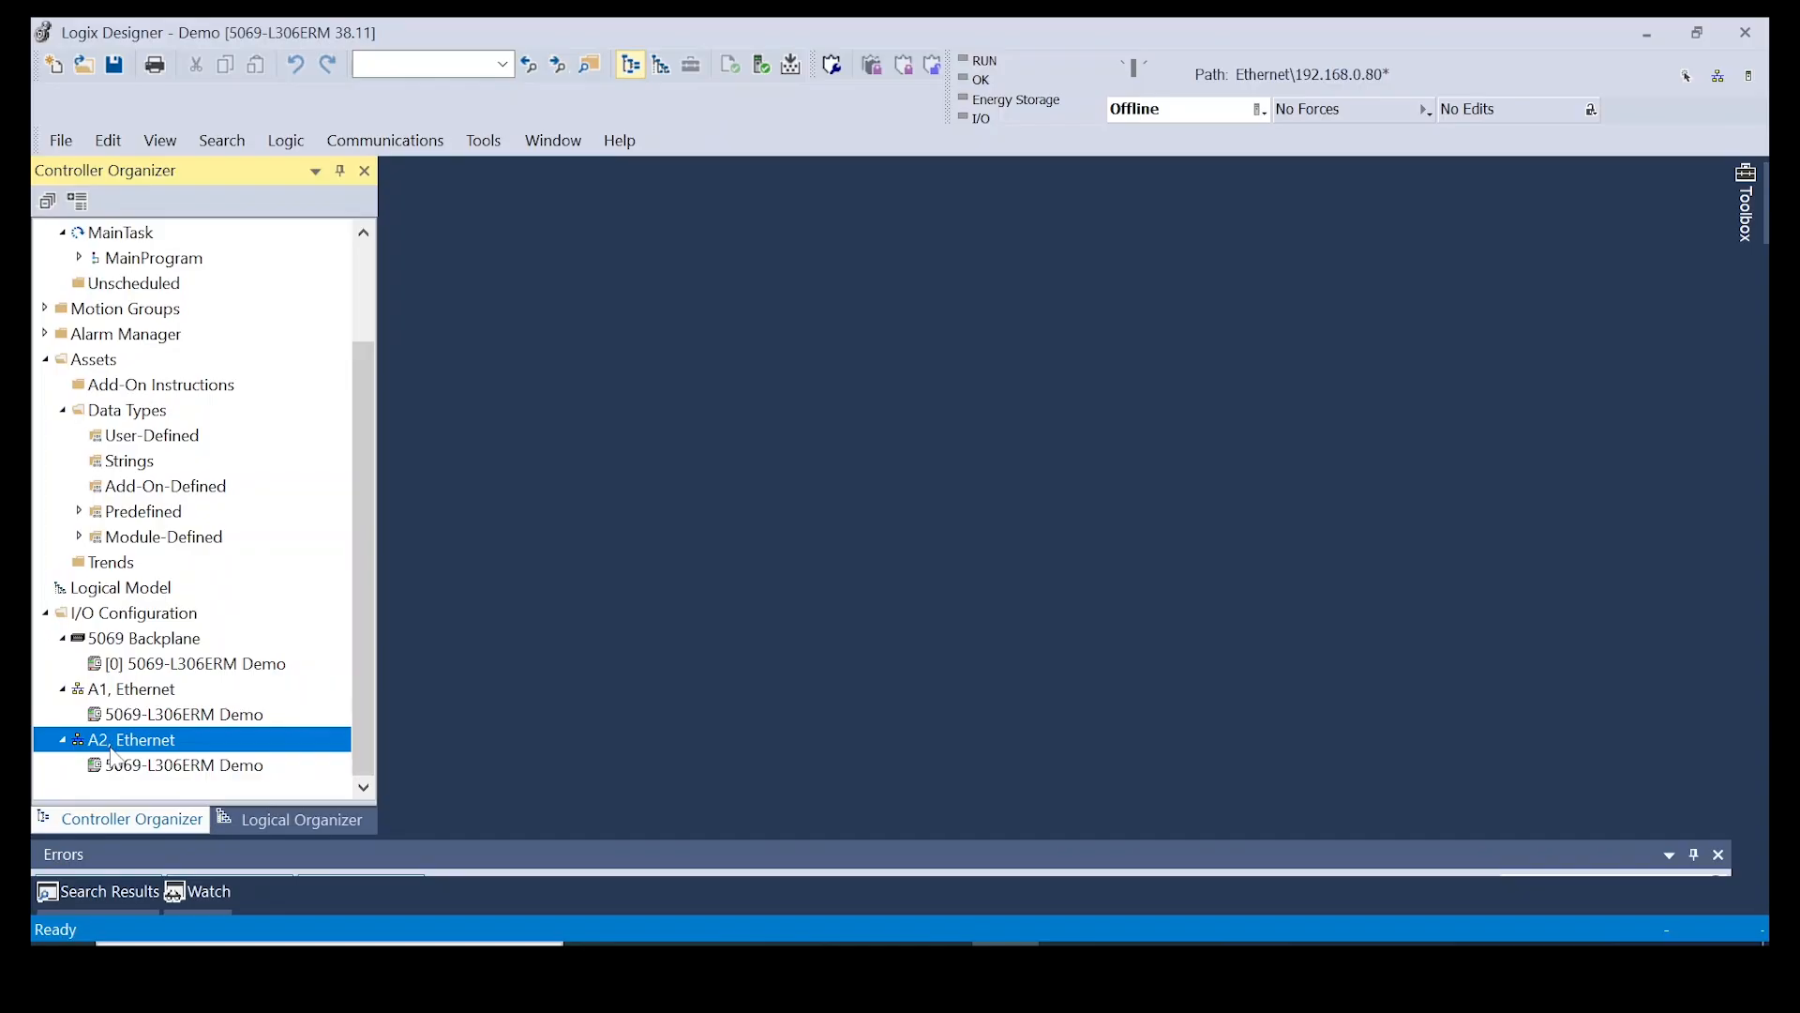
right_click(112, 744)
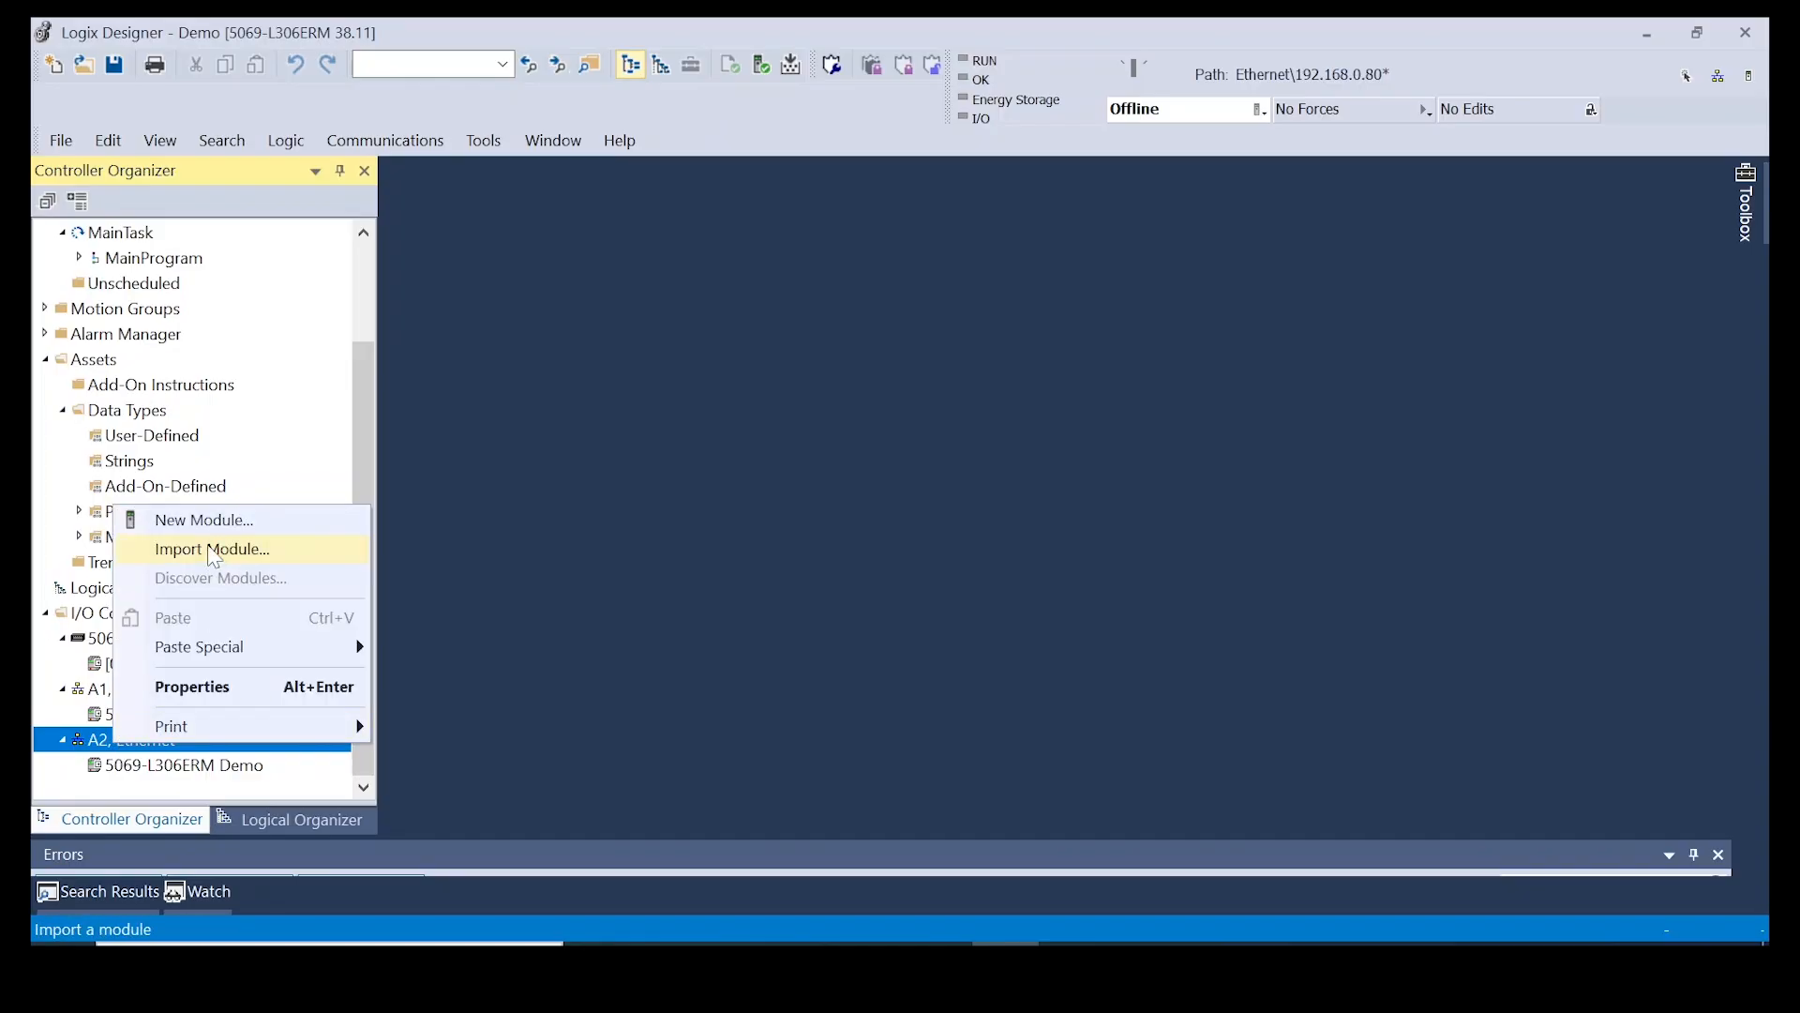
left_click(210, 522)
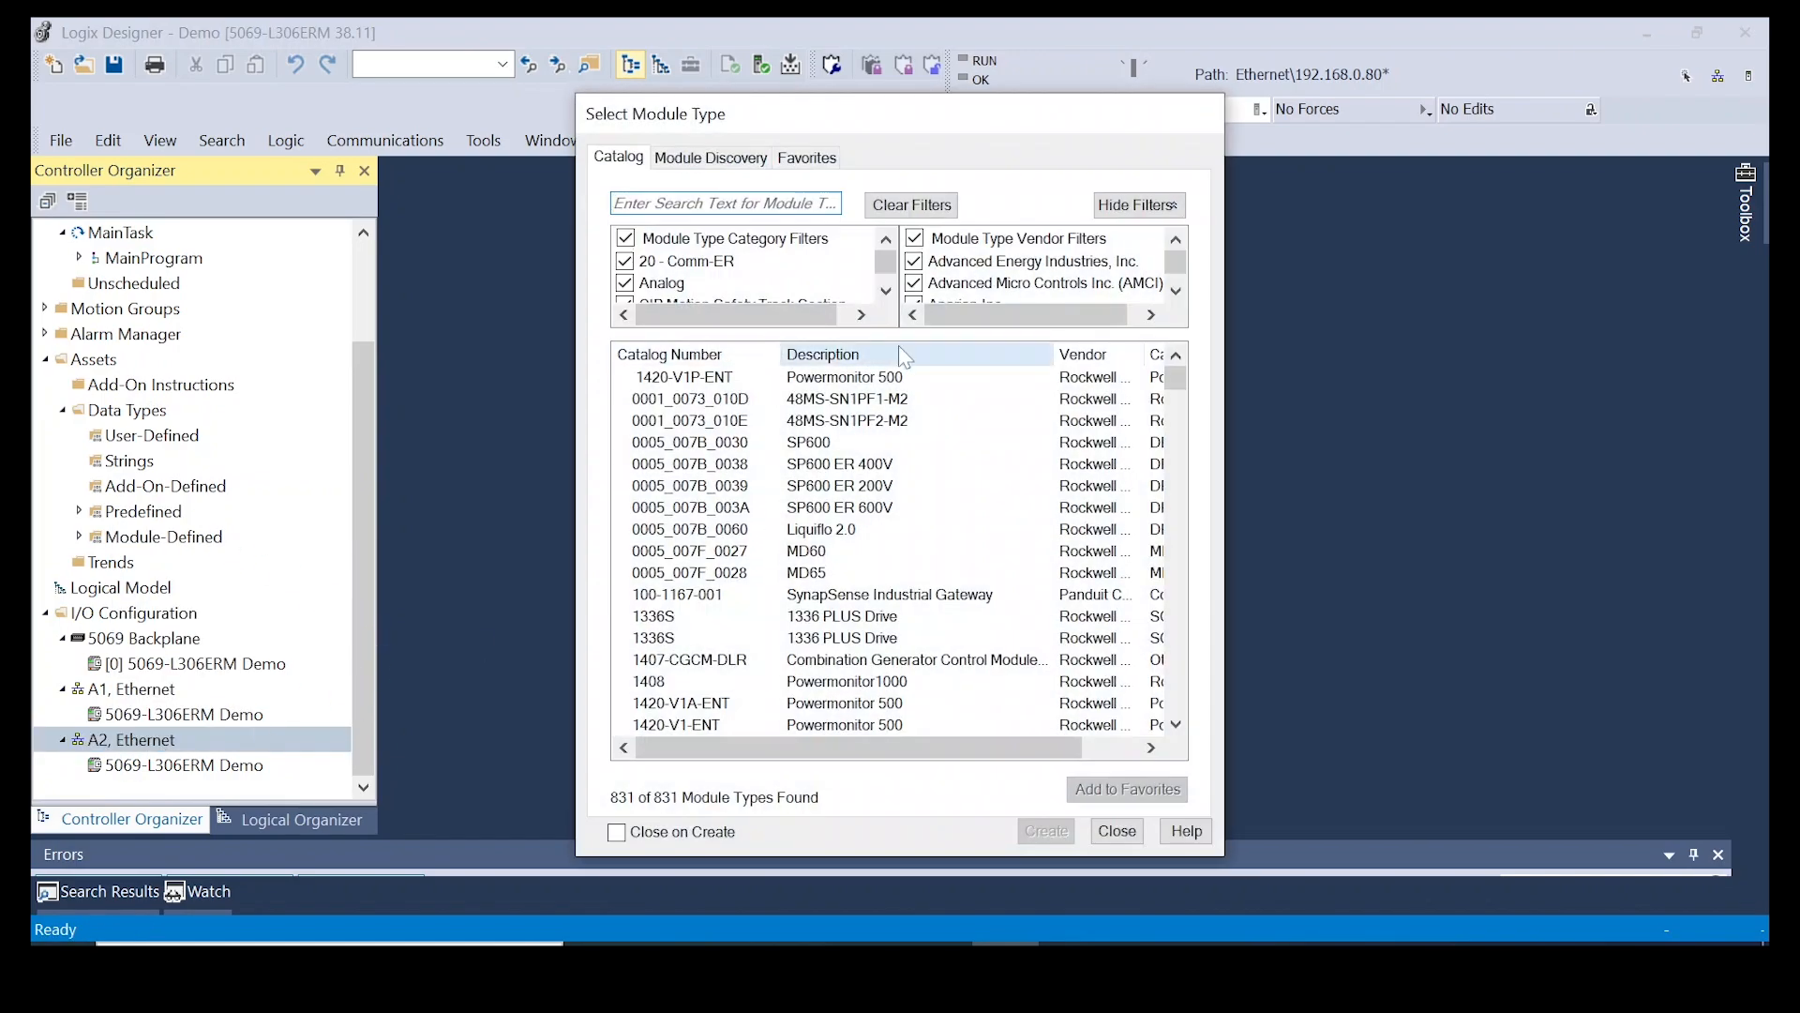
left_click(743, 202)
type("Insp")
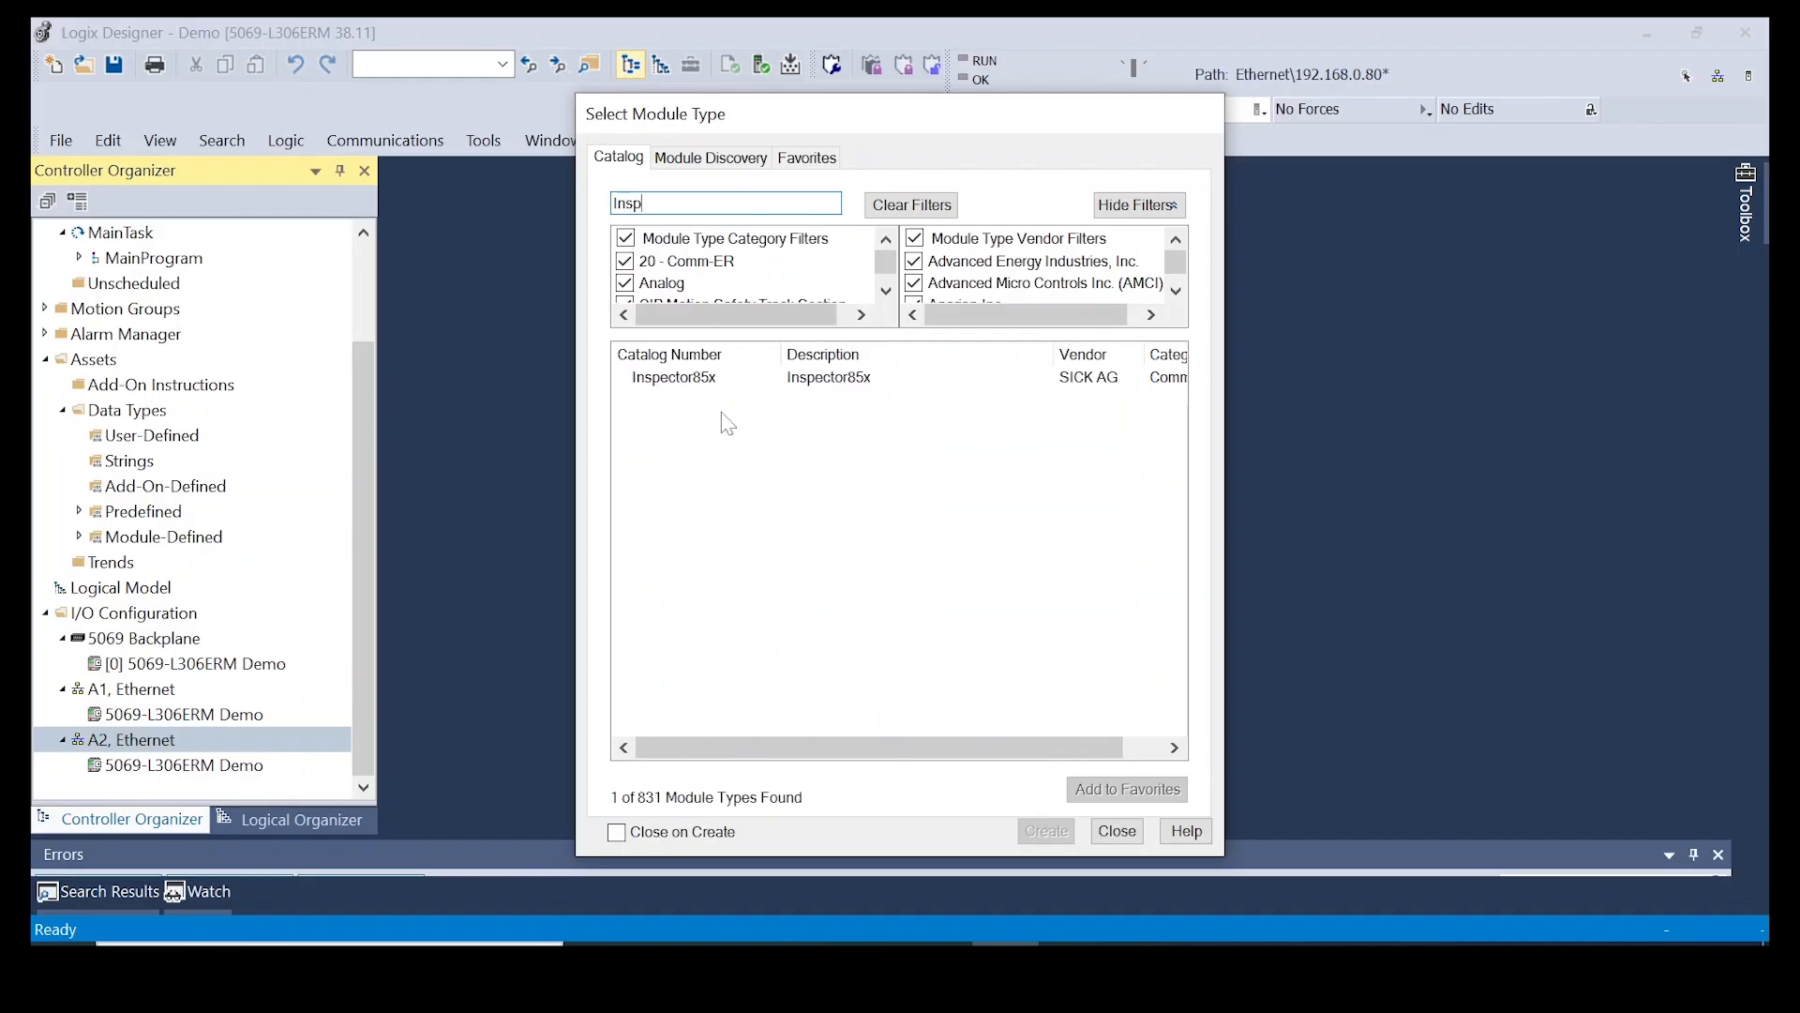
left_click(695, 376)
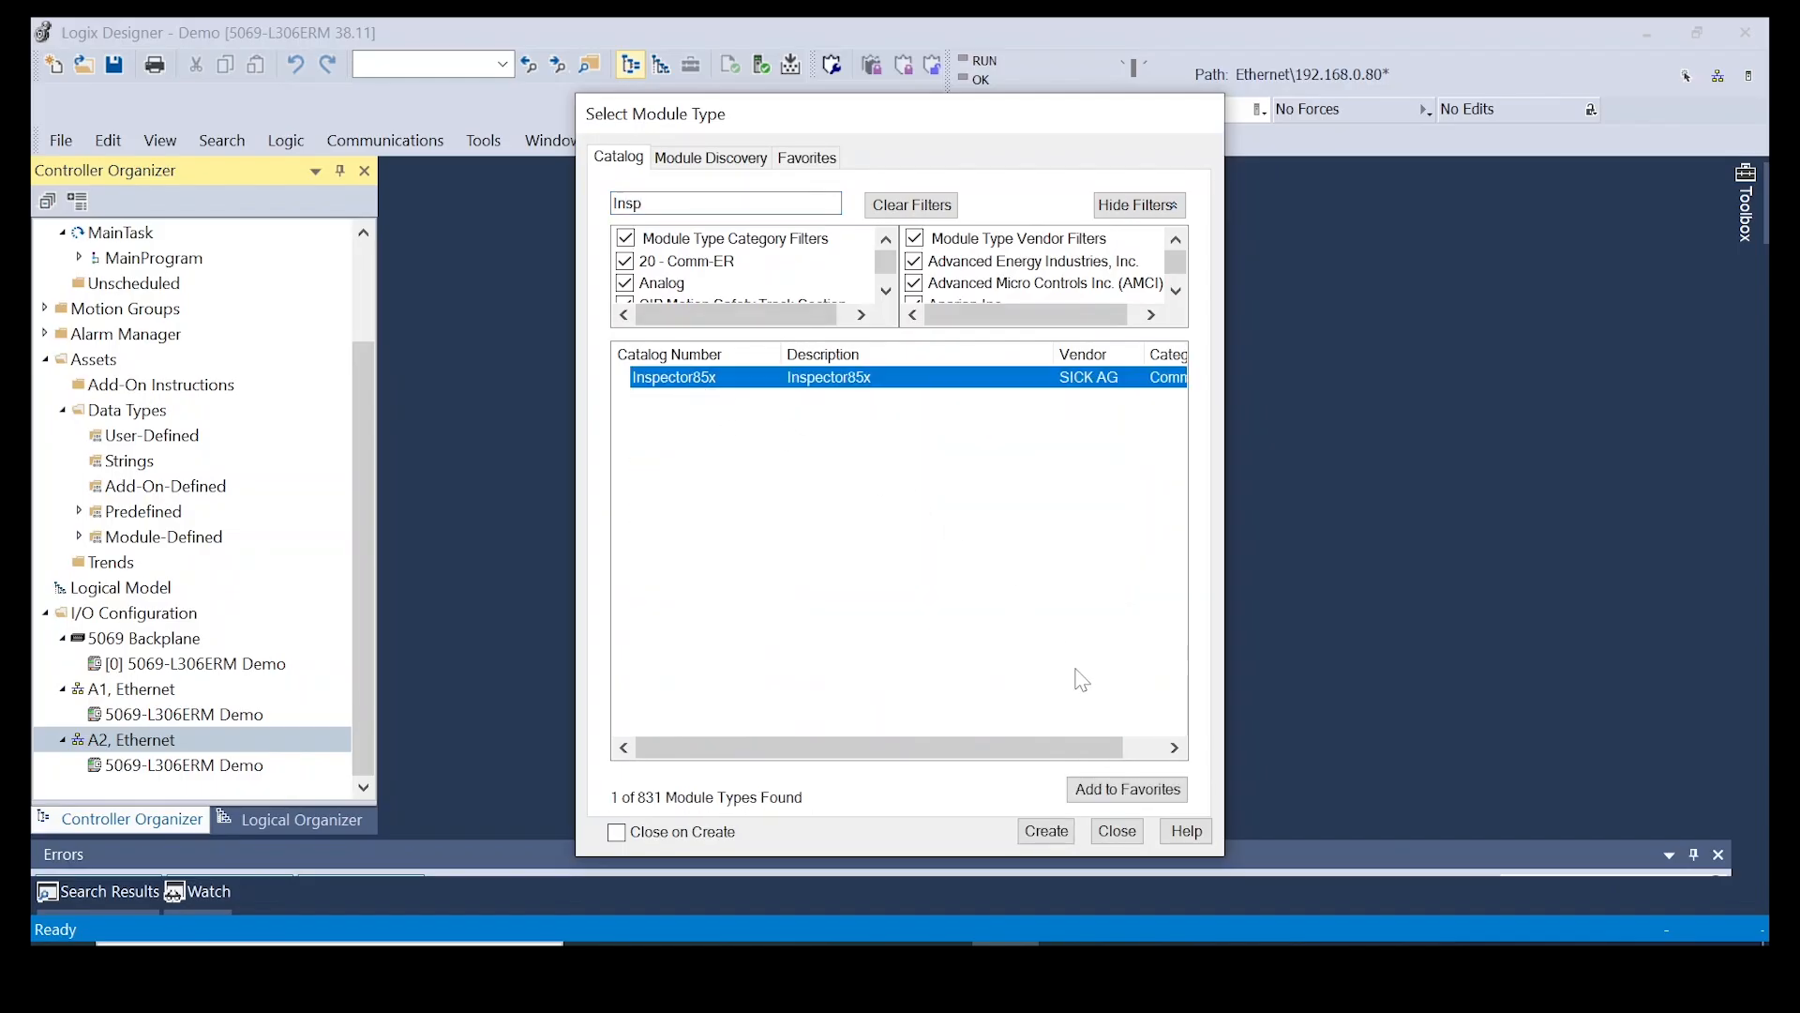
left_click(1046, 831)
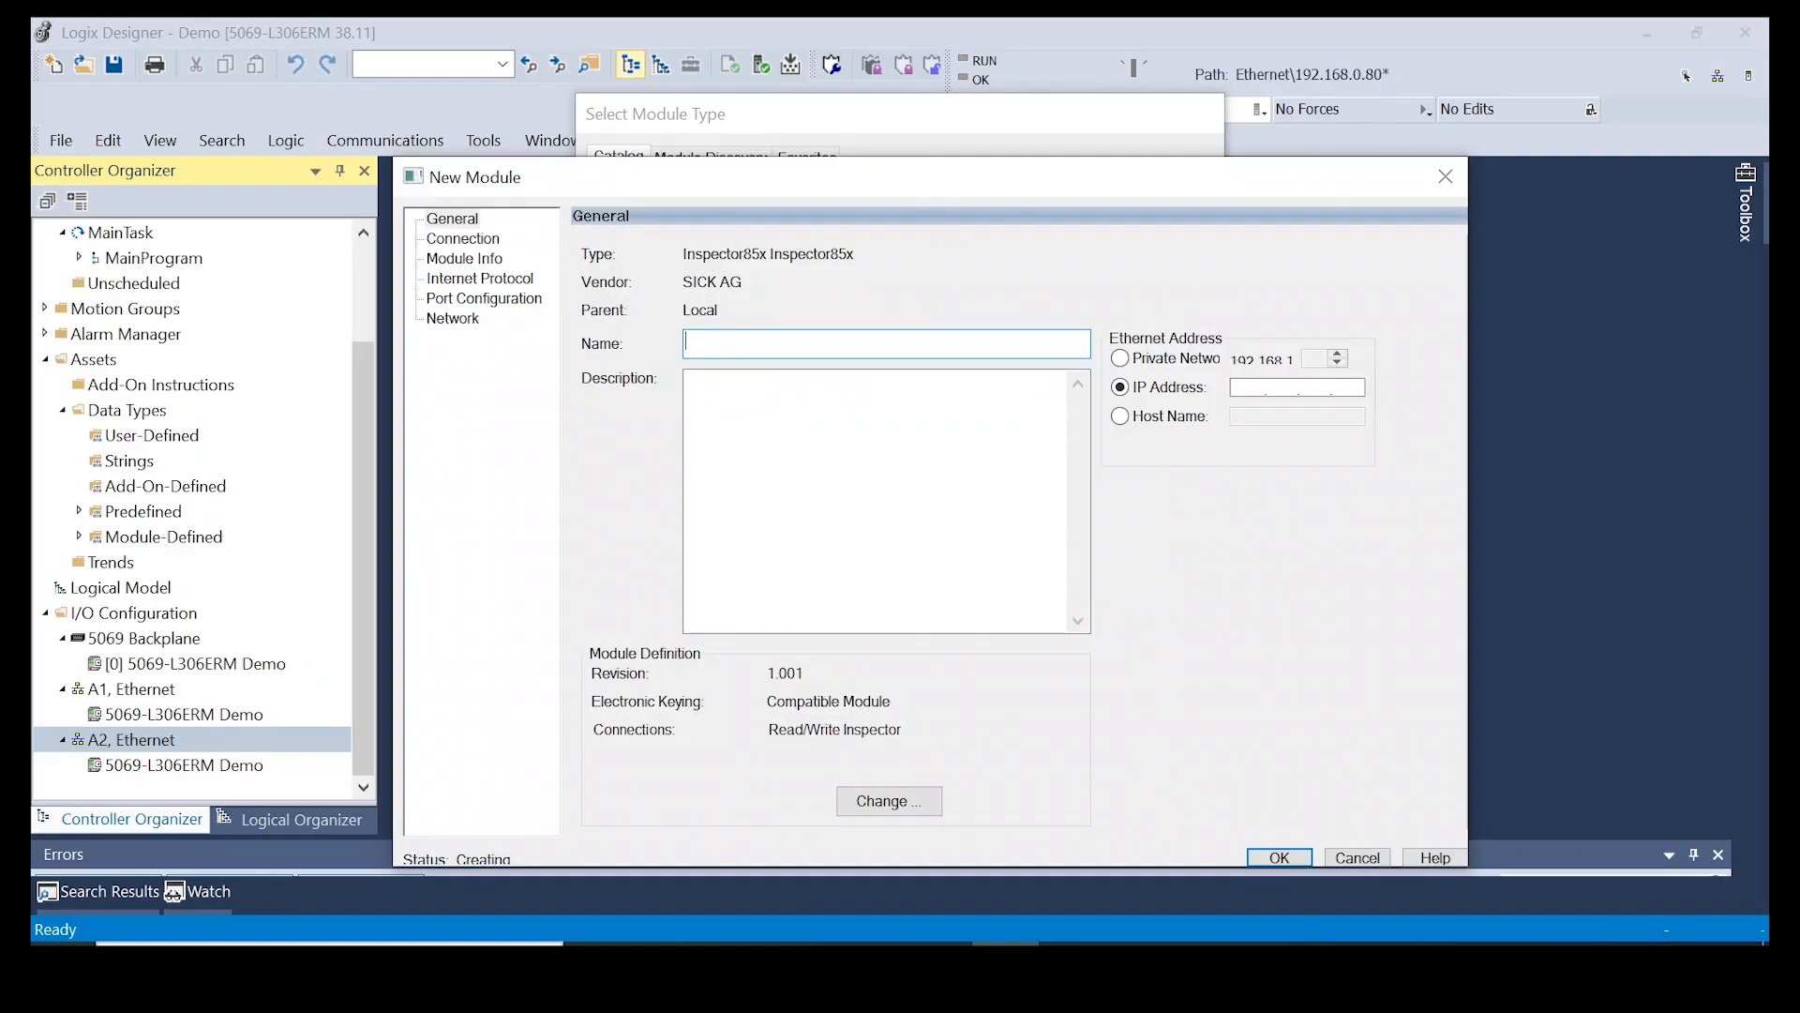
type("InspectorCamera")
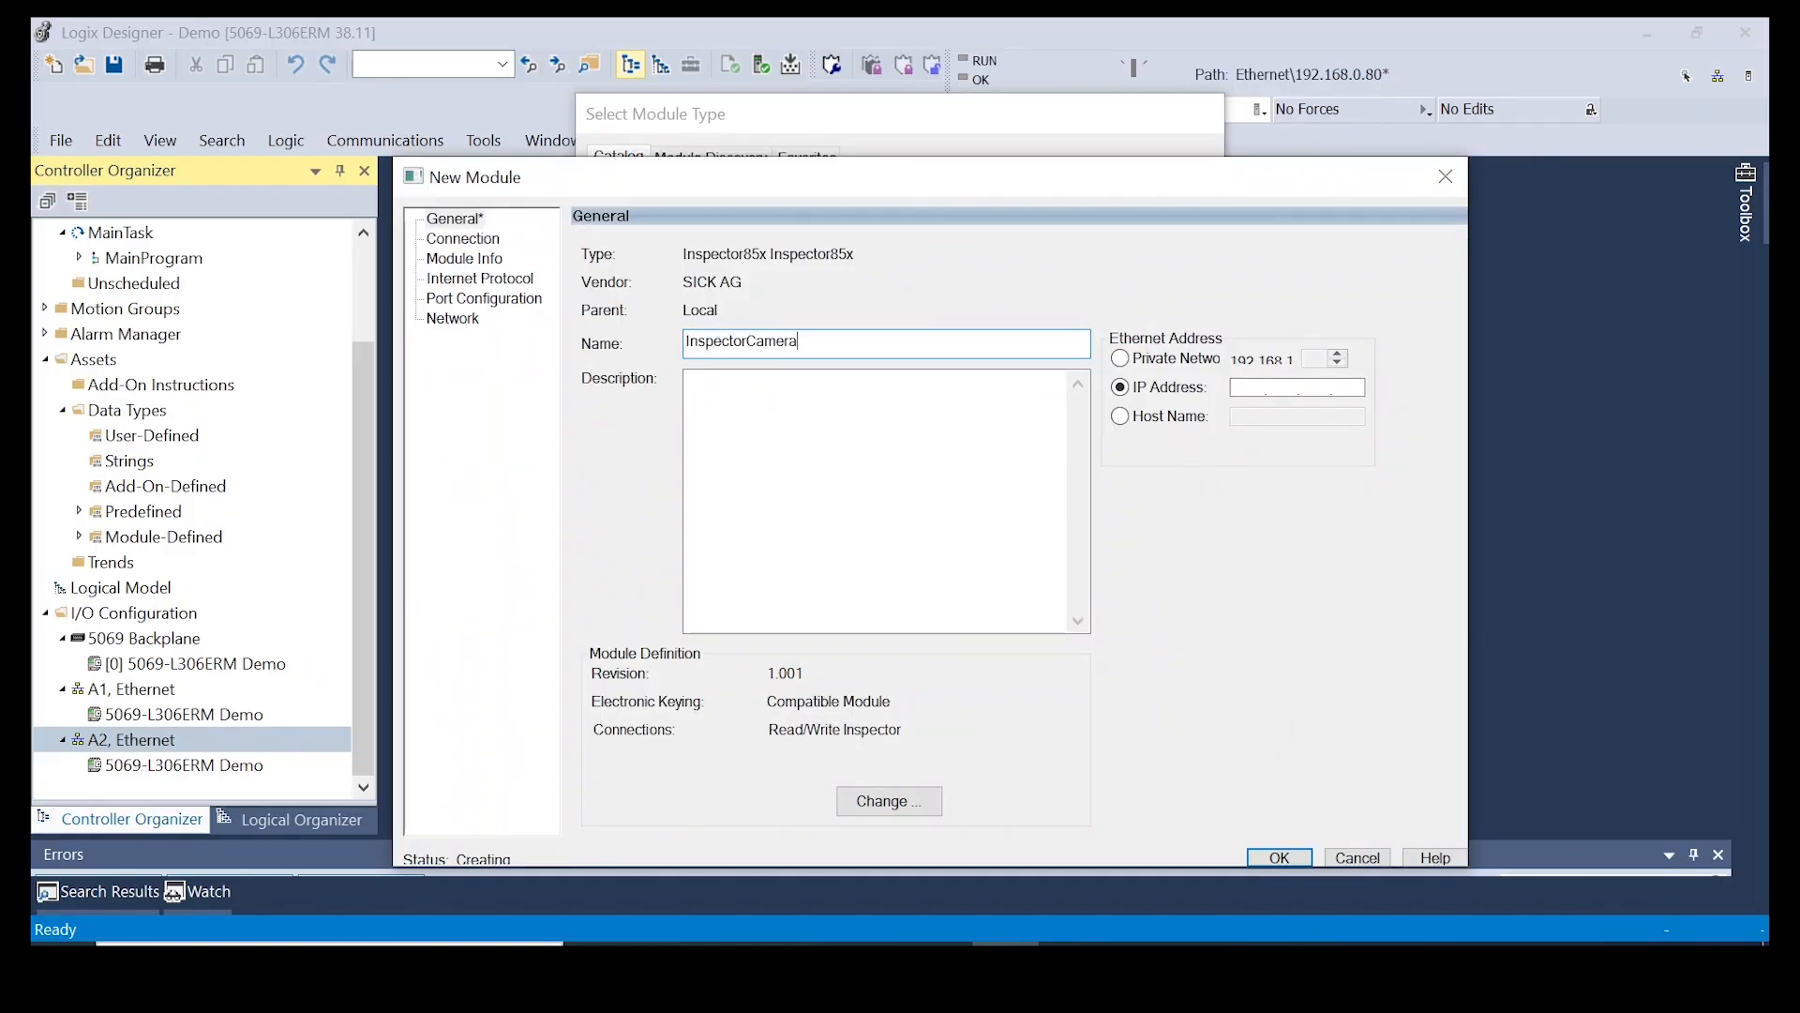
type("Moduel")
Switch to the camera's Intelligent Inspection page in the browser and look up the IP address in its Fieldbus configuration
left_click(733, 964)
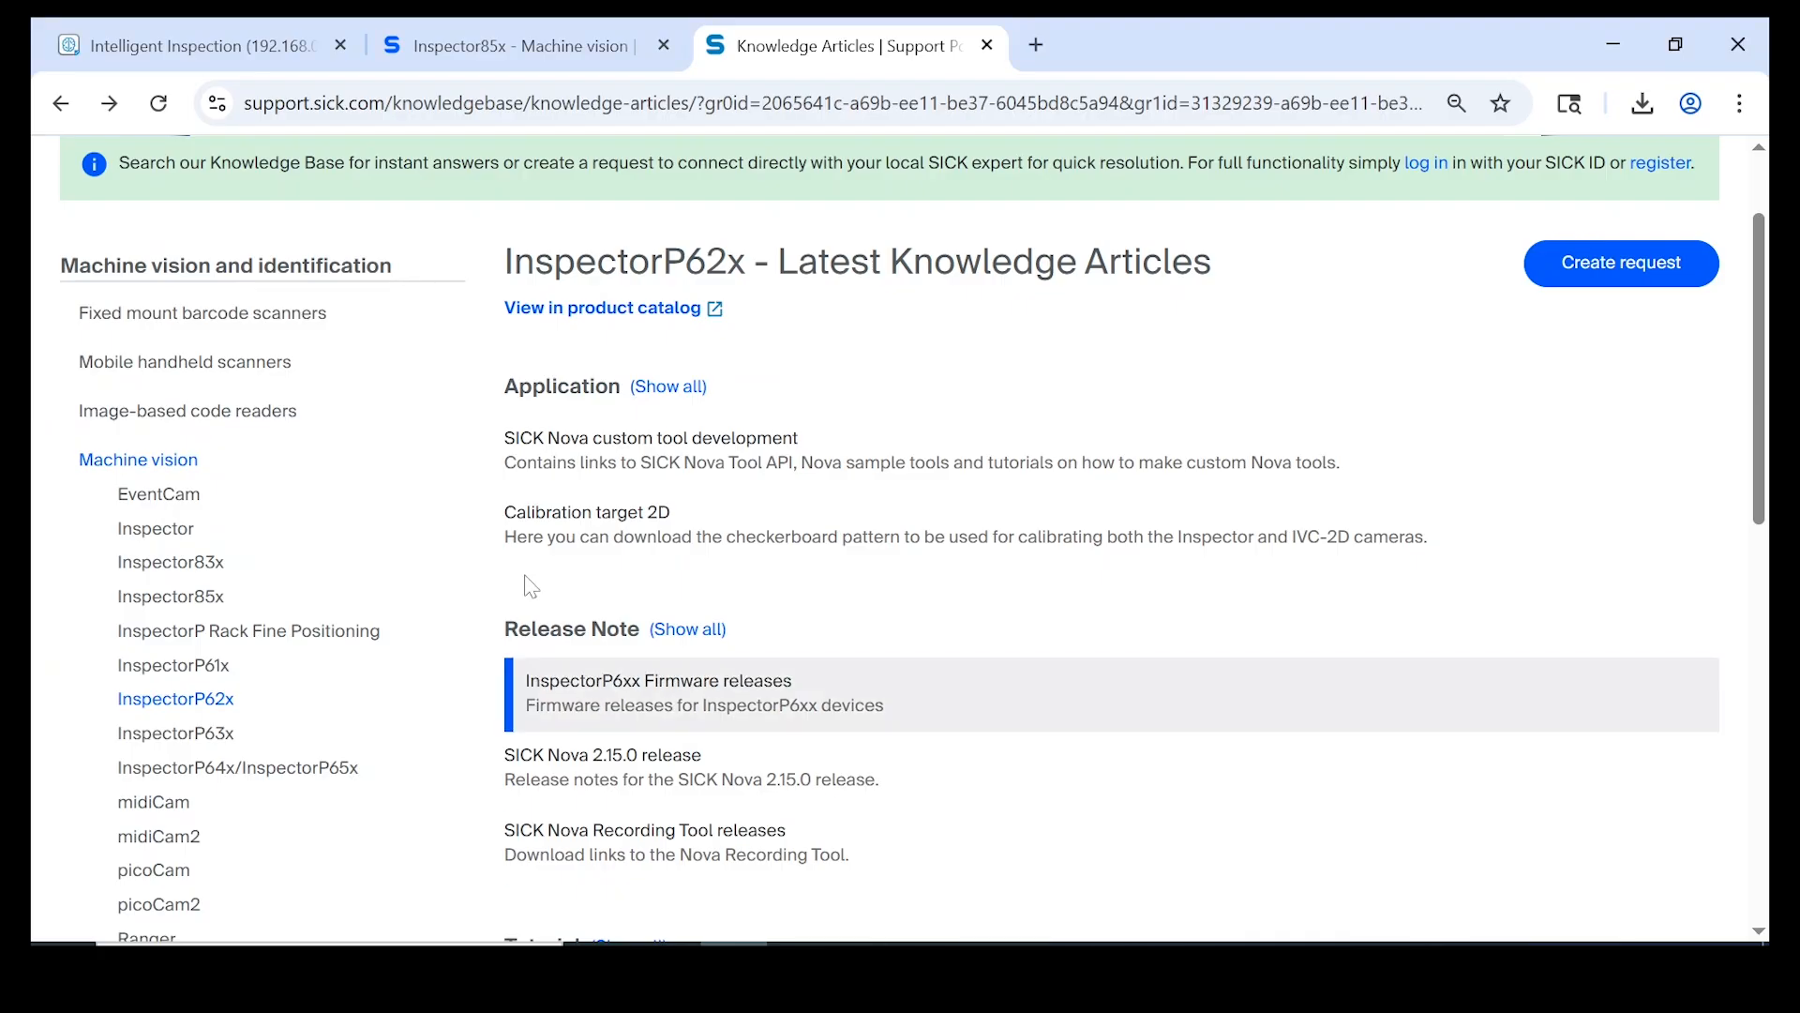
left_click(198, 38)
left_click(184, 236)
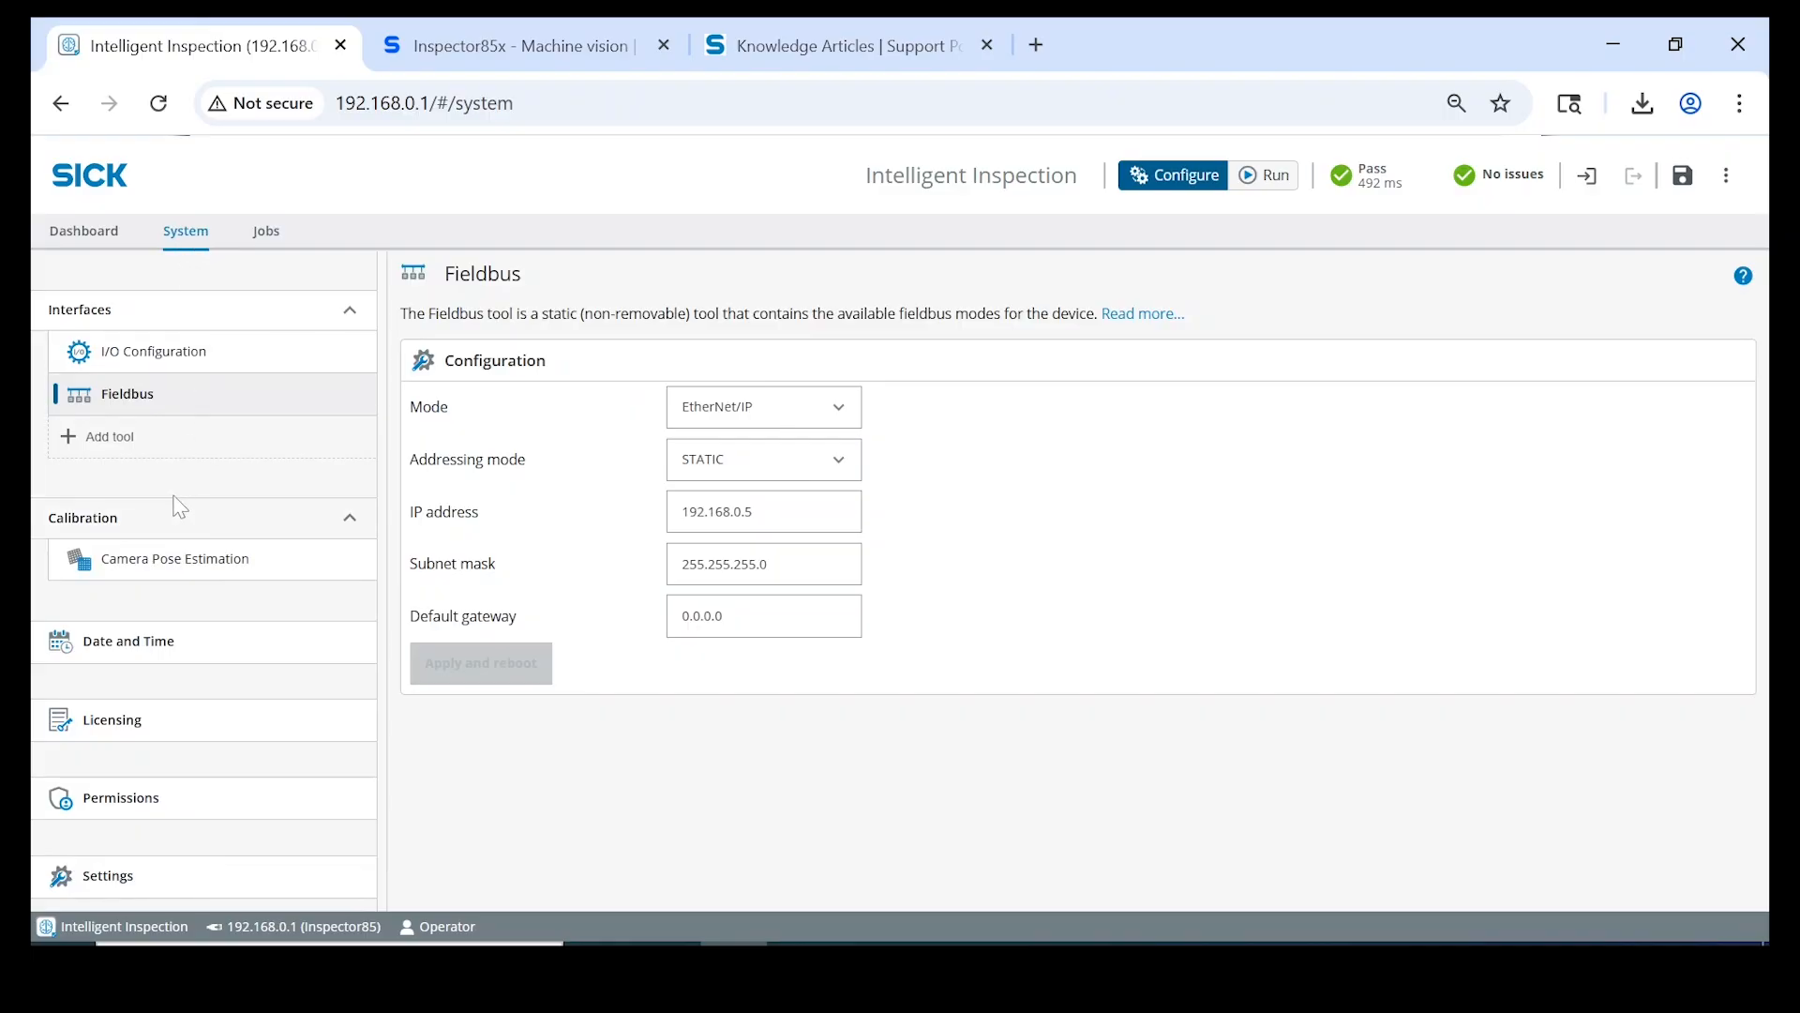
left_click(122, 398)
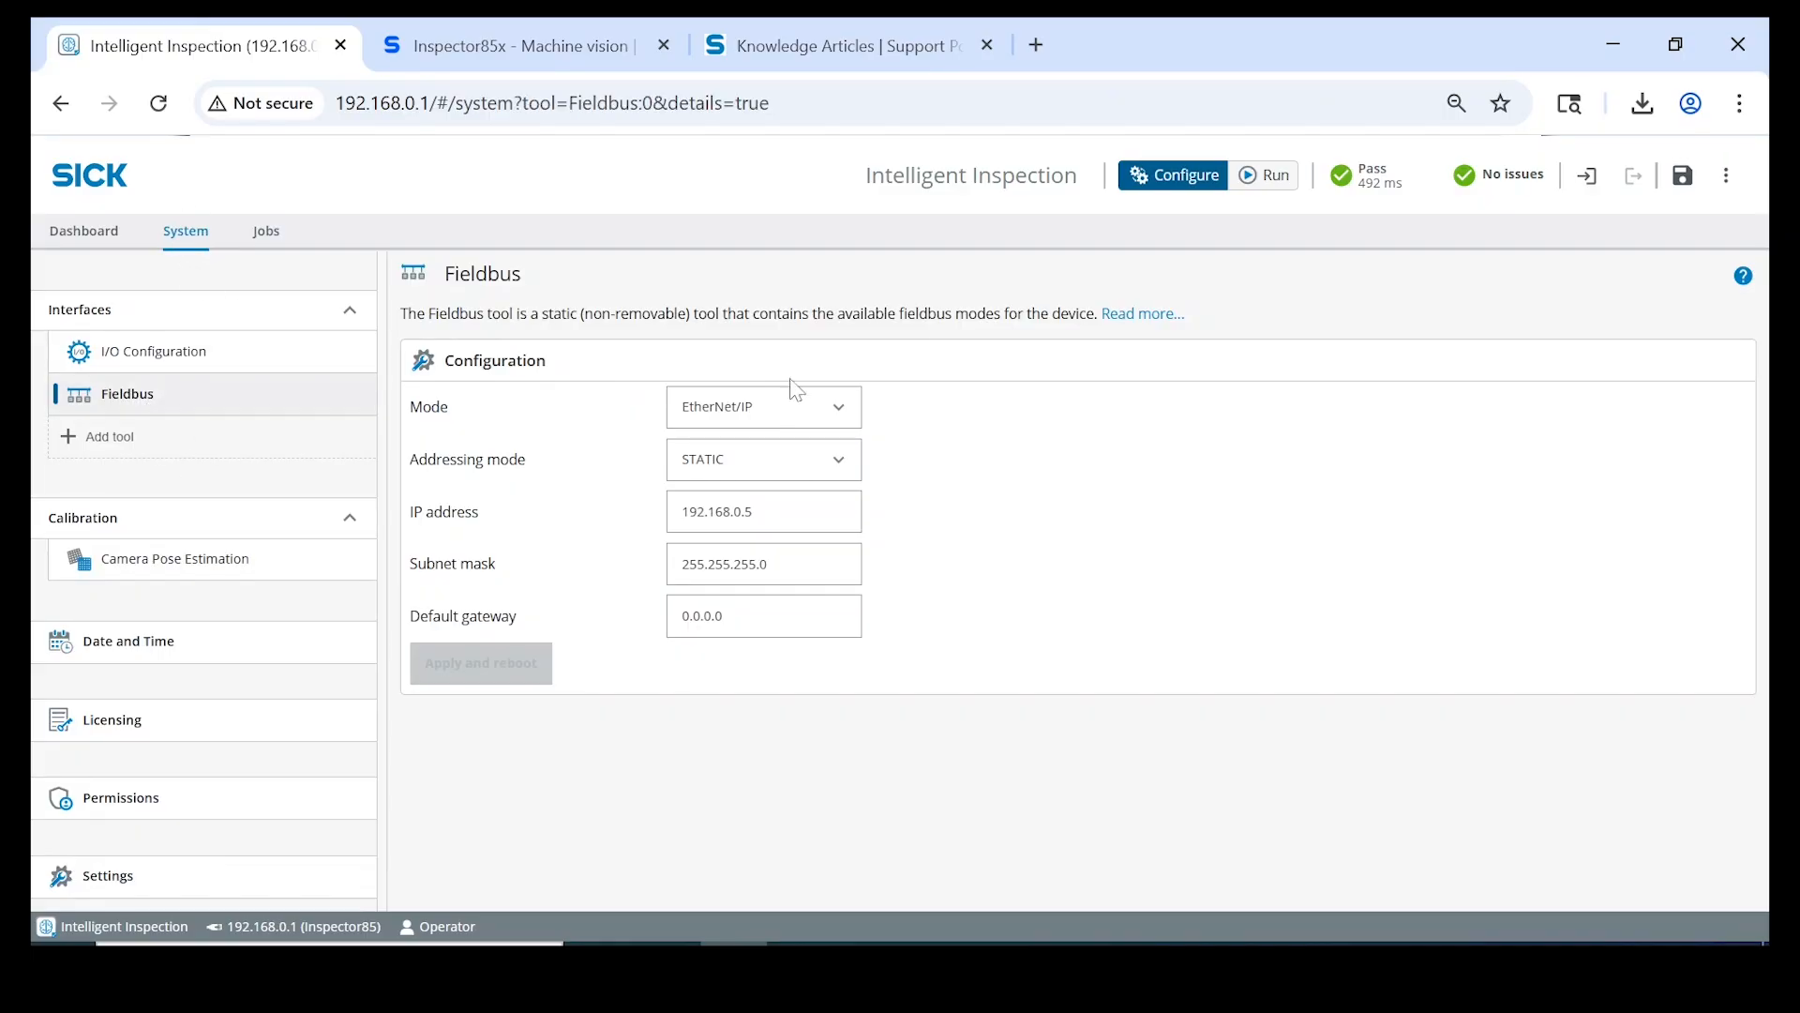
left_click(745, 511)
left_click_drag(754, 512, 730, 512)
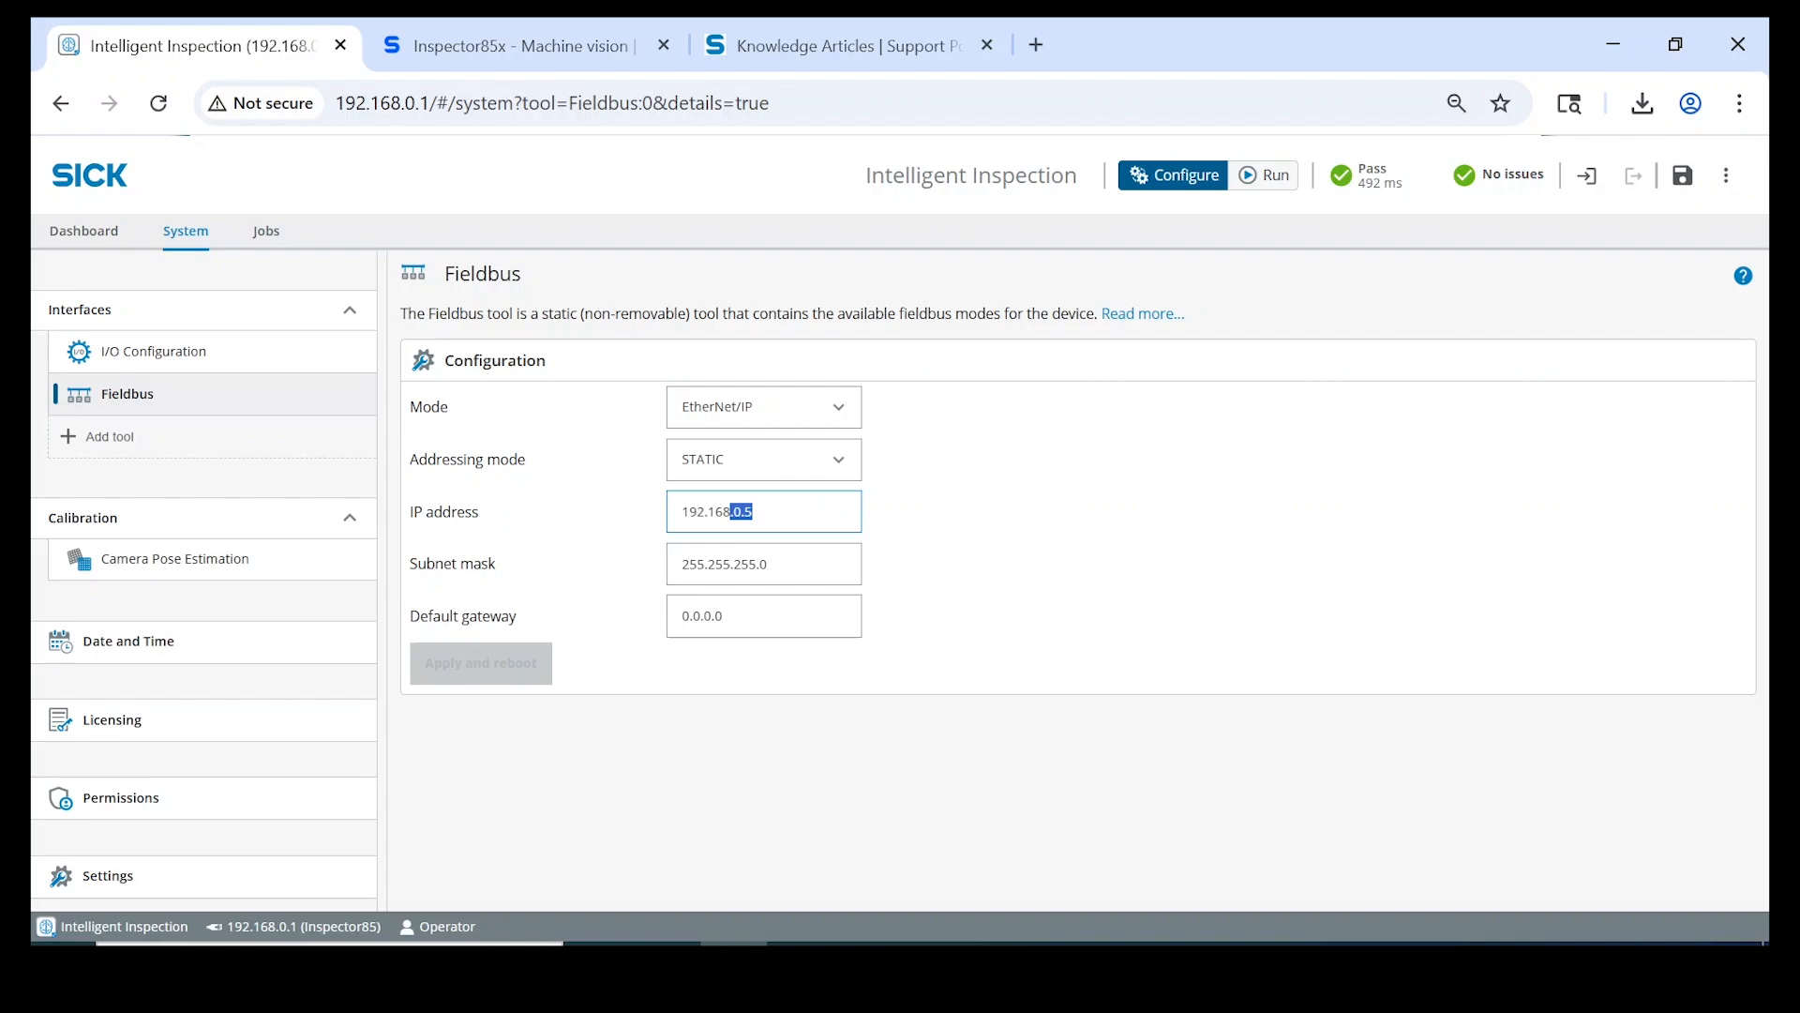
left_click(754, 512)
Switch back to Logix Designer, set the new module's IP address to 192.168.0.5, and finish creating it
key("alt+Tab")
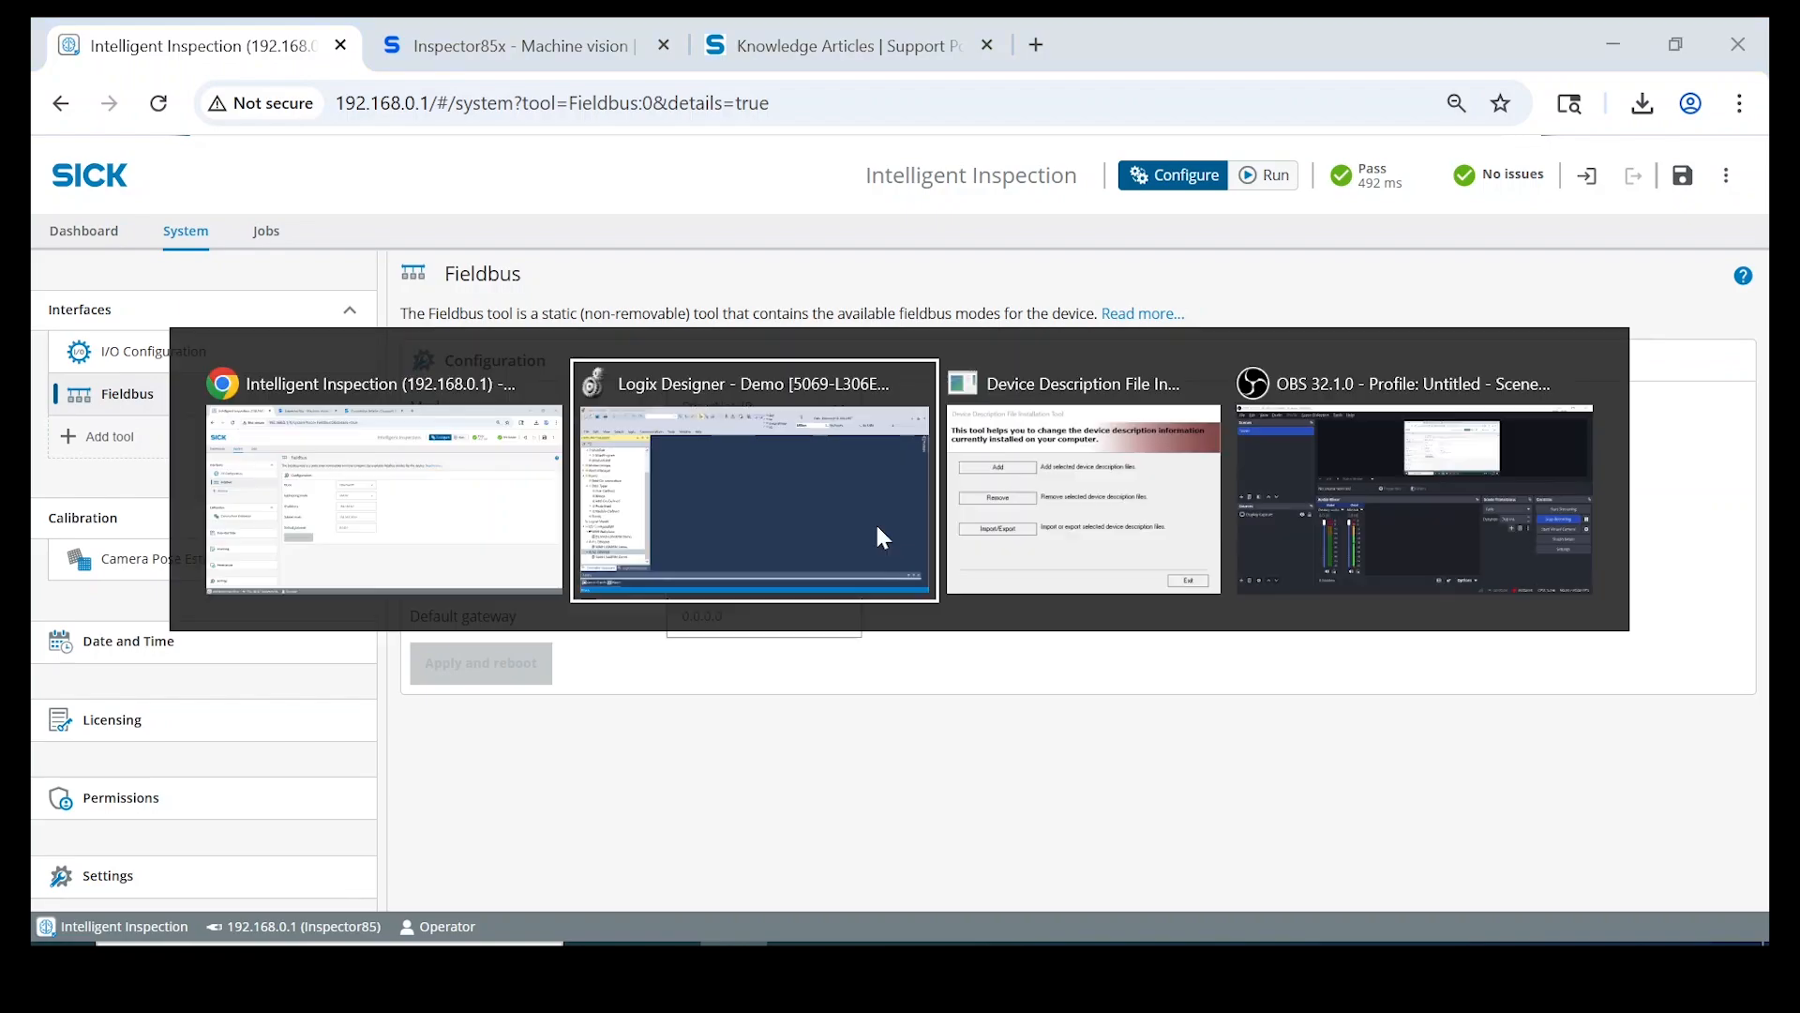
type("1")
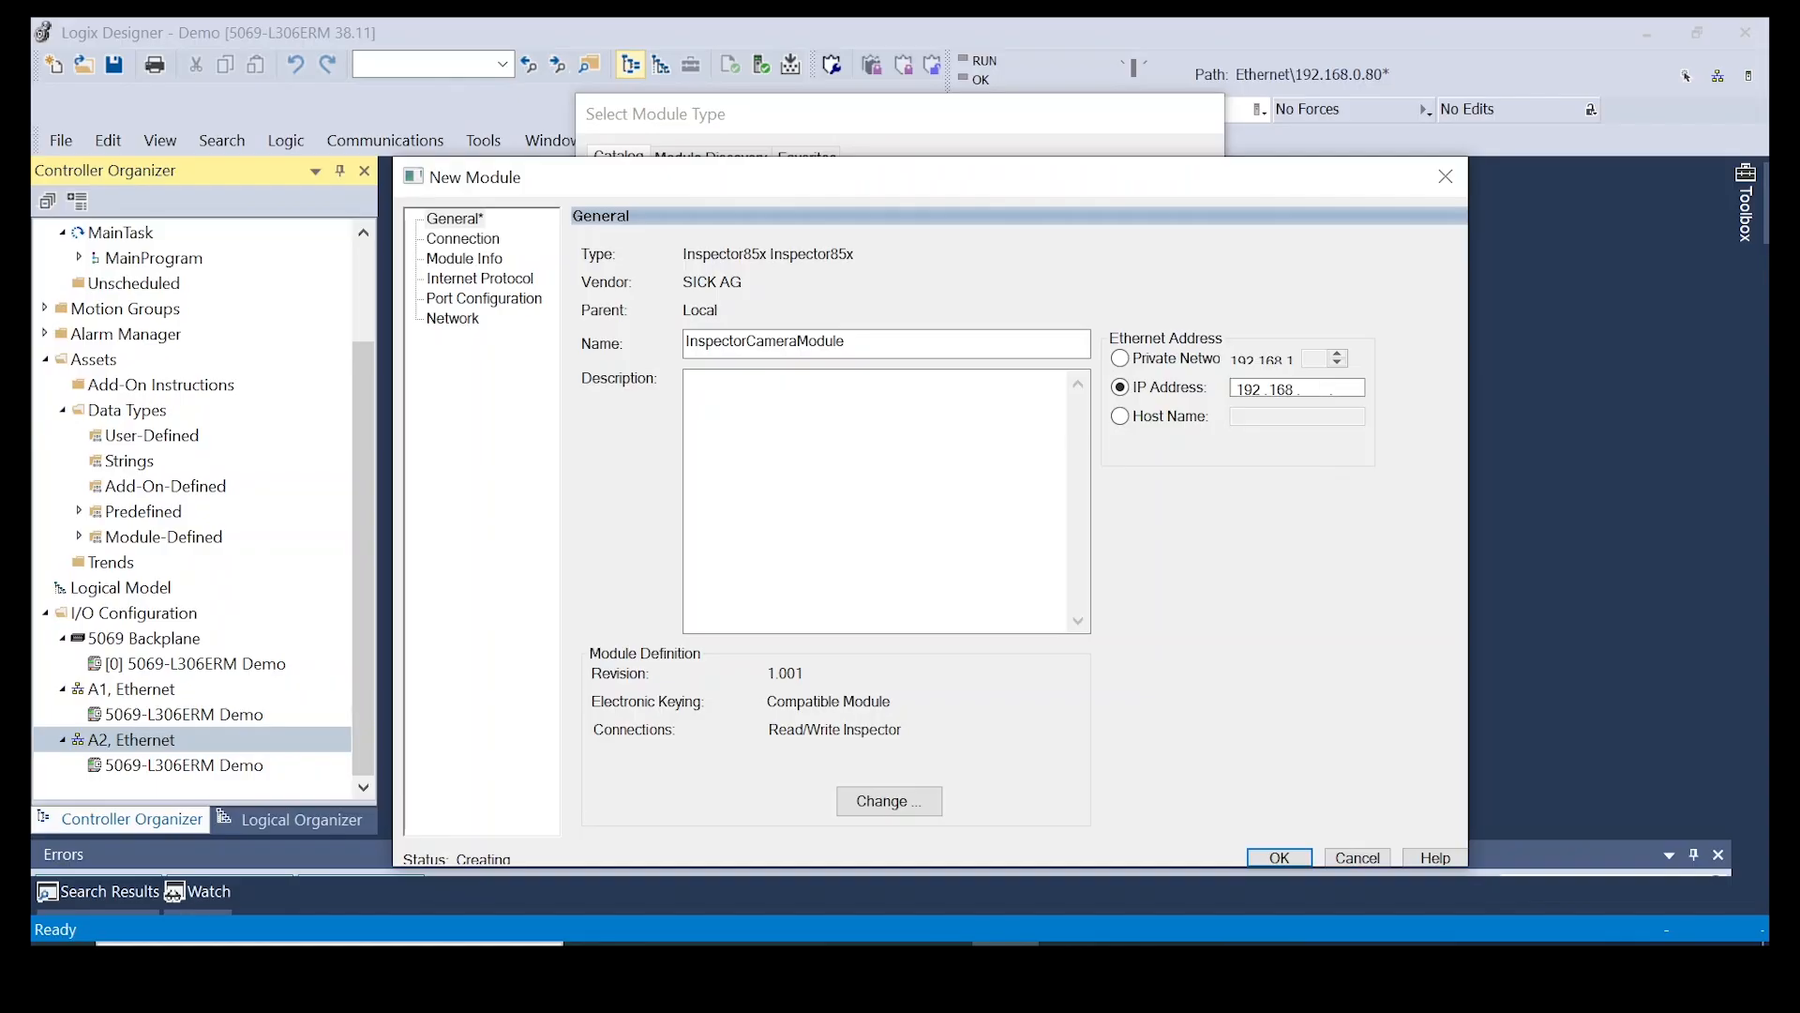
type("92.168.0.")
left_click(1276, 858)
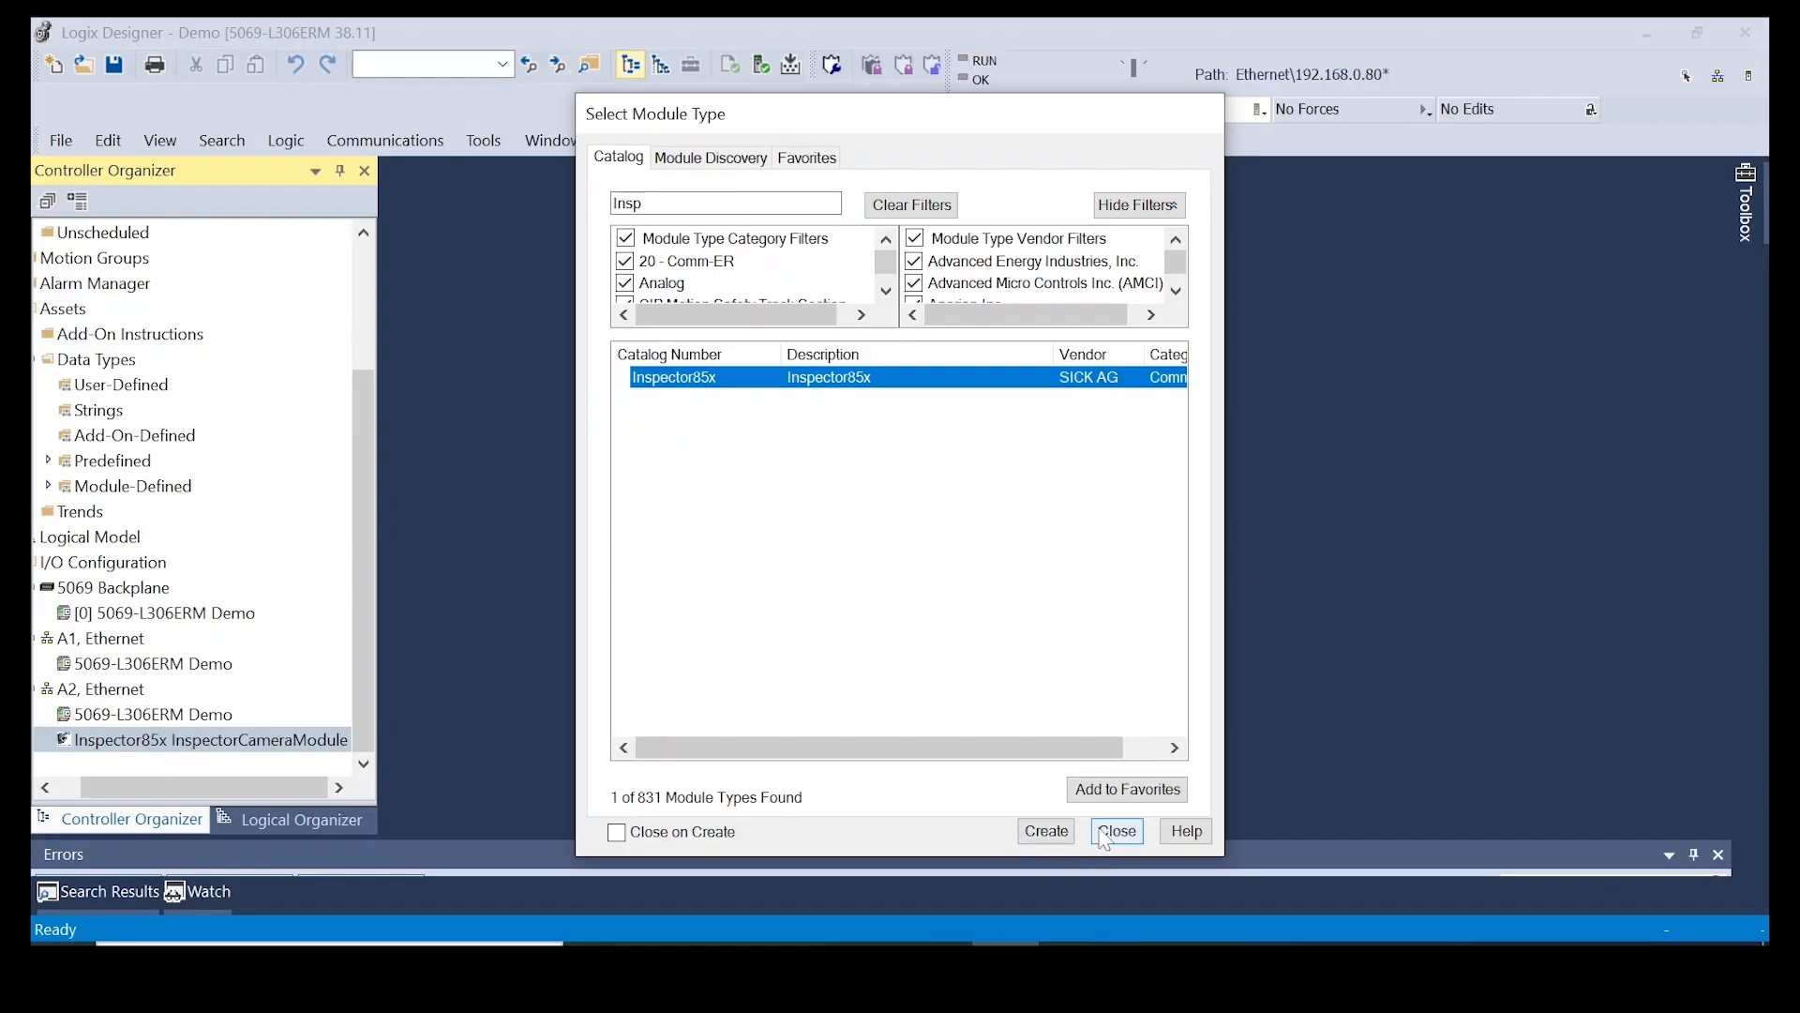
left_click(1104, 835)
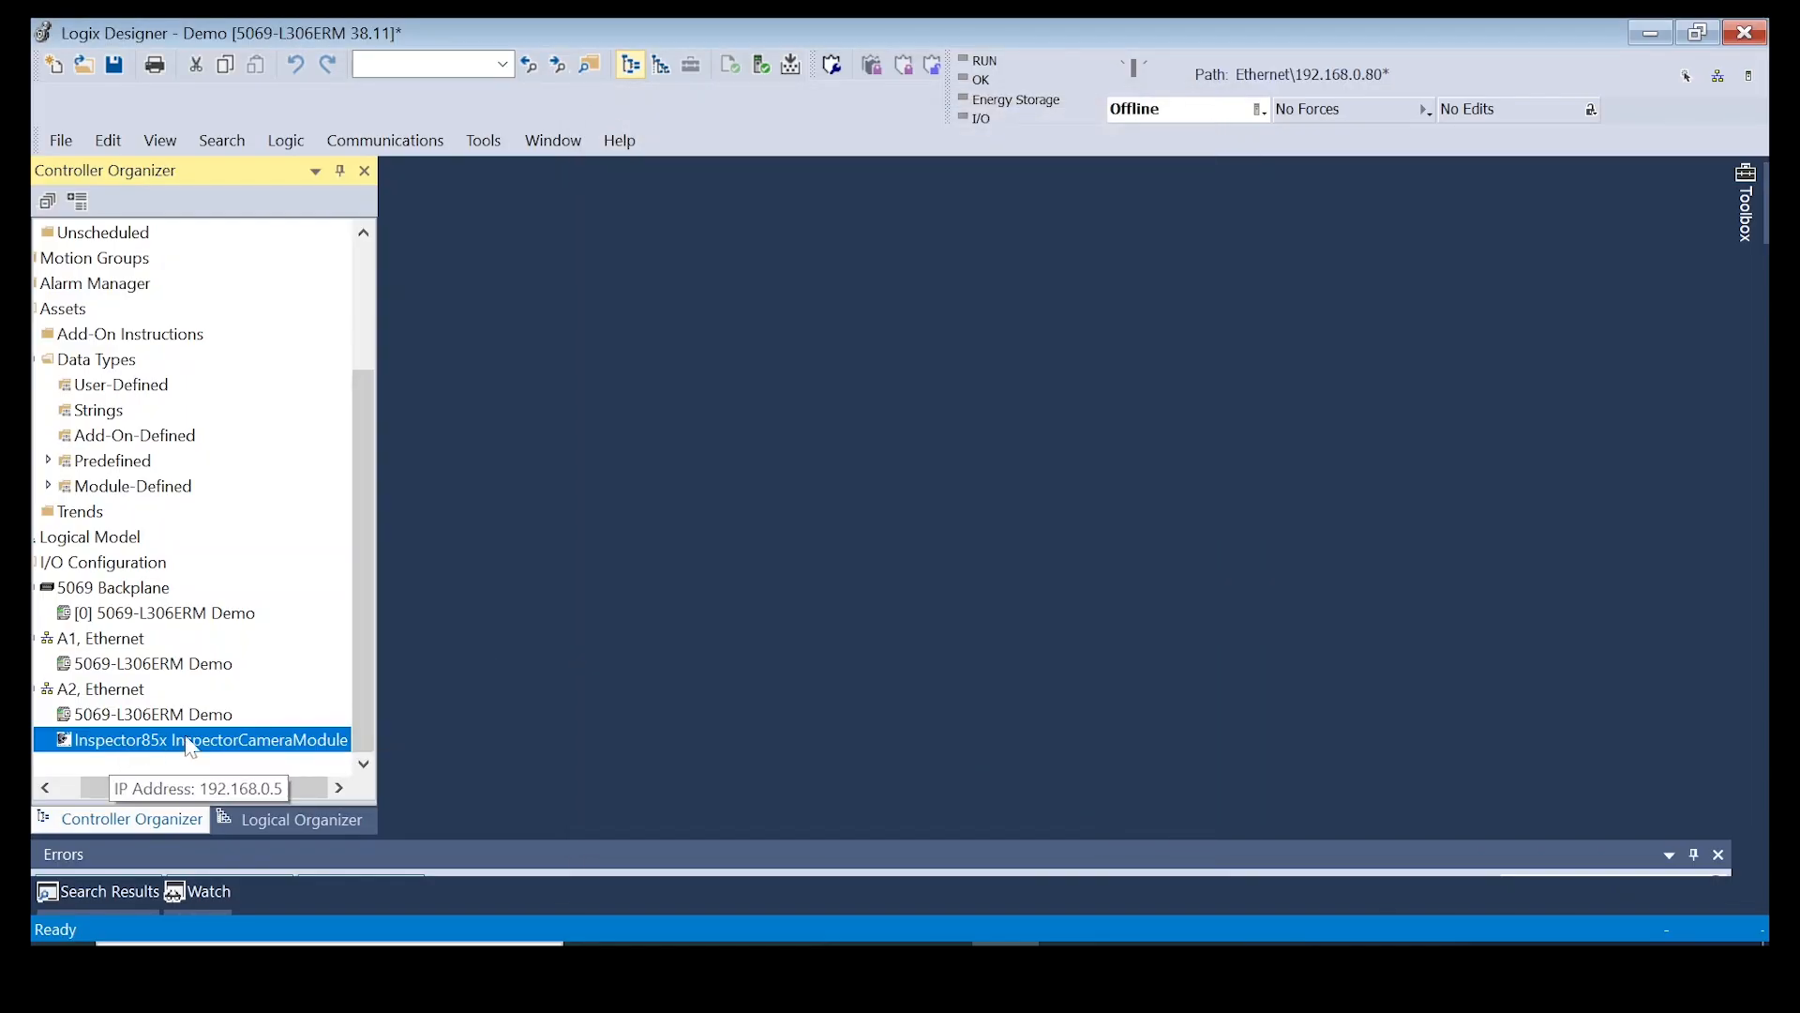
Switch to the Intelligent Inspection page and look at Job 1's EtherNet/IP tool with its UDT download for Rockwell PLCs
left_click_drag(107, 787, 78, 784)
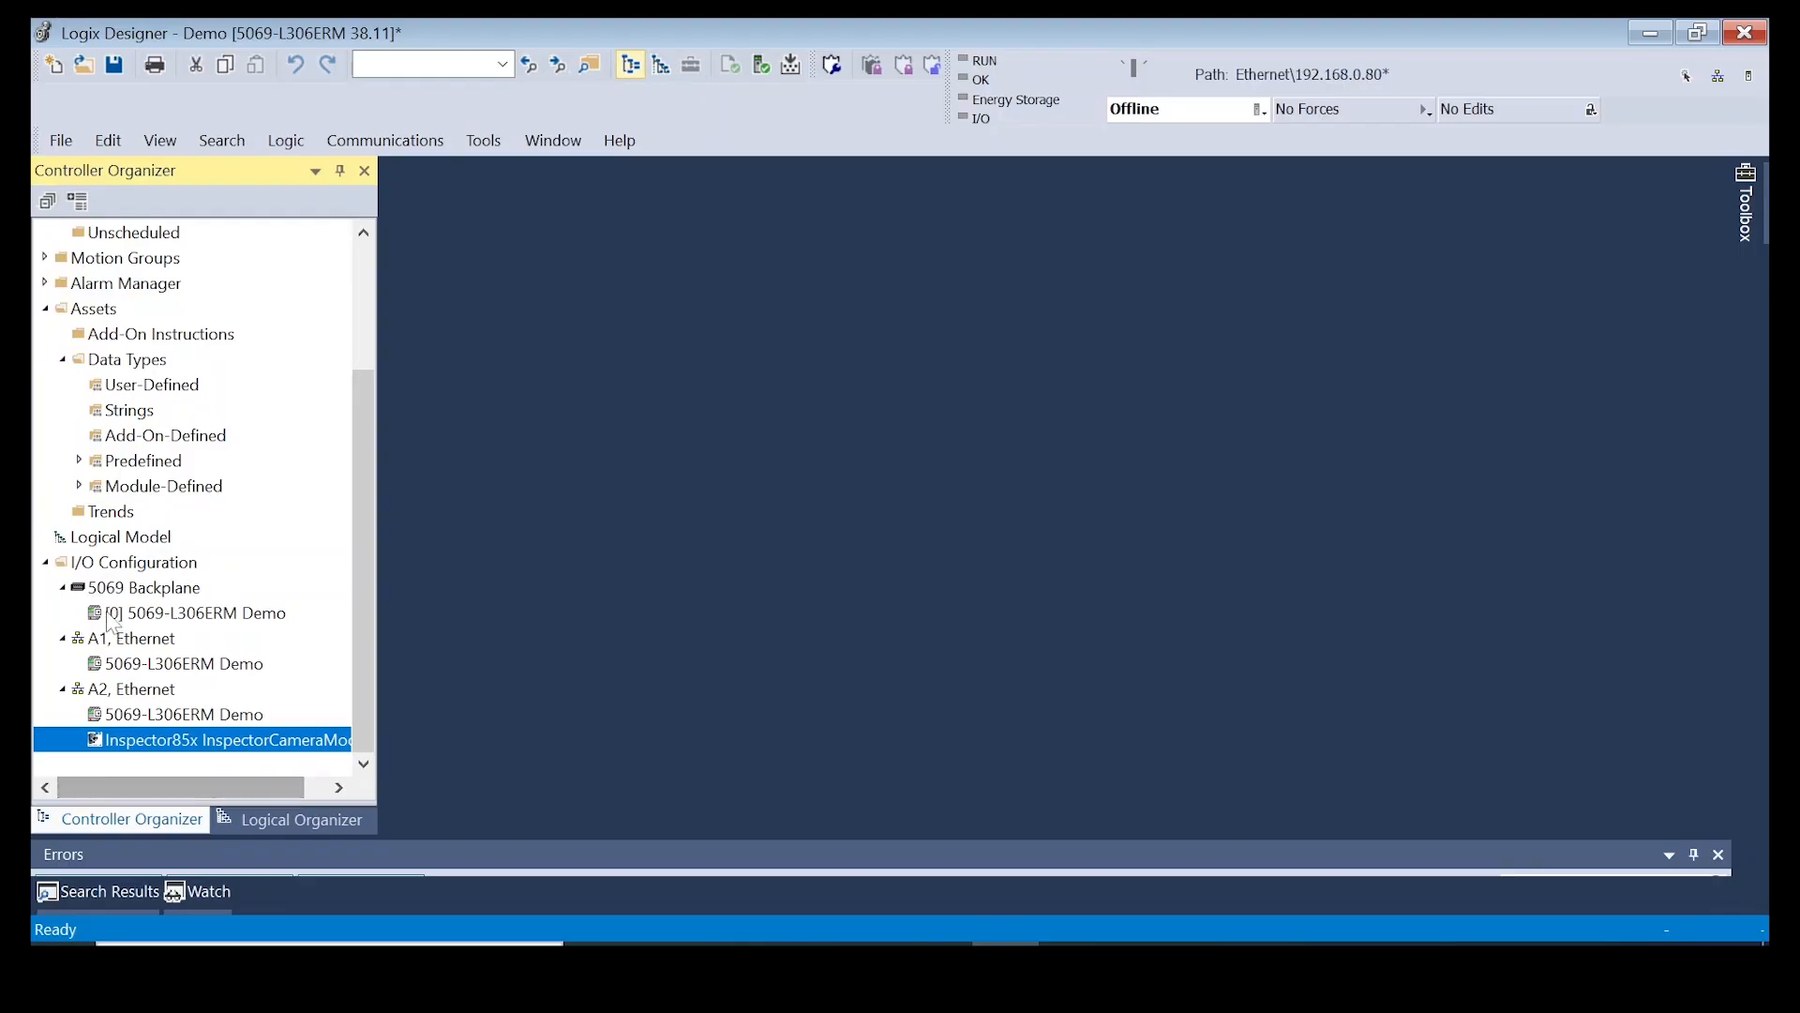
right_click(161, 385)
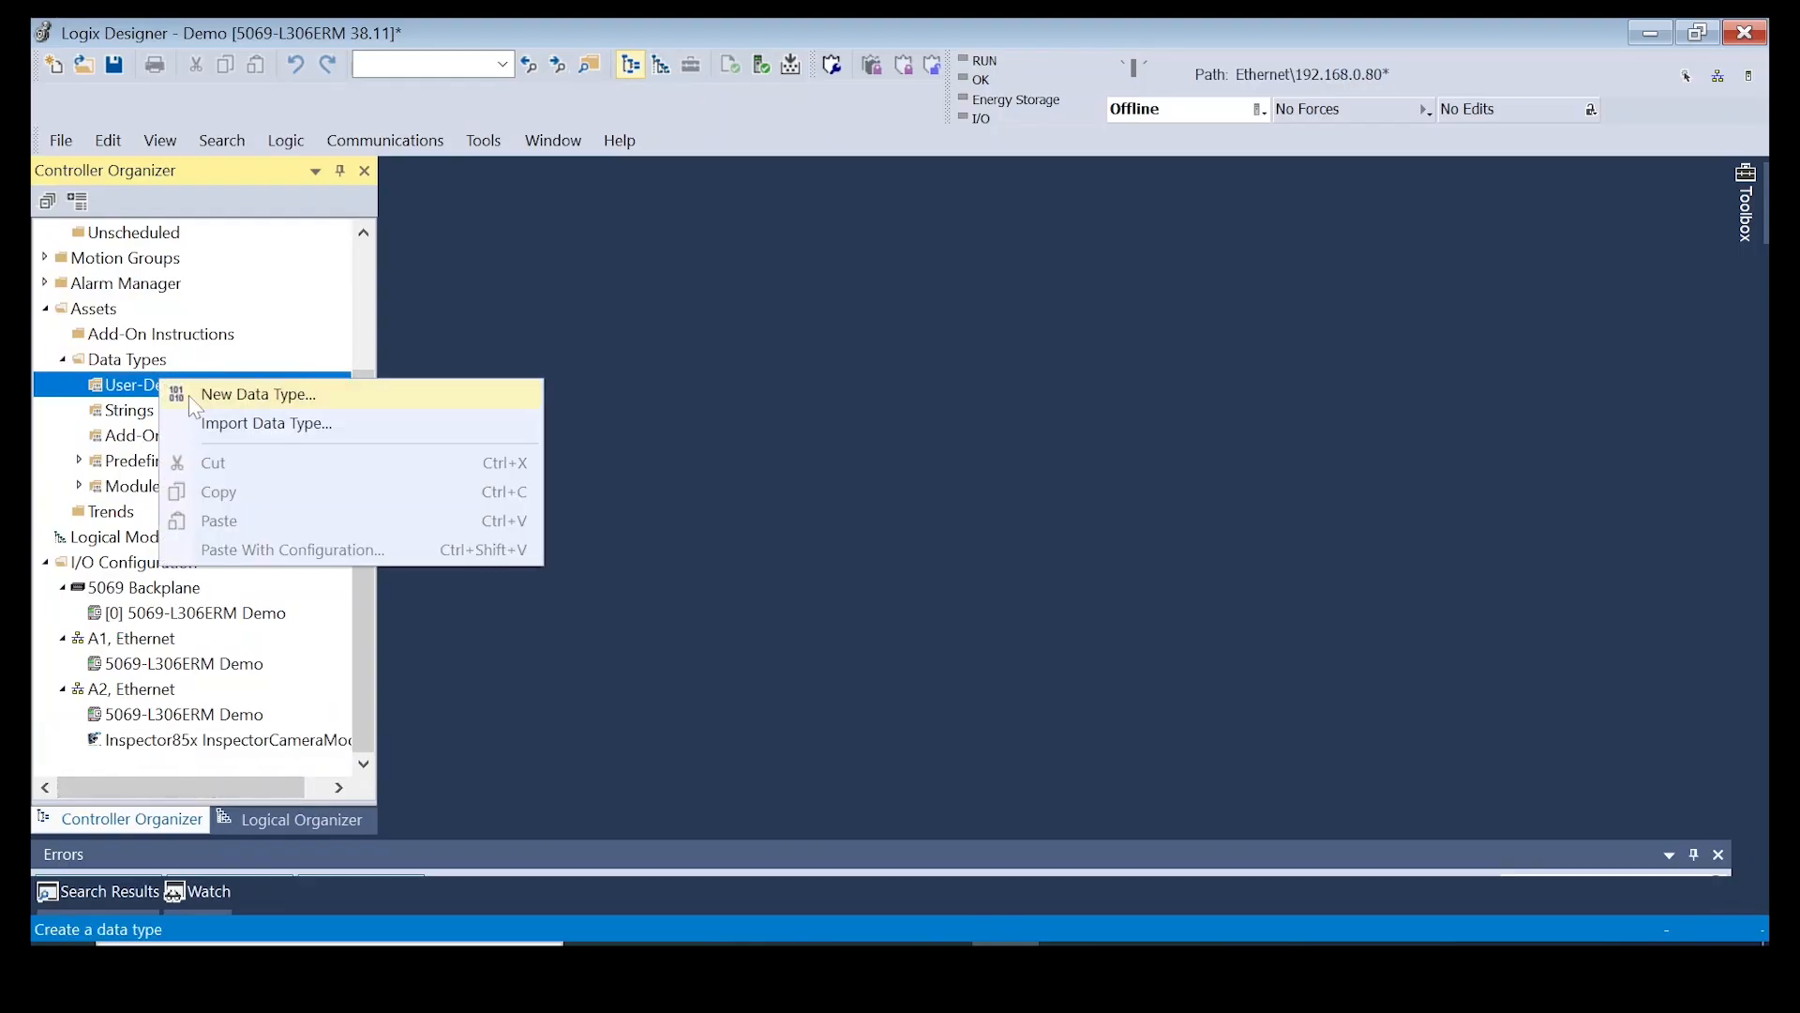
key("alt+Tab")
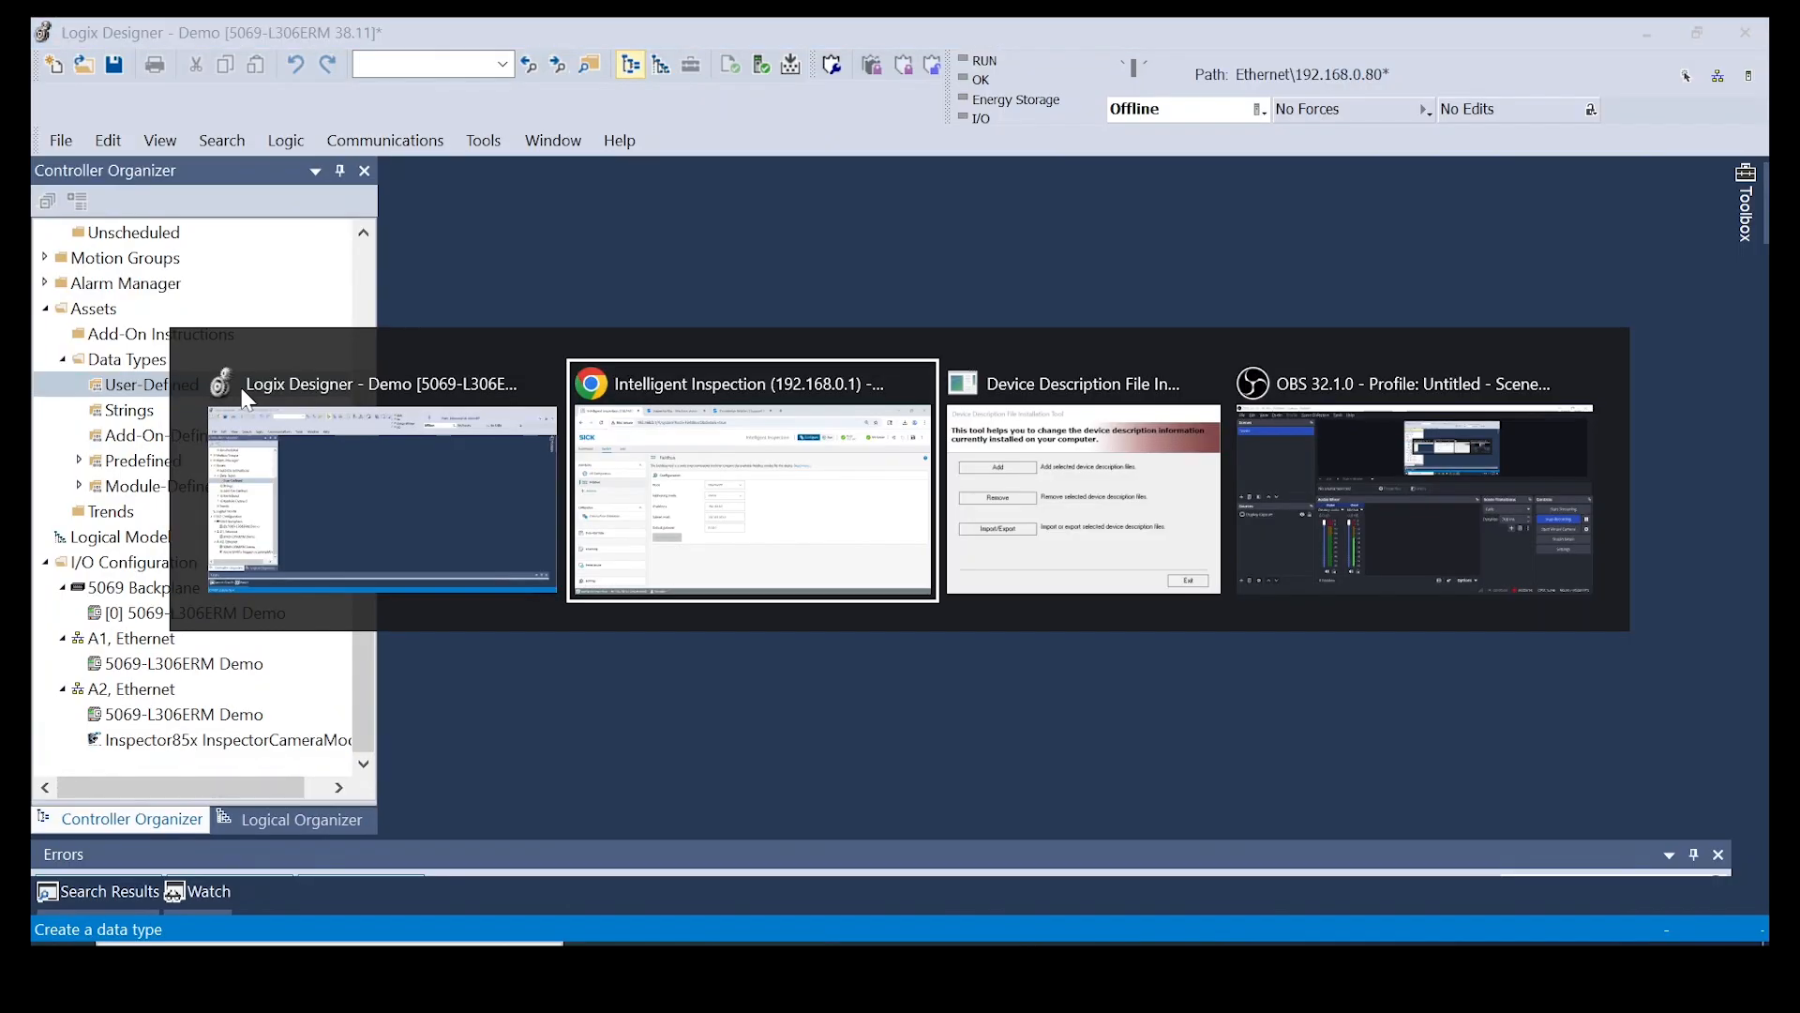
left_click(268, 232)
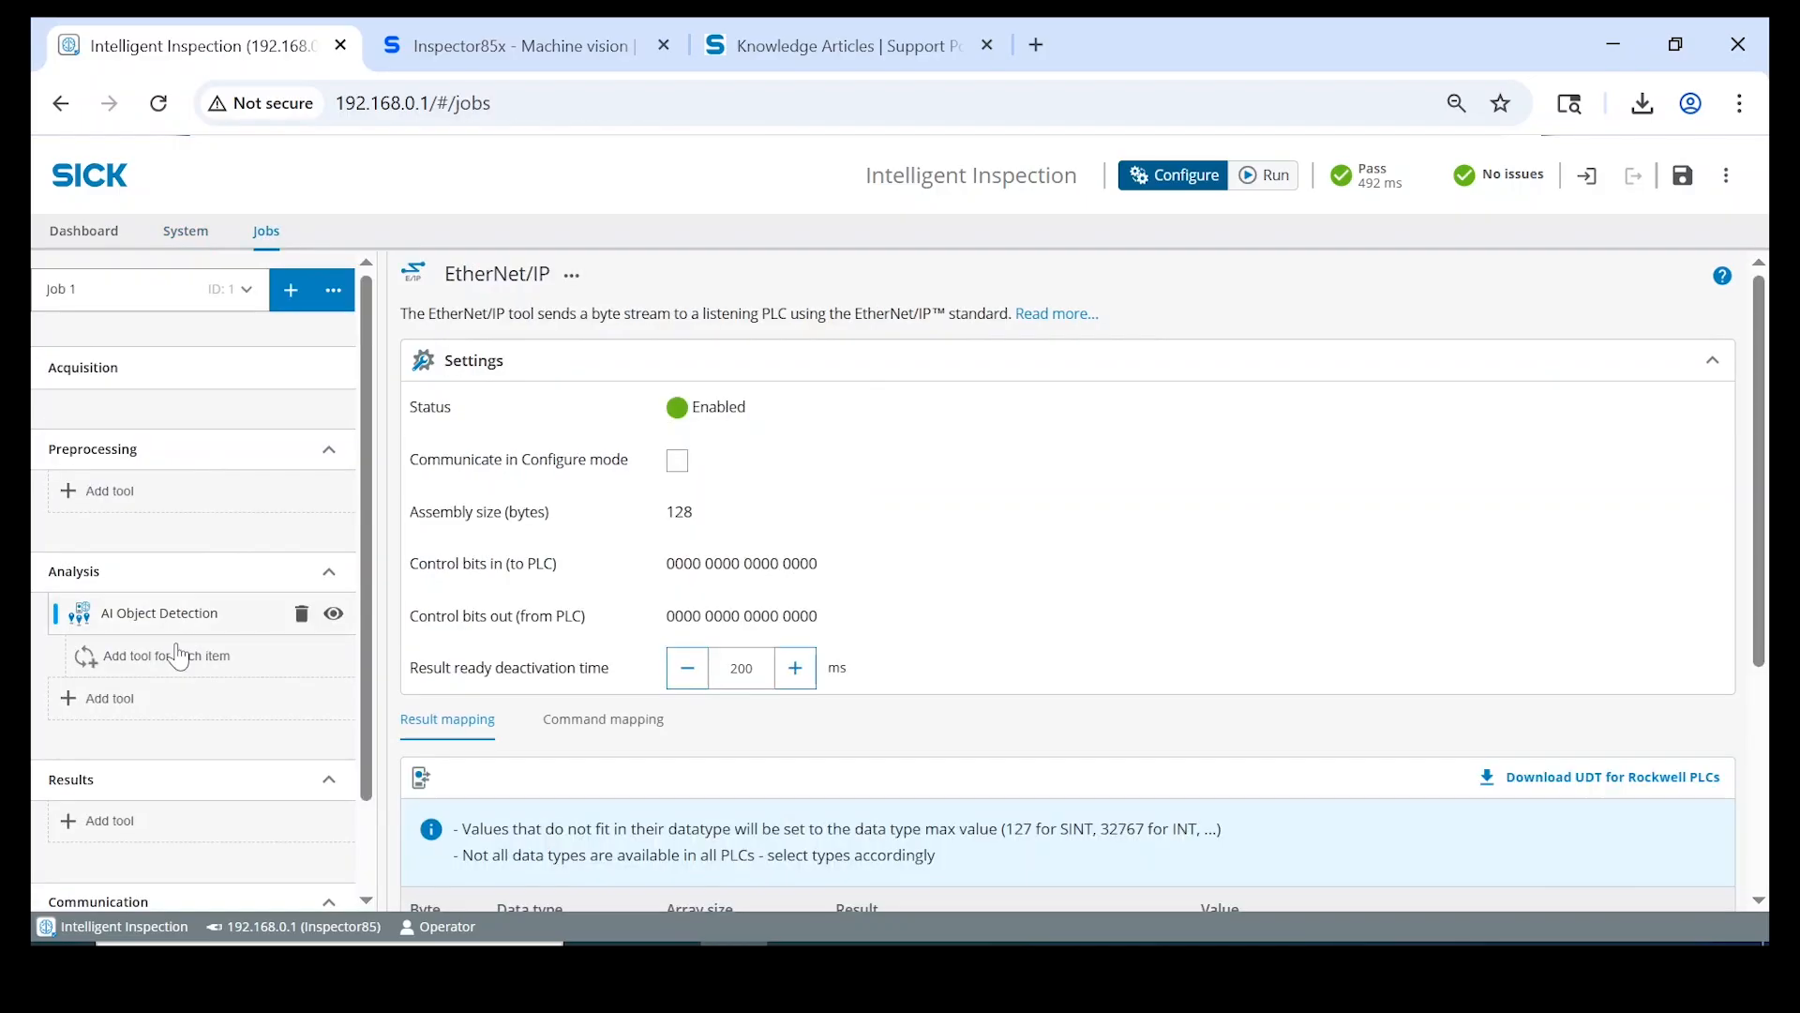
scroll(140, 652, "down", 3)
scroll(775, 723, "down", 4)
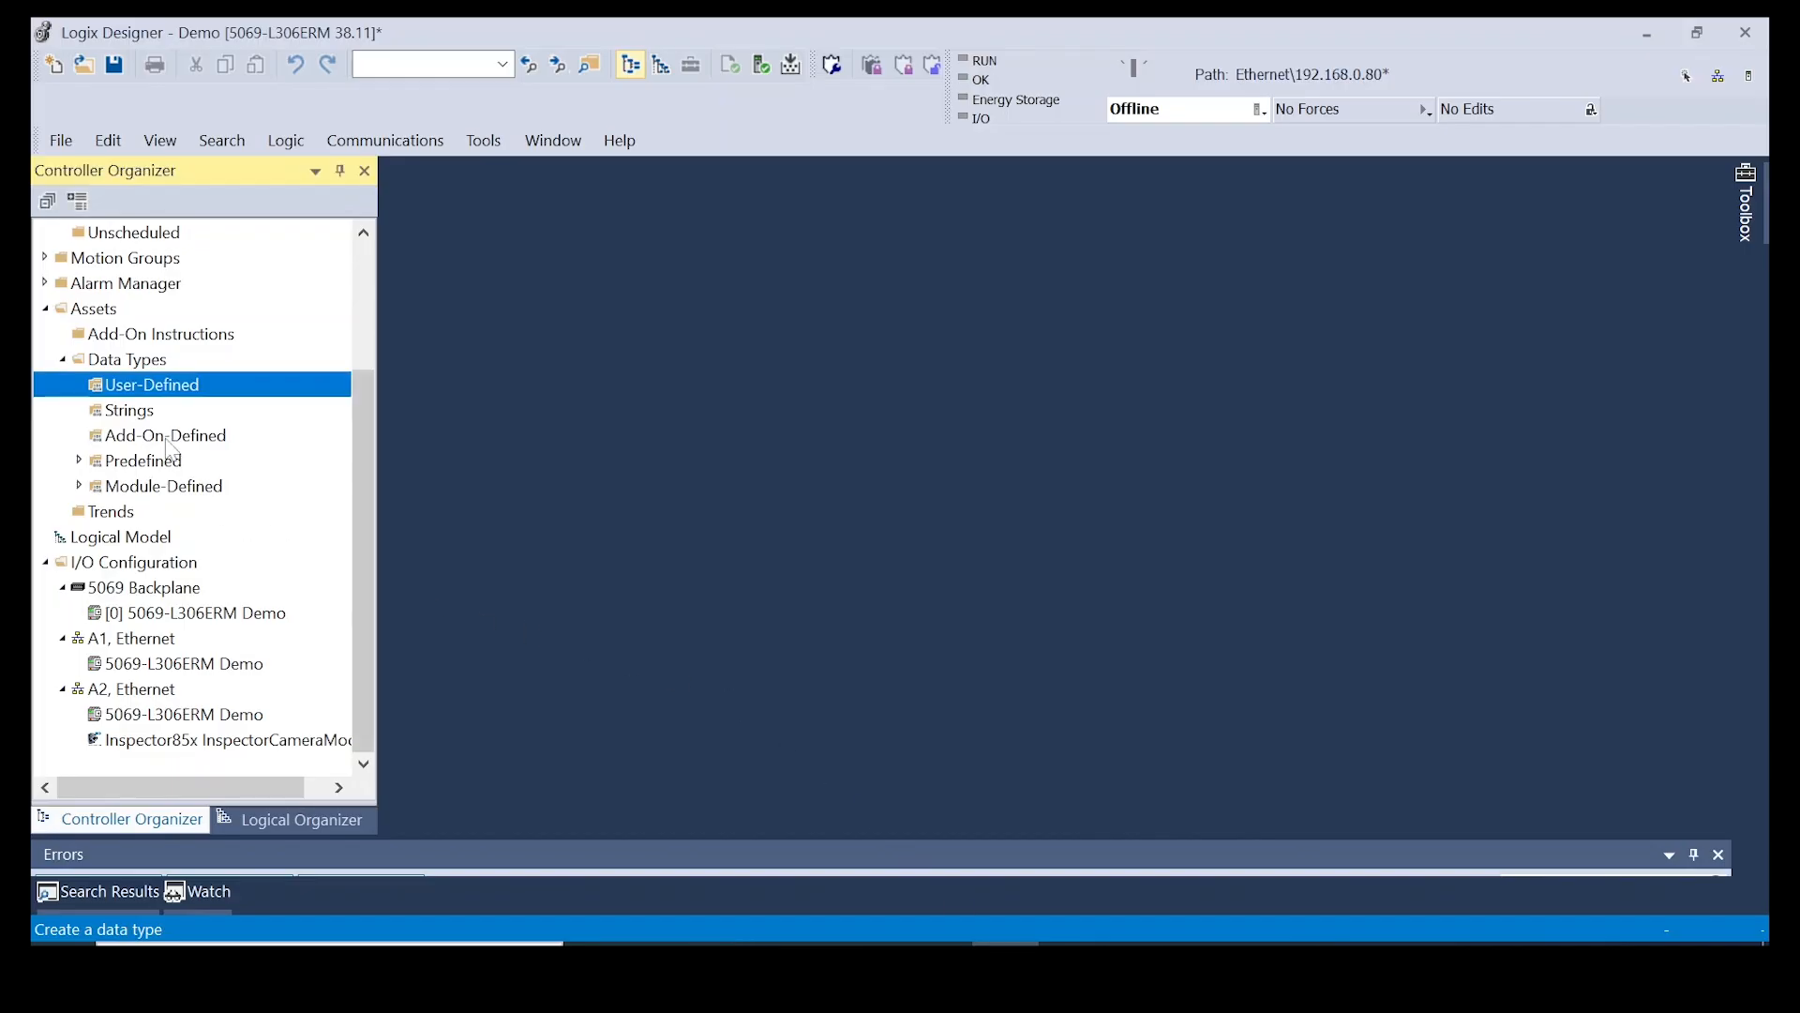
Import Job 1_results.L5X from Downloads as a user-defined data type in Logix Designer, keeping the name nova_inspector_Job_1_results
right_click(138, 399)
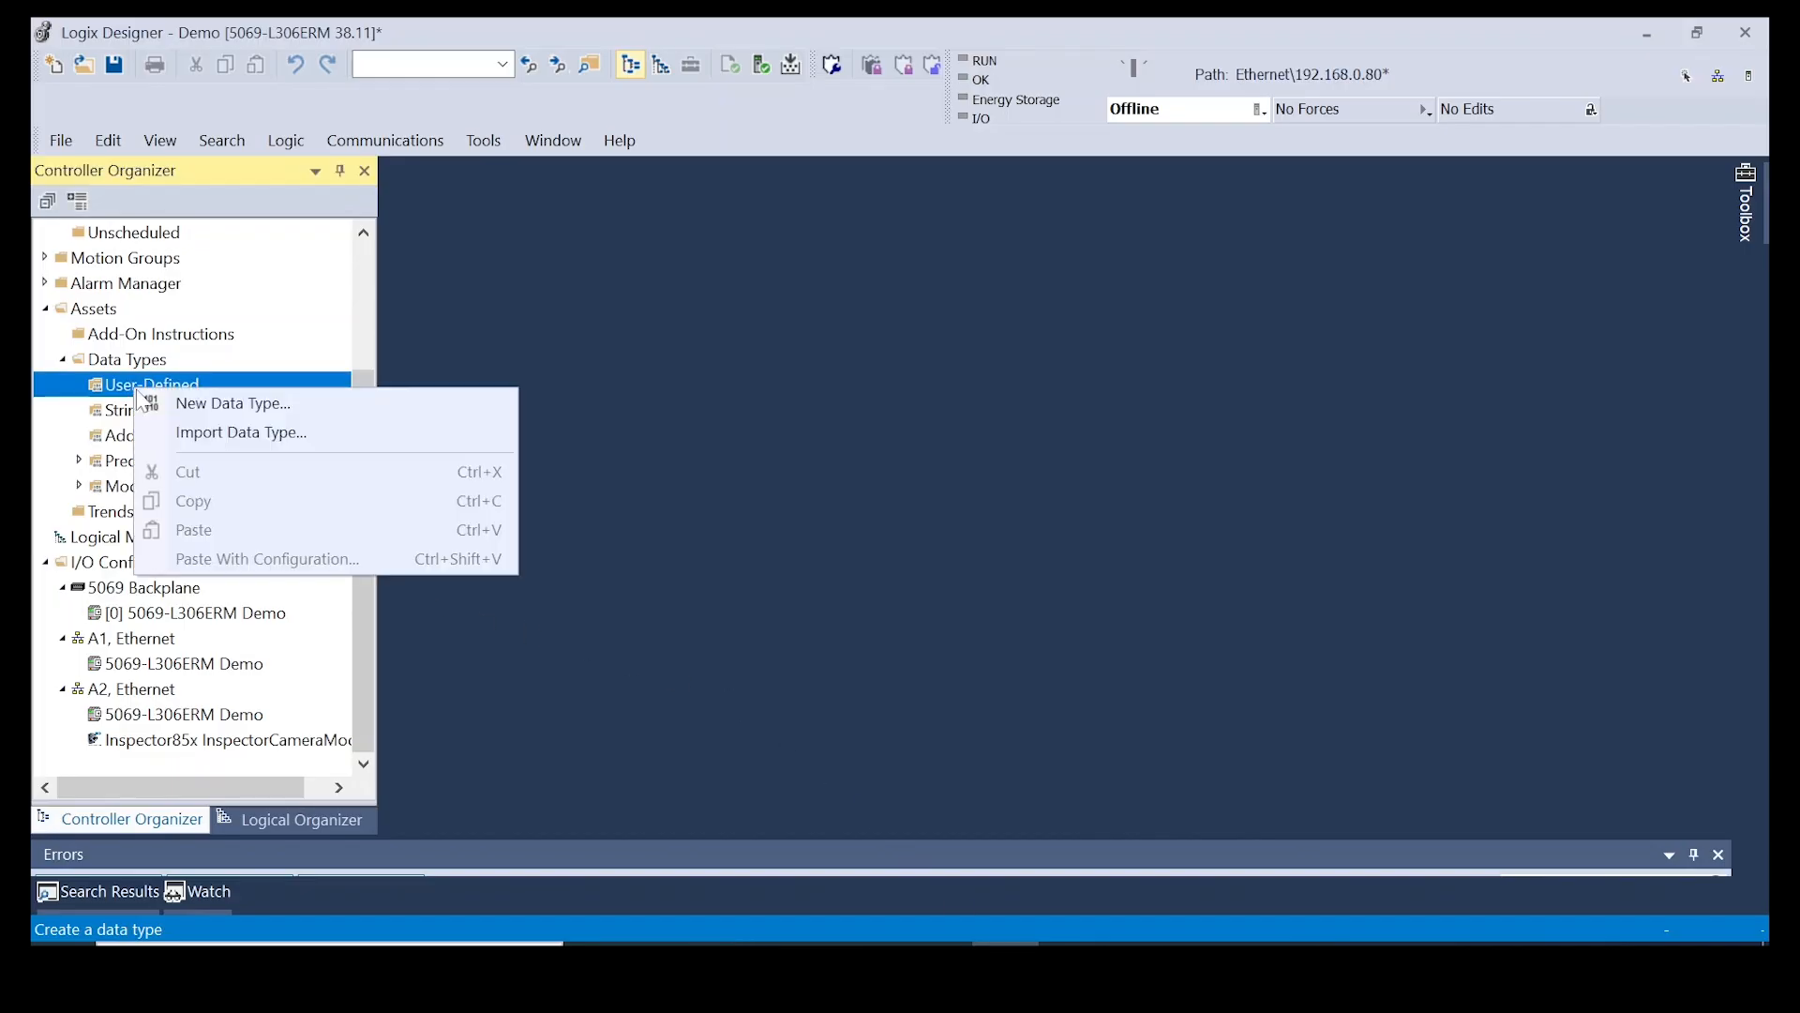
left_click(185, 433)
left_click(797, 310)
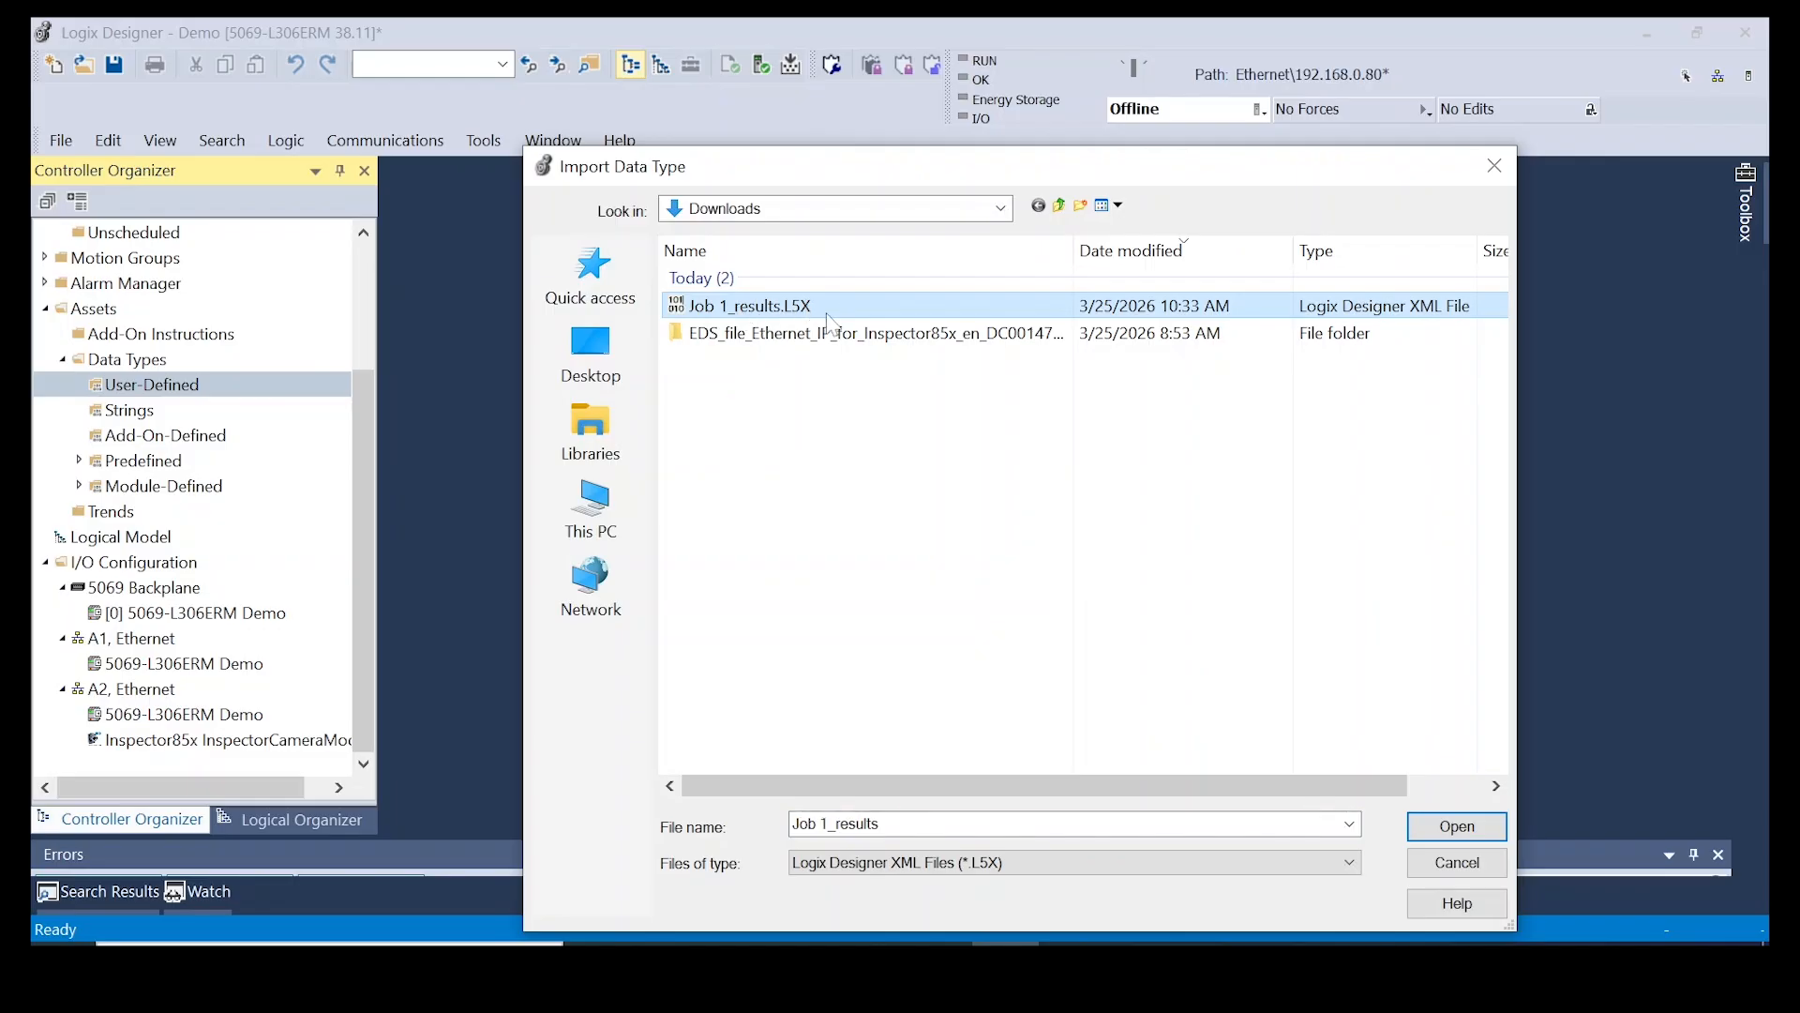
left_click(1473, 833)
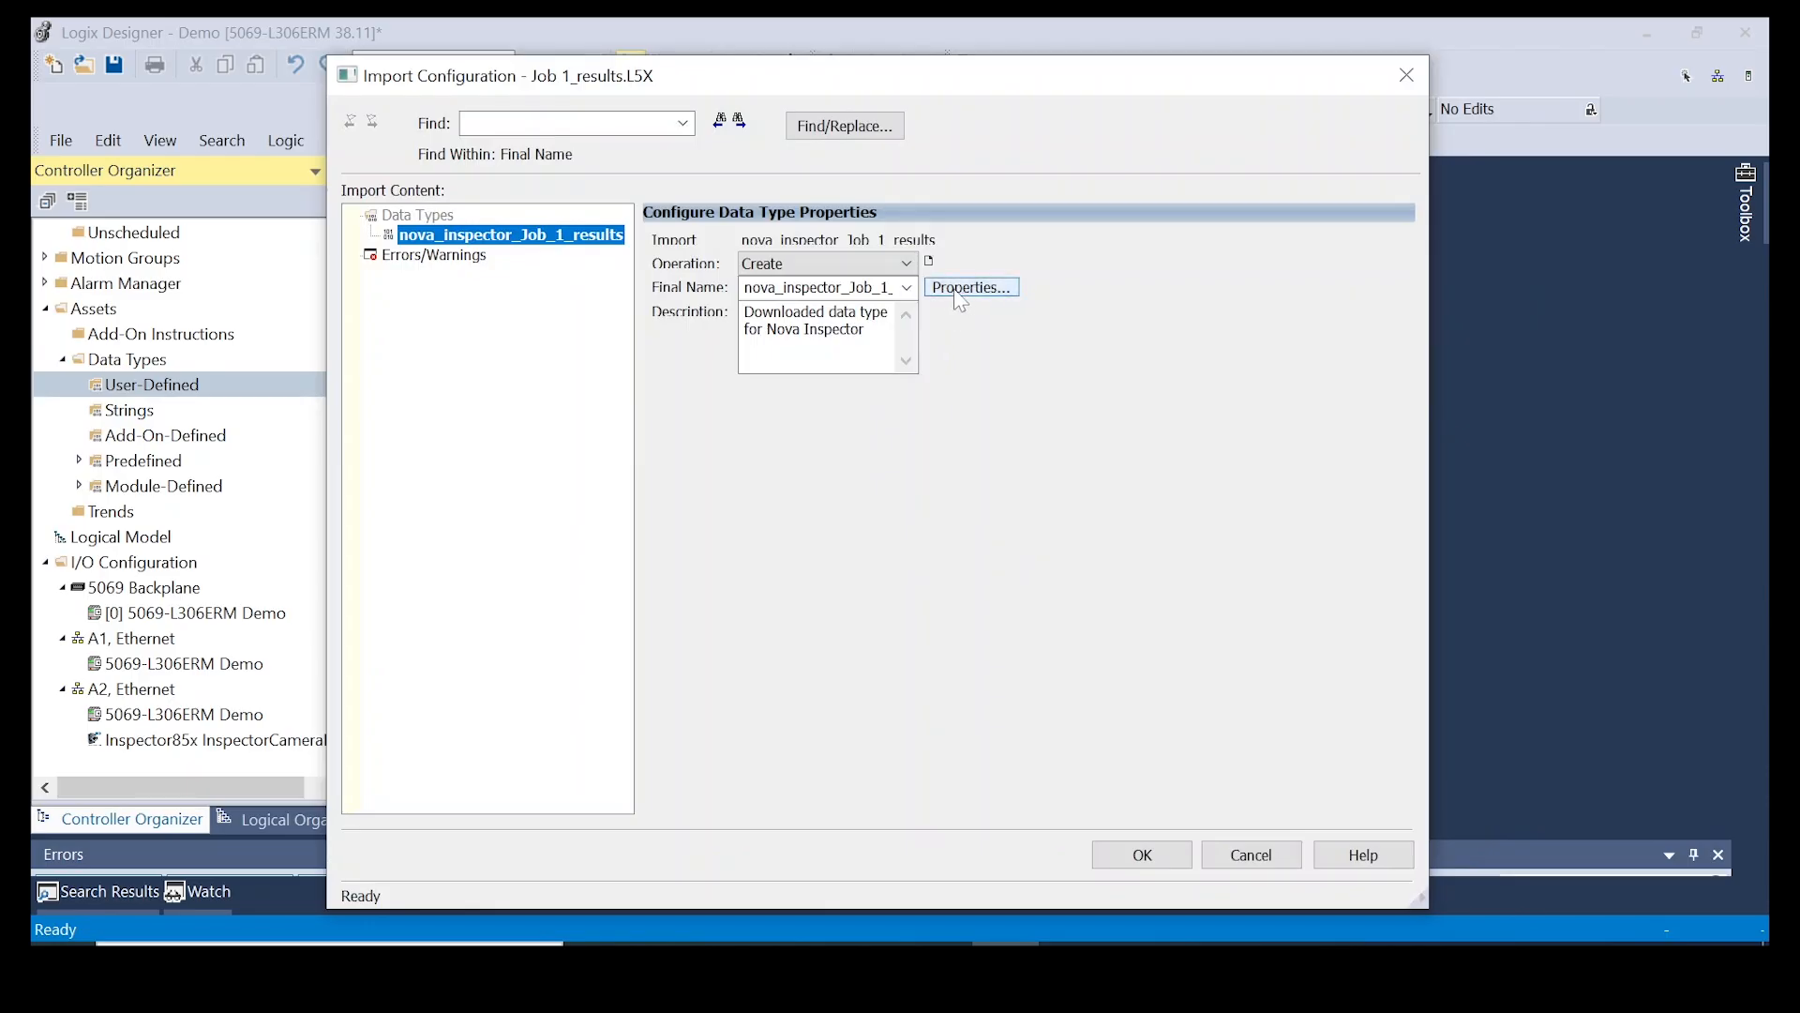
left_click(774, 287)
left_click(790, 287)
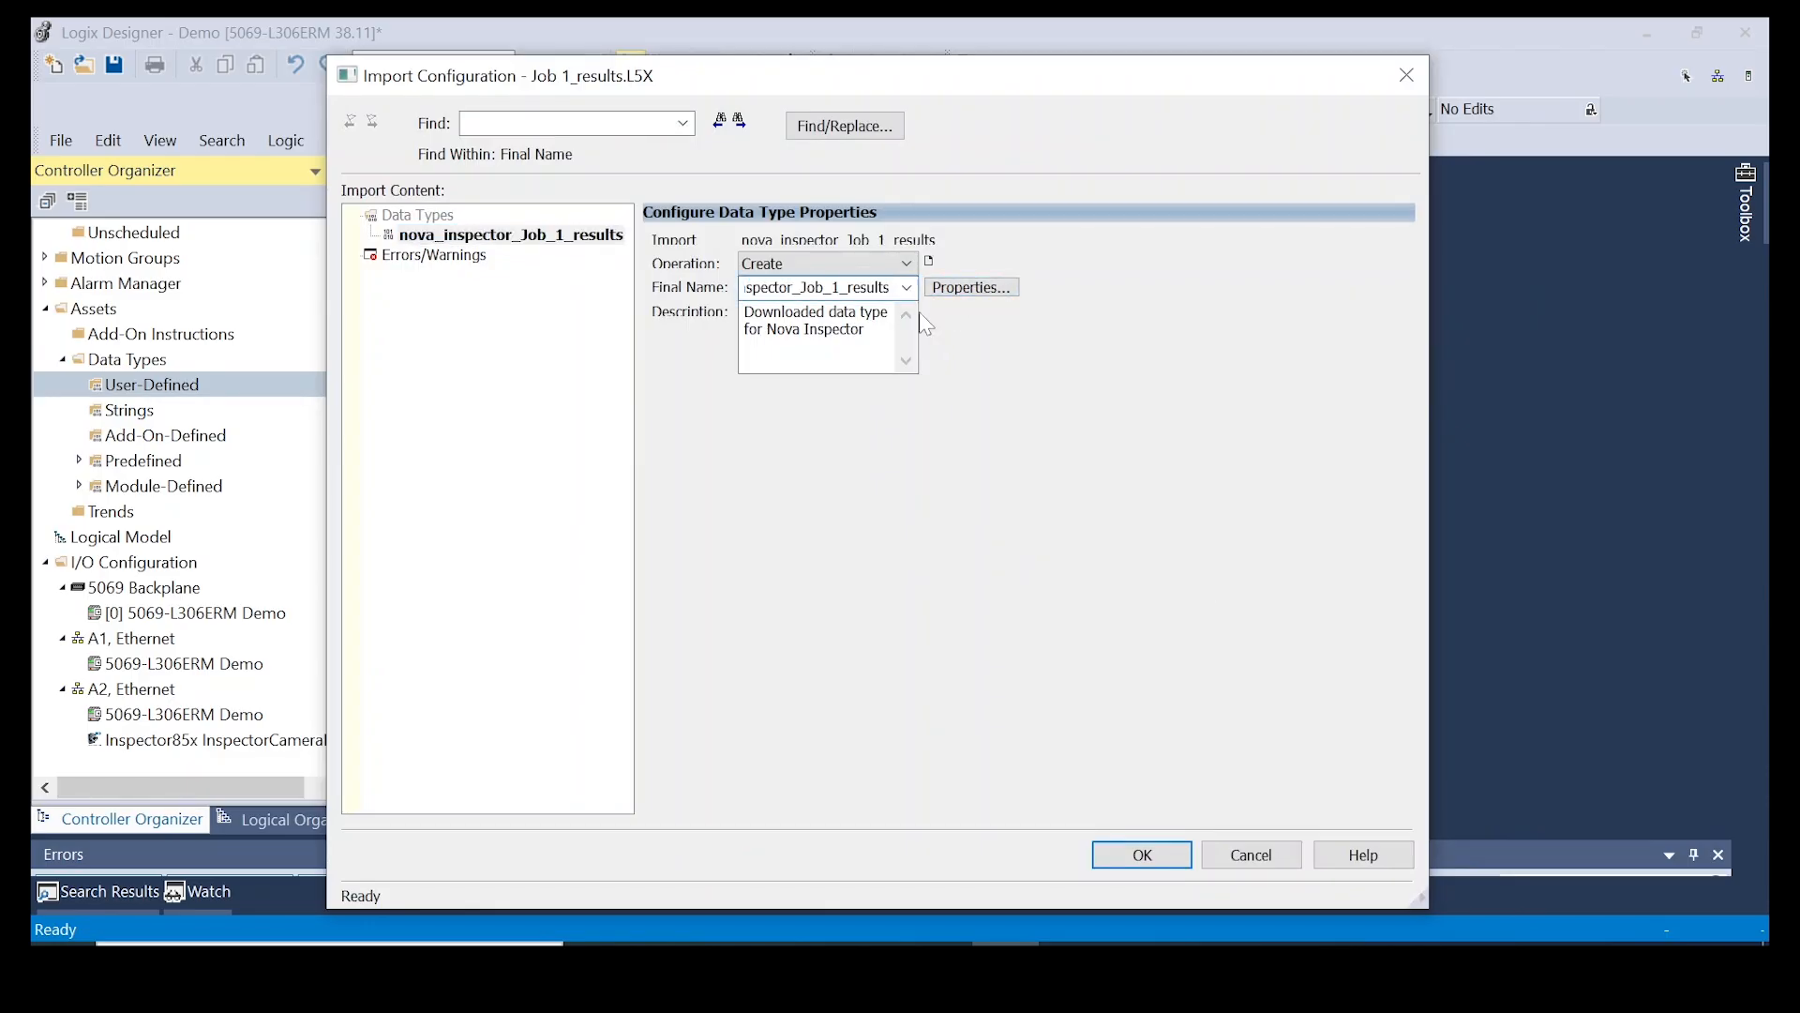
left_click(1142, 854)
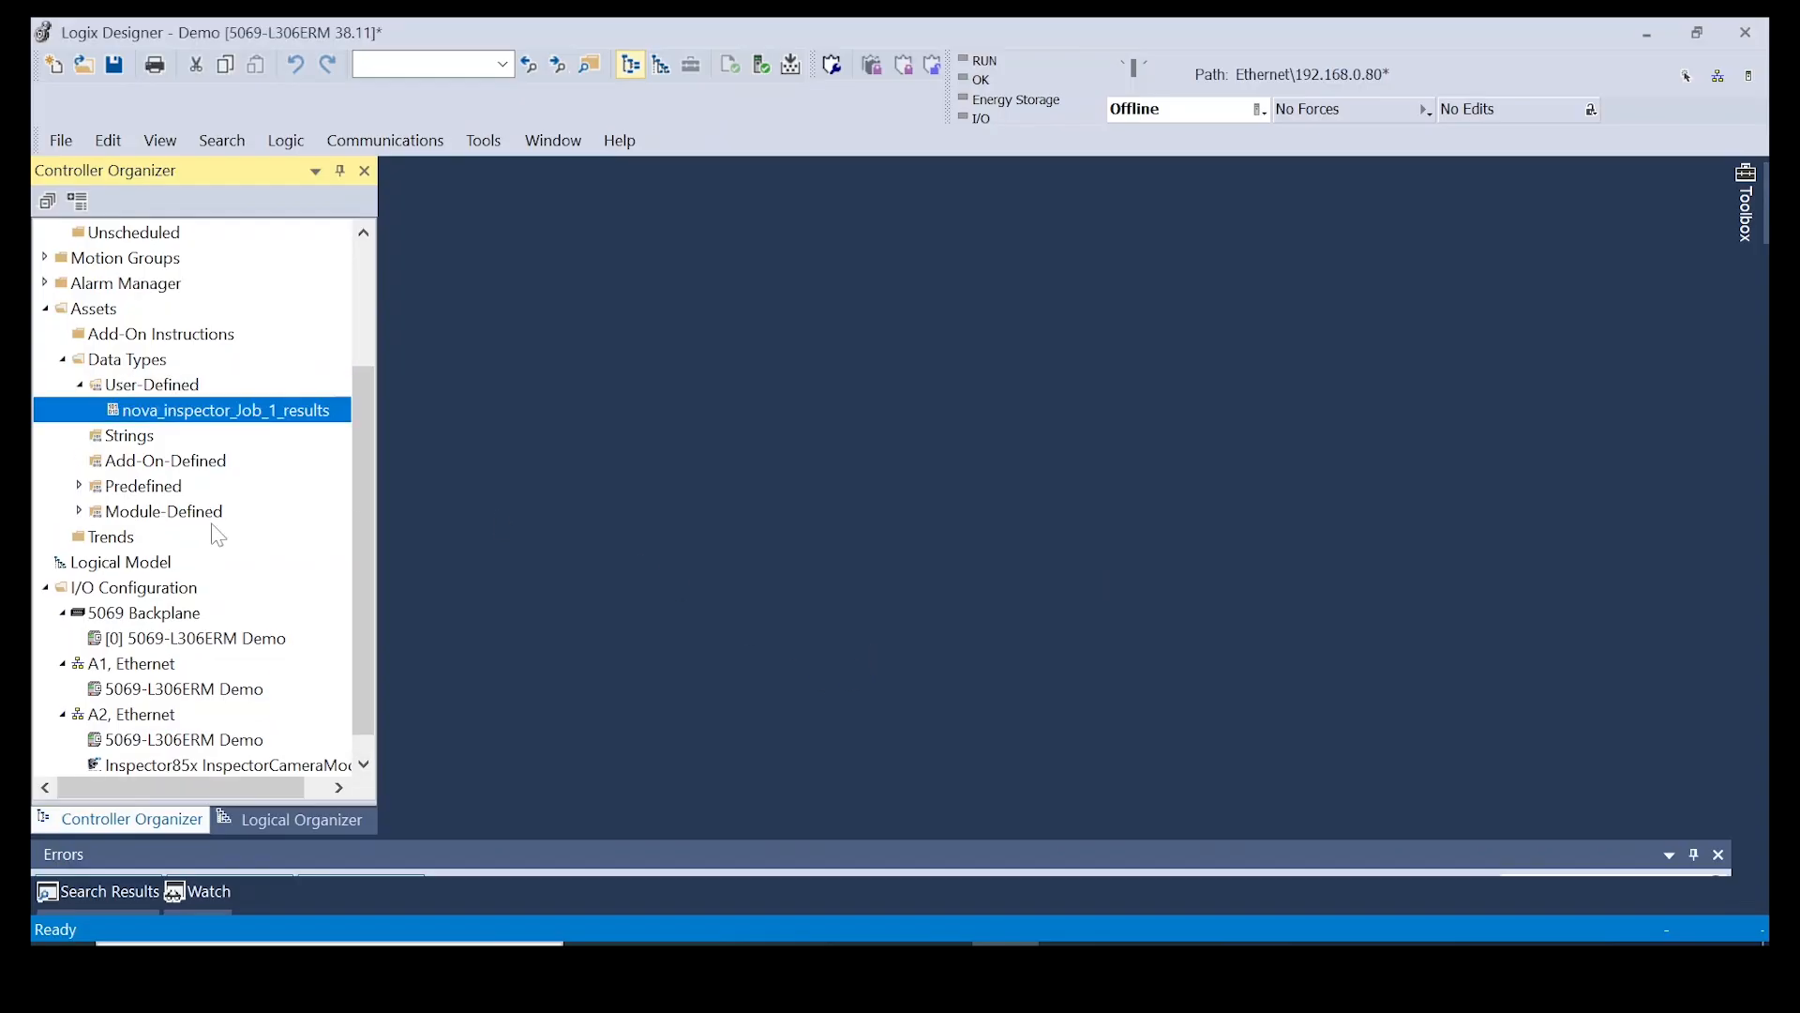
Create a controller tag Job1Results of data type nova_inspector_Job_1_results and compare its members with the camera's EtherNet/IP result mapping
scroll(199, 615, "up", 3)
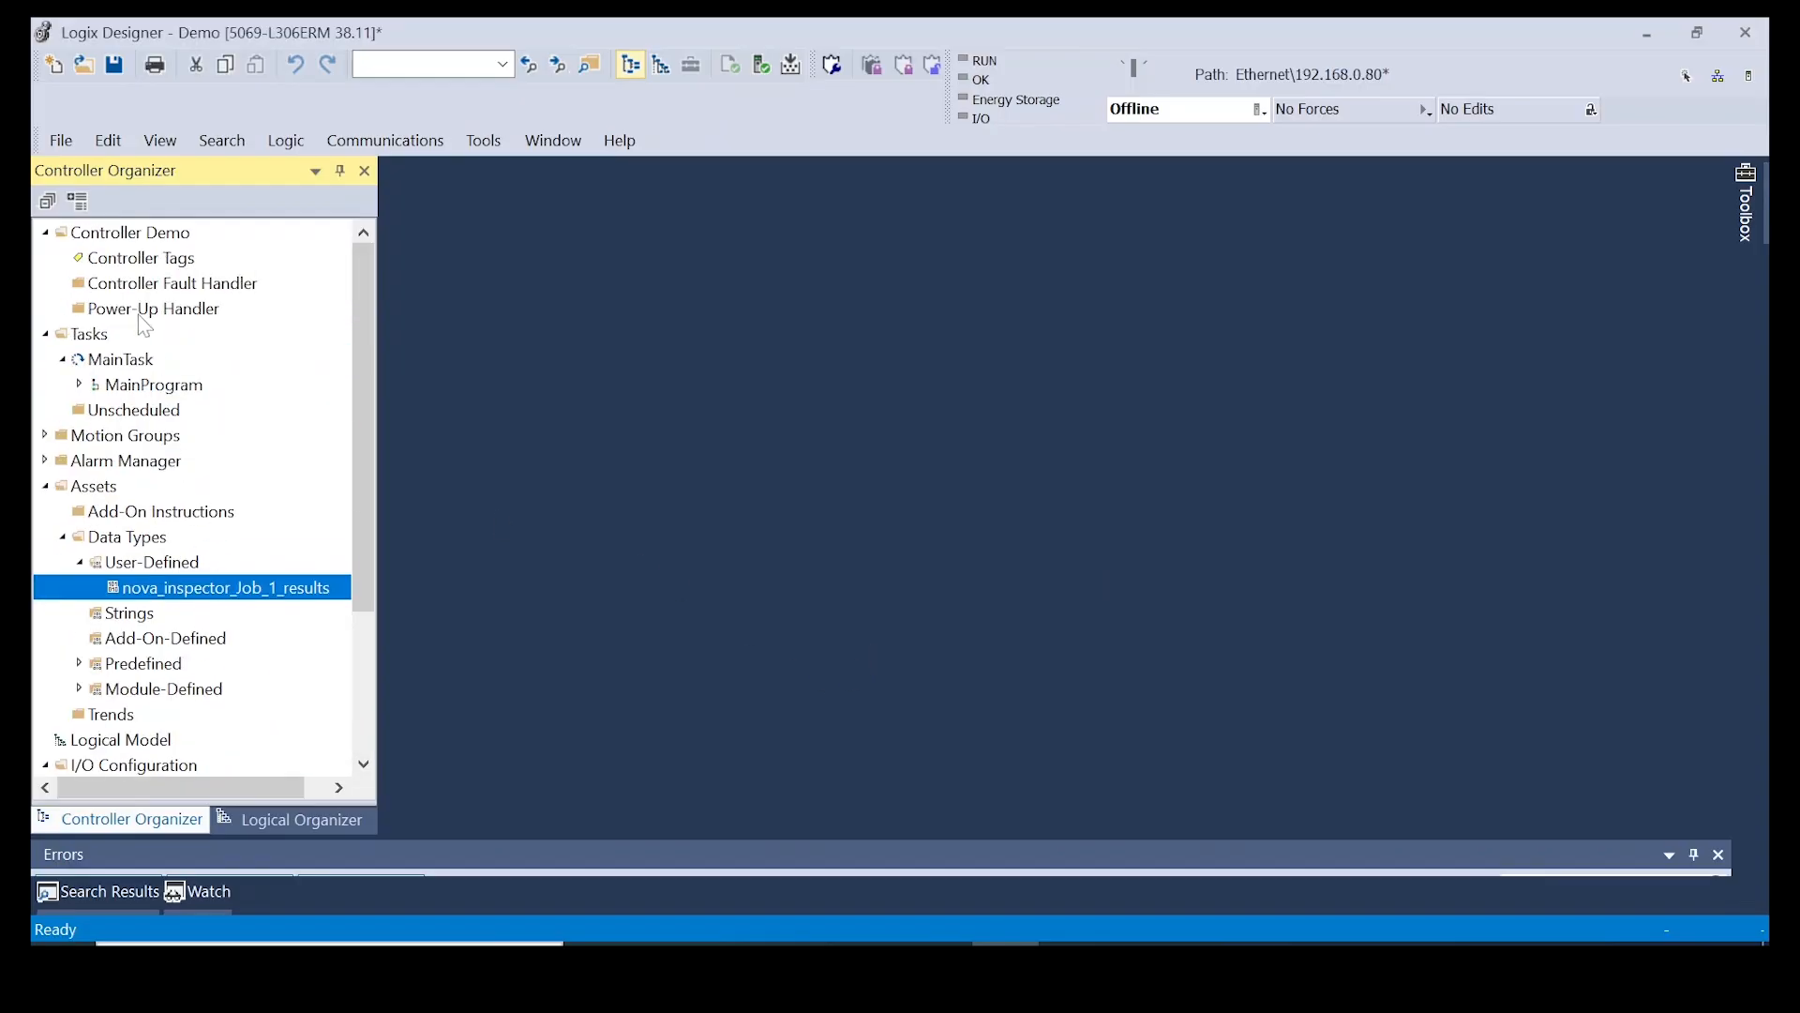
double_click(111, 260)
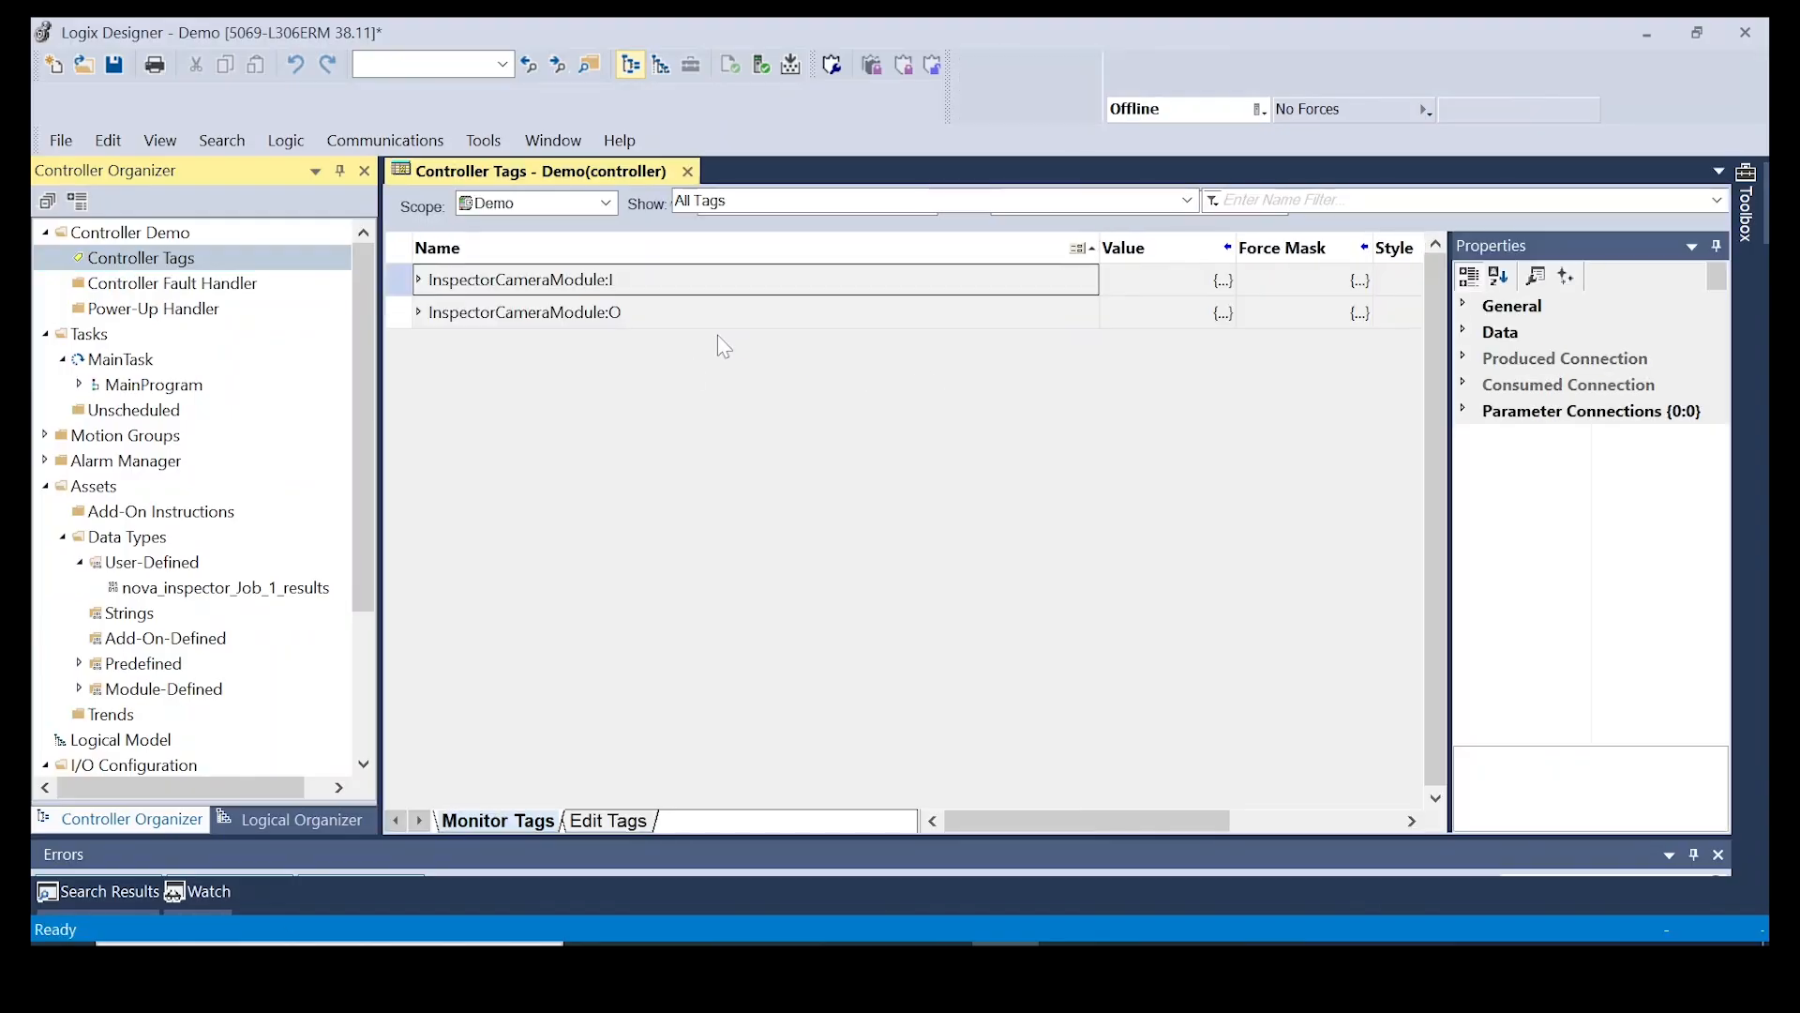
right_click(173, 261)
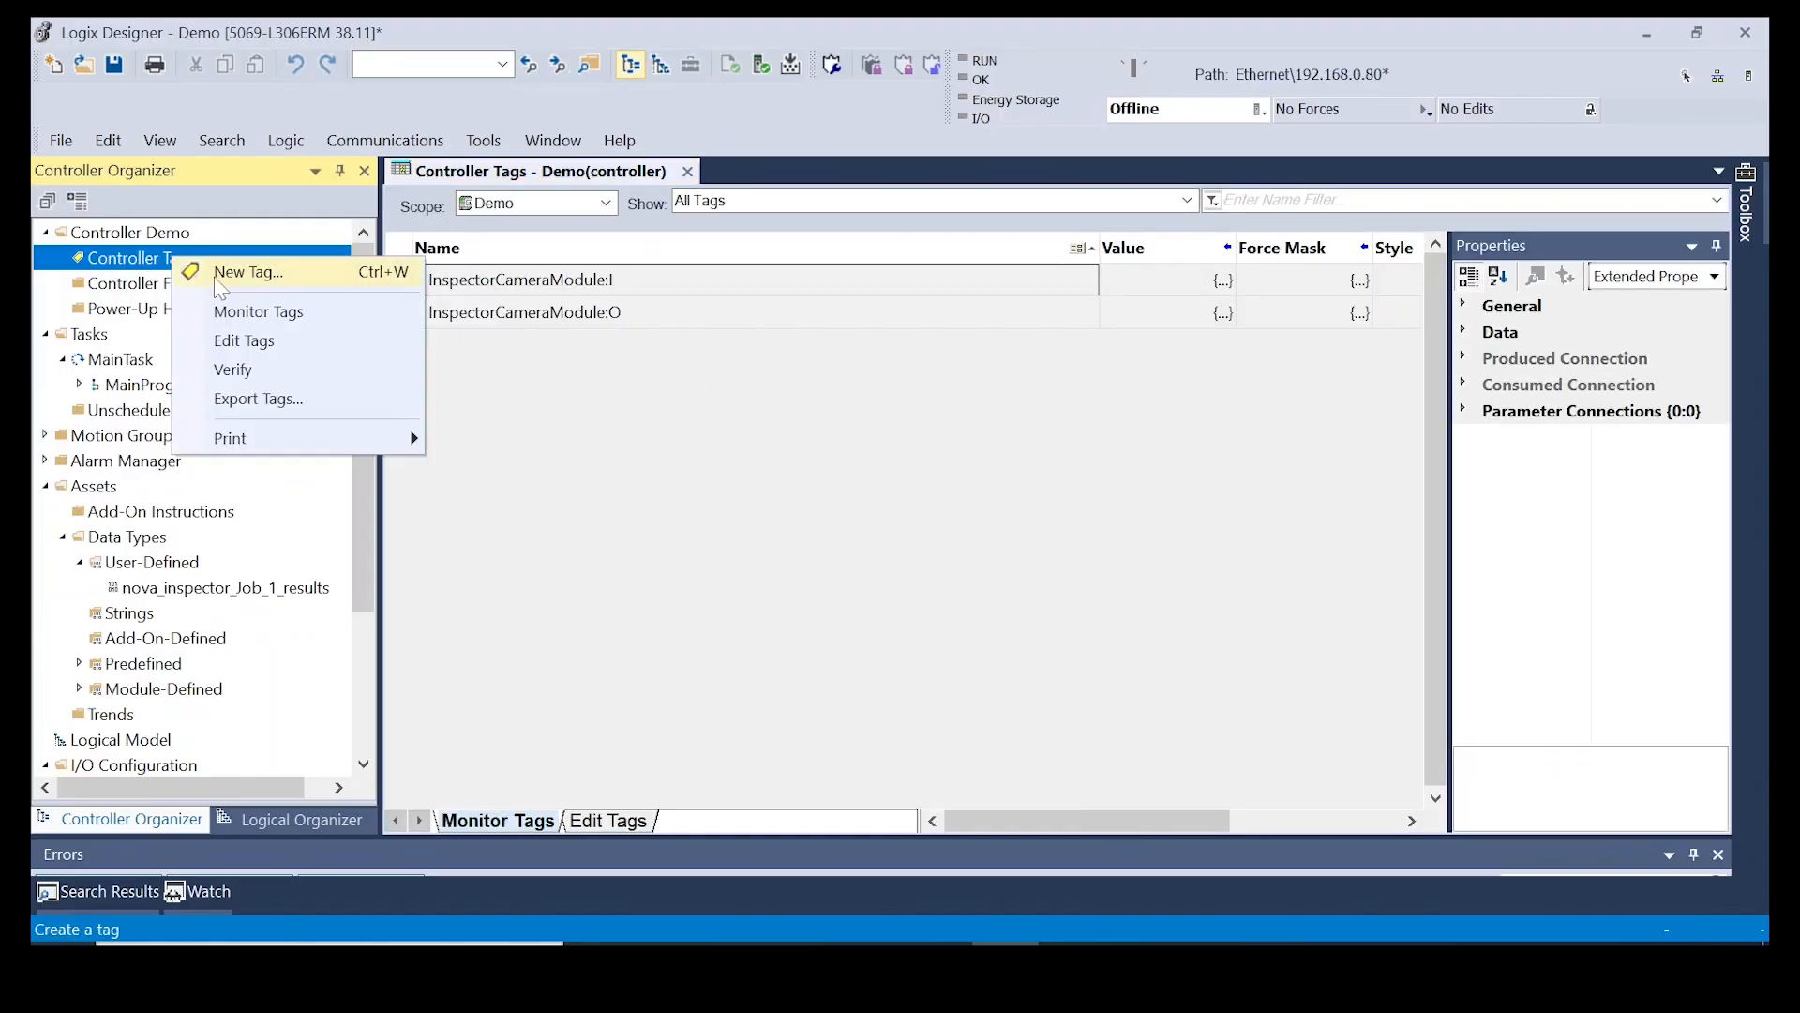
left_click(221, 274)
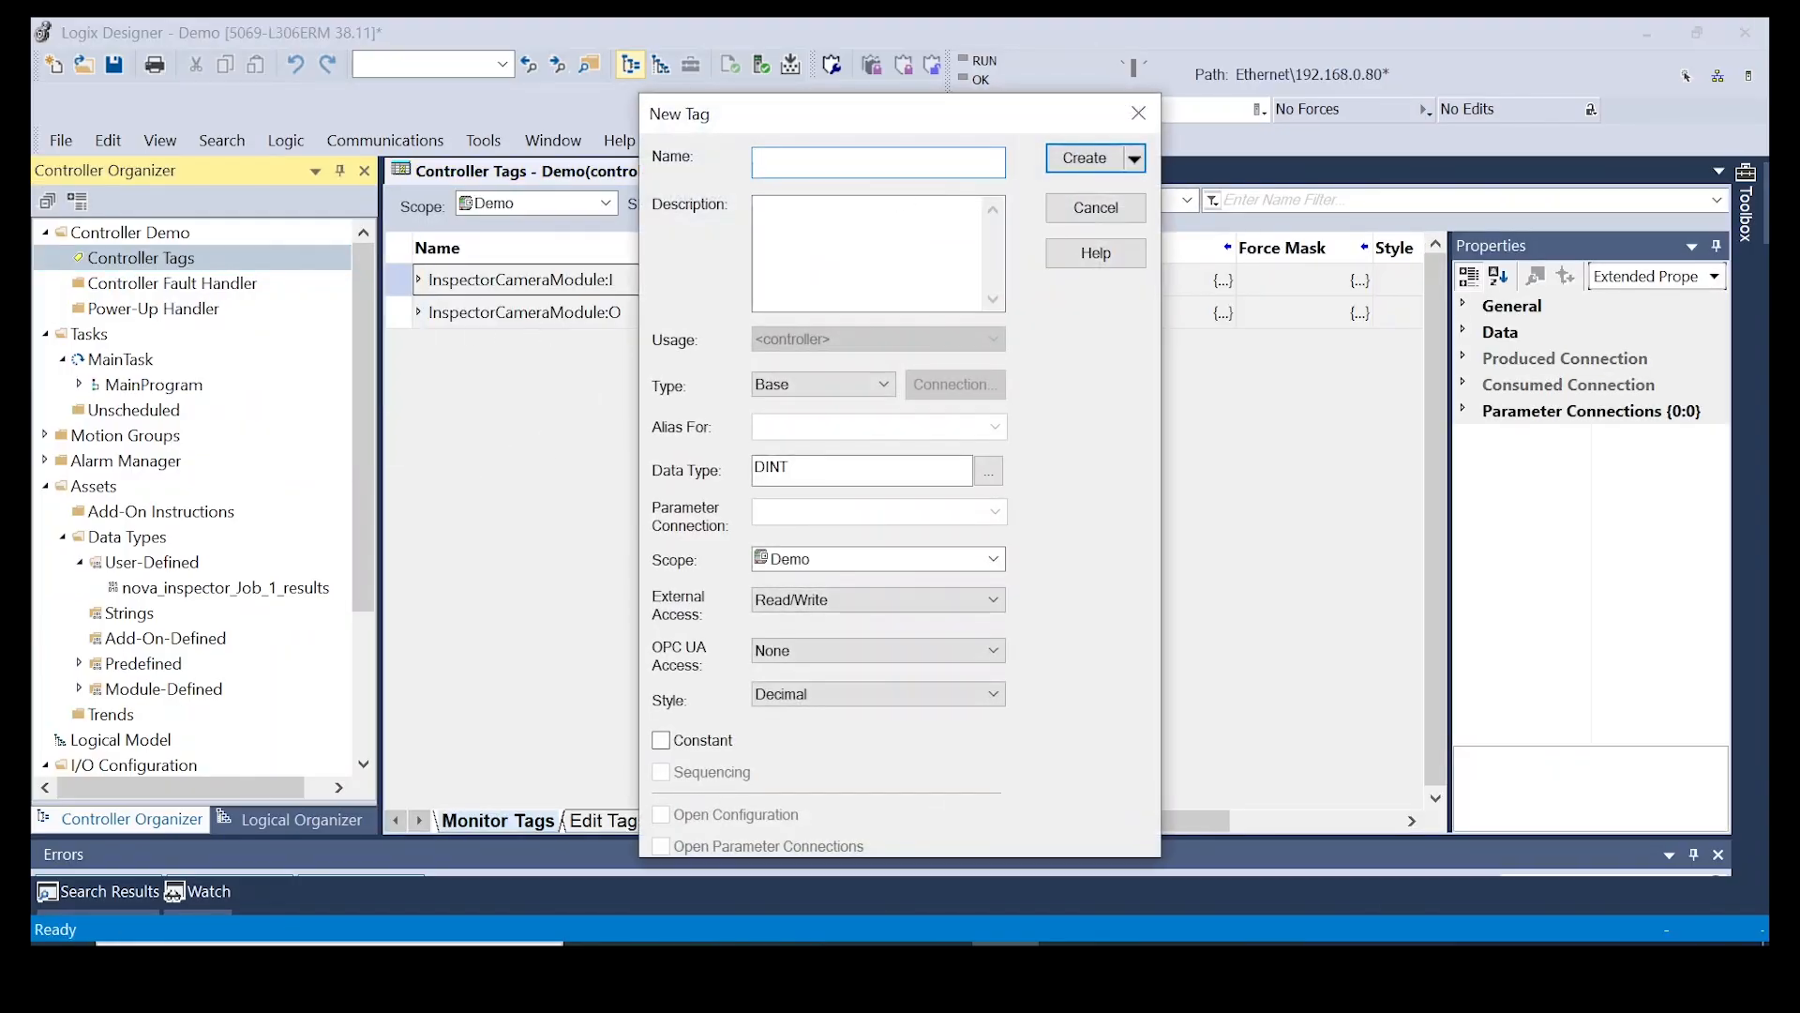
type("B")
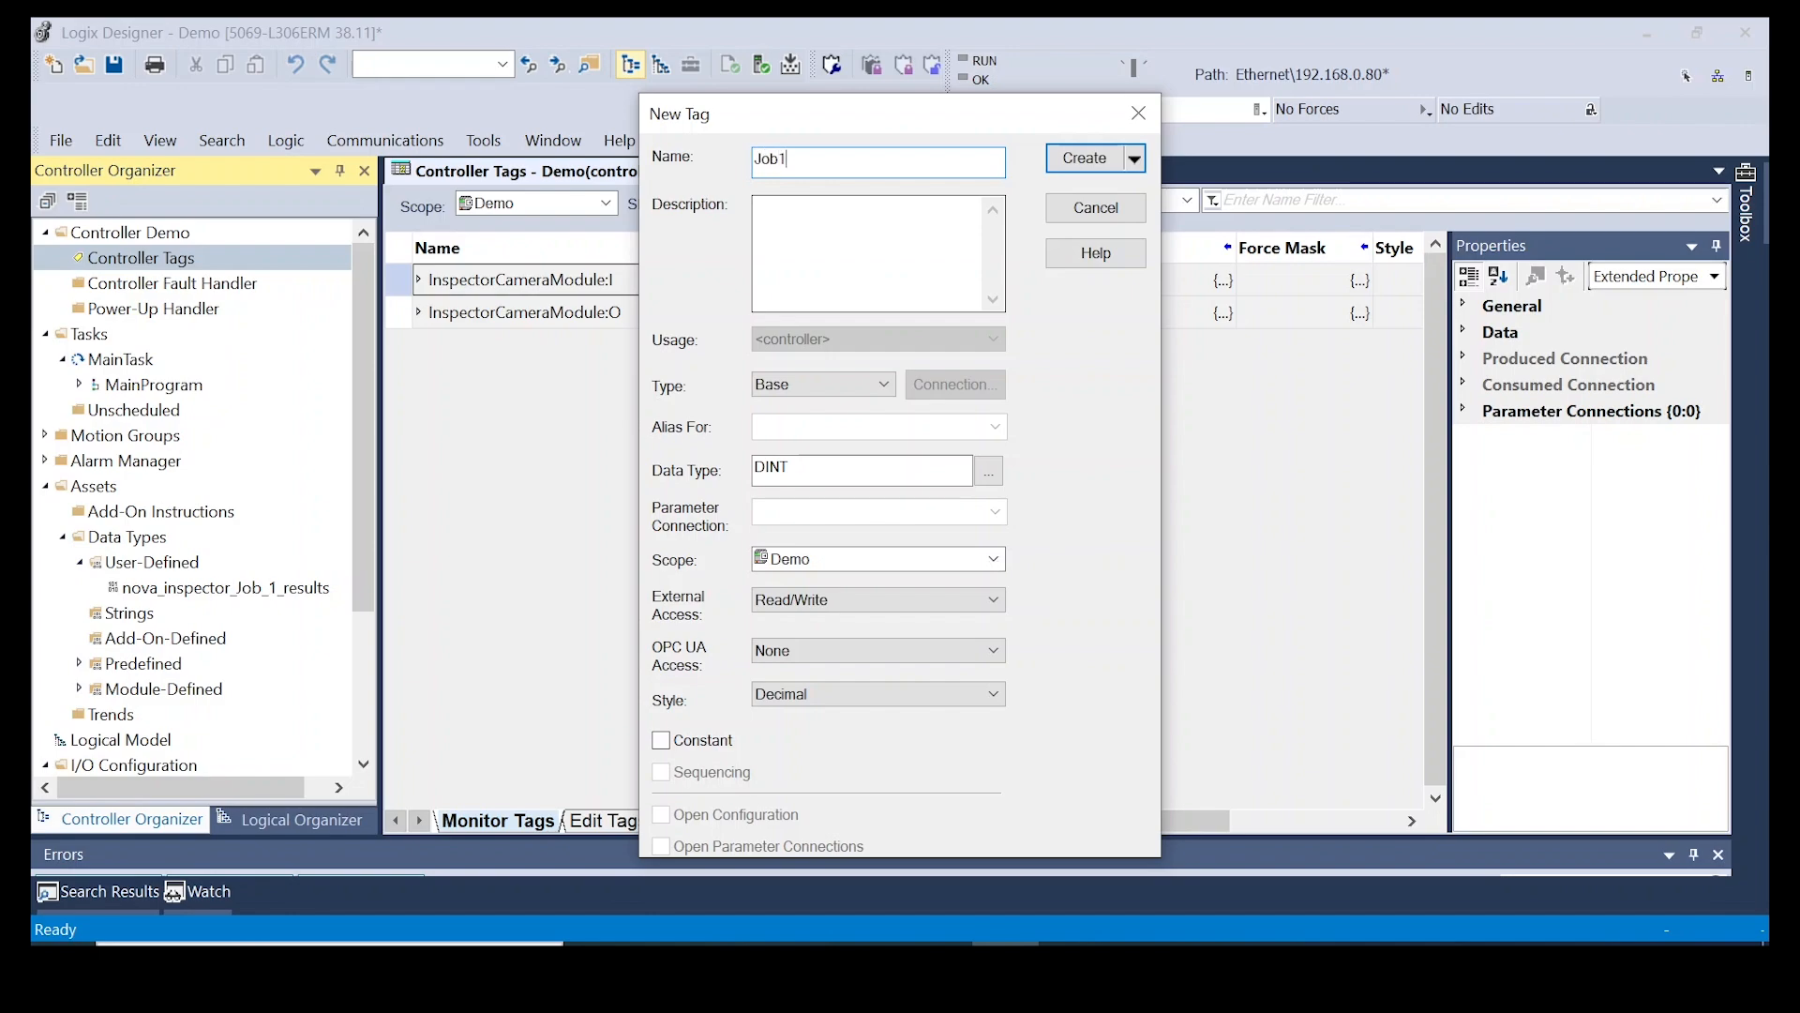
type("ob1Results")
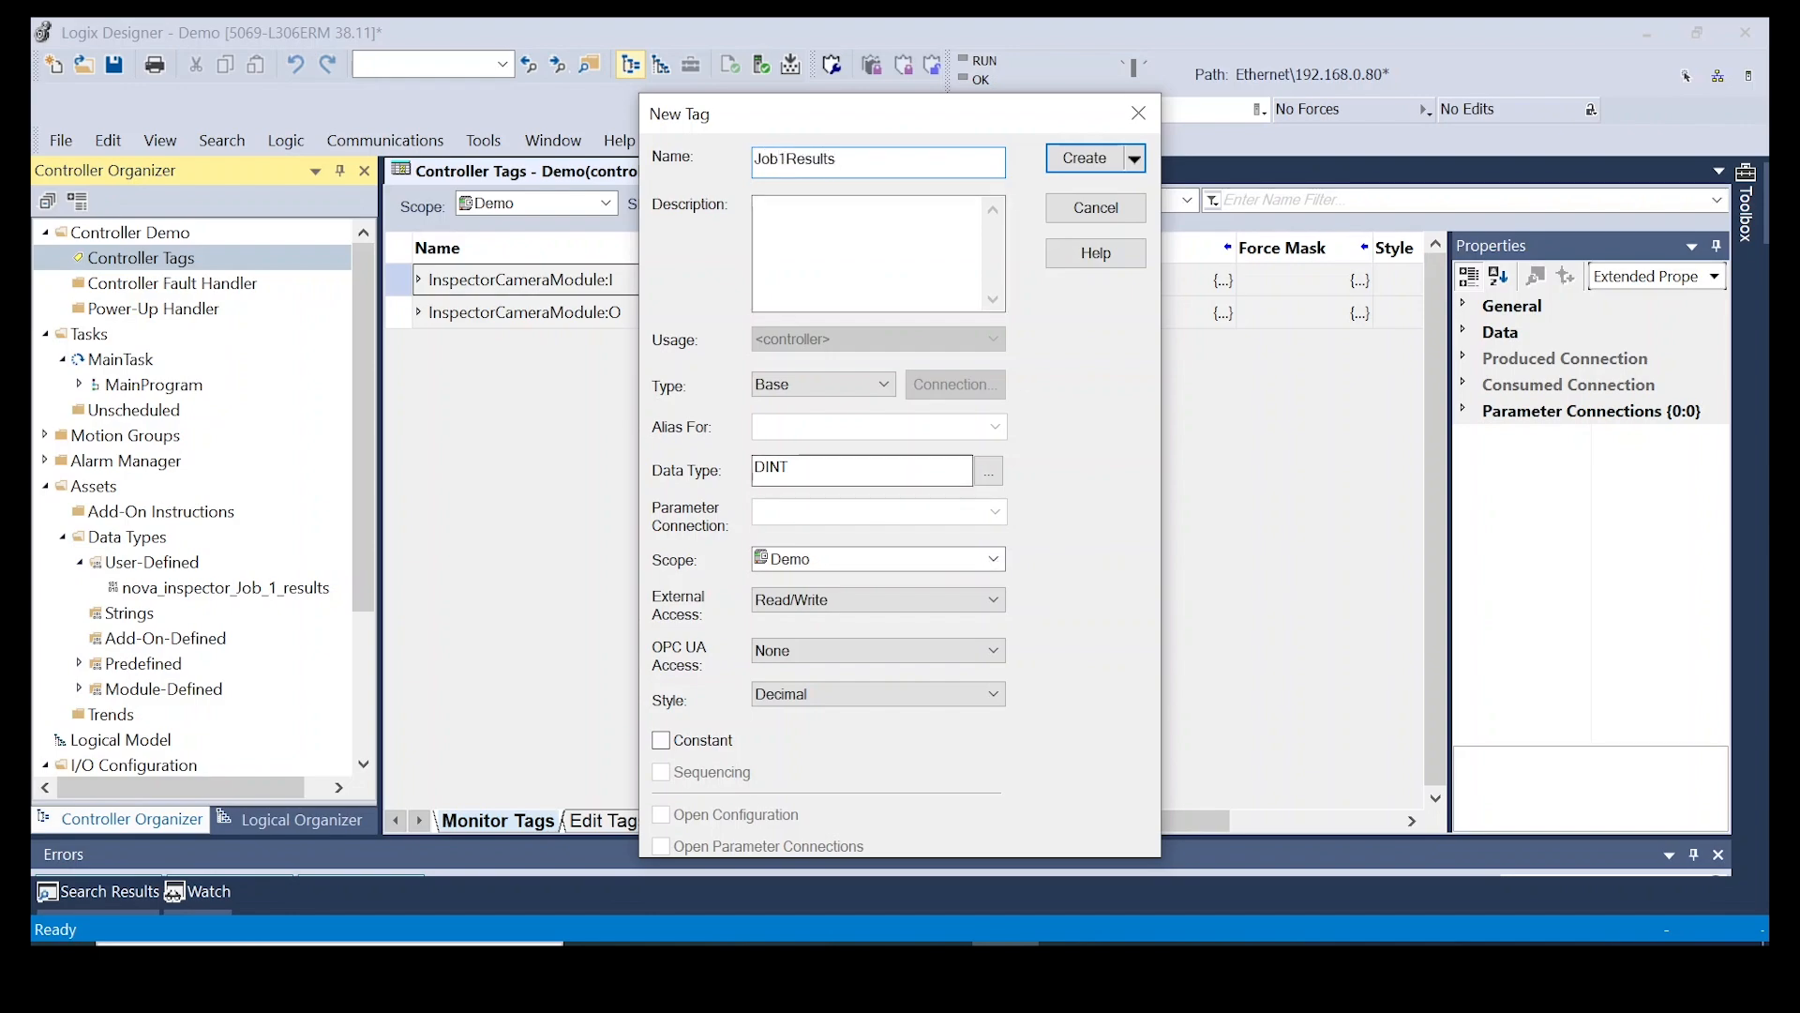
left_click(980, 475)
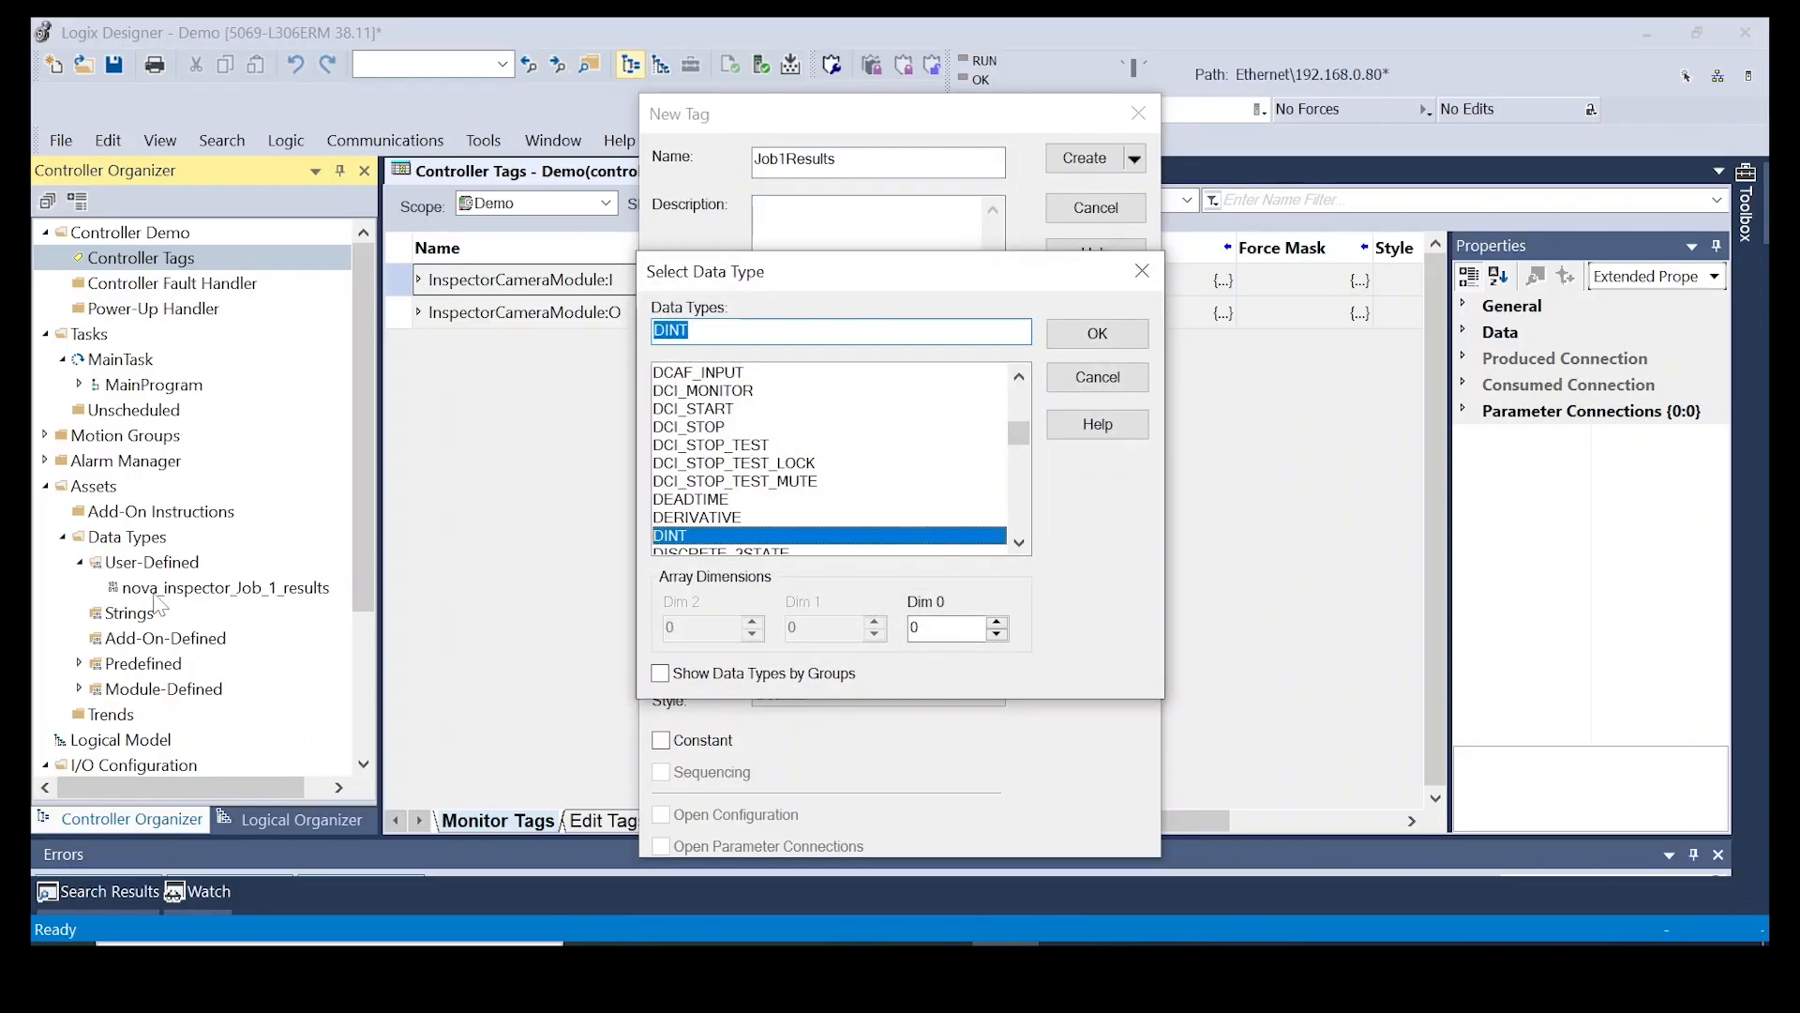
type("nova_inspector_Job_1_results")
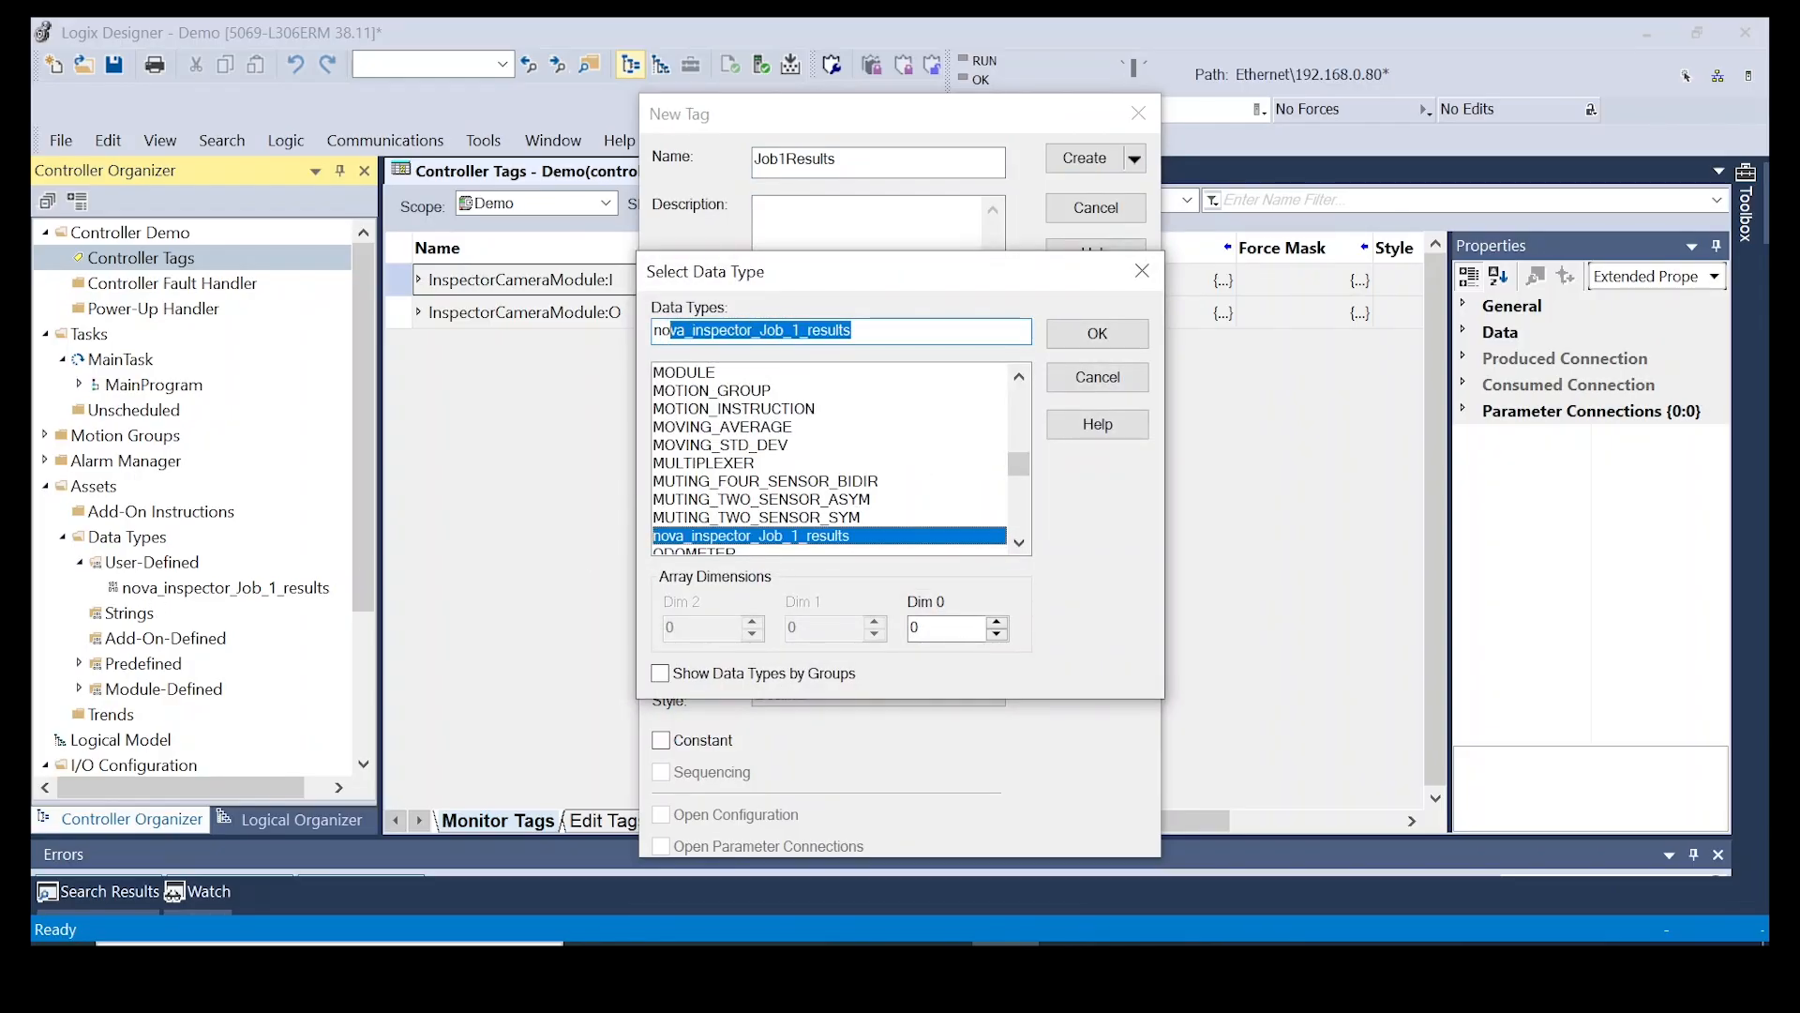
key("Return")
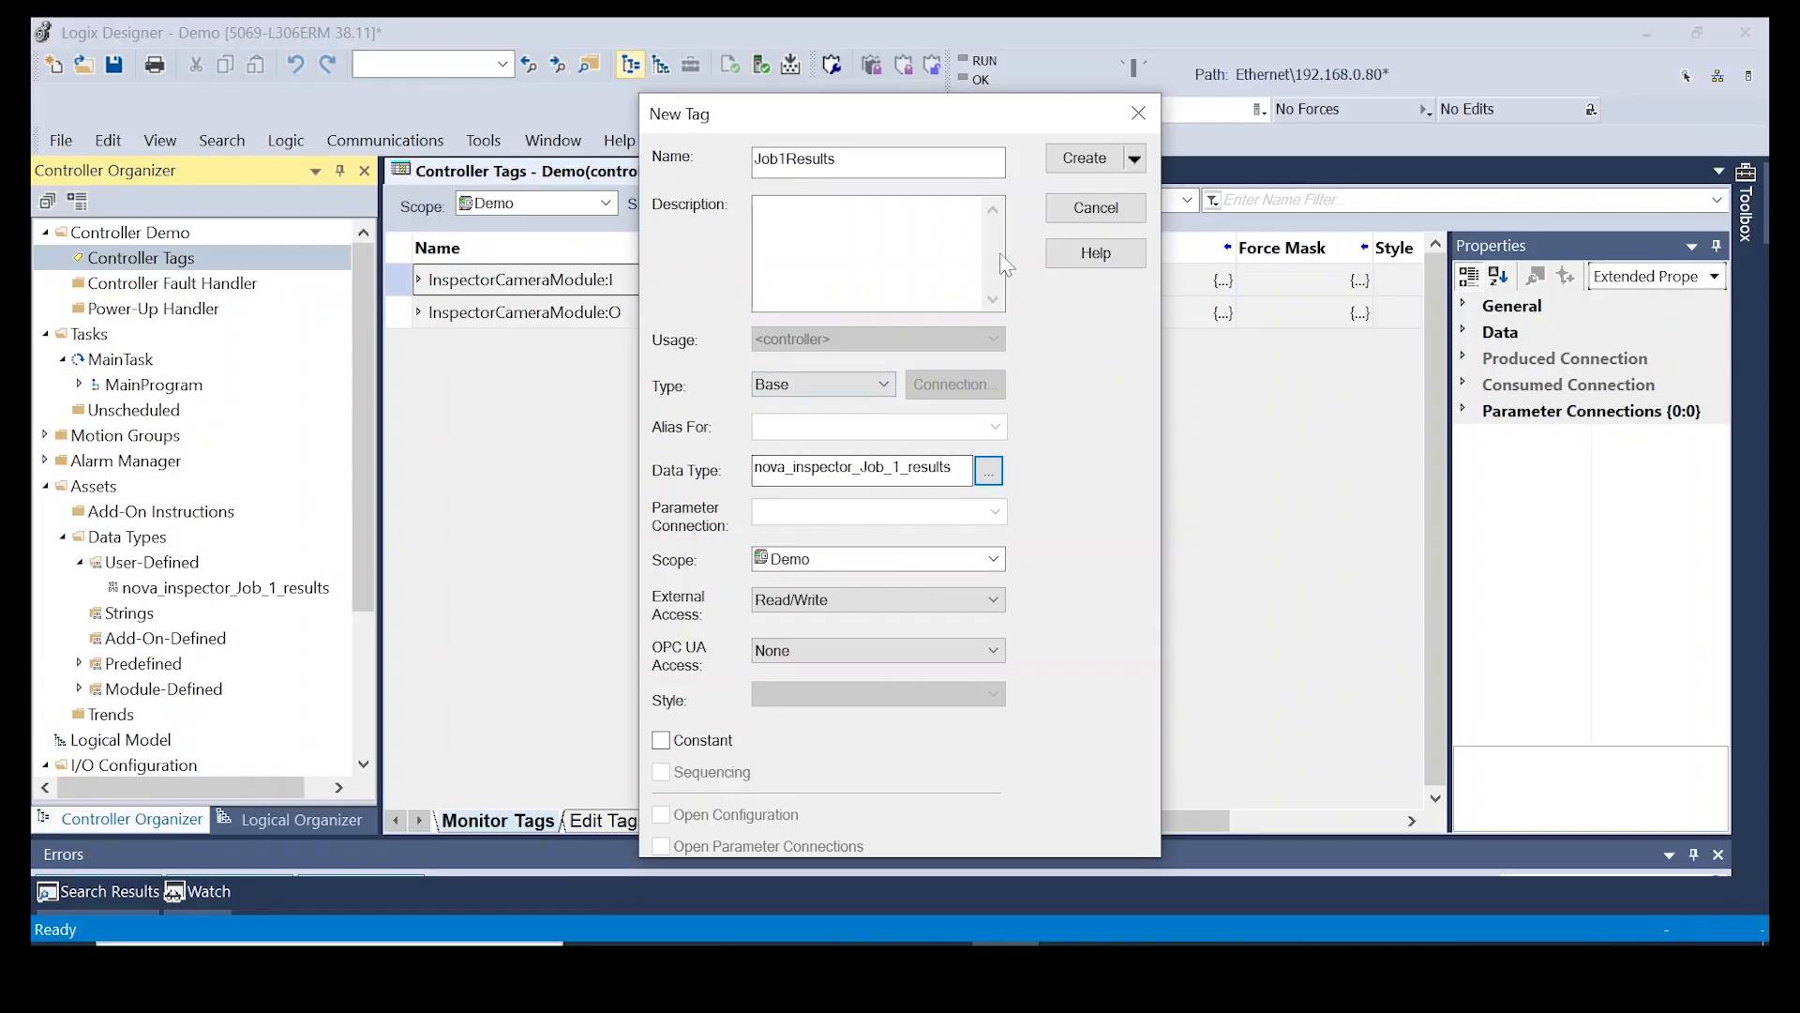
left_click(1061, 161)
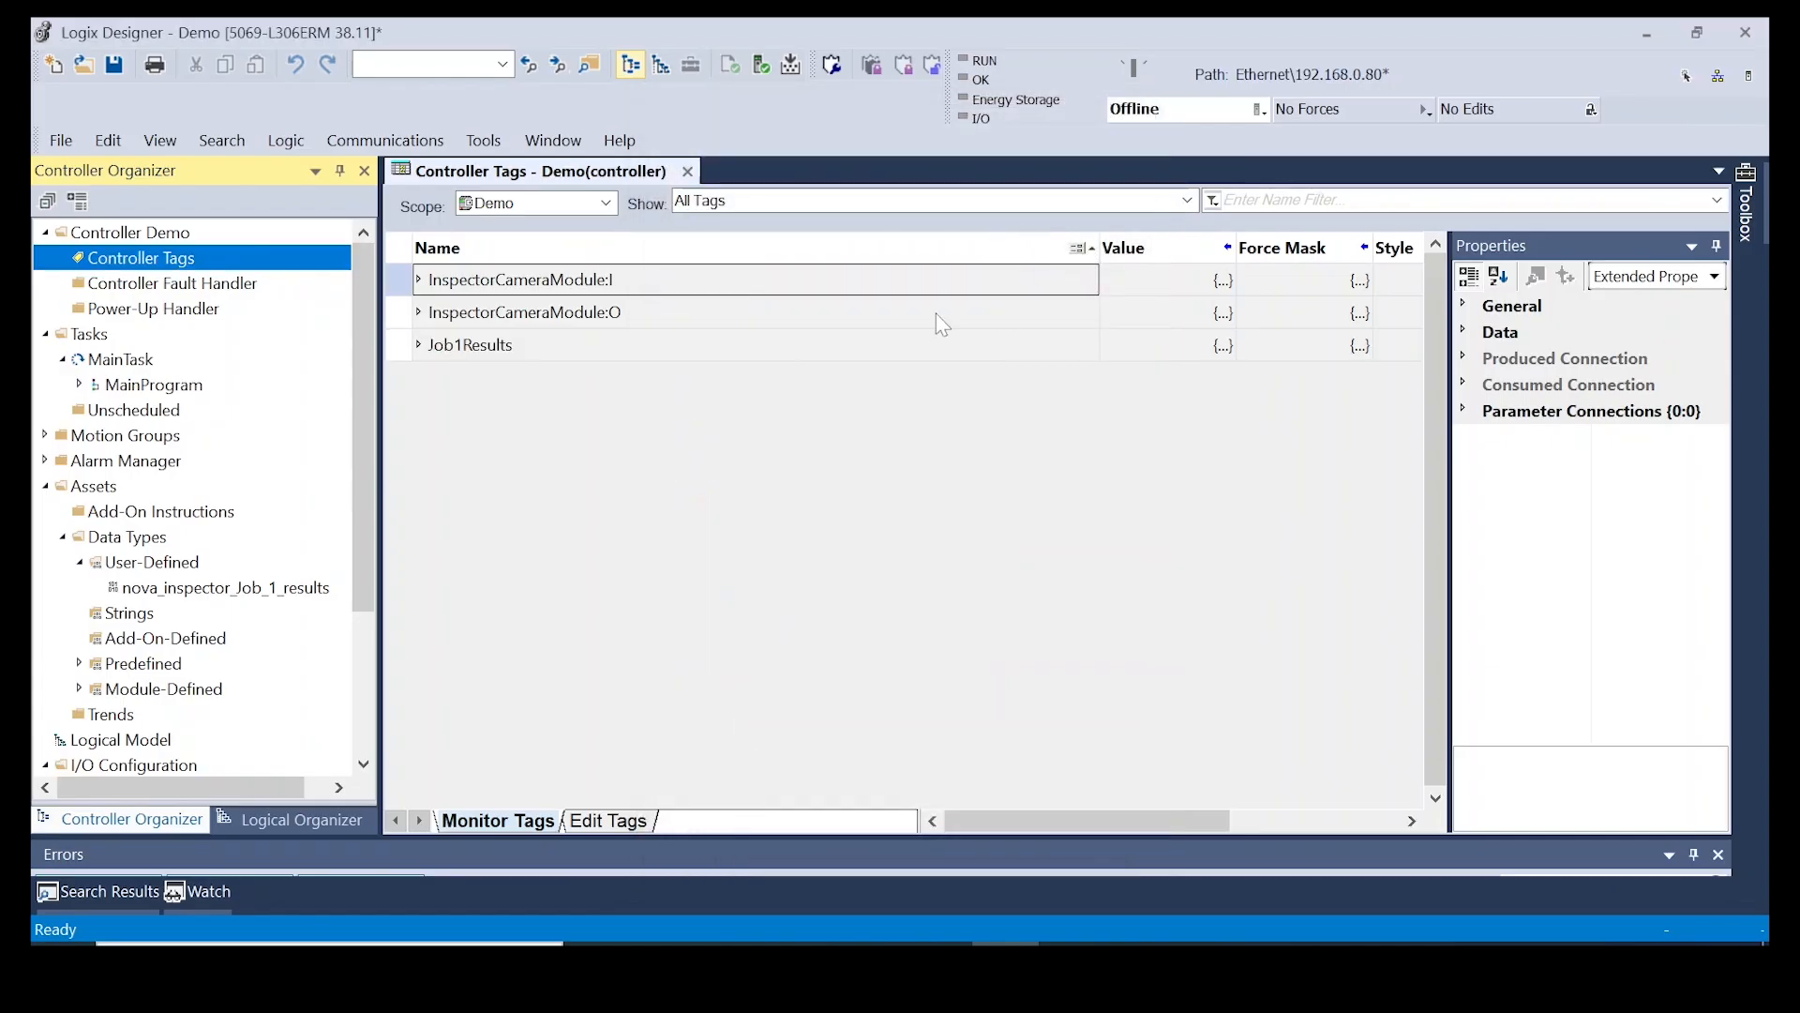
left_click(419, 345)
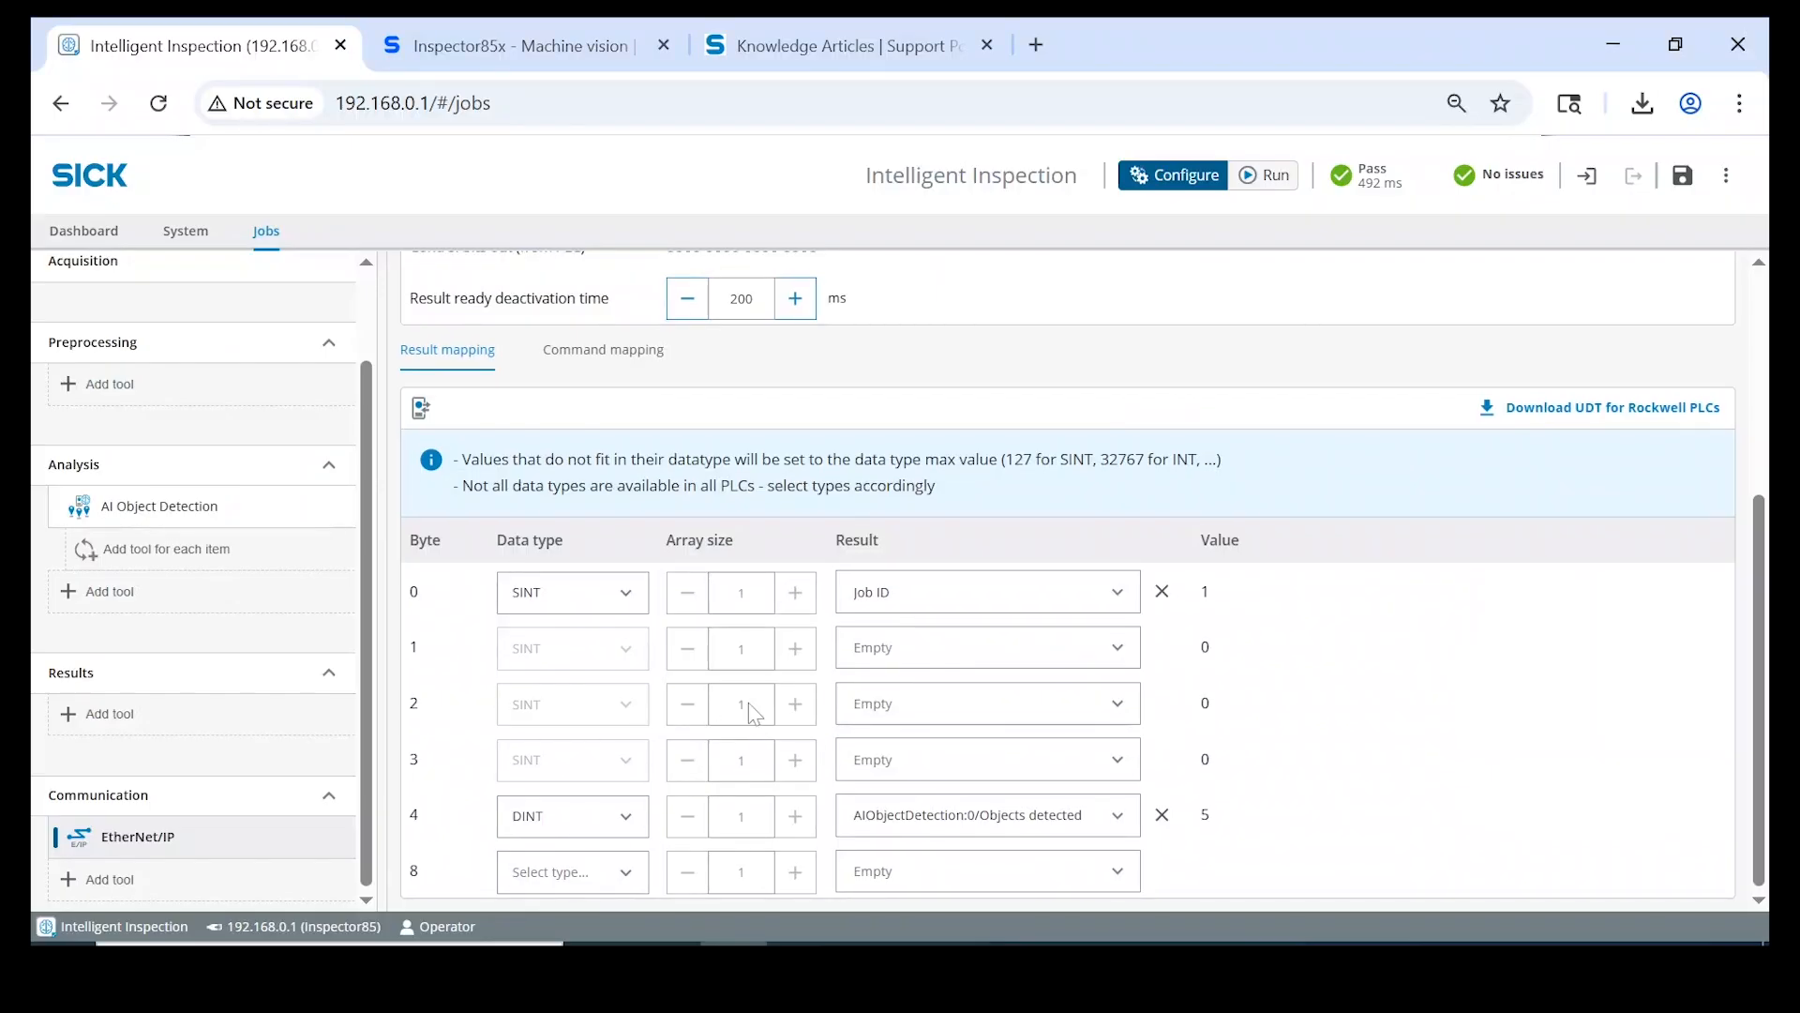
key("alt+Tab")
In Logix Designer, open MainProgram's MainRoutine and add a File Copy (COP) instruction to rung 0
double_click(82, 385)
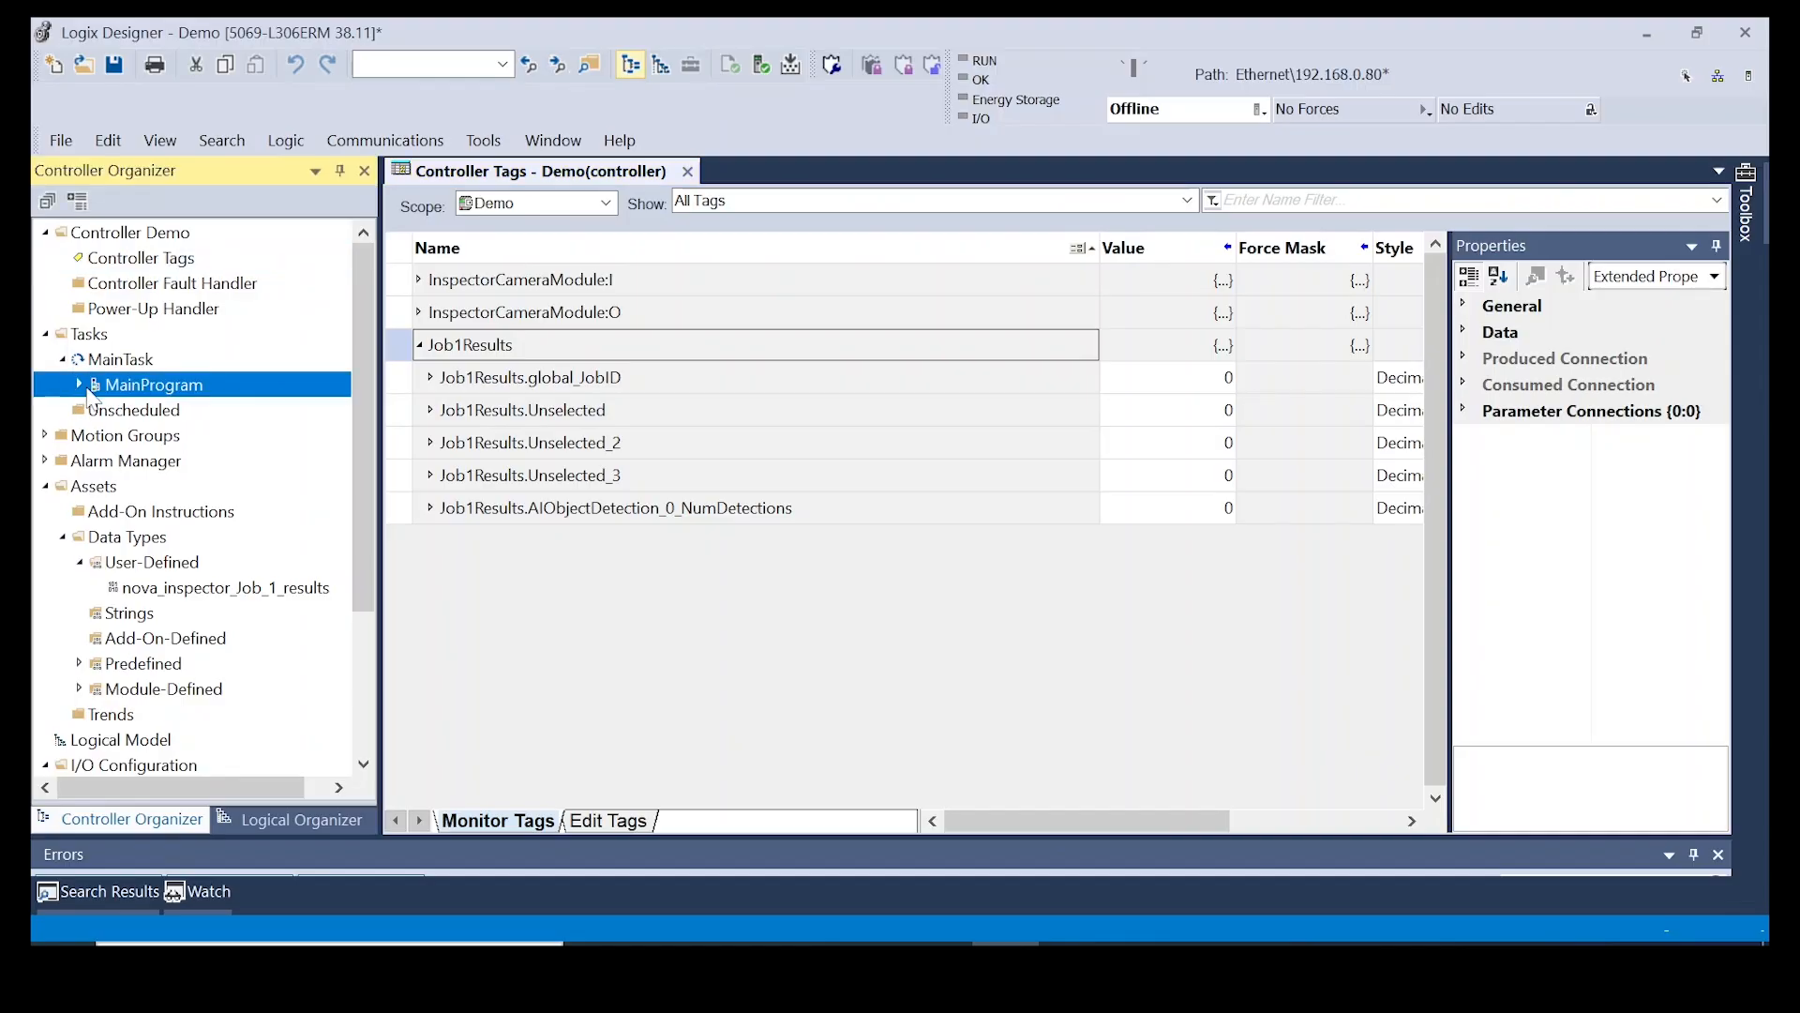
left_click(158, 413)
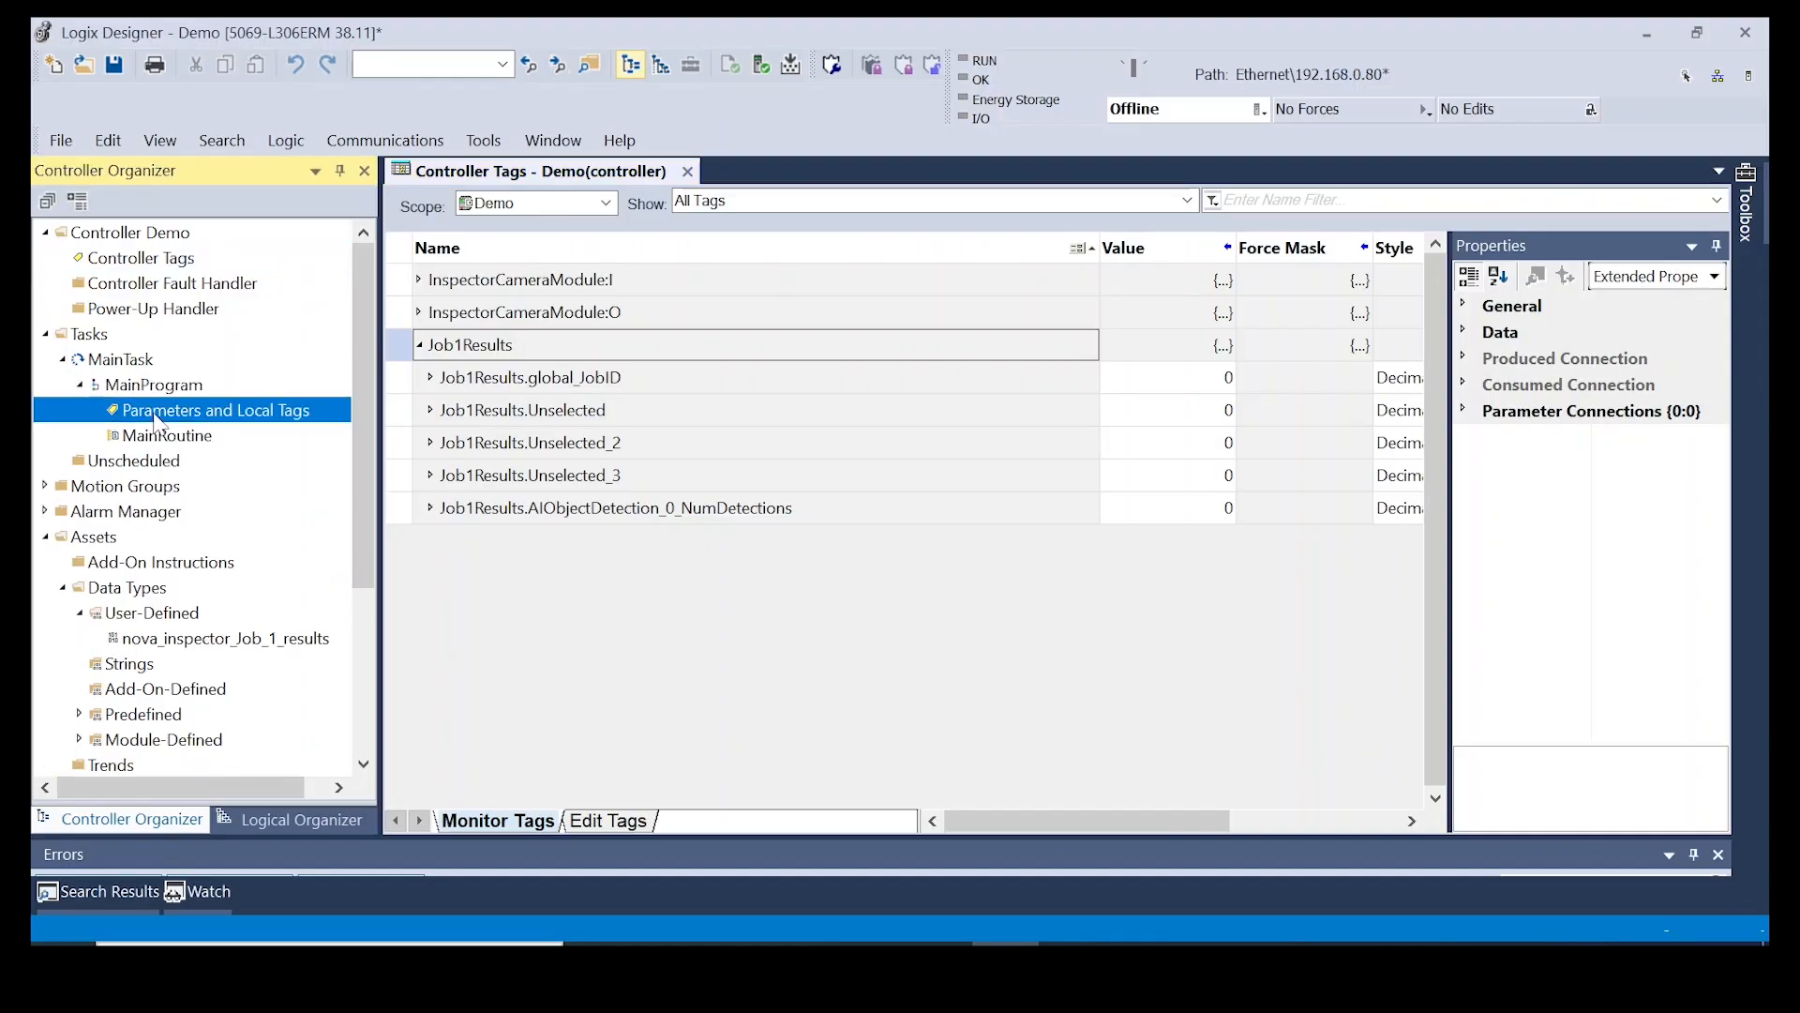
double_click(136, 437)
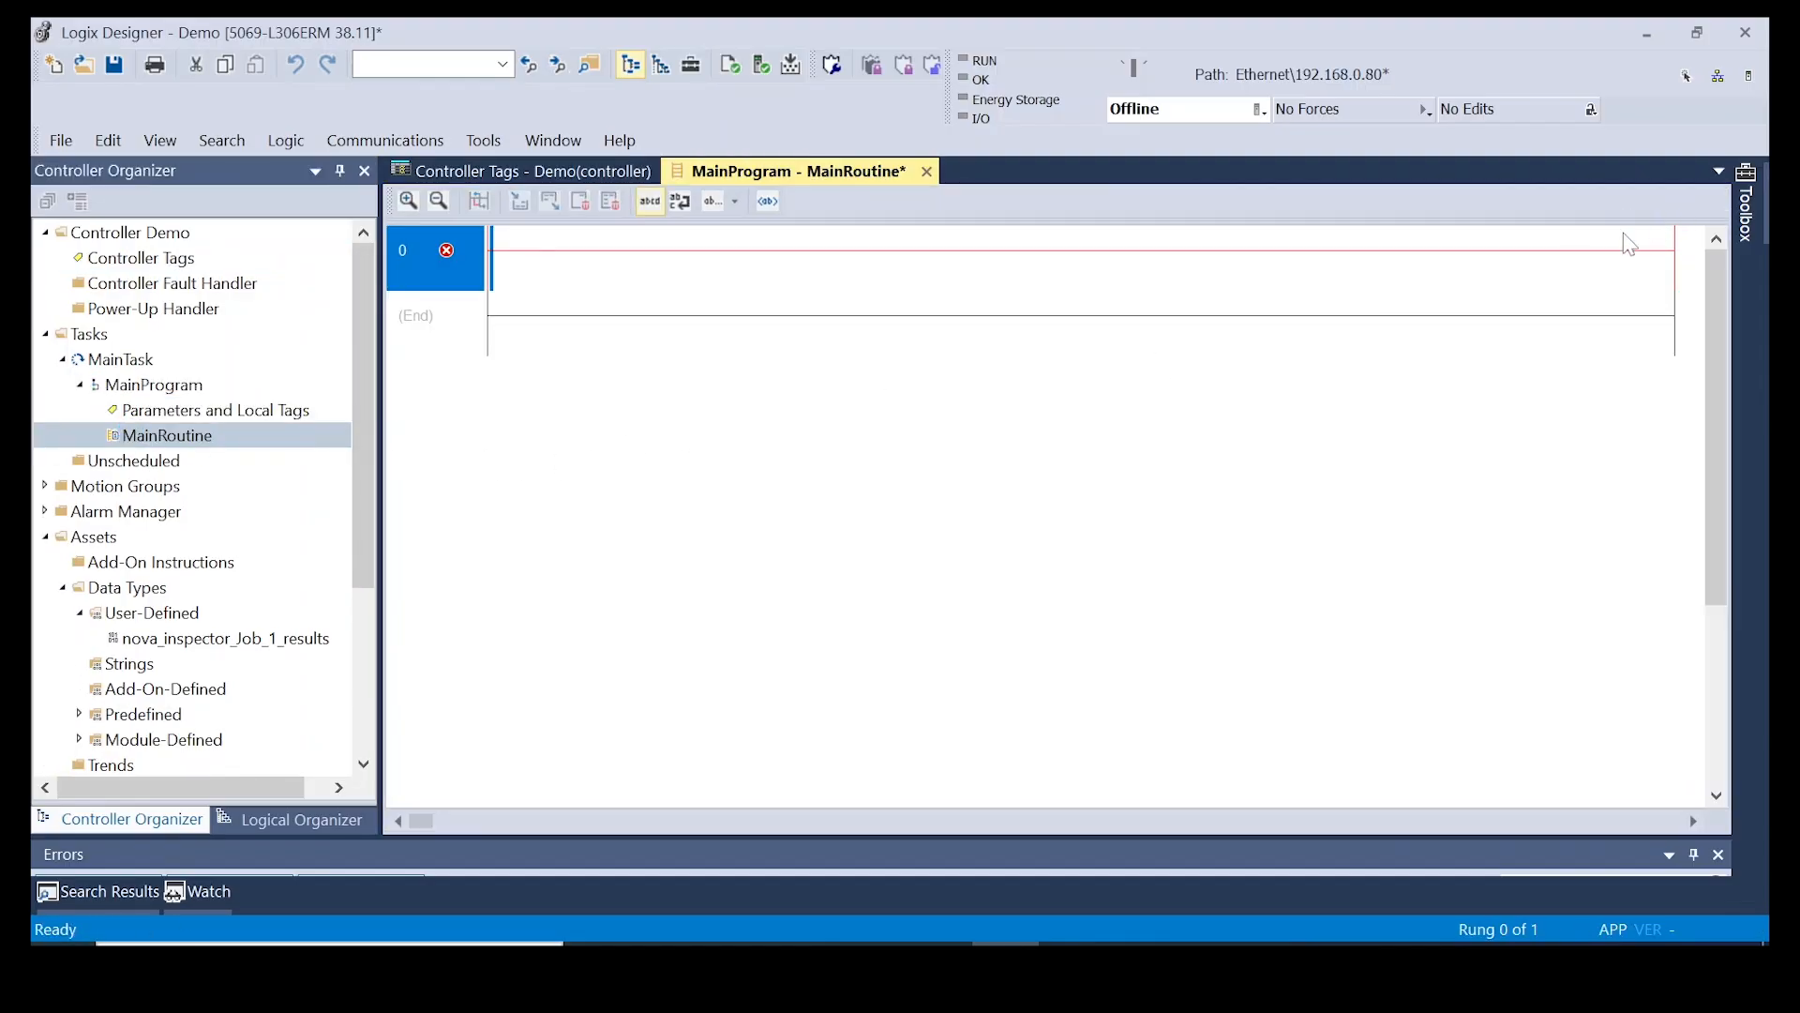
left_click(1750, 212)
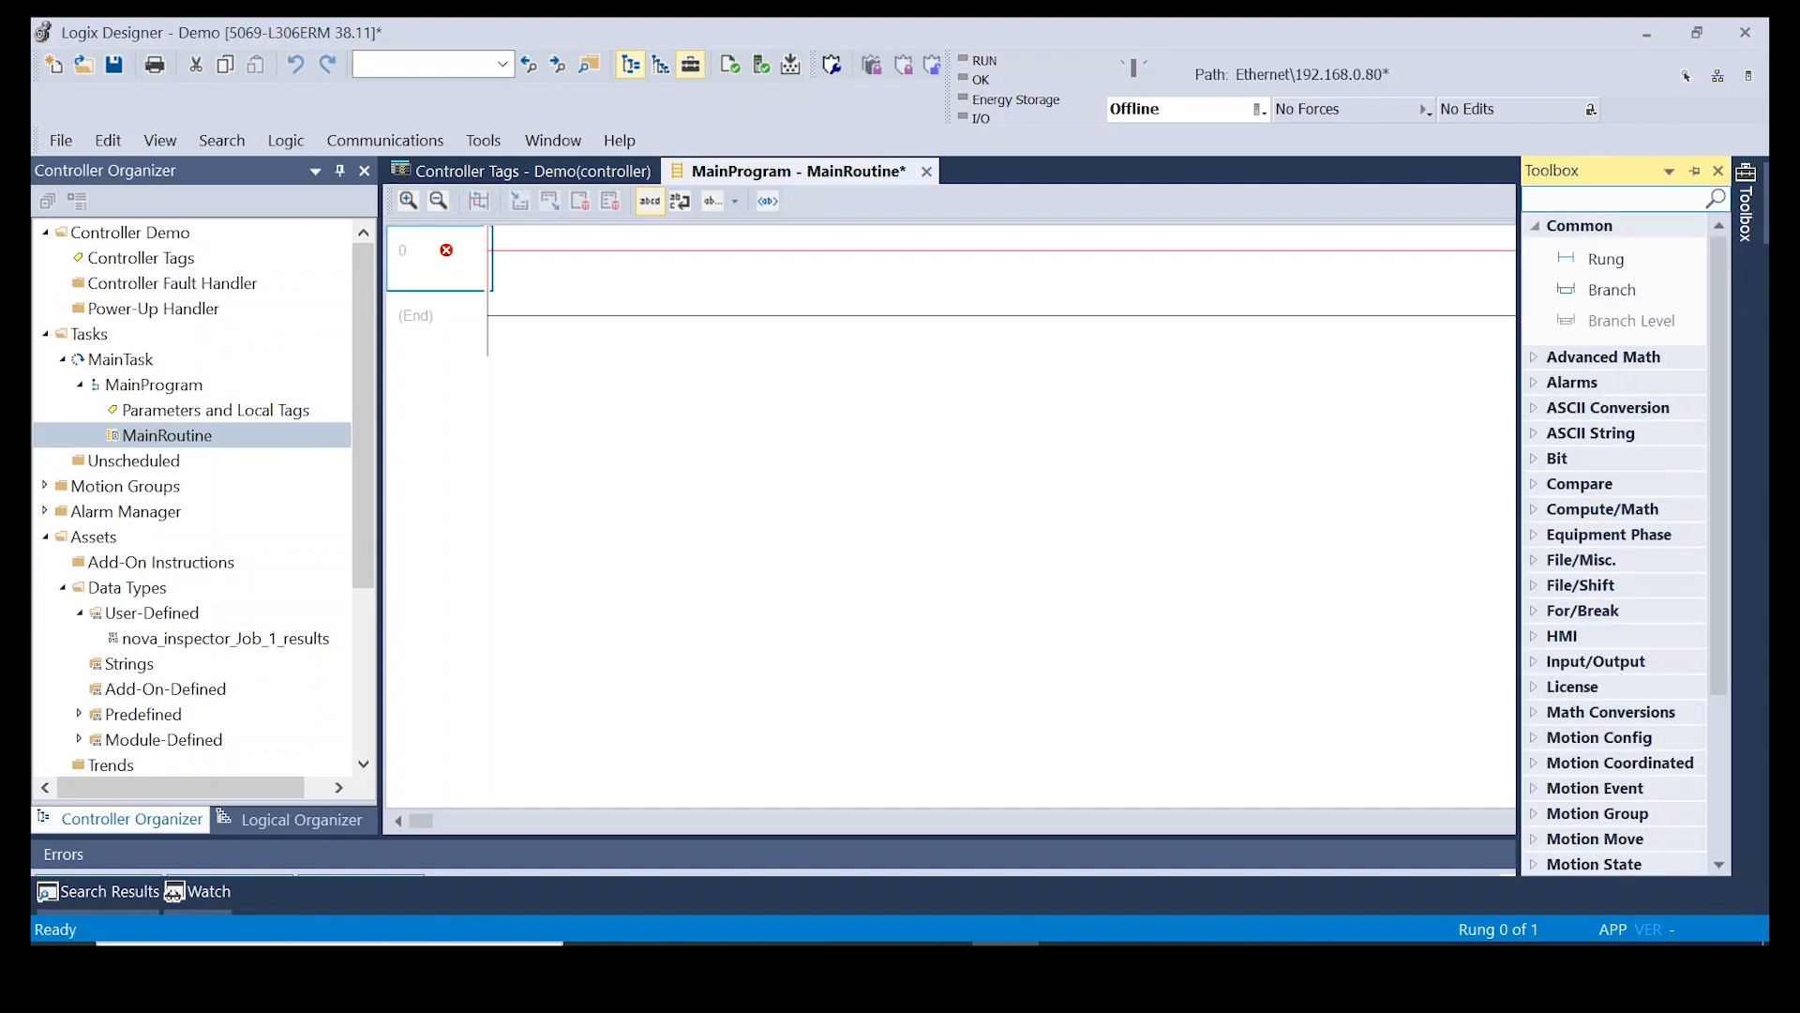
type("co")
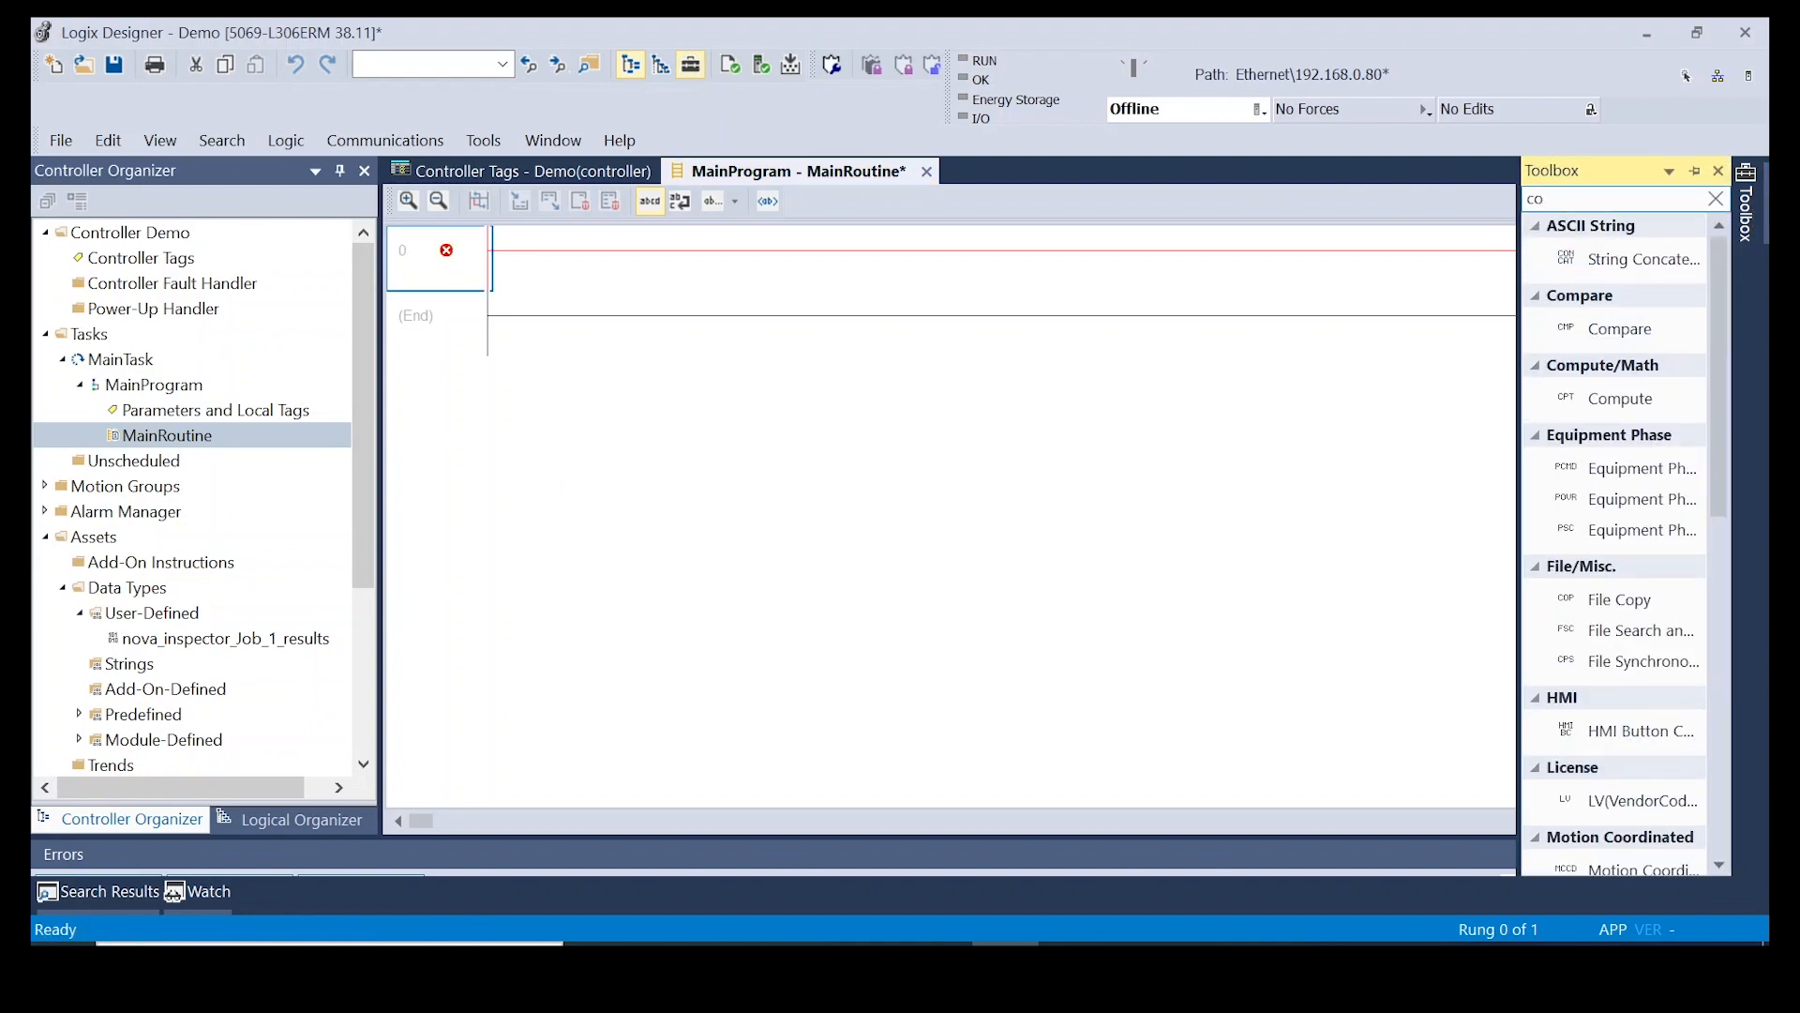
type("p")
double_click(1587, 266)
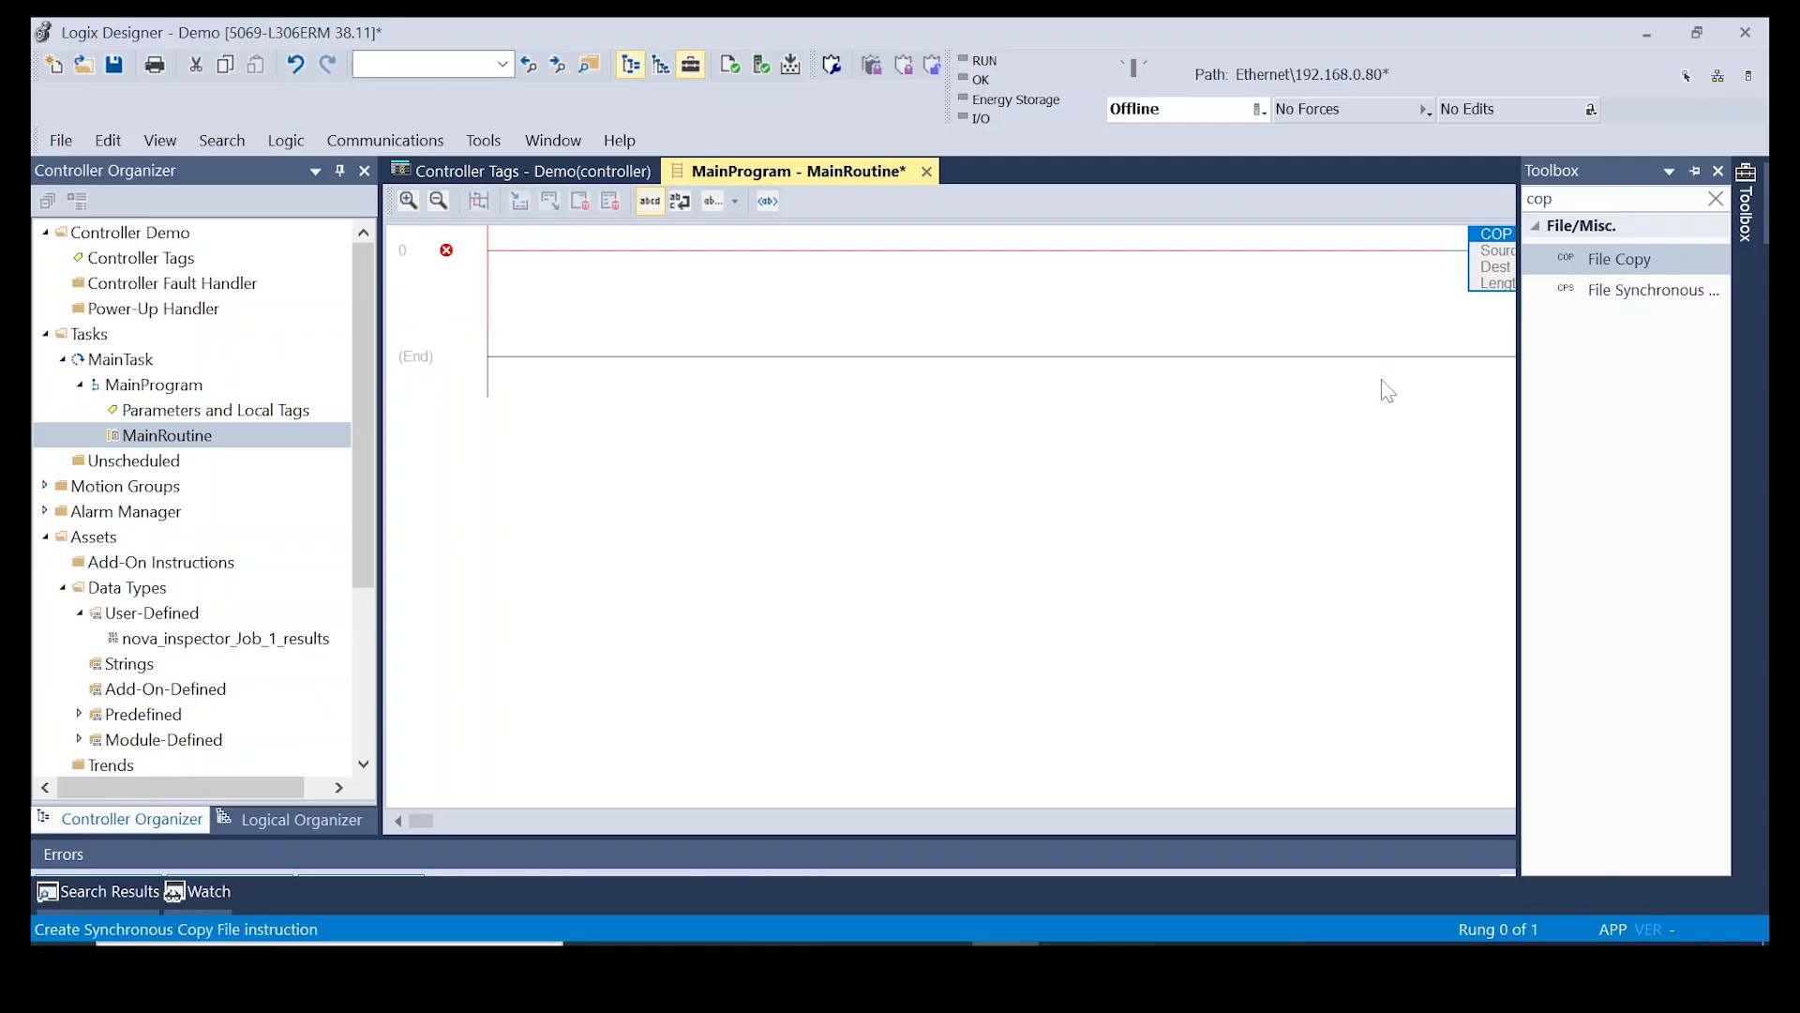
Set the COP instruction's source to the camera module's input data element InspectorCameraModule:I.Data[2]
left_click(1611, 251)
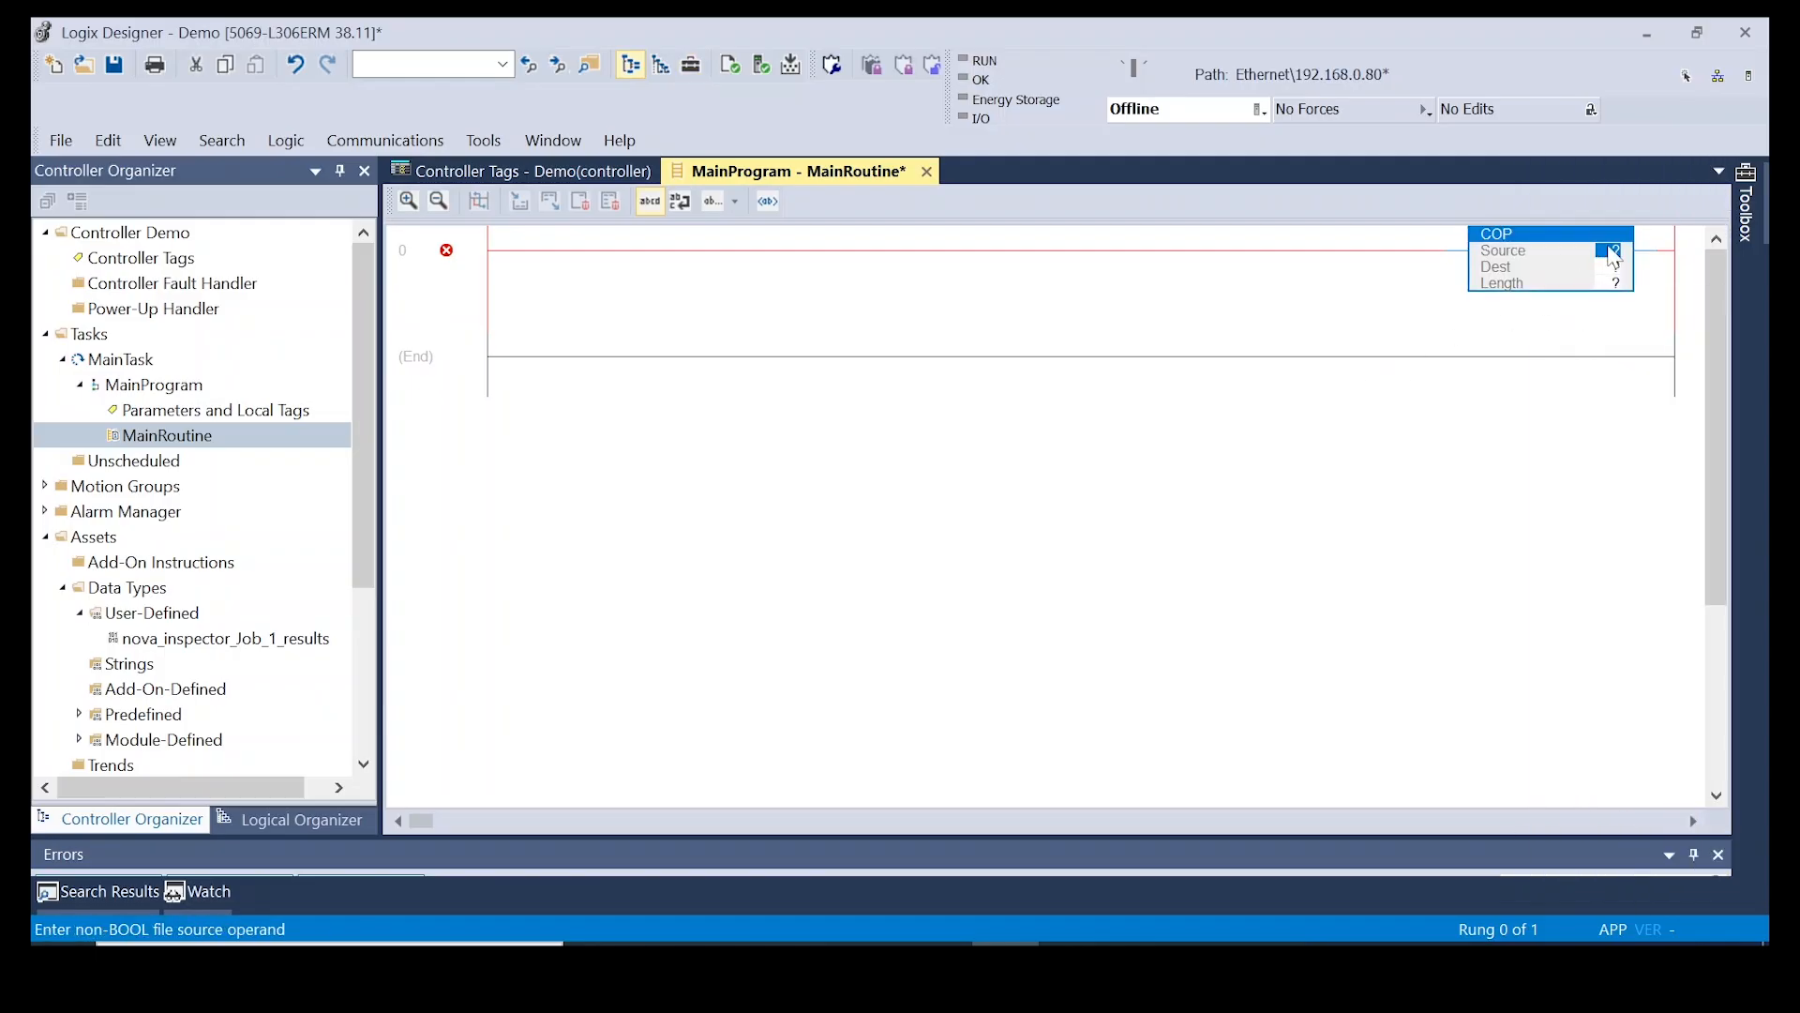
left_click(1609, 253)
left_click(1633, 254)
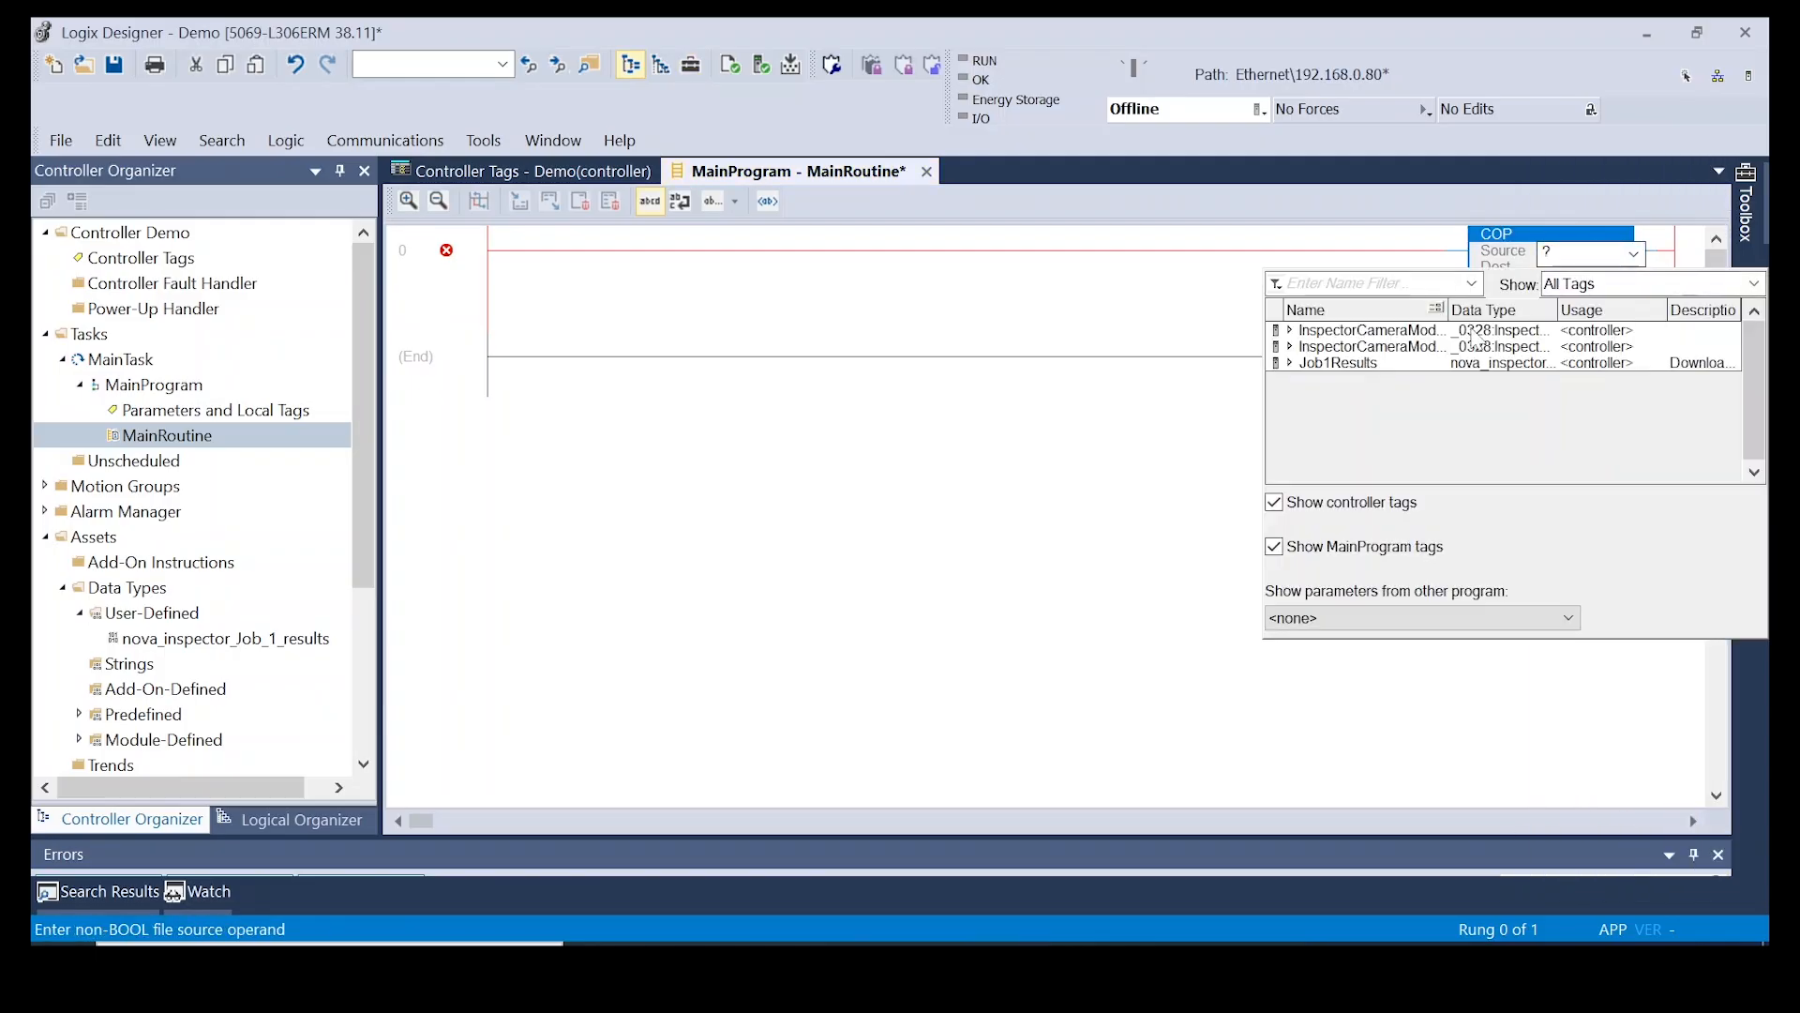
left_click(1292, 331)
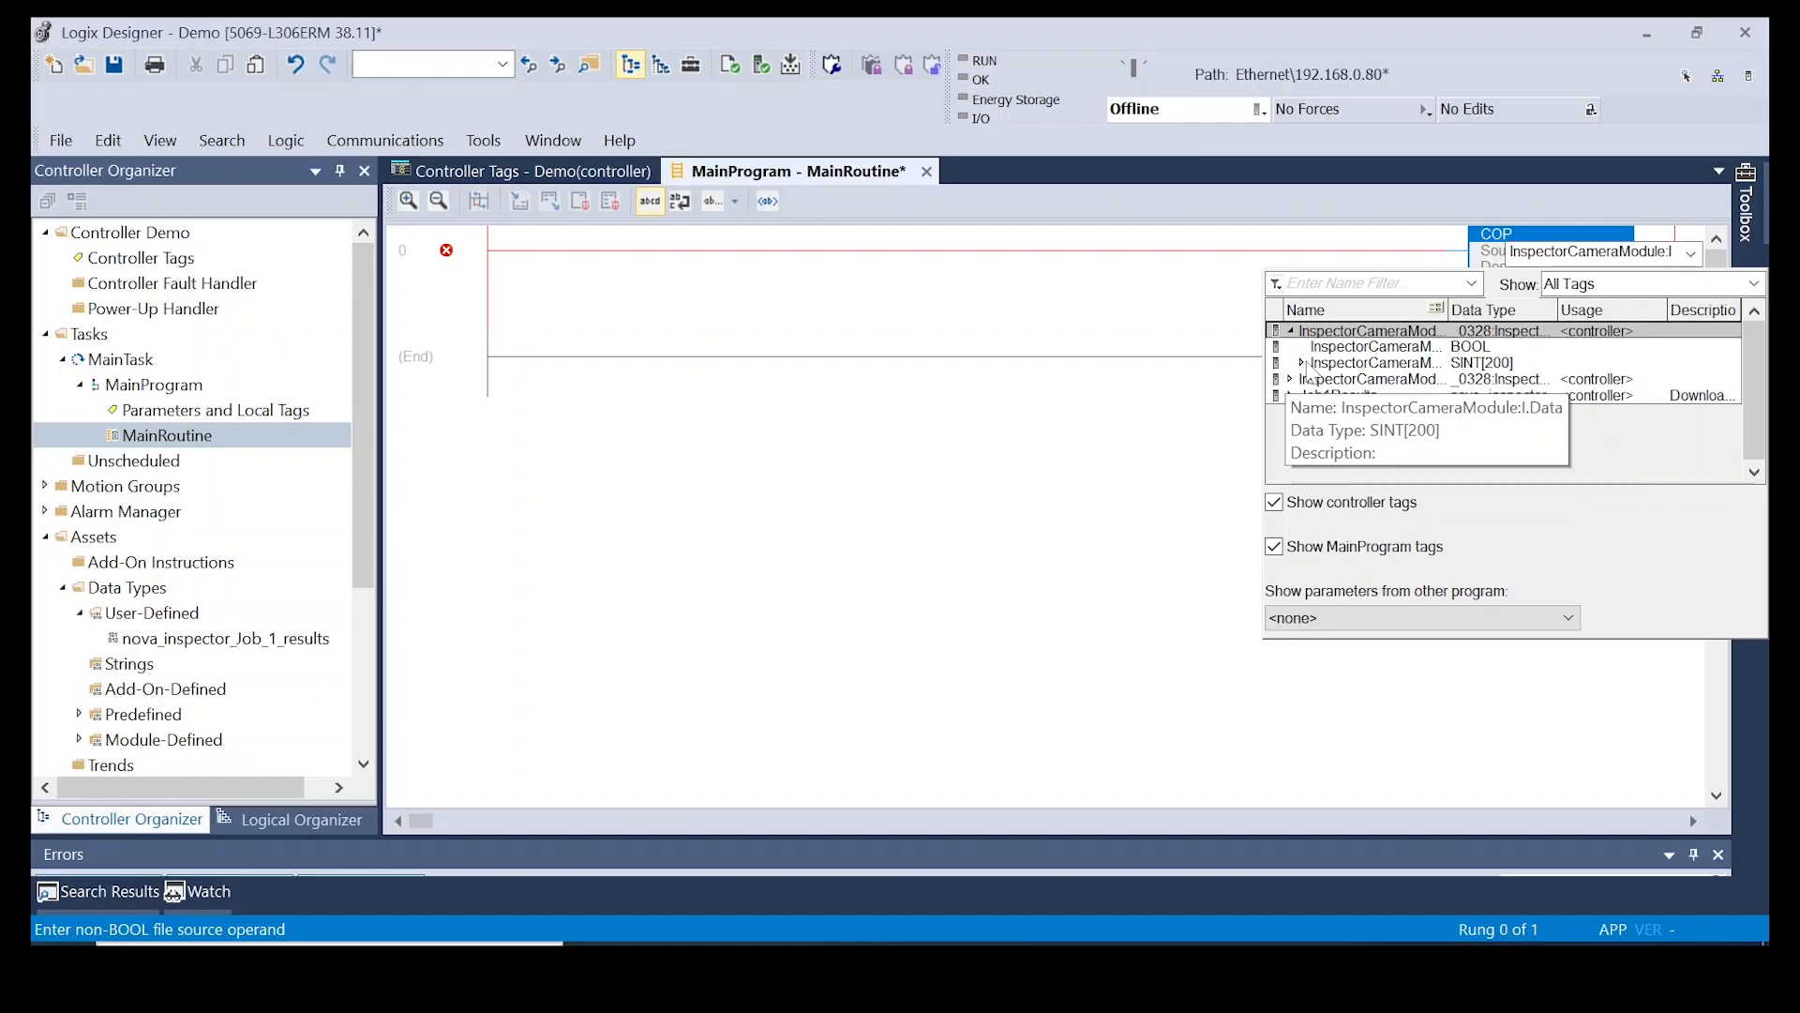
left_click(1303, 364)
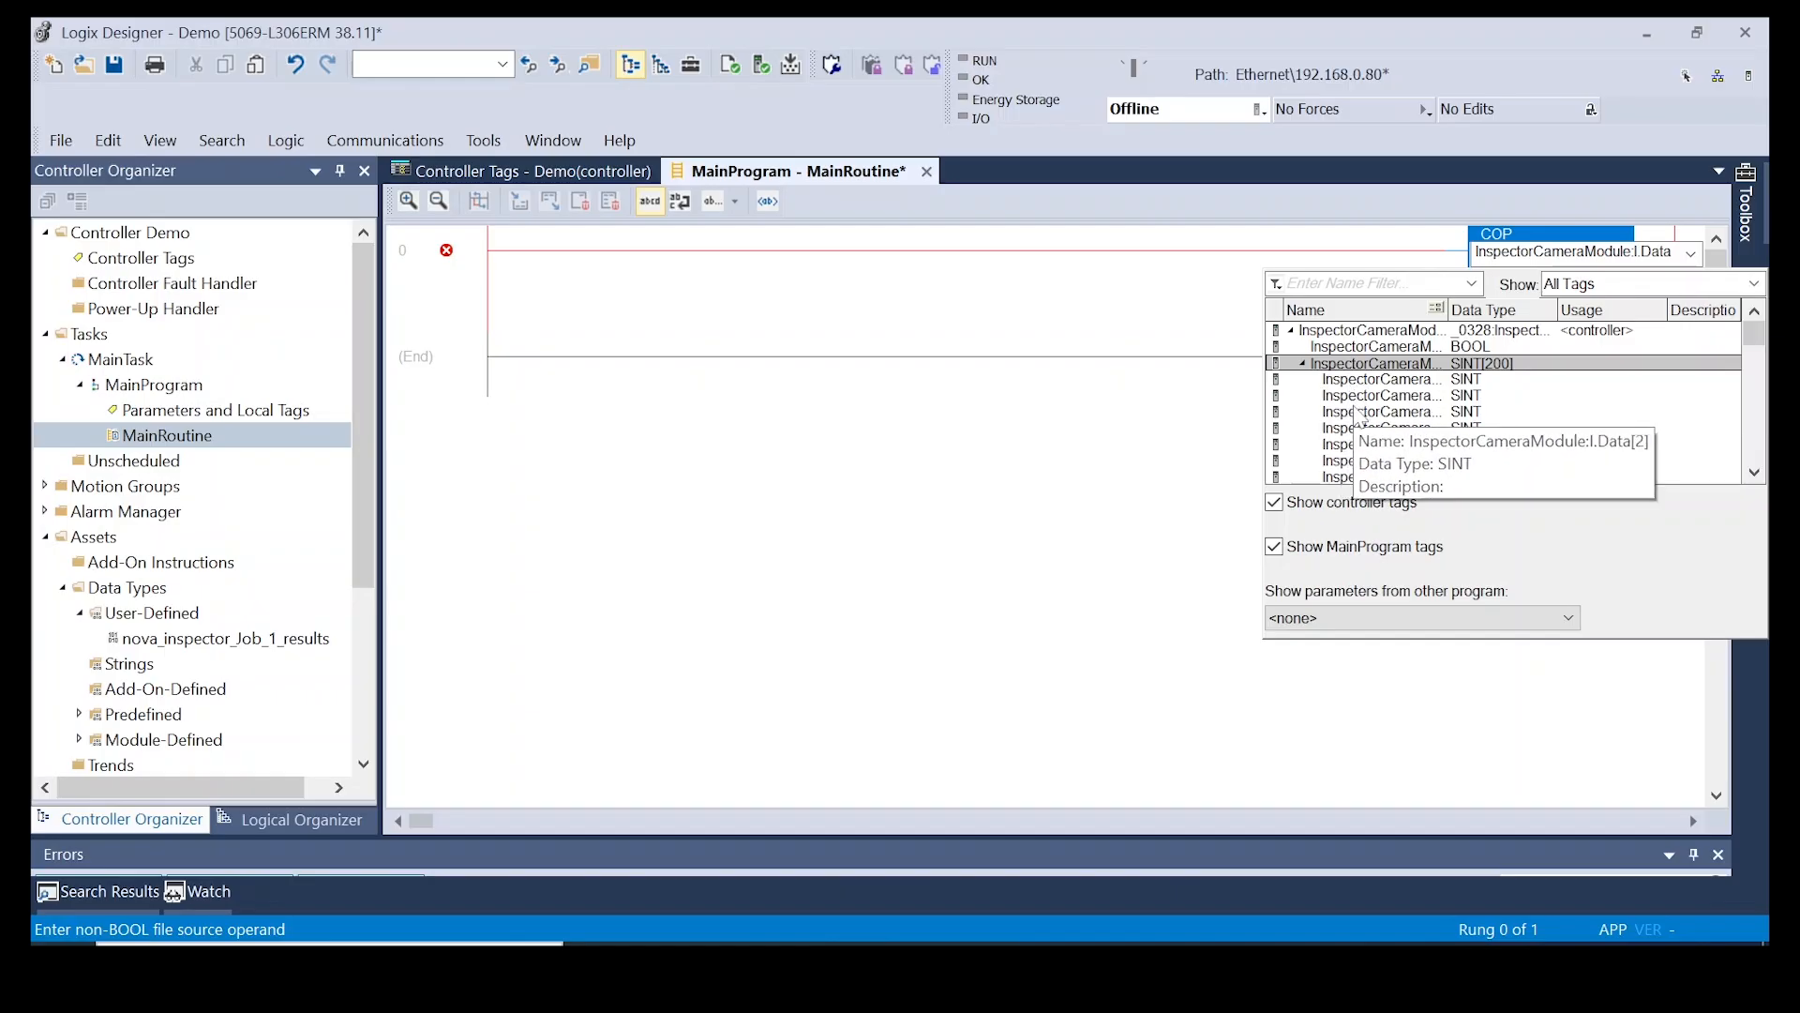
left_click(1362, 414)
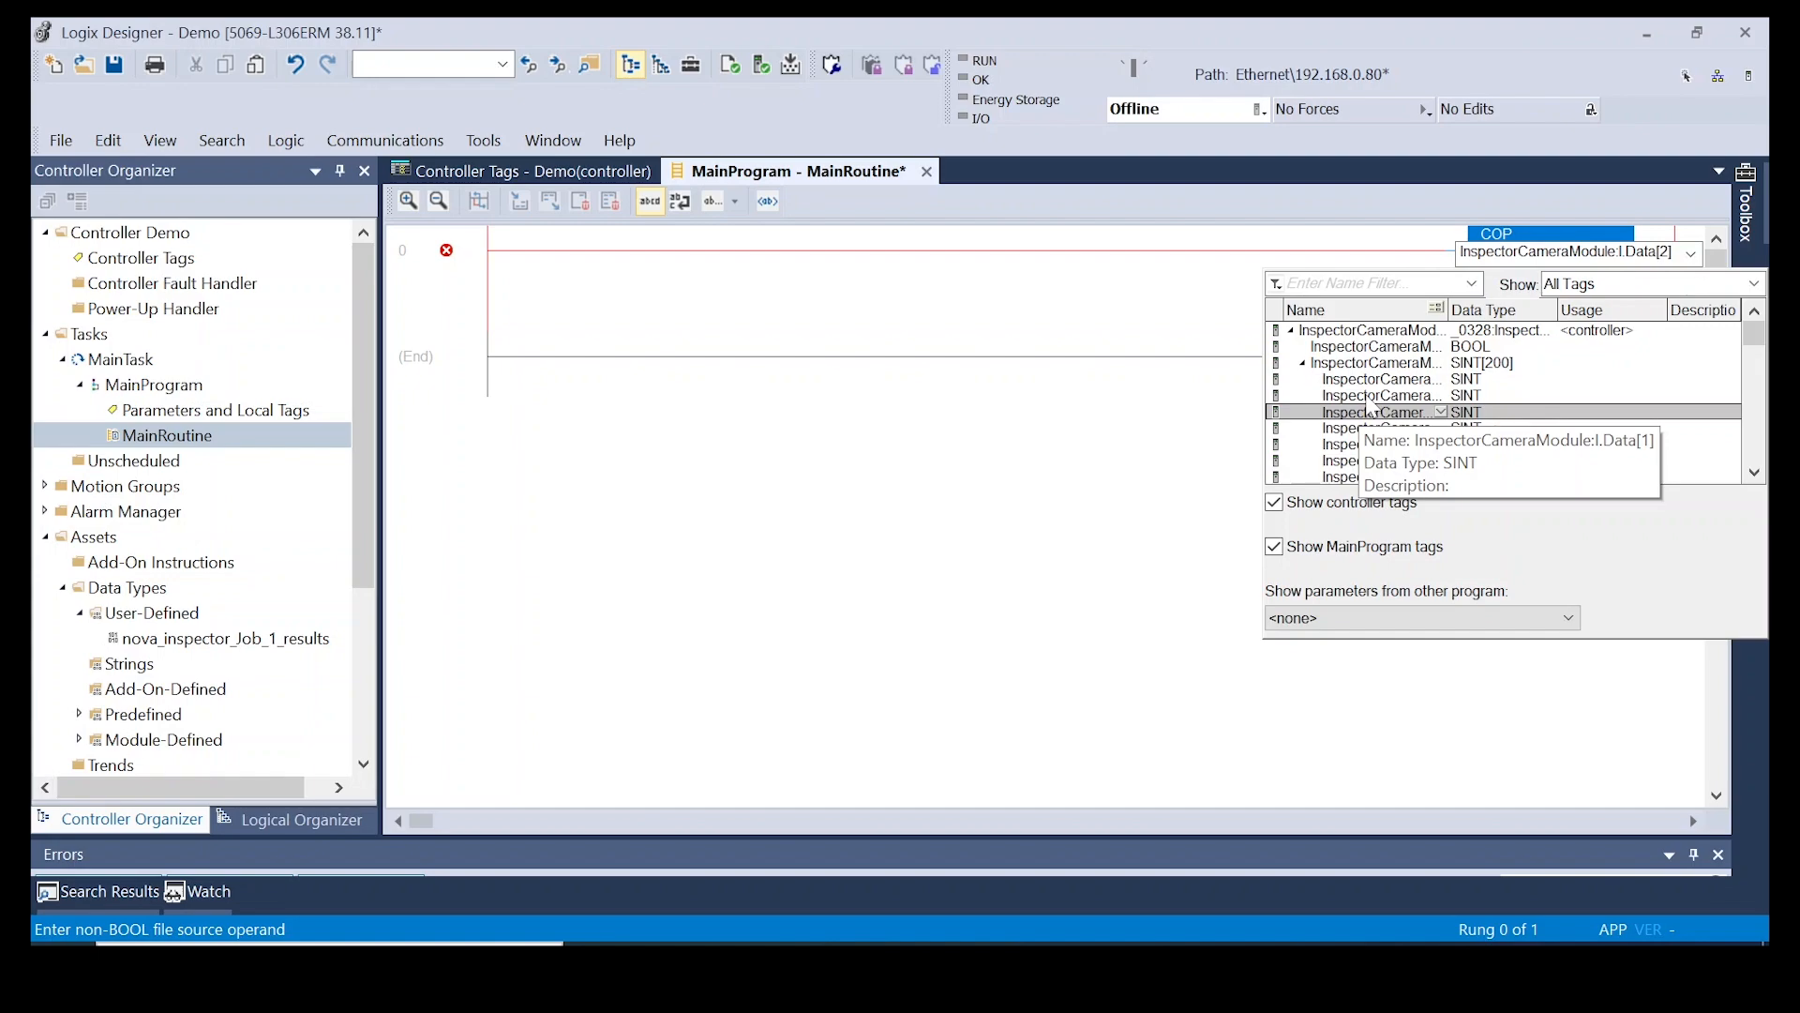
scroll(1370, 410, "down", 1)
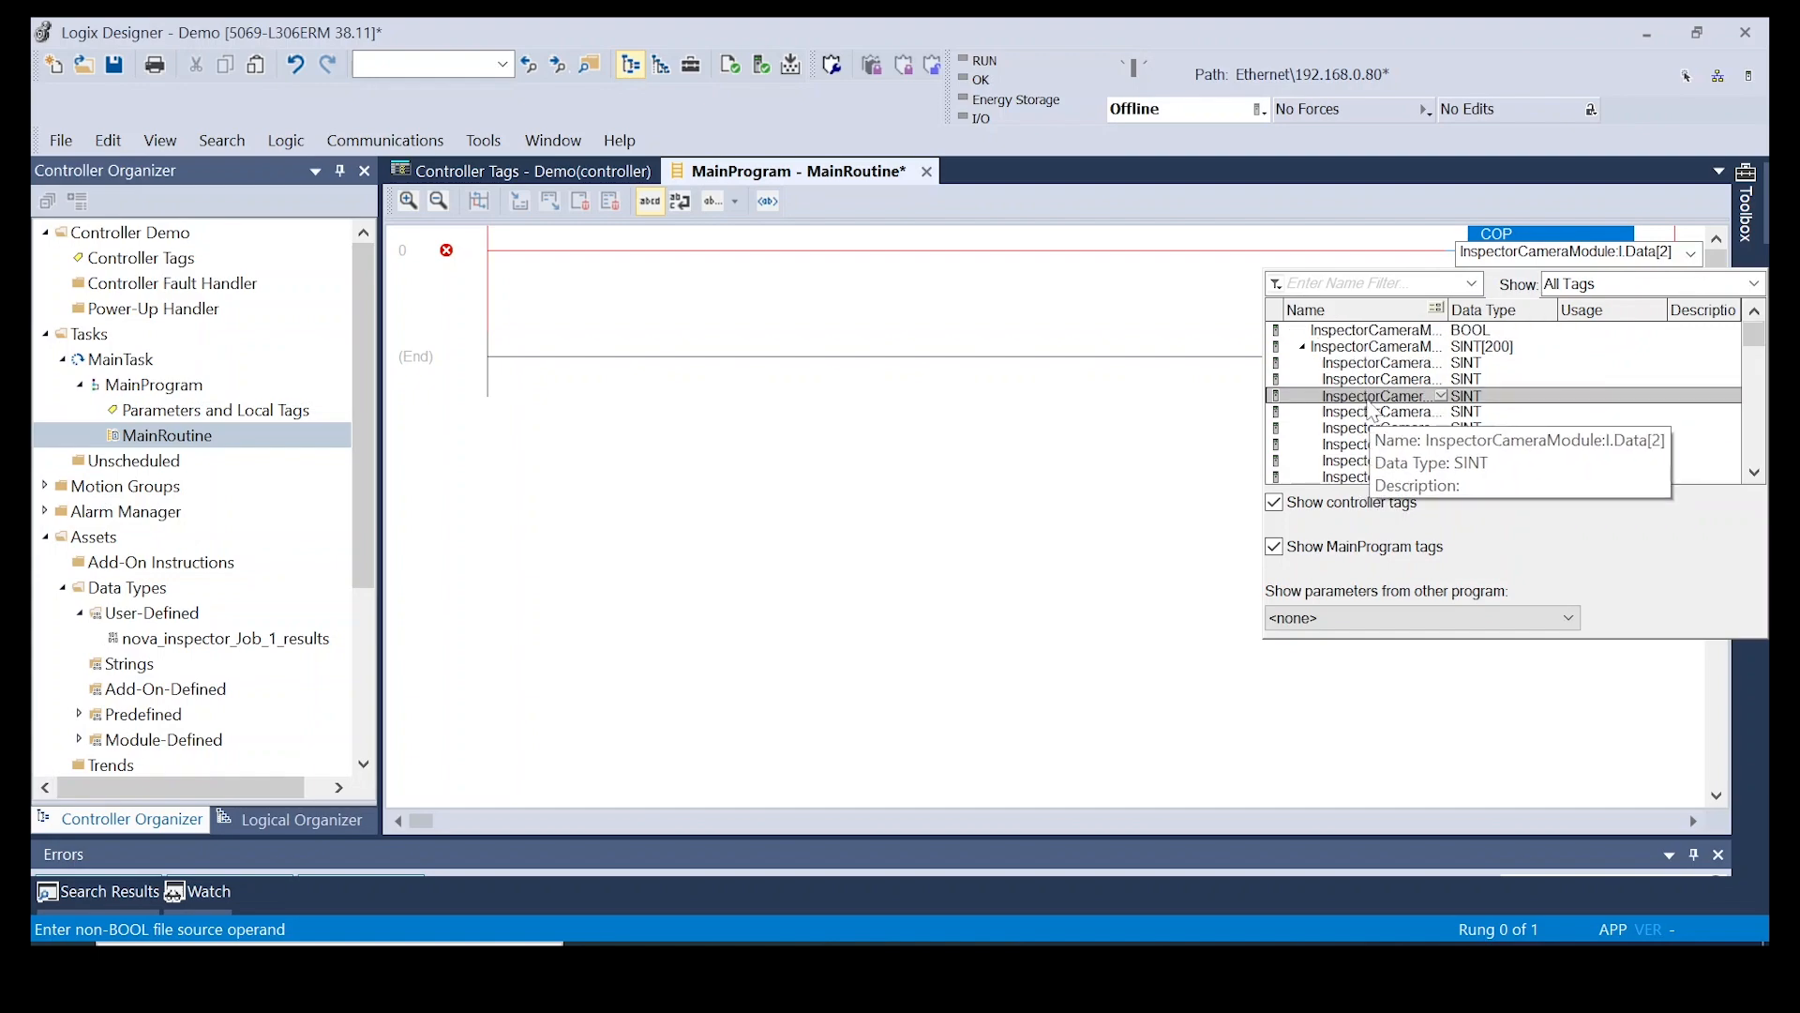
key("Return")
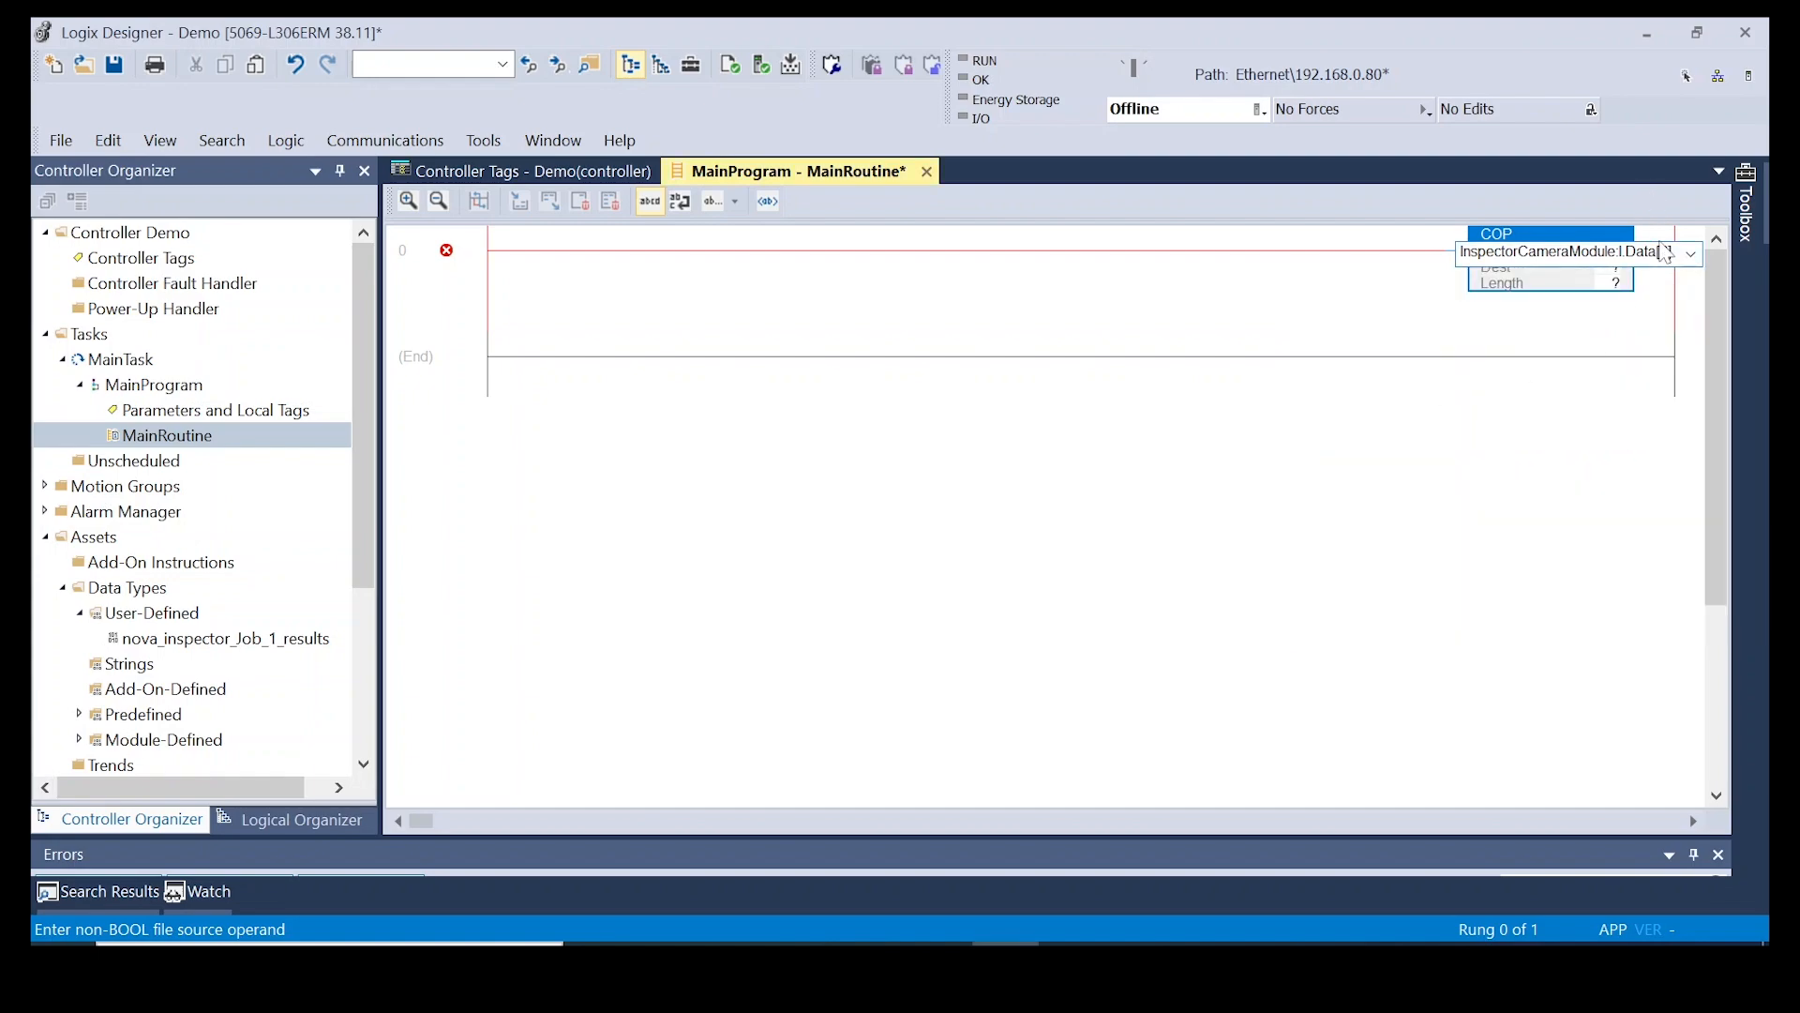
key("Return")
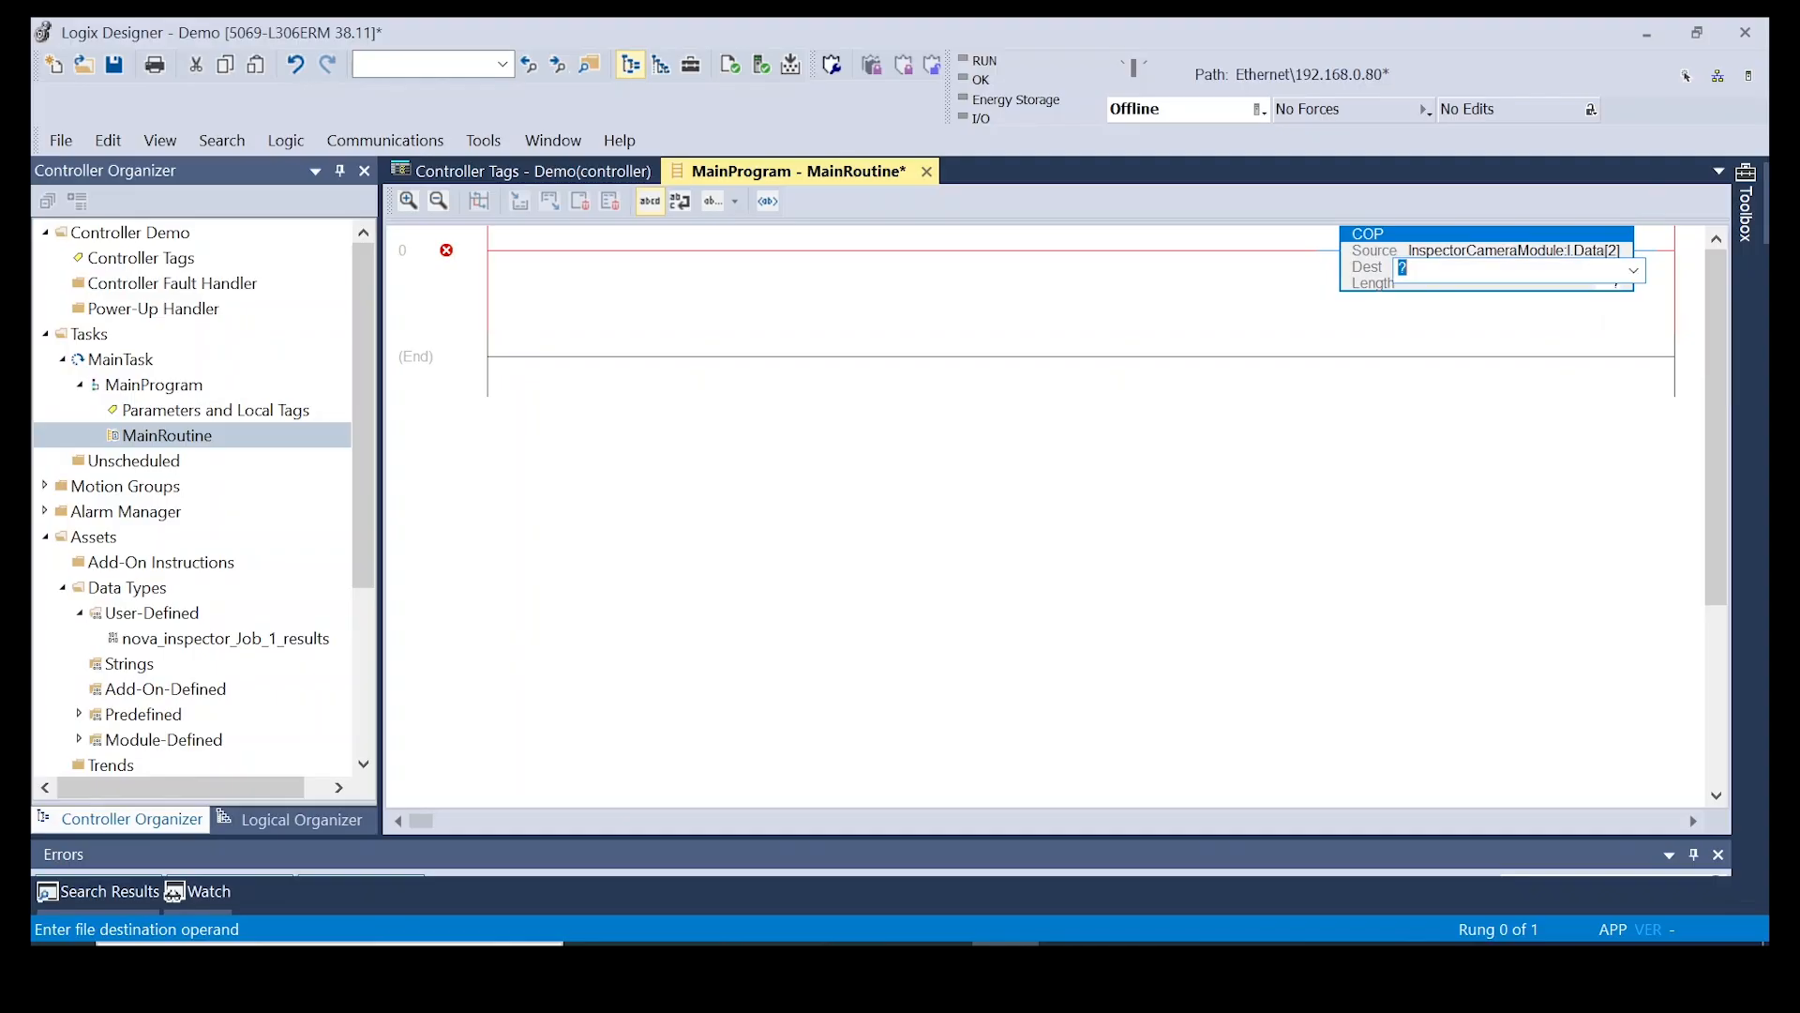
Set the COP instruction's destination to Job1Results and its length to 1, and save the project
left_click(1633, 272)
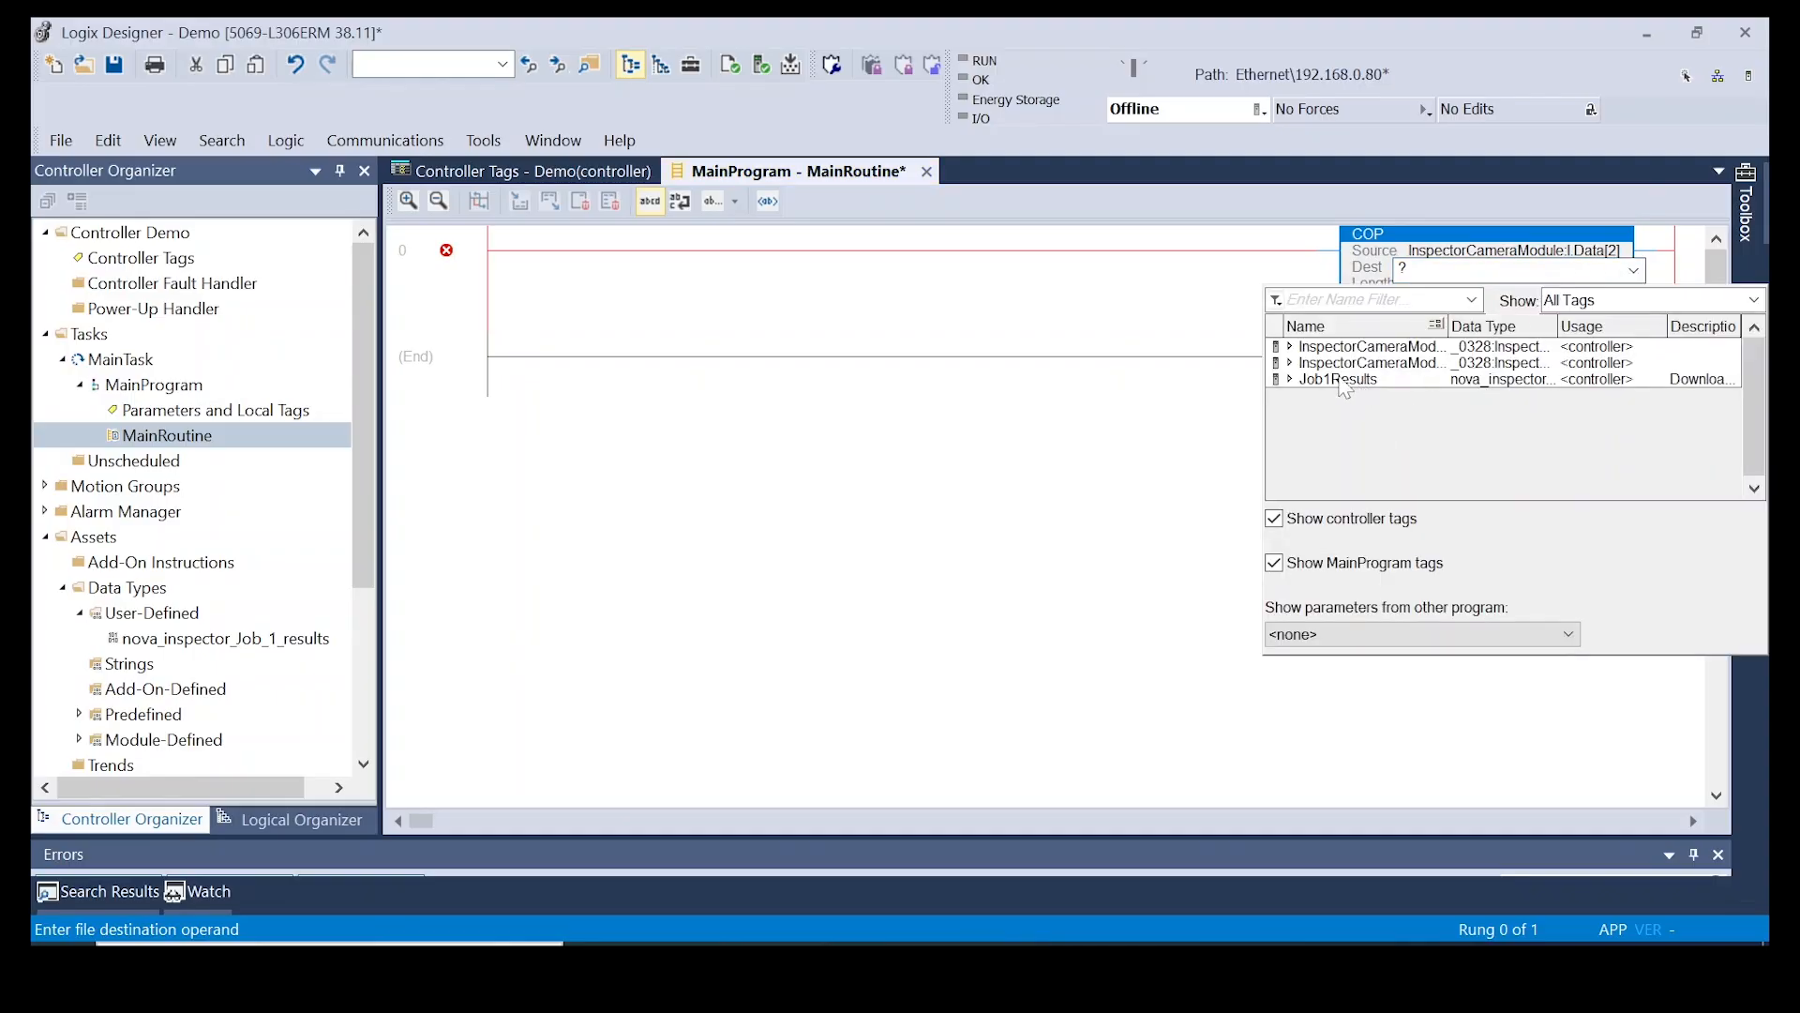
double_click(1324, 380)
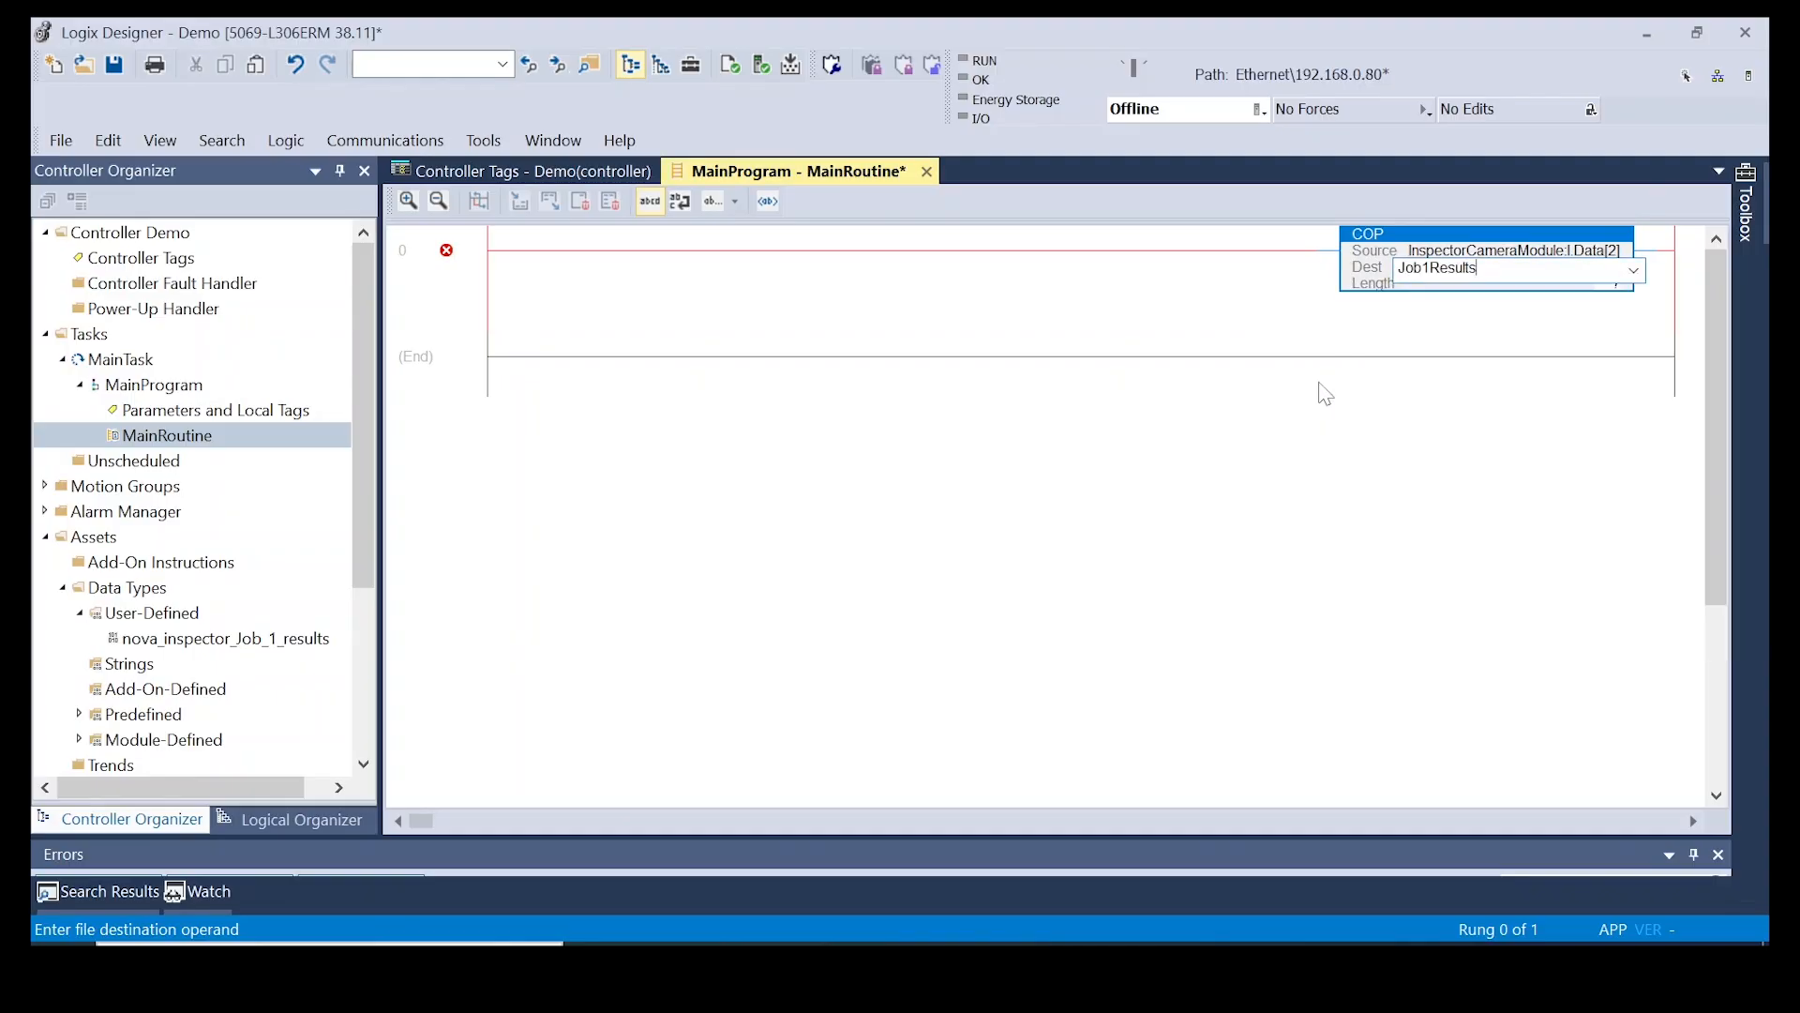
key("Return")
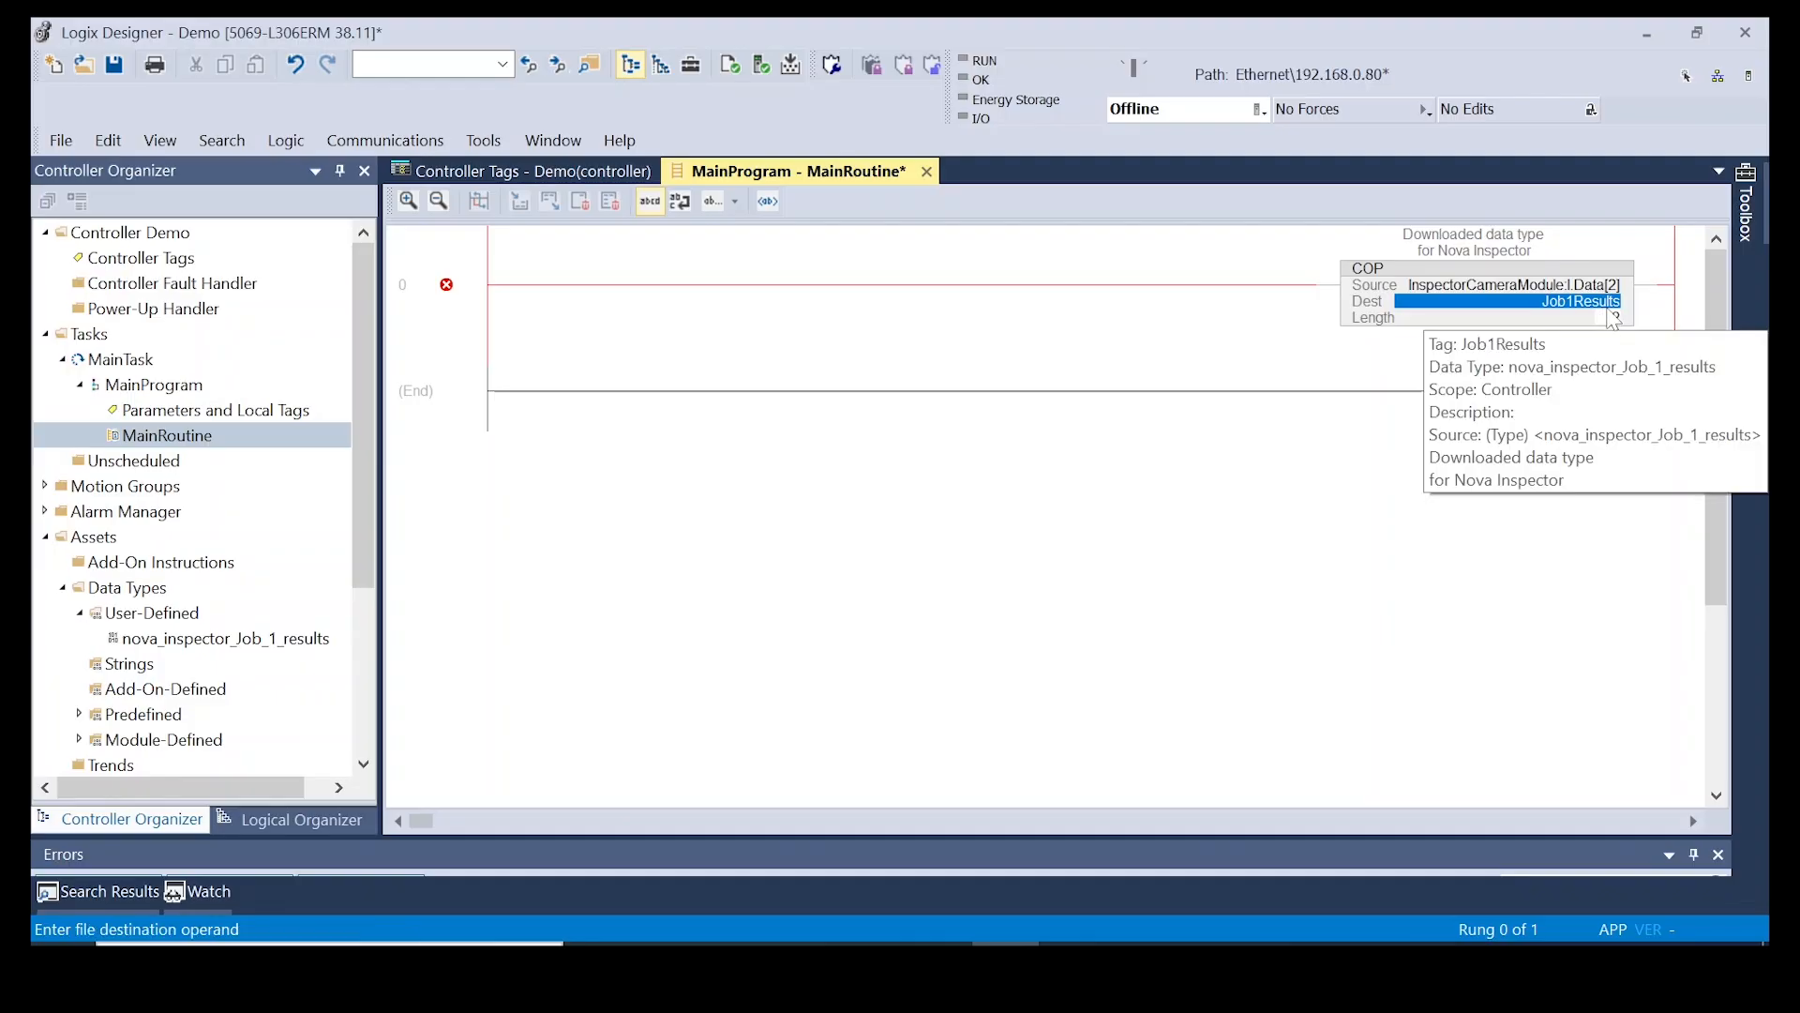
double_click(1609, 319)
type("1")
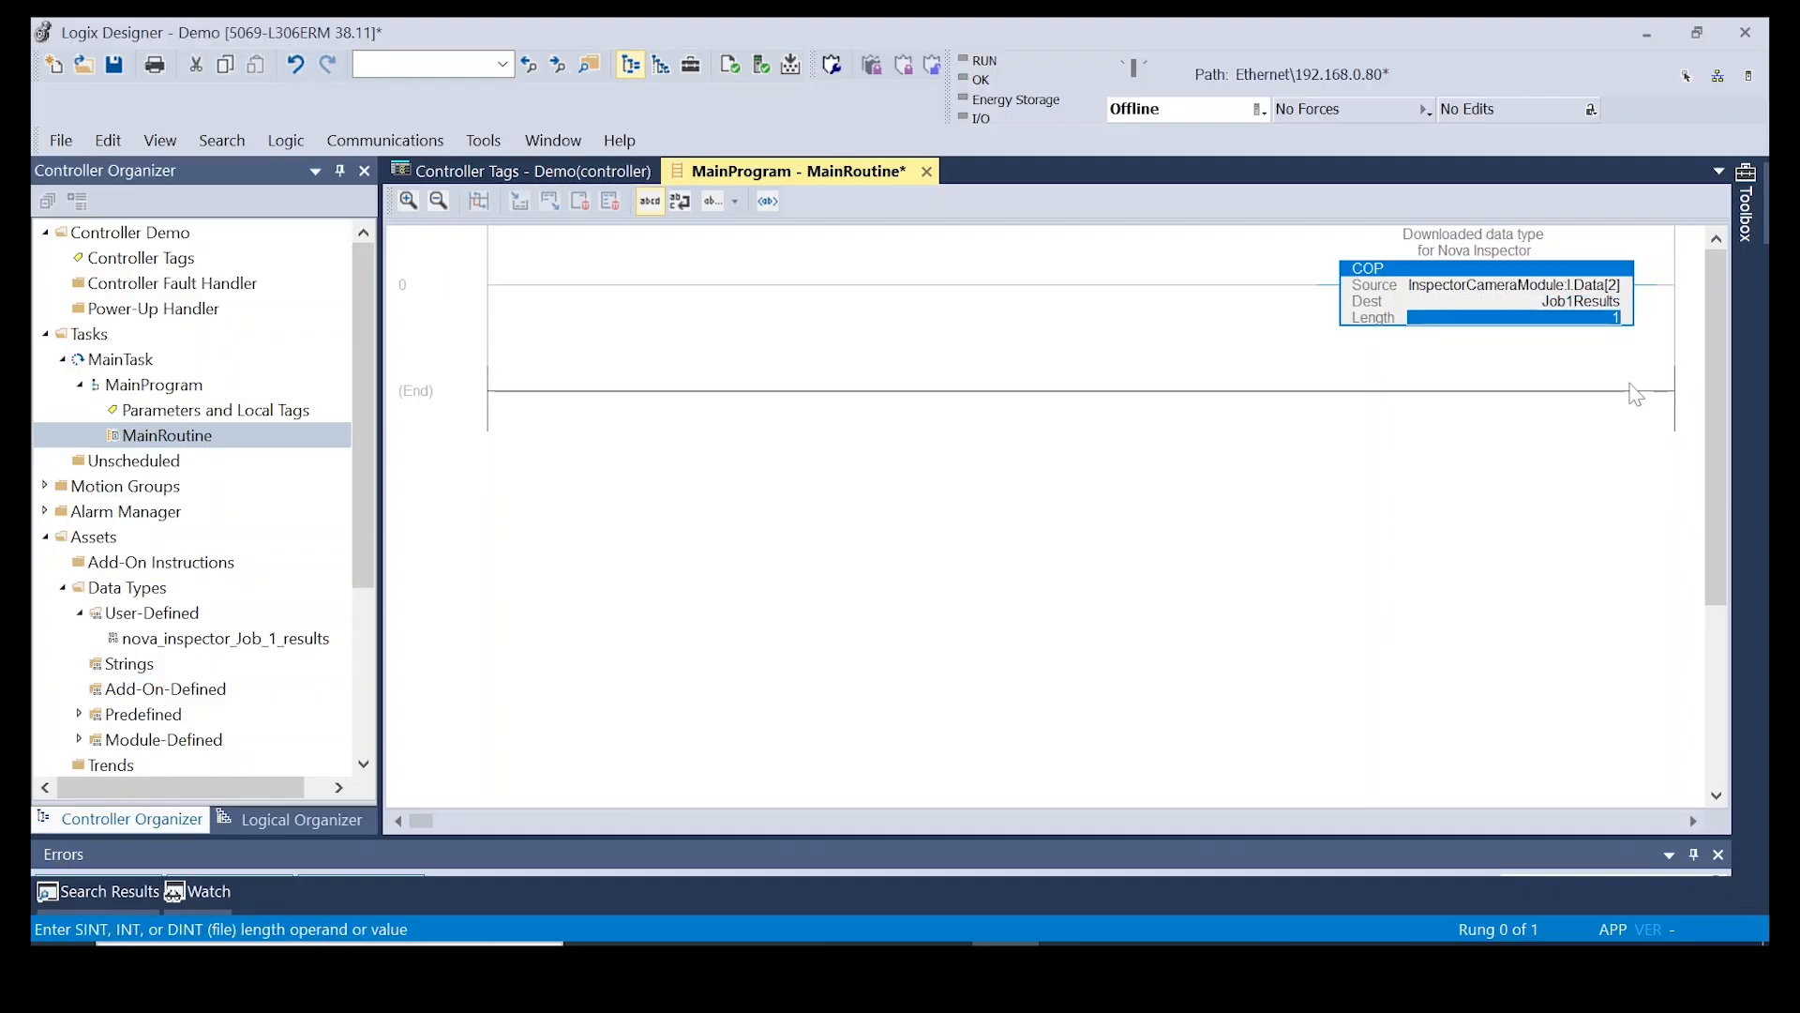
key("Return")
key("ctrl+s")
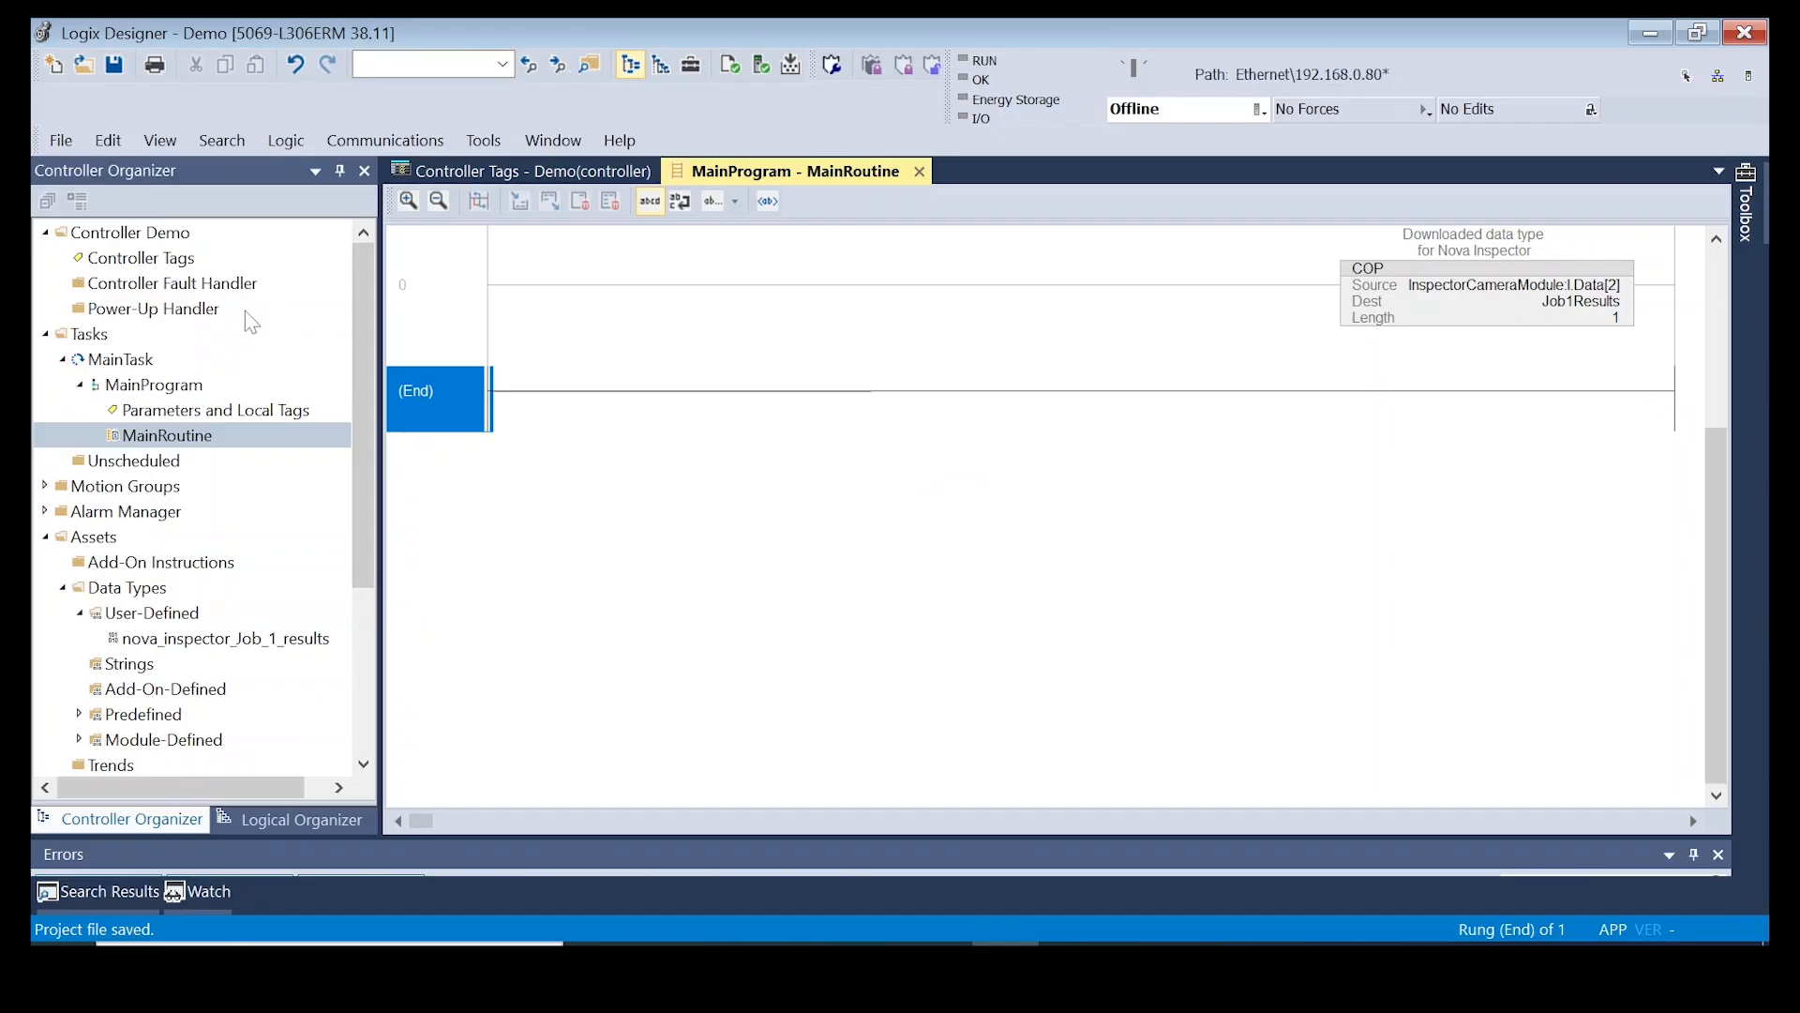
Download the project to the 5069-L306ERM controller at 192.168.0.80 and return the controller to Remote Run mode
left_click(385, 141)
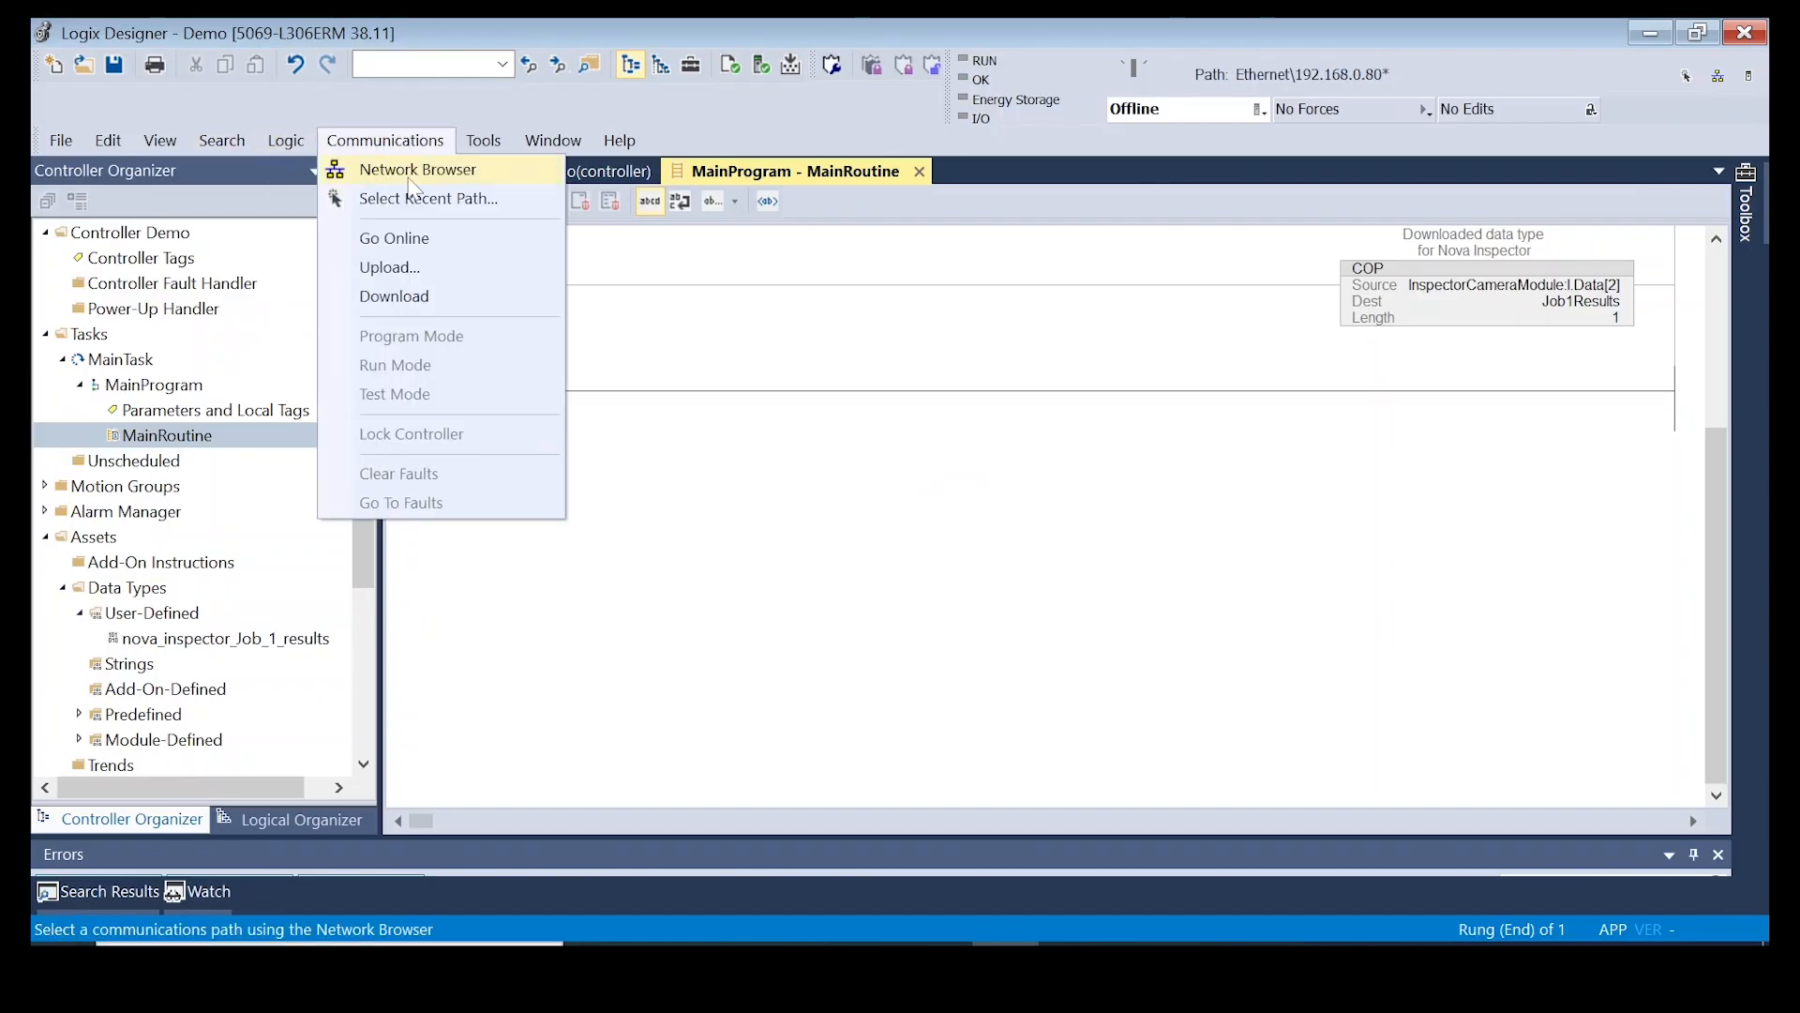
left_click(417, 170)
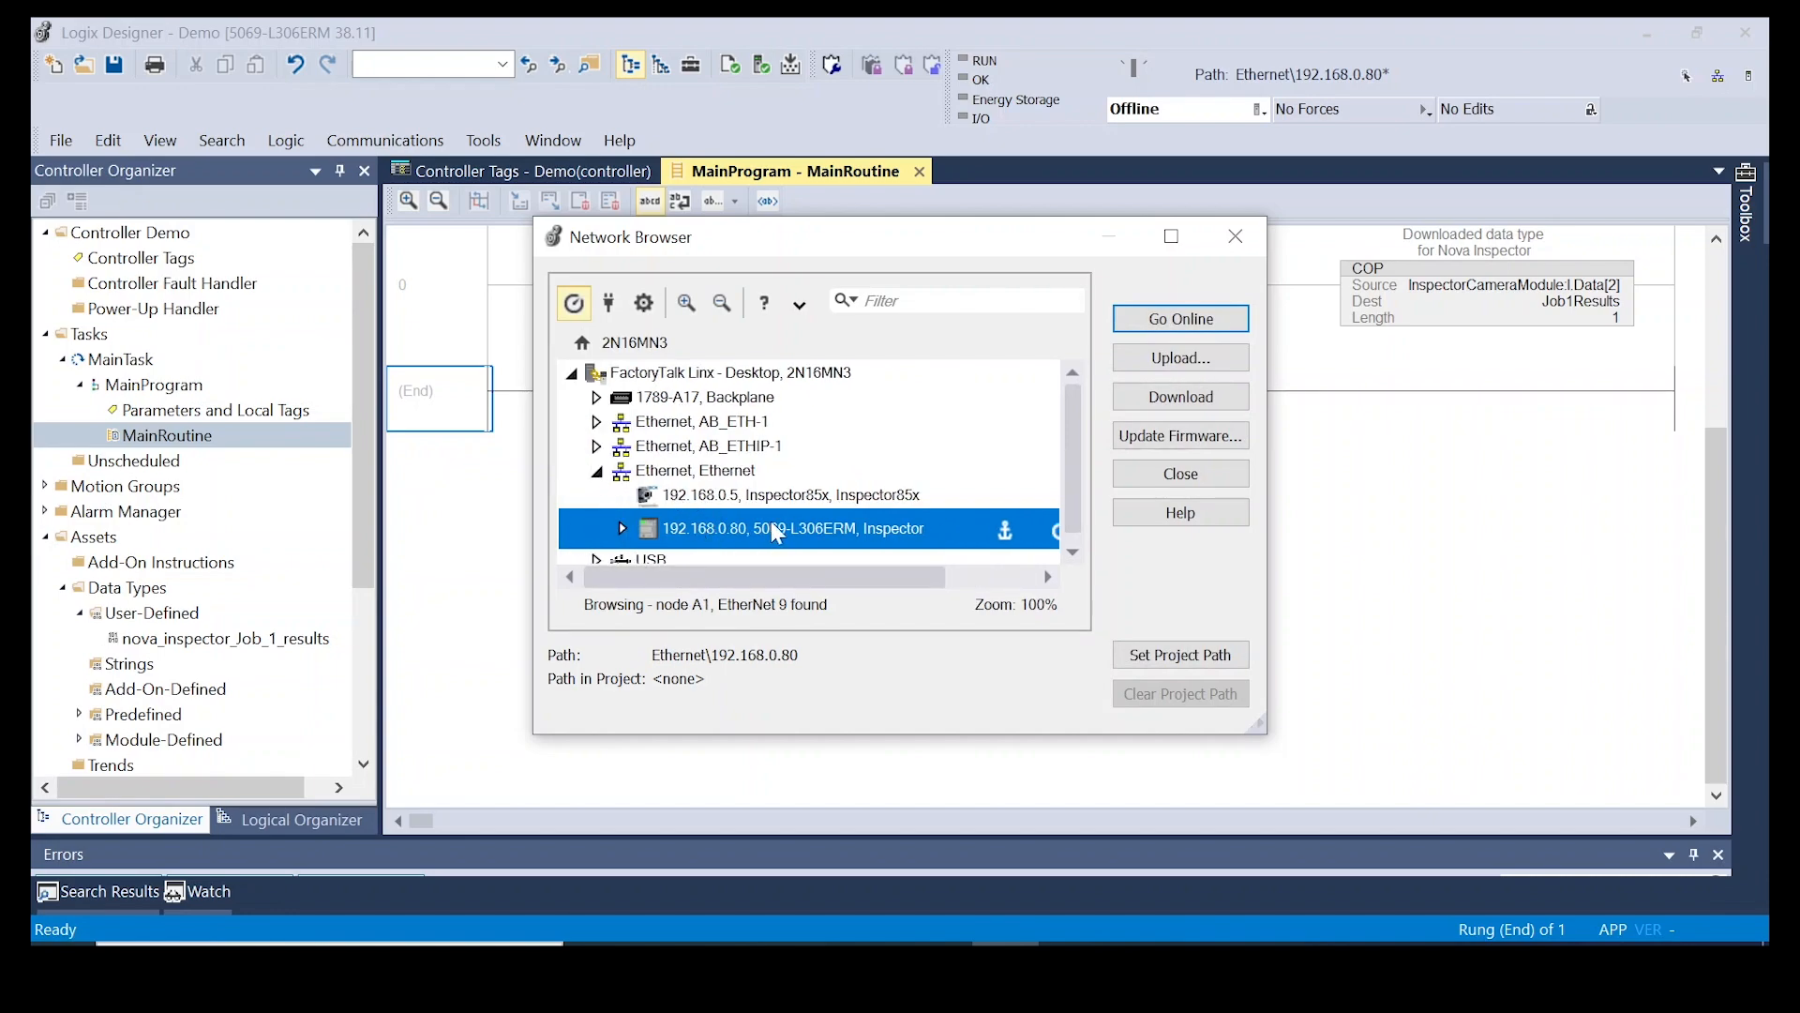
left_click(1206, 403)
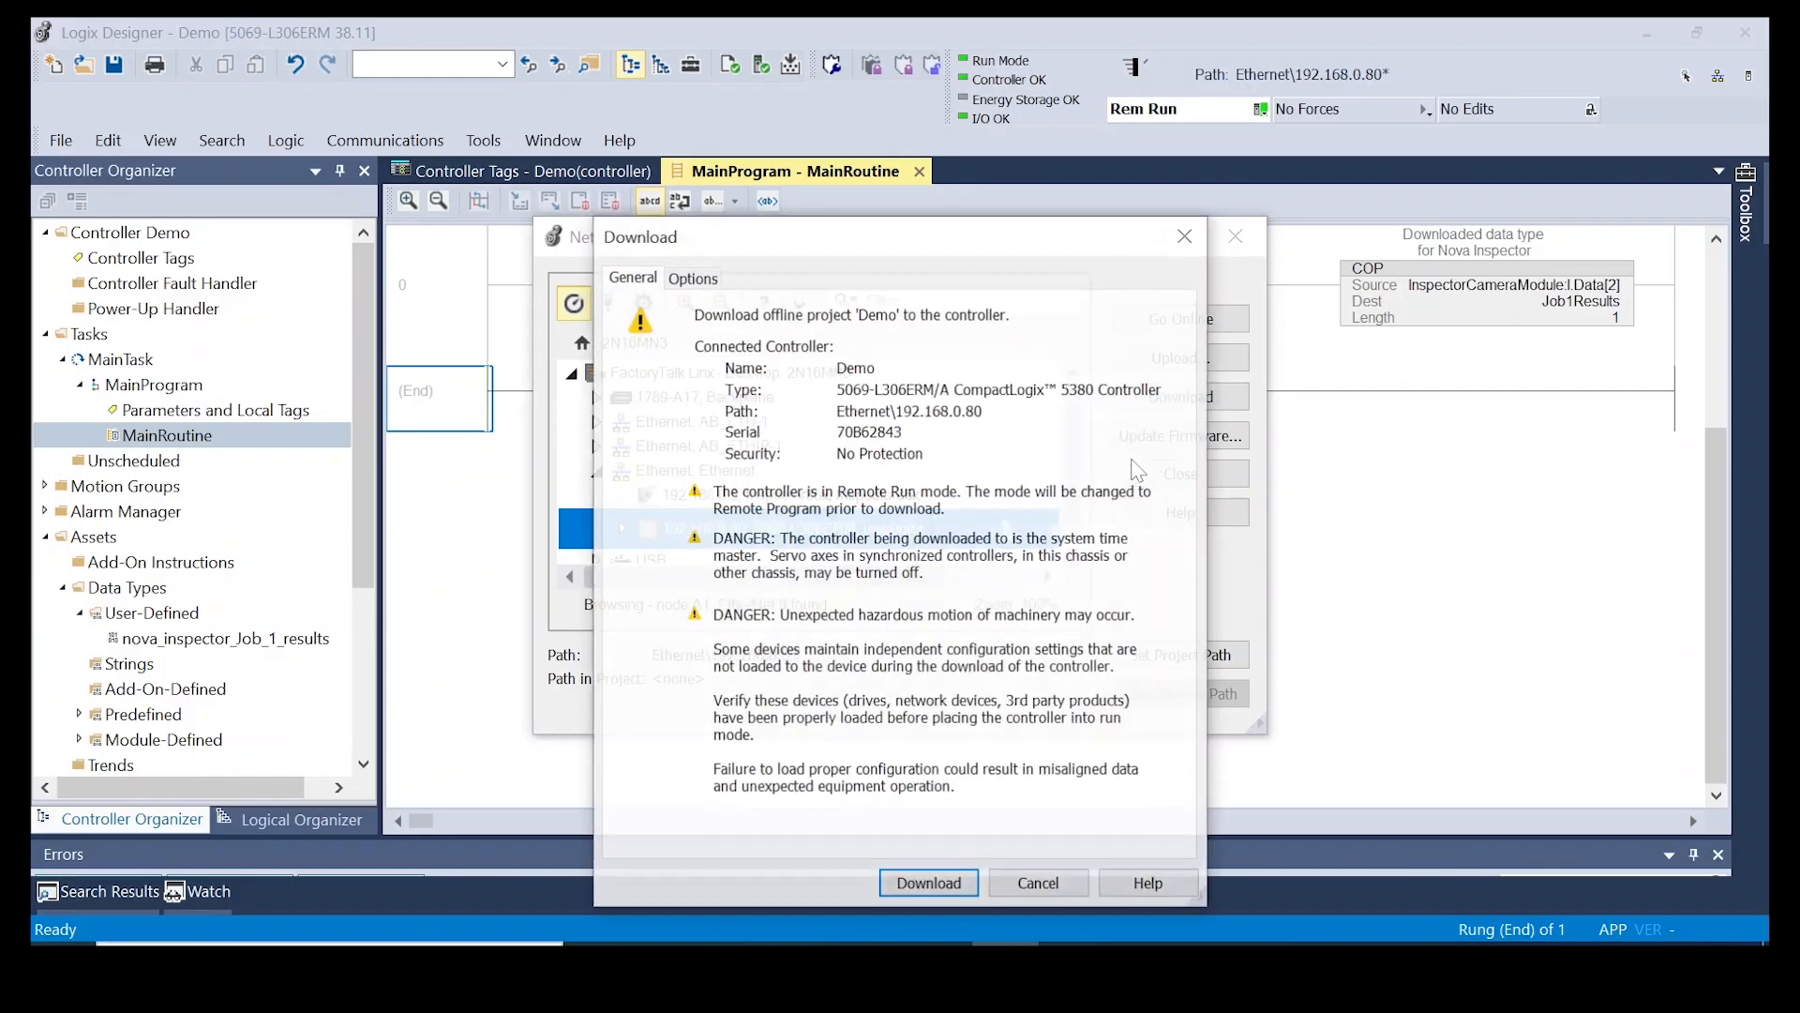
left_click(937, 884)
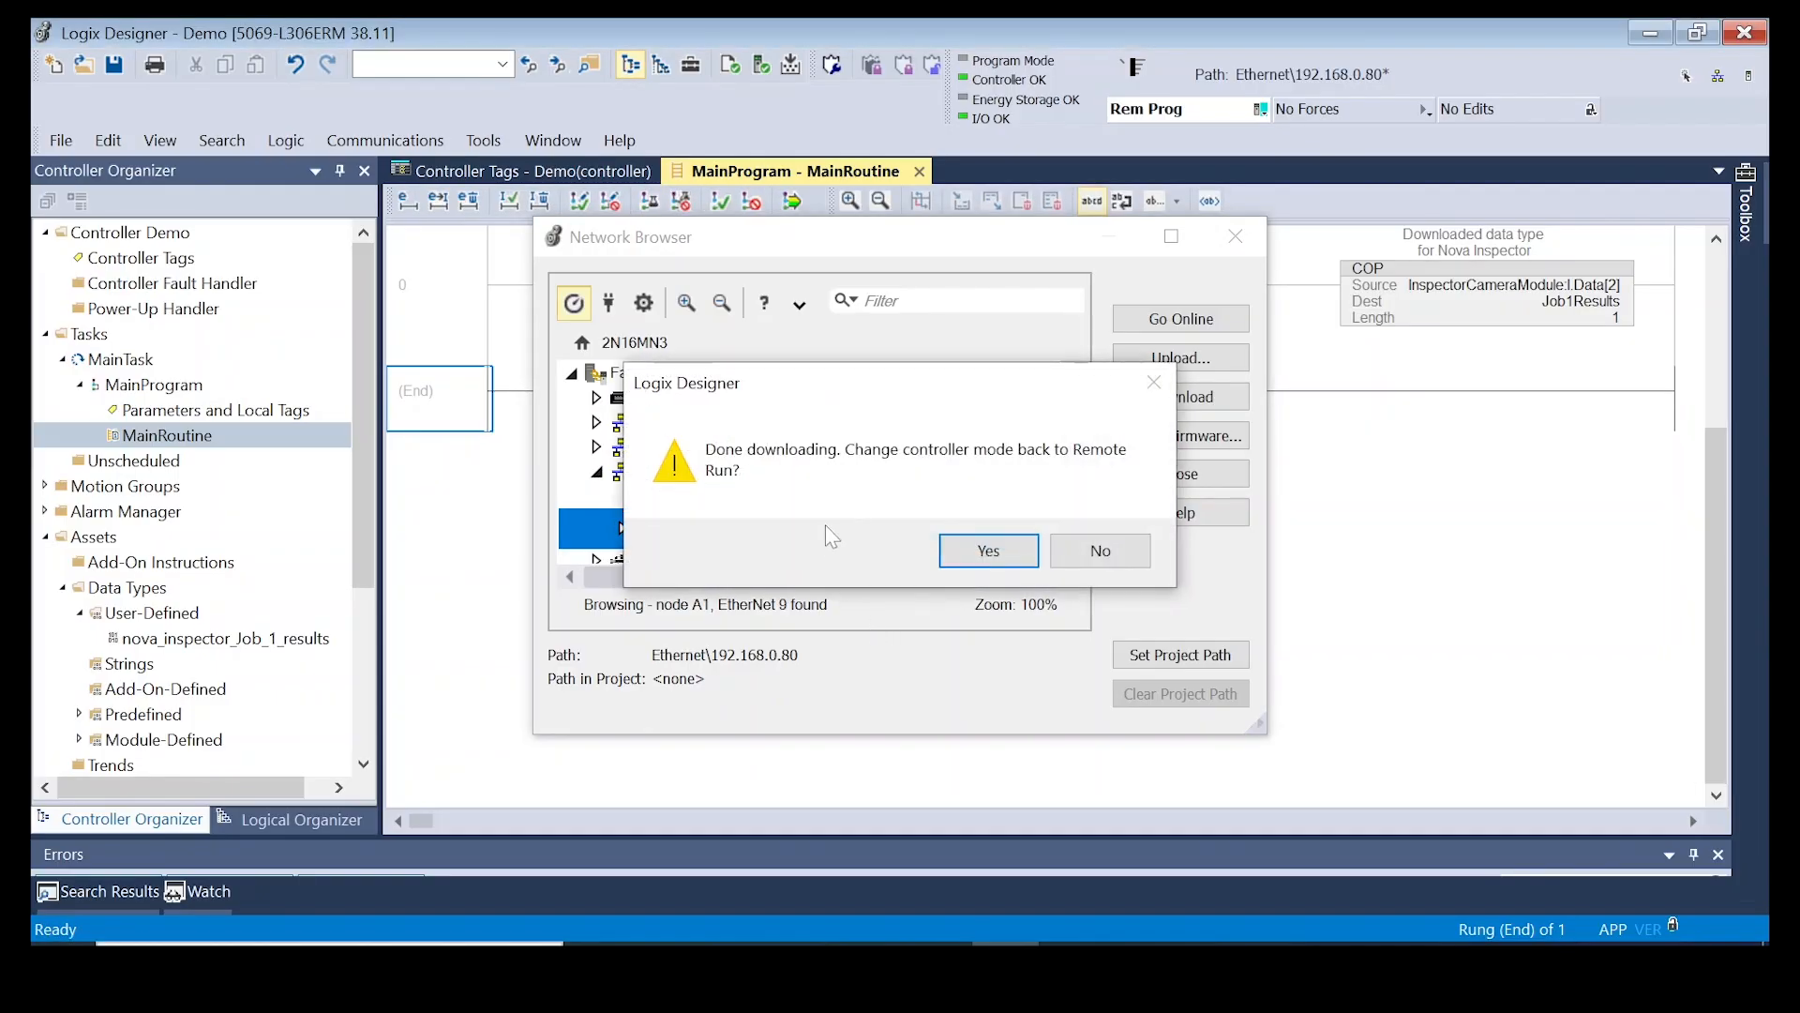
left_click(986, 551)
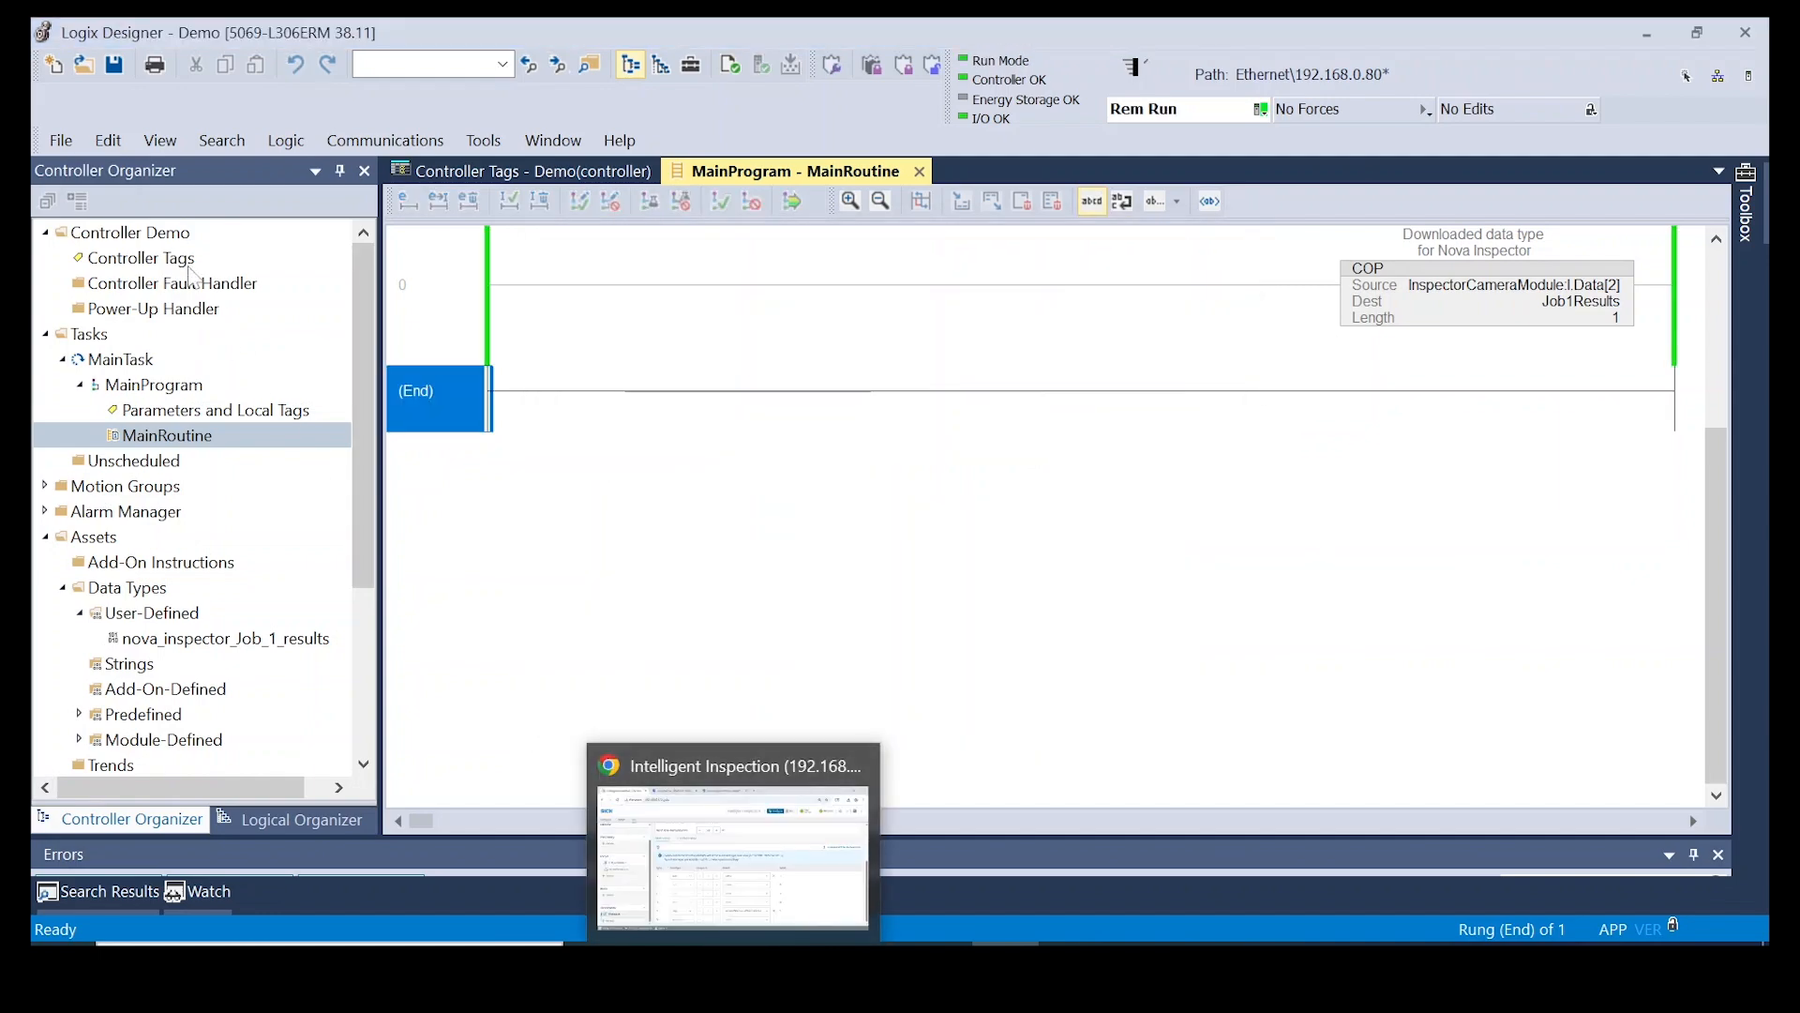
Compare the Job1Results values in Logix Designer's controller tags with the camera's live AI Object Detection image and EtherNet/IP result mapping
double_click(178, 259)
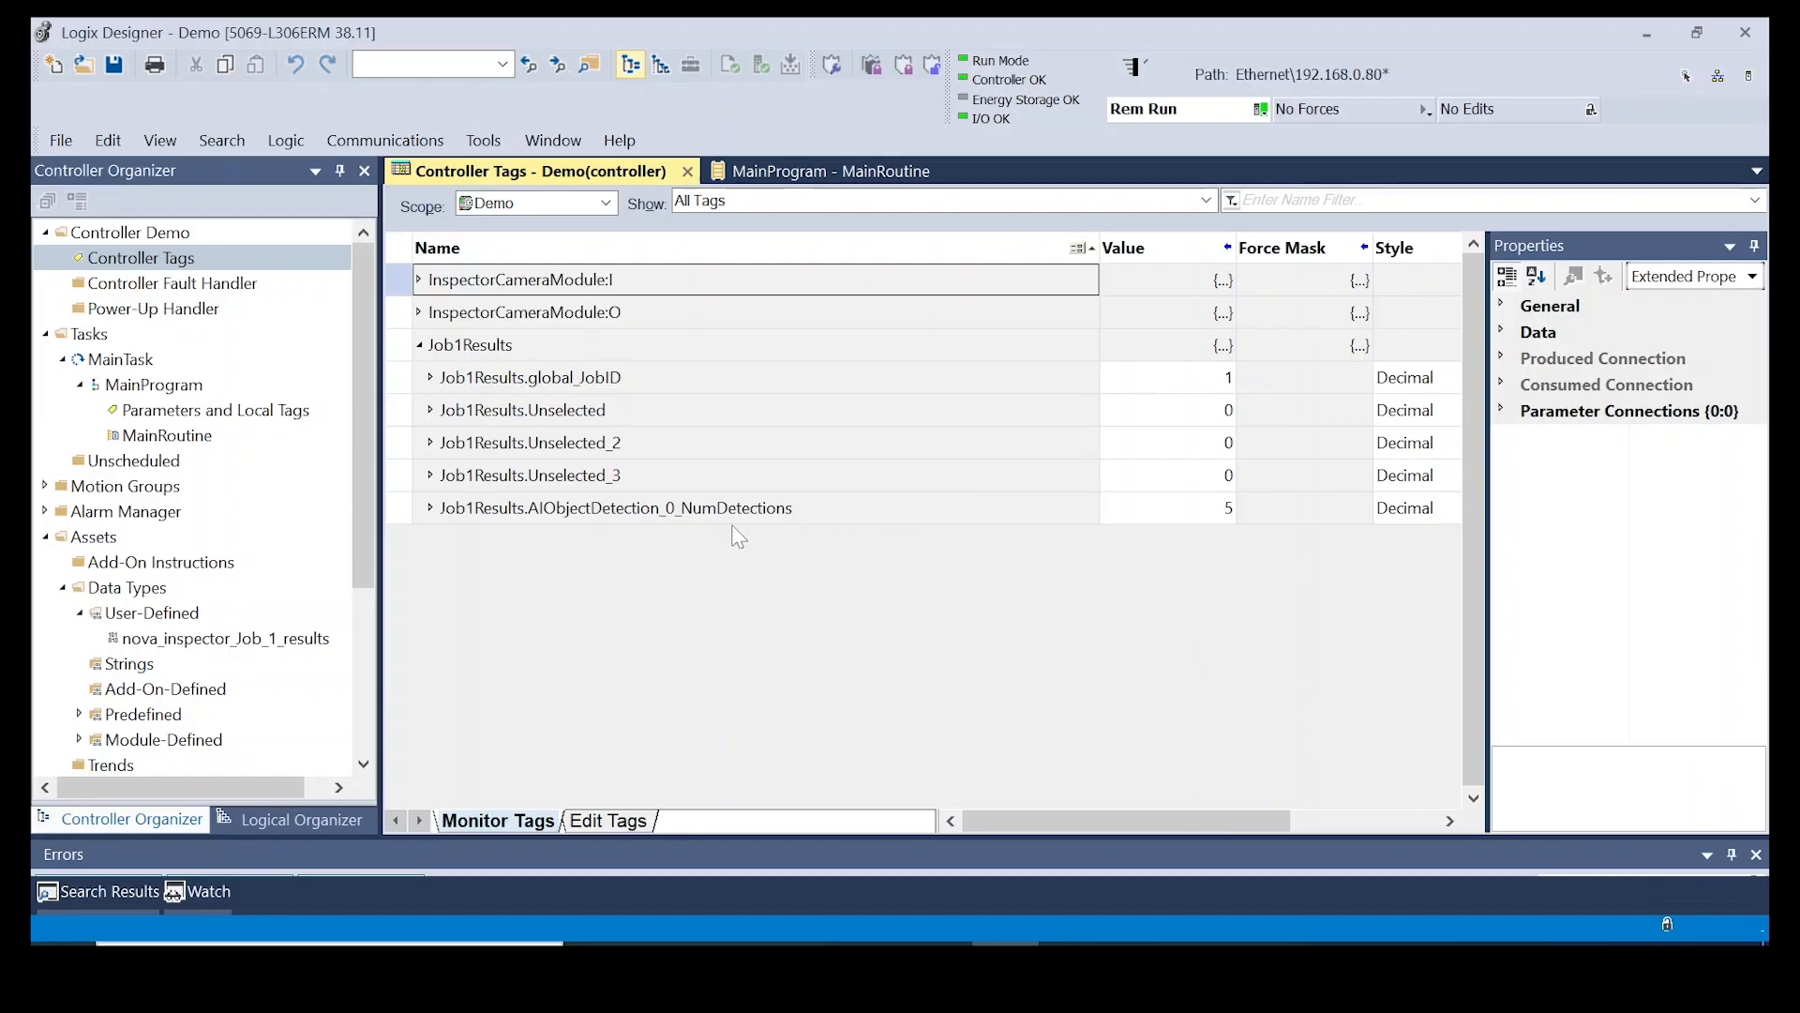
left_click(735, 944)
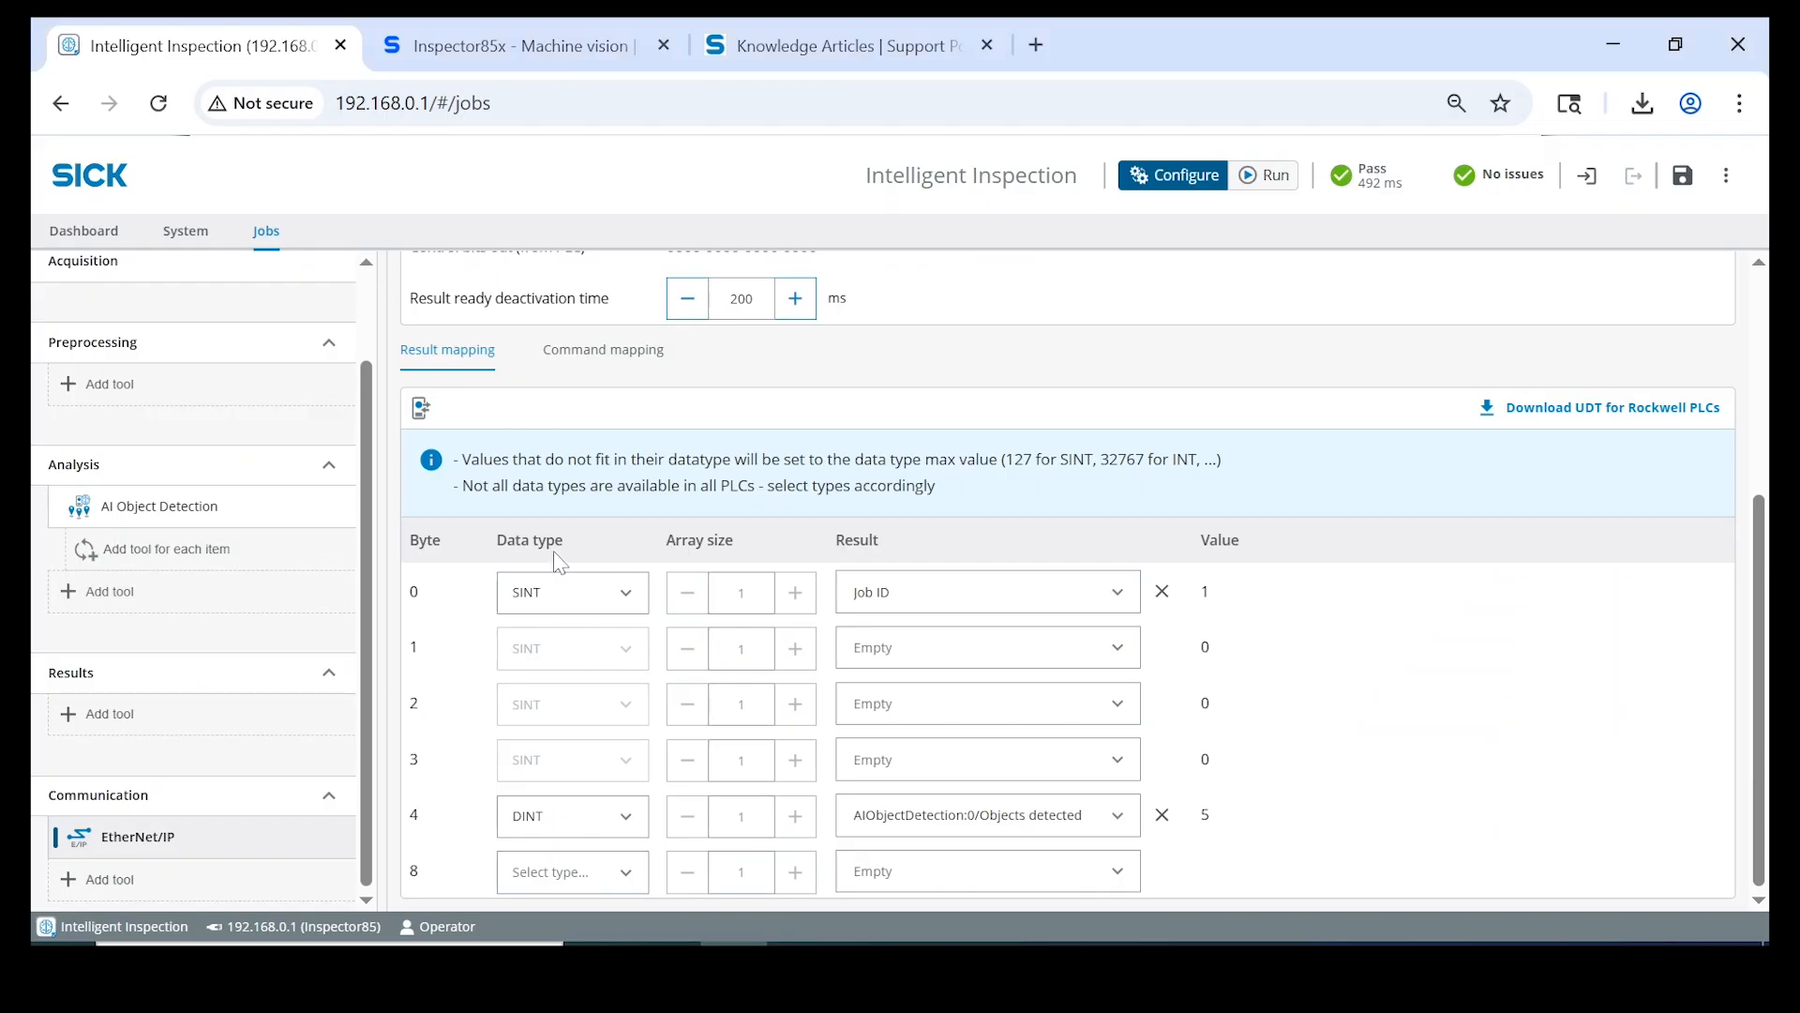
left_click(216, 512)
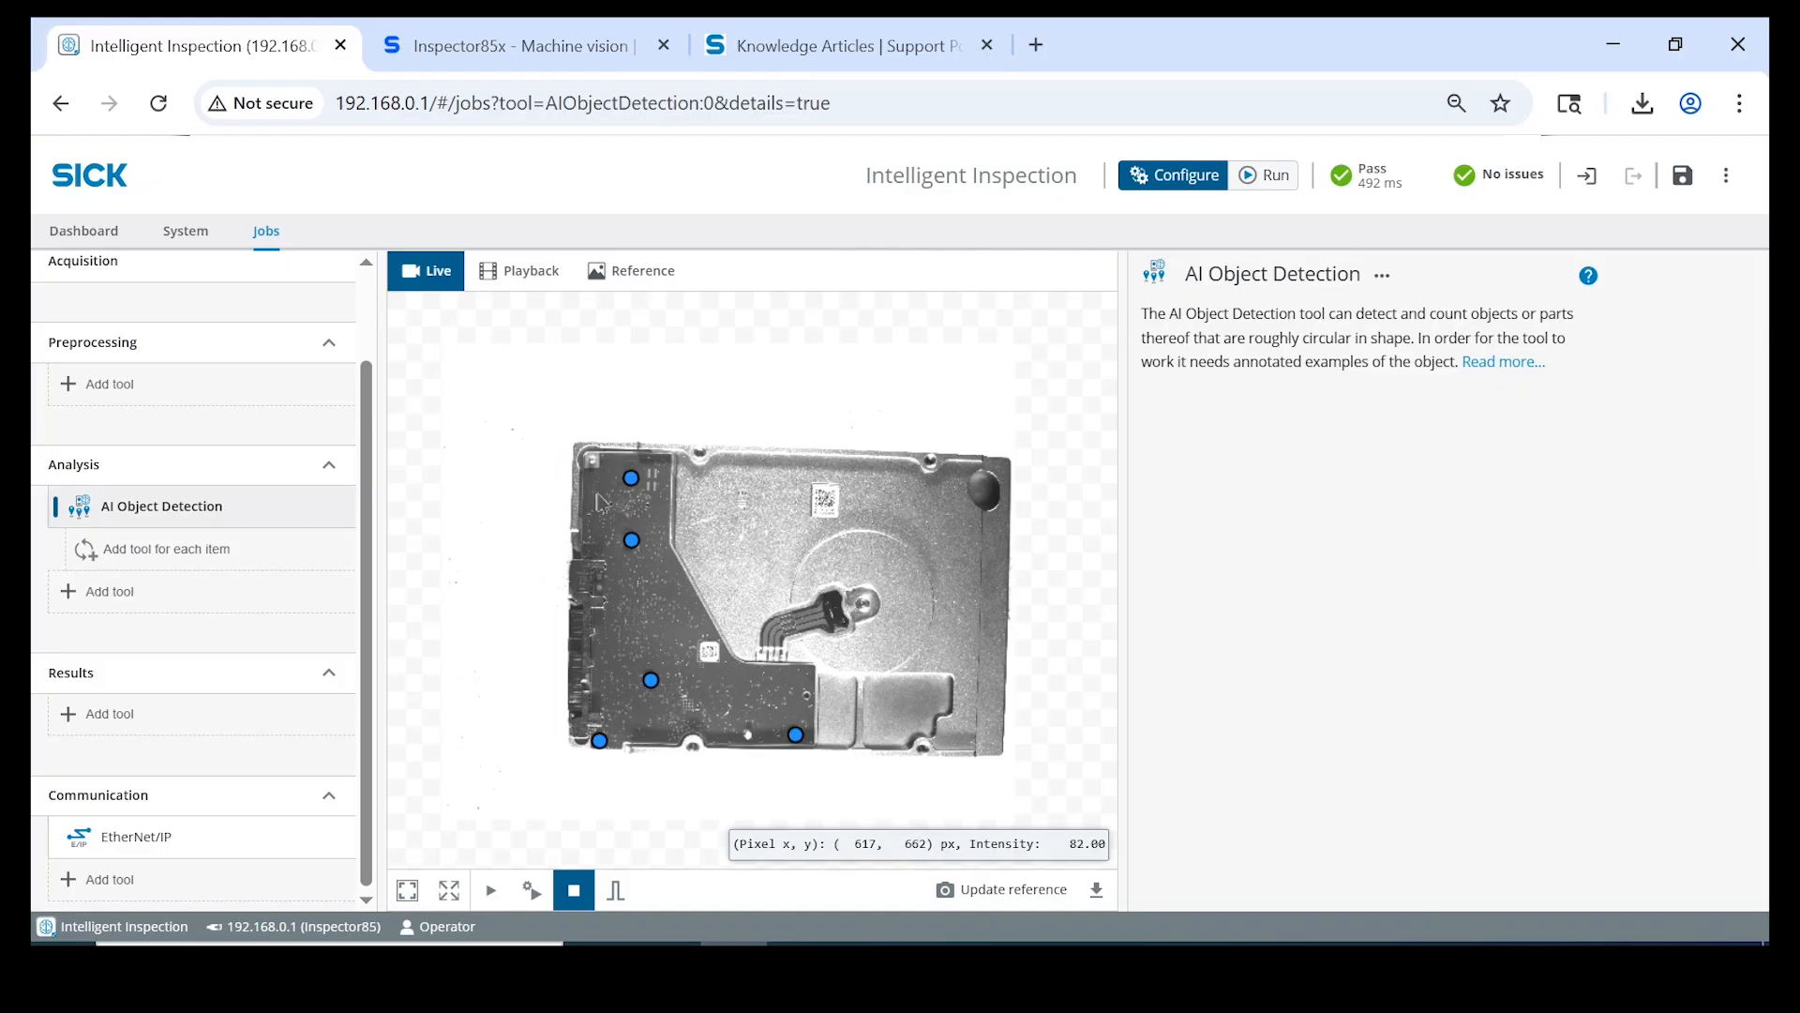
left_click(192, 851)
scroll(1257, 611, "down", 5)
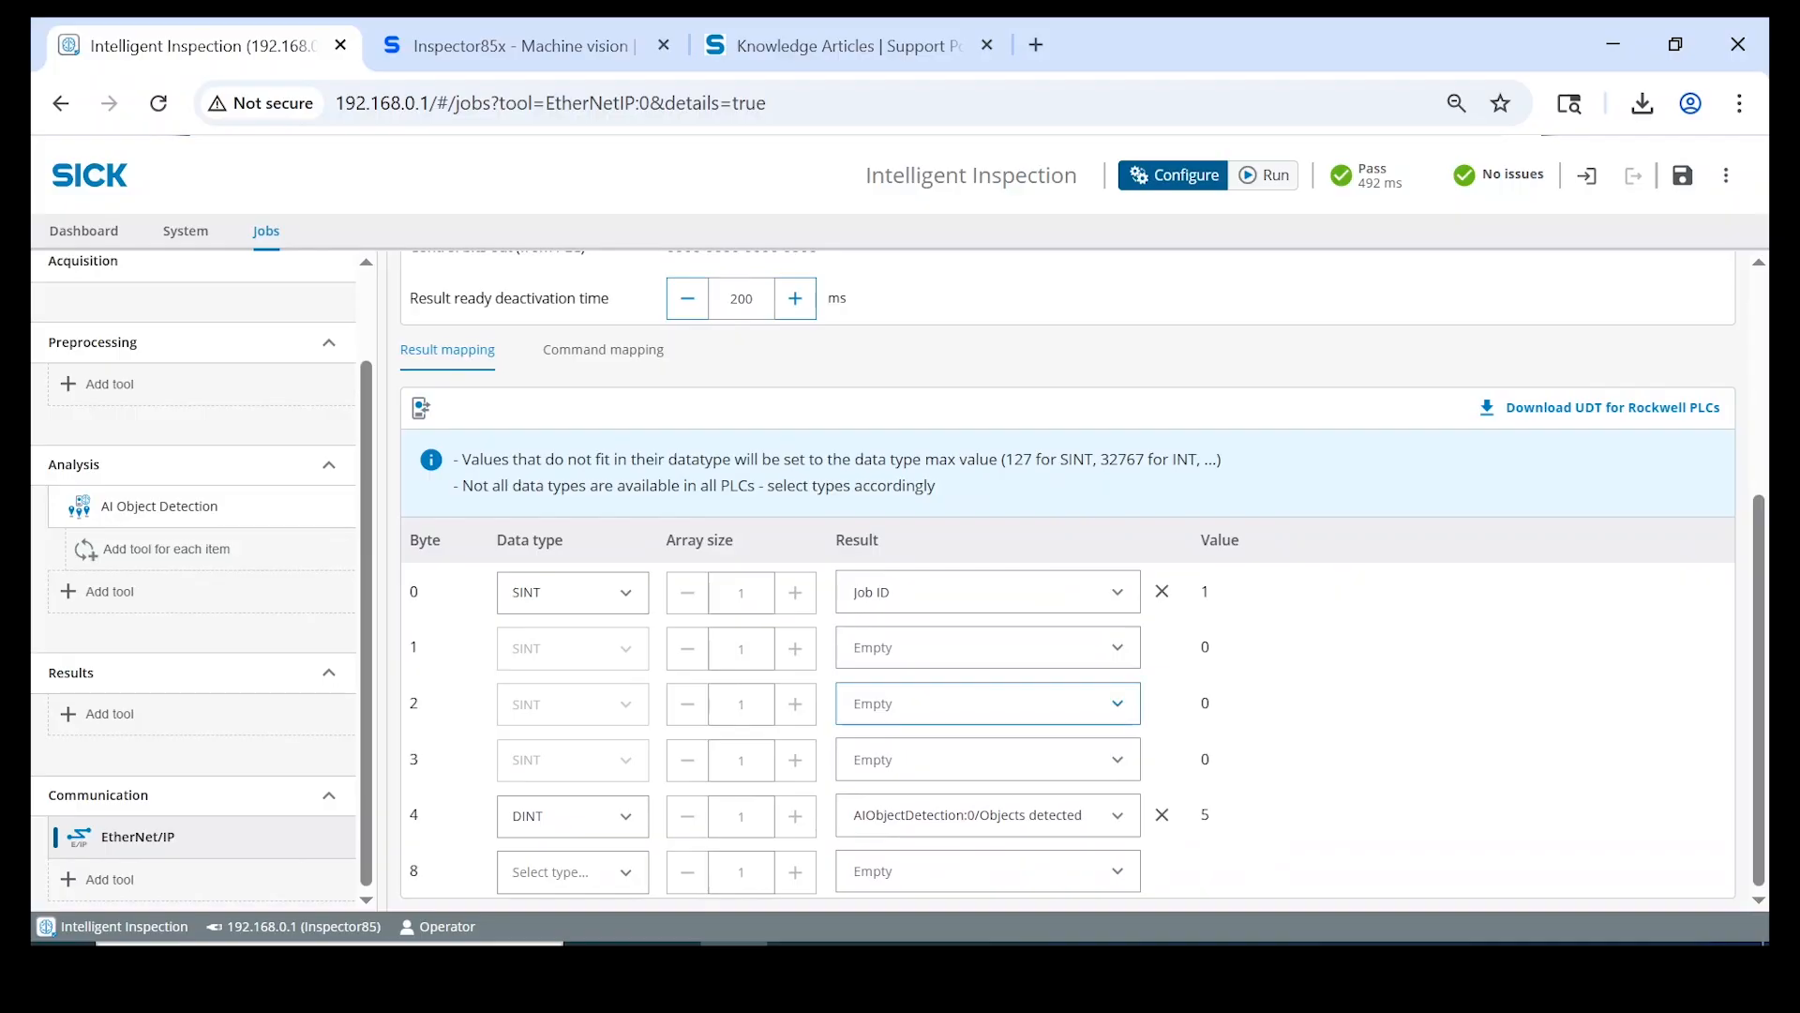
key("alt+Tab")
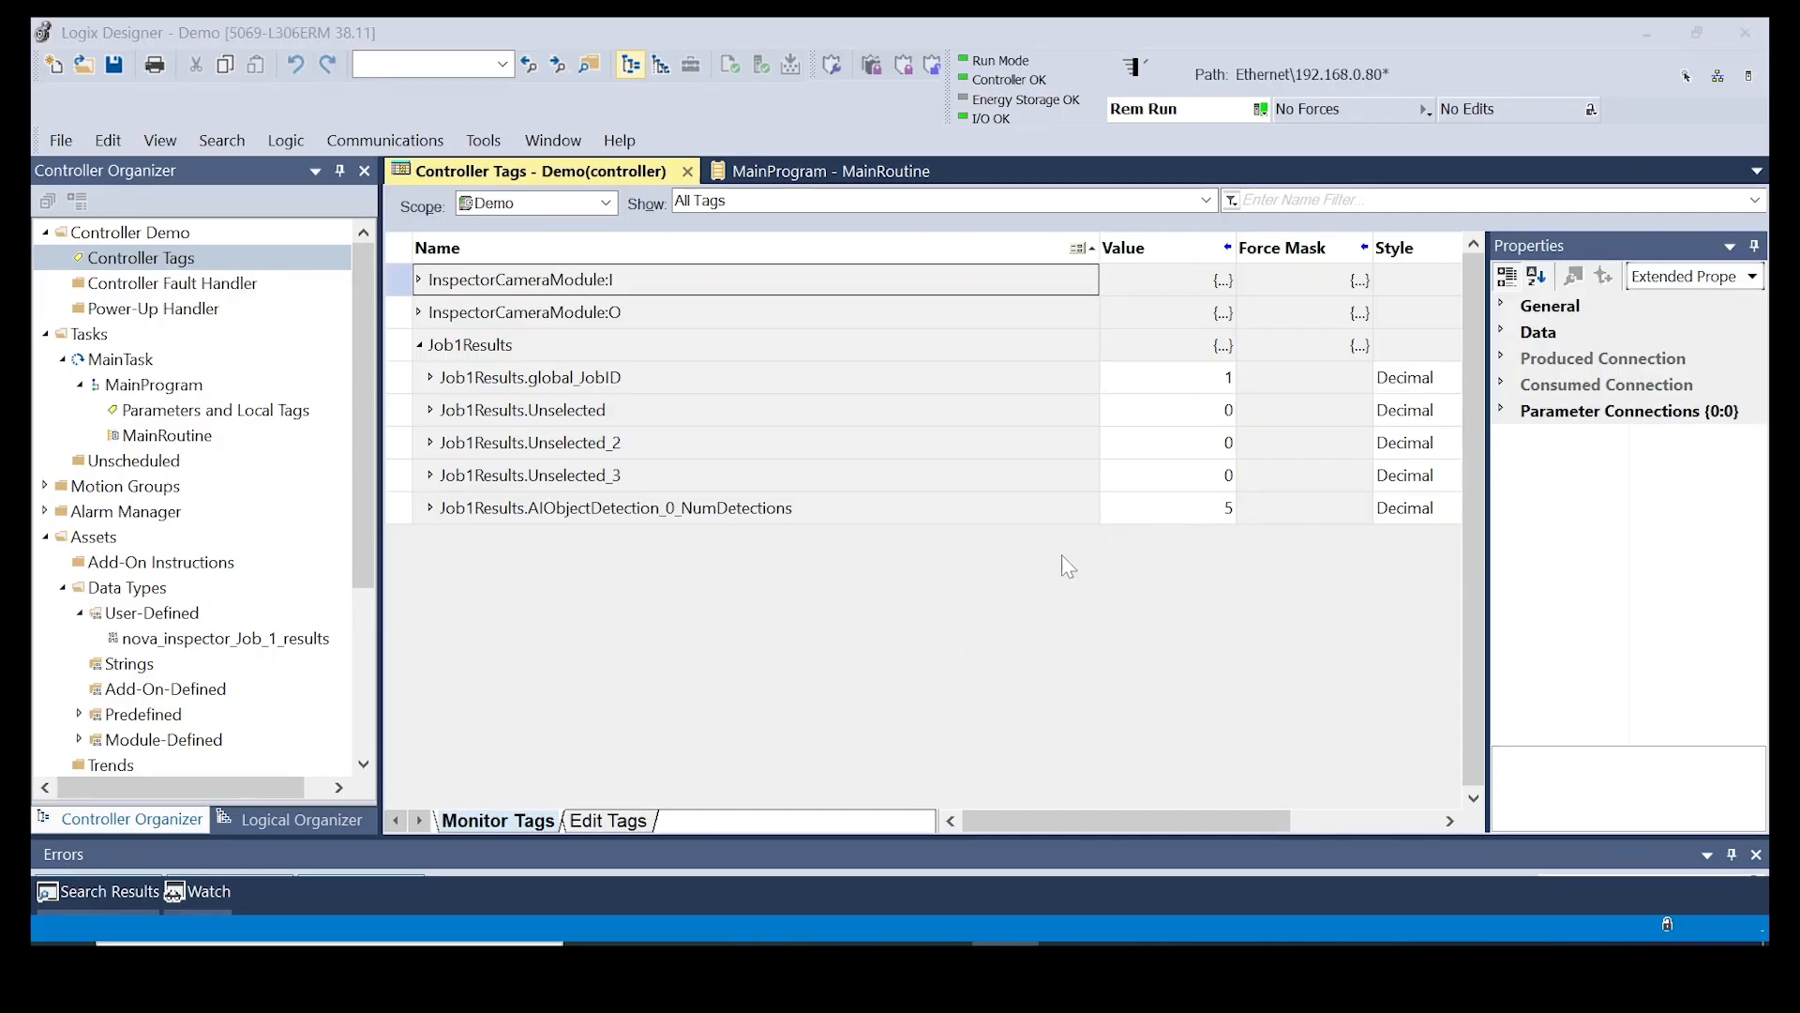
In the SICK web interface, open the AI Object Detection tool and switch the camera to Run mode
key("alt+Tab")
left_click(113, 511)
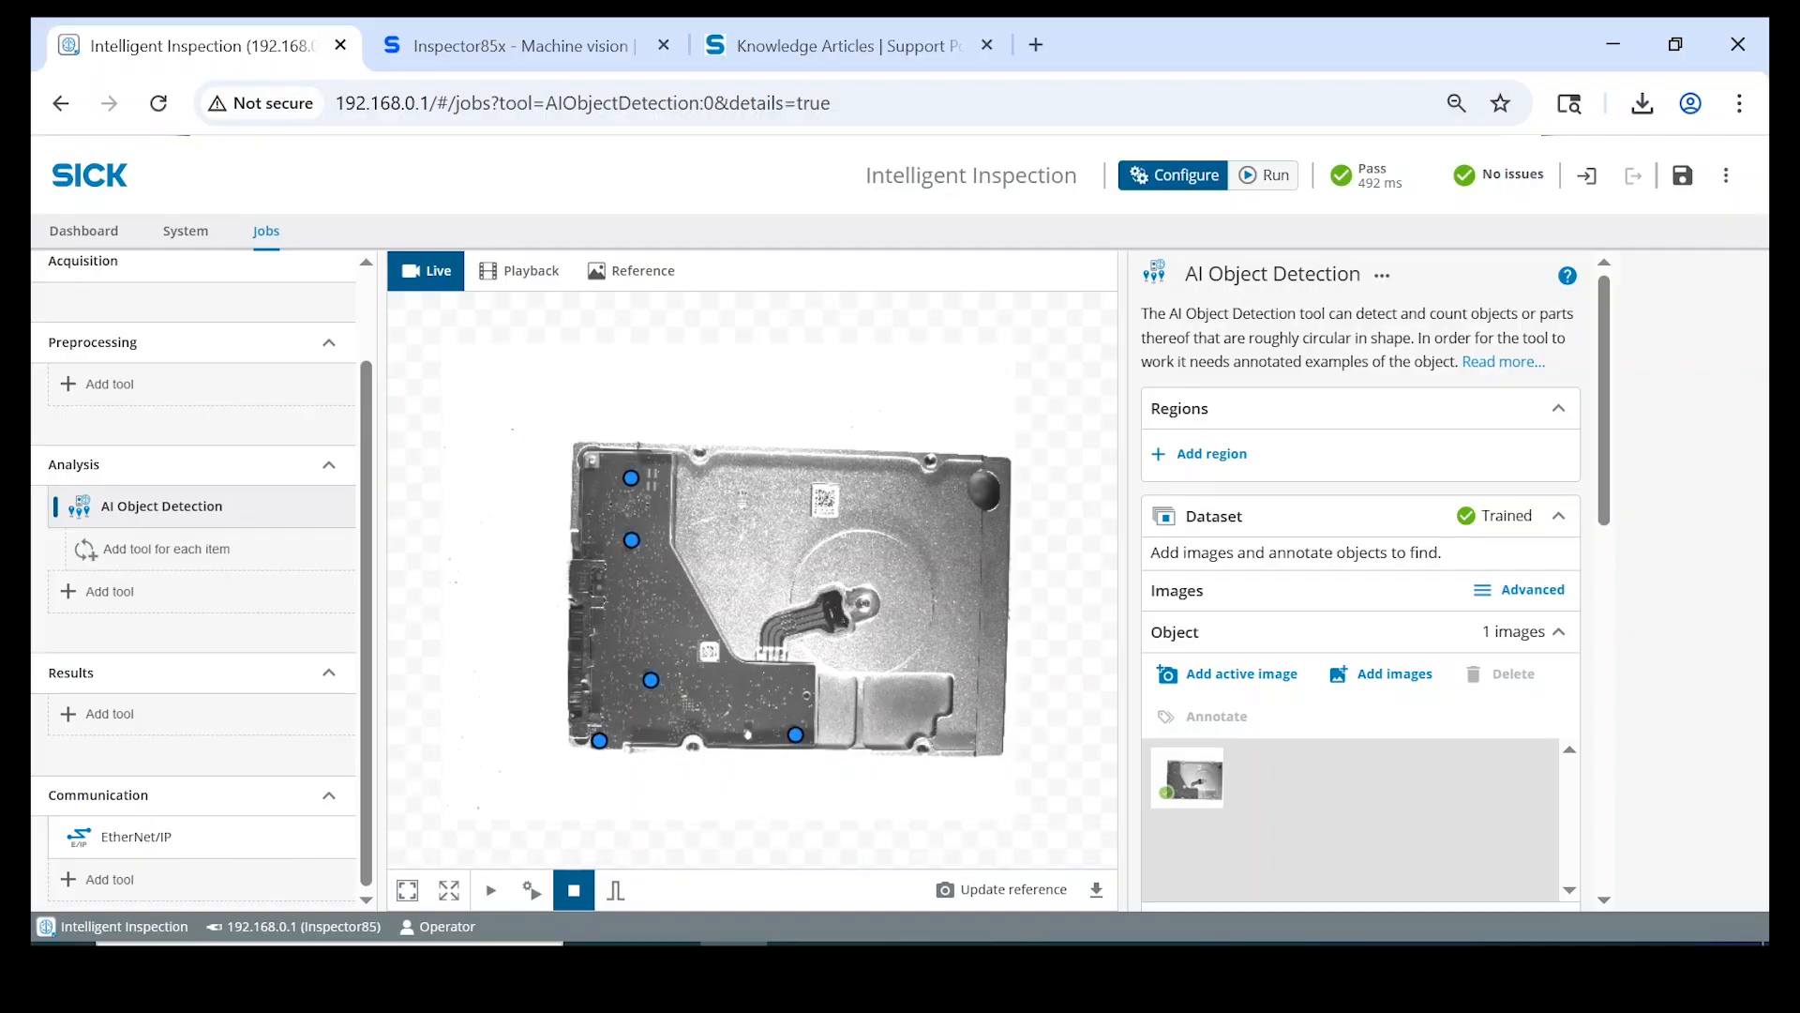
left_click(1261, 174)
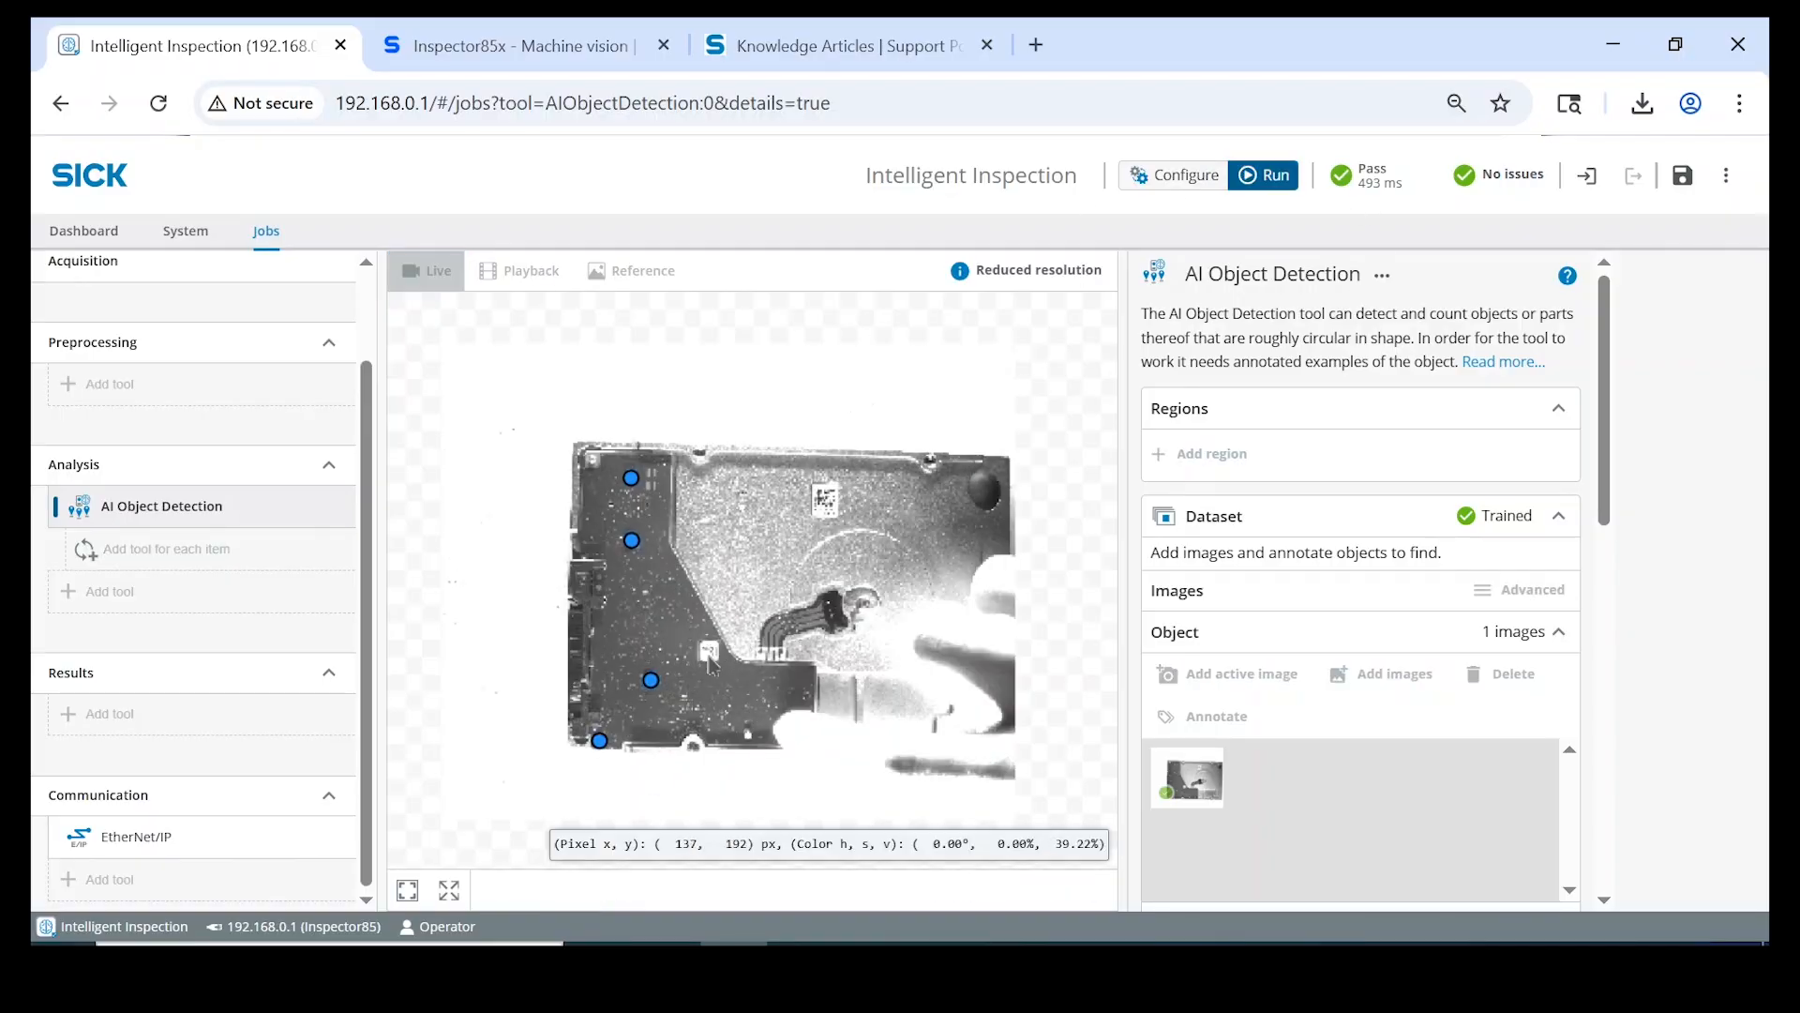
With the camera running, check its EtherNet/IP result mapping values against the Job1Results tags in Logix Designer
left_click(141, 837)
scroll(1060, 809, "down", 4)
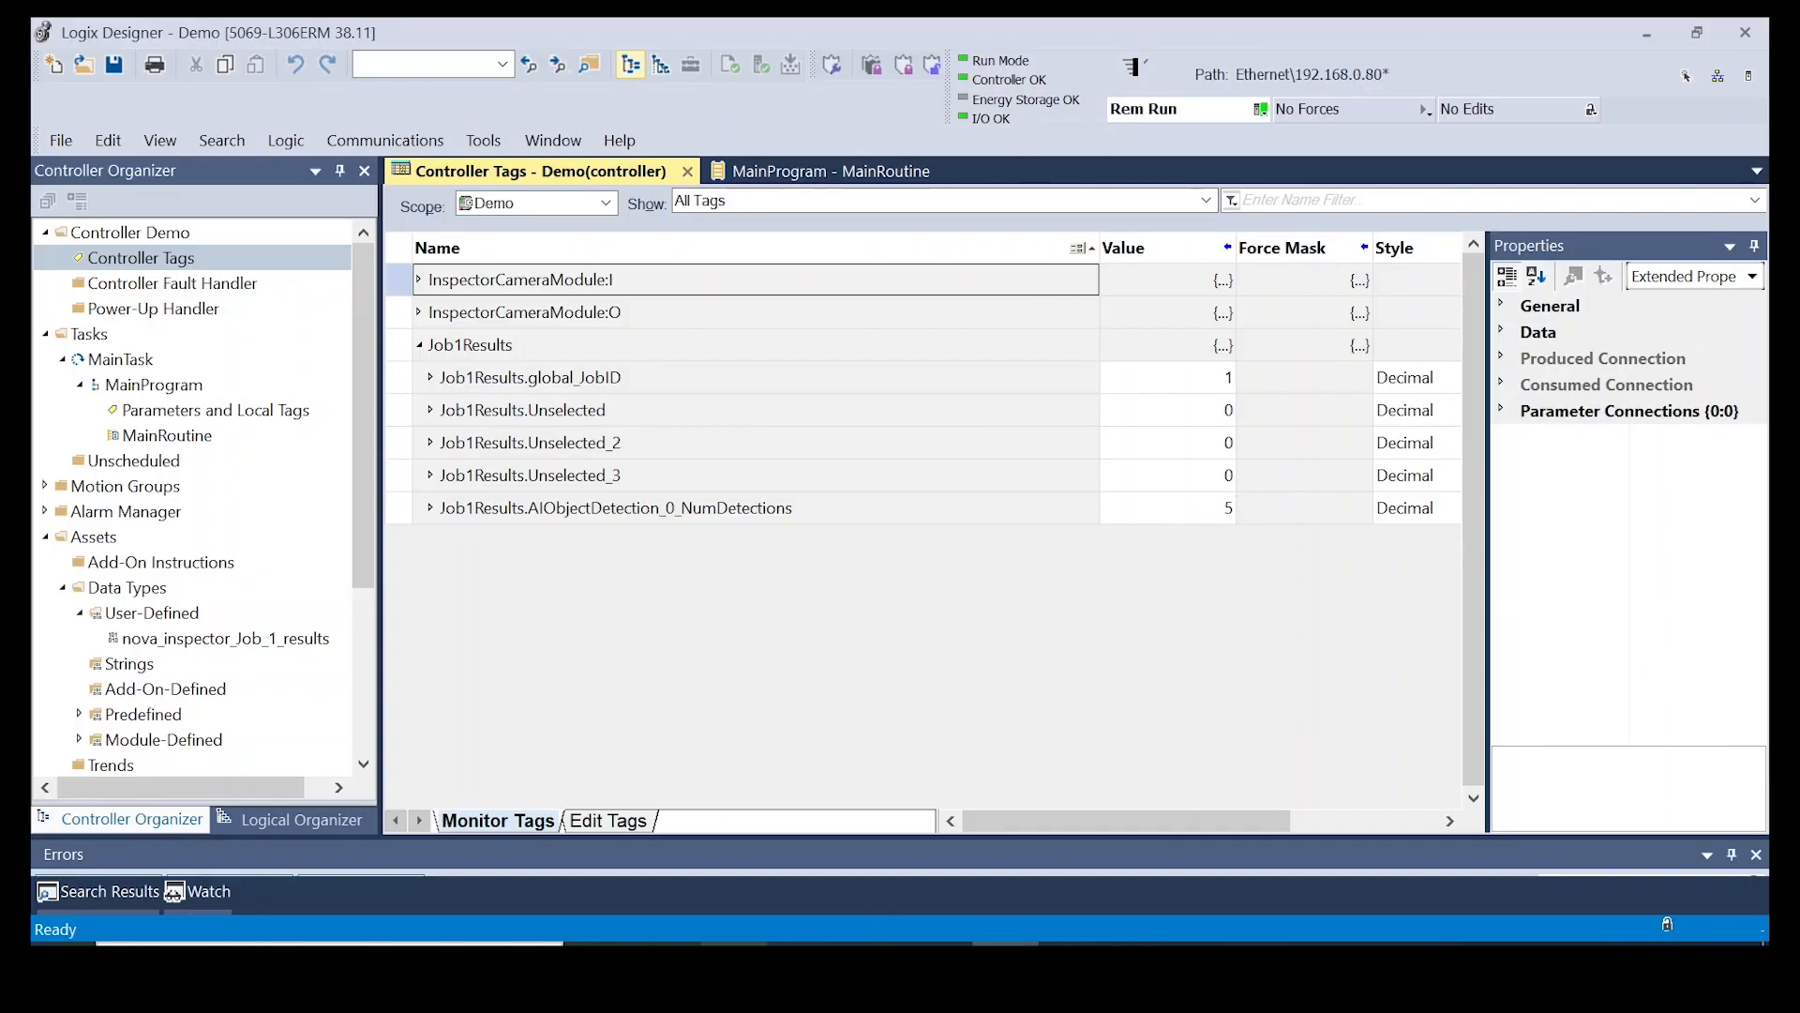
mouse_move(733, 957)
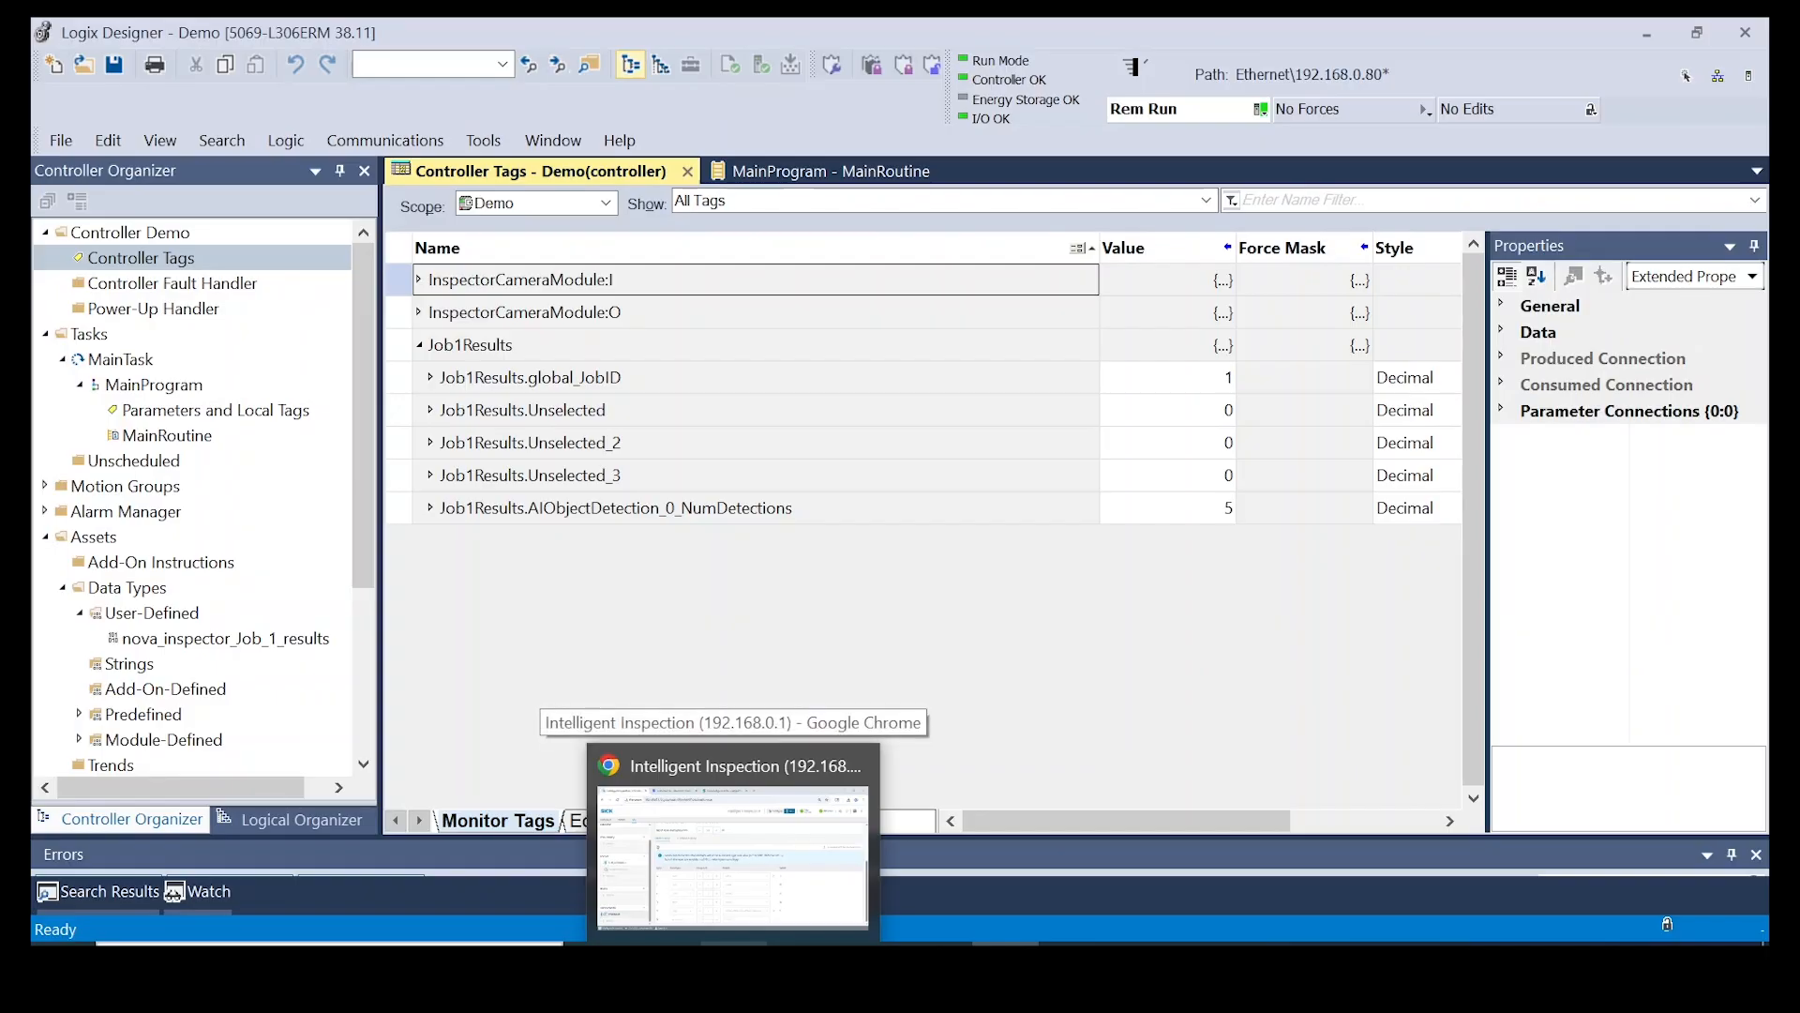
left_click(733, 858)
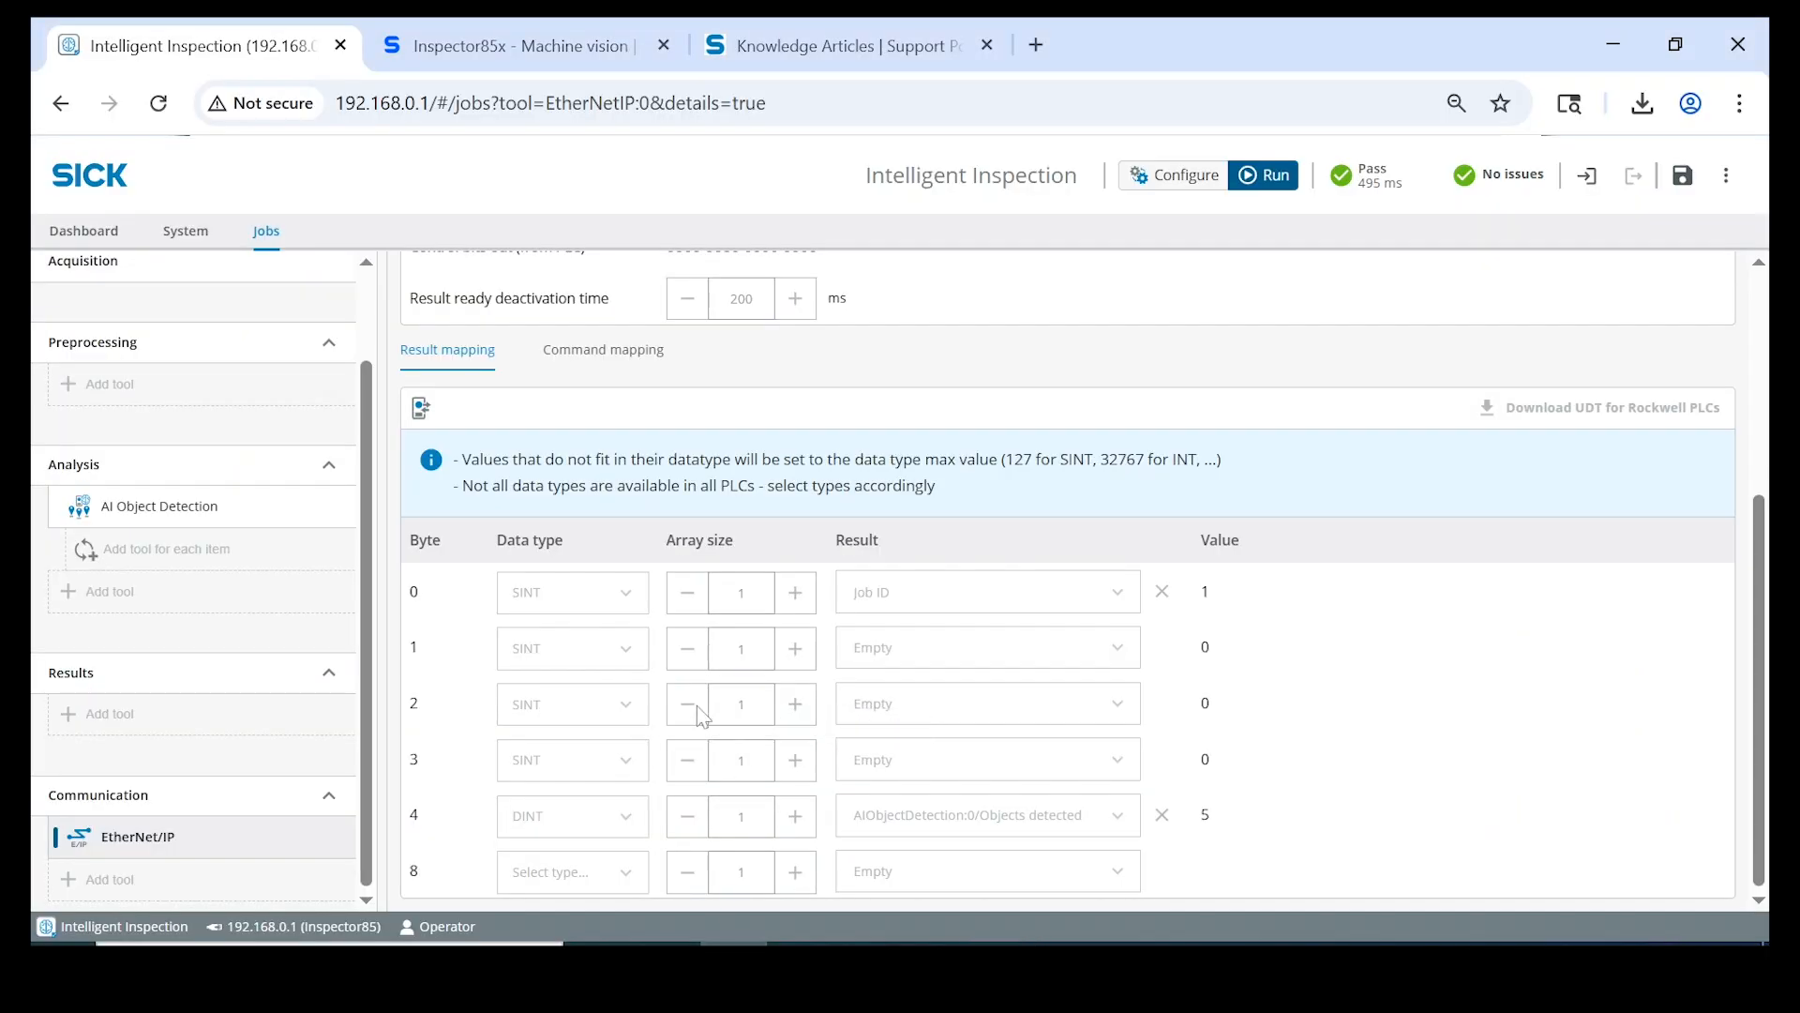
left_click(1005, 957)
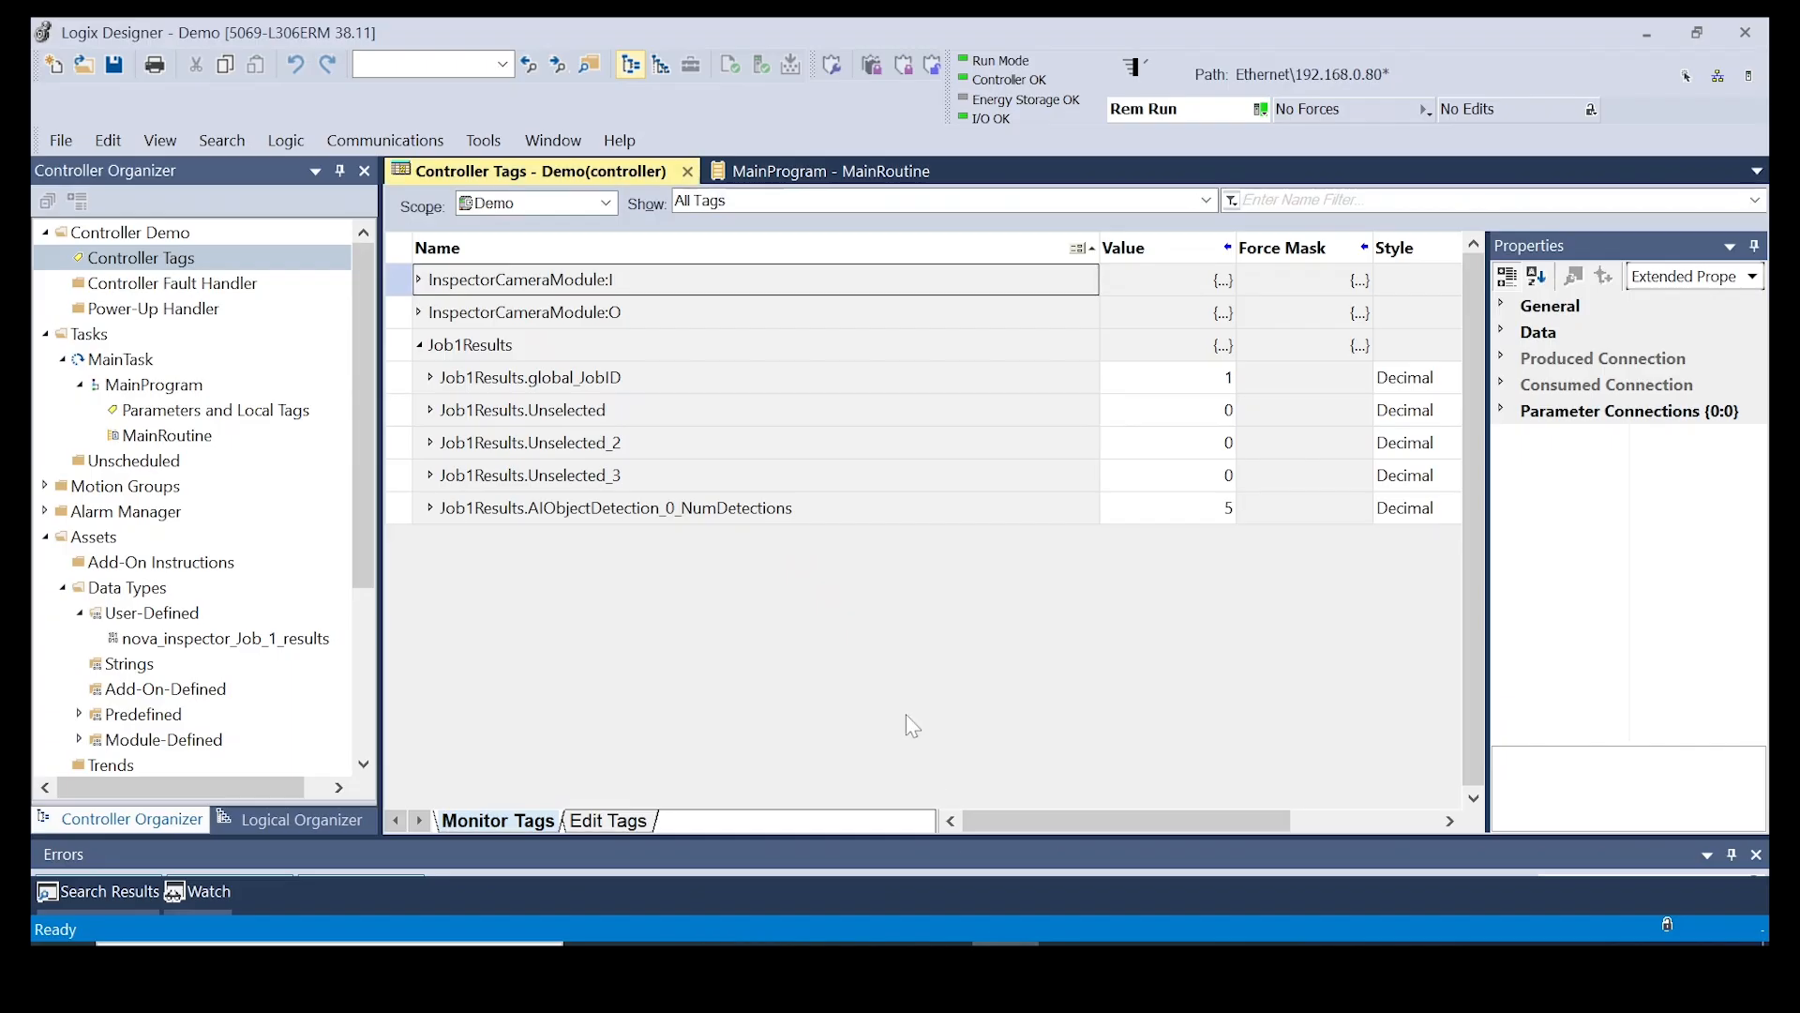
left_click(975, 957)
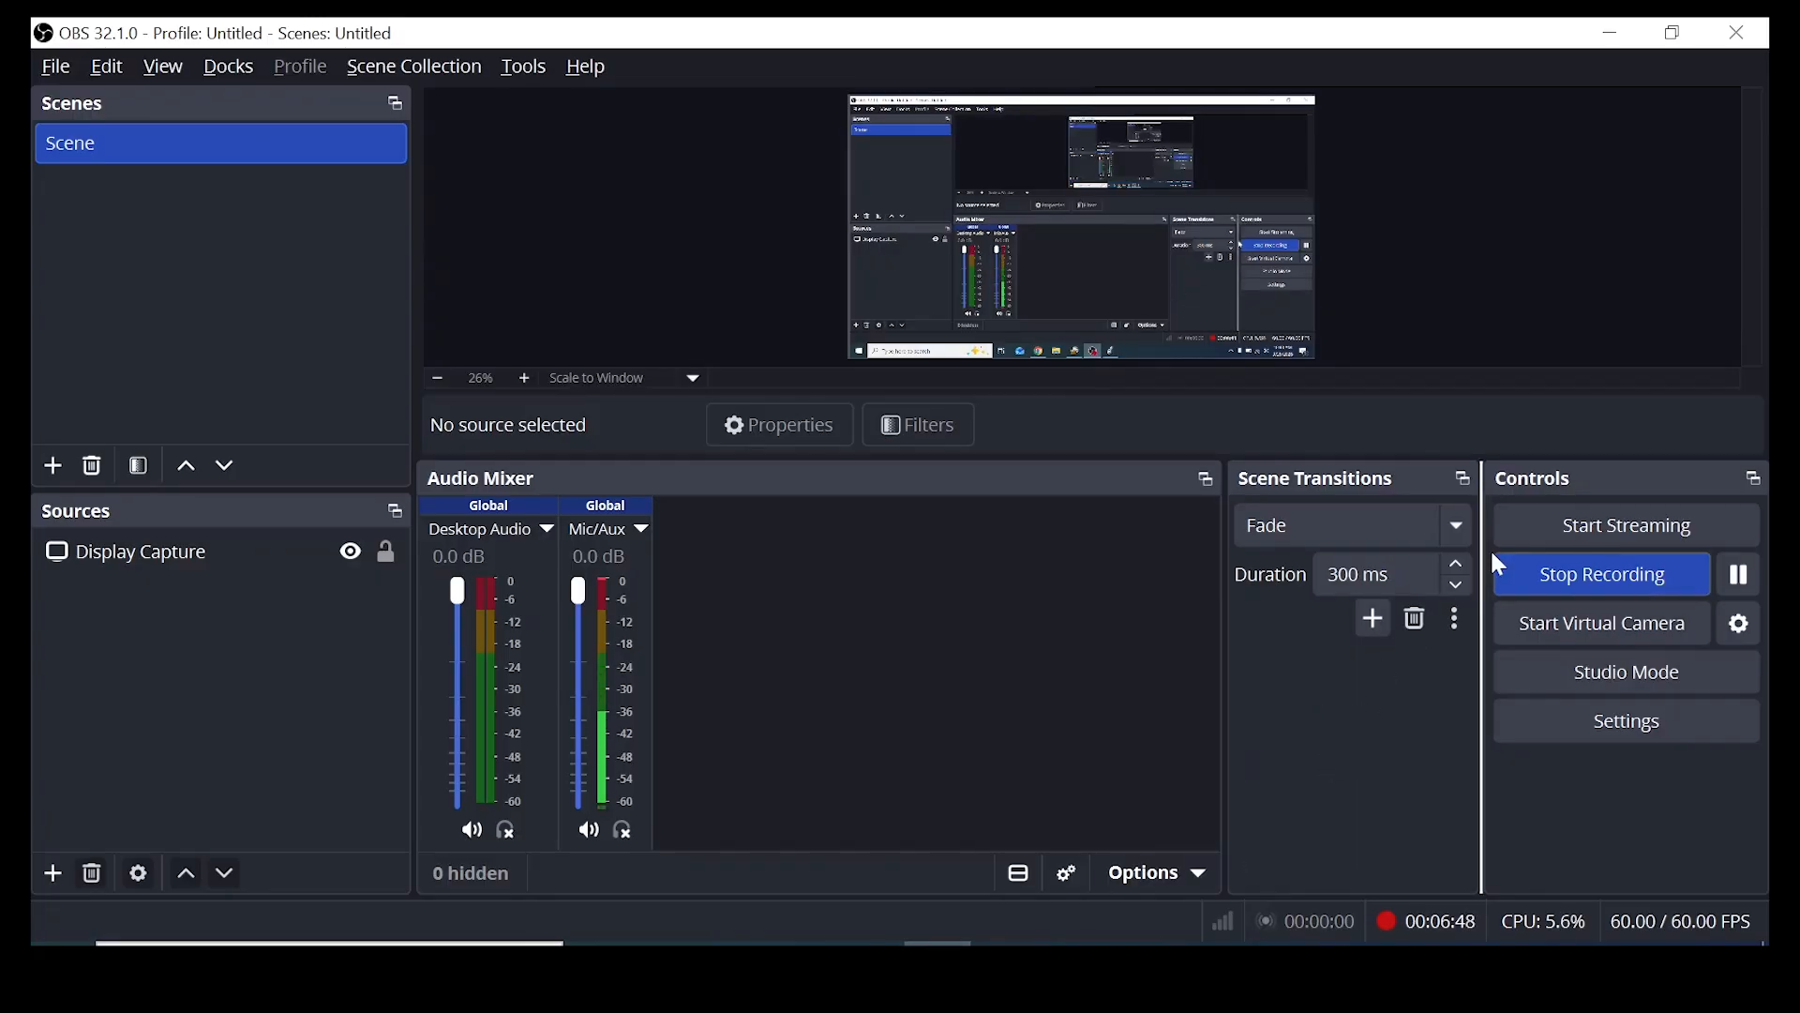
left_click(1590, 578)
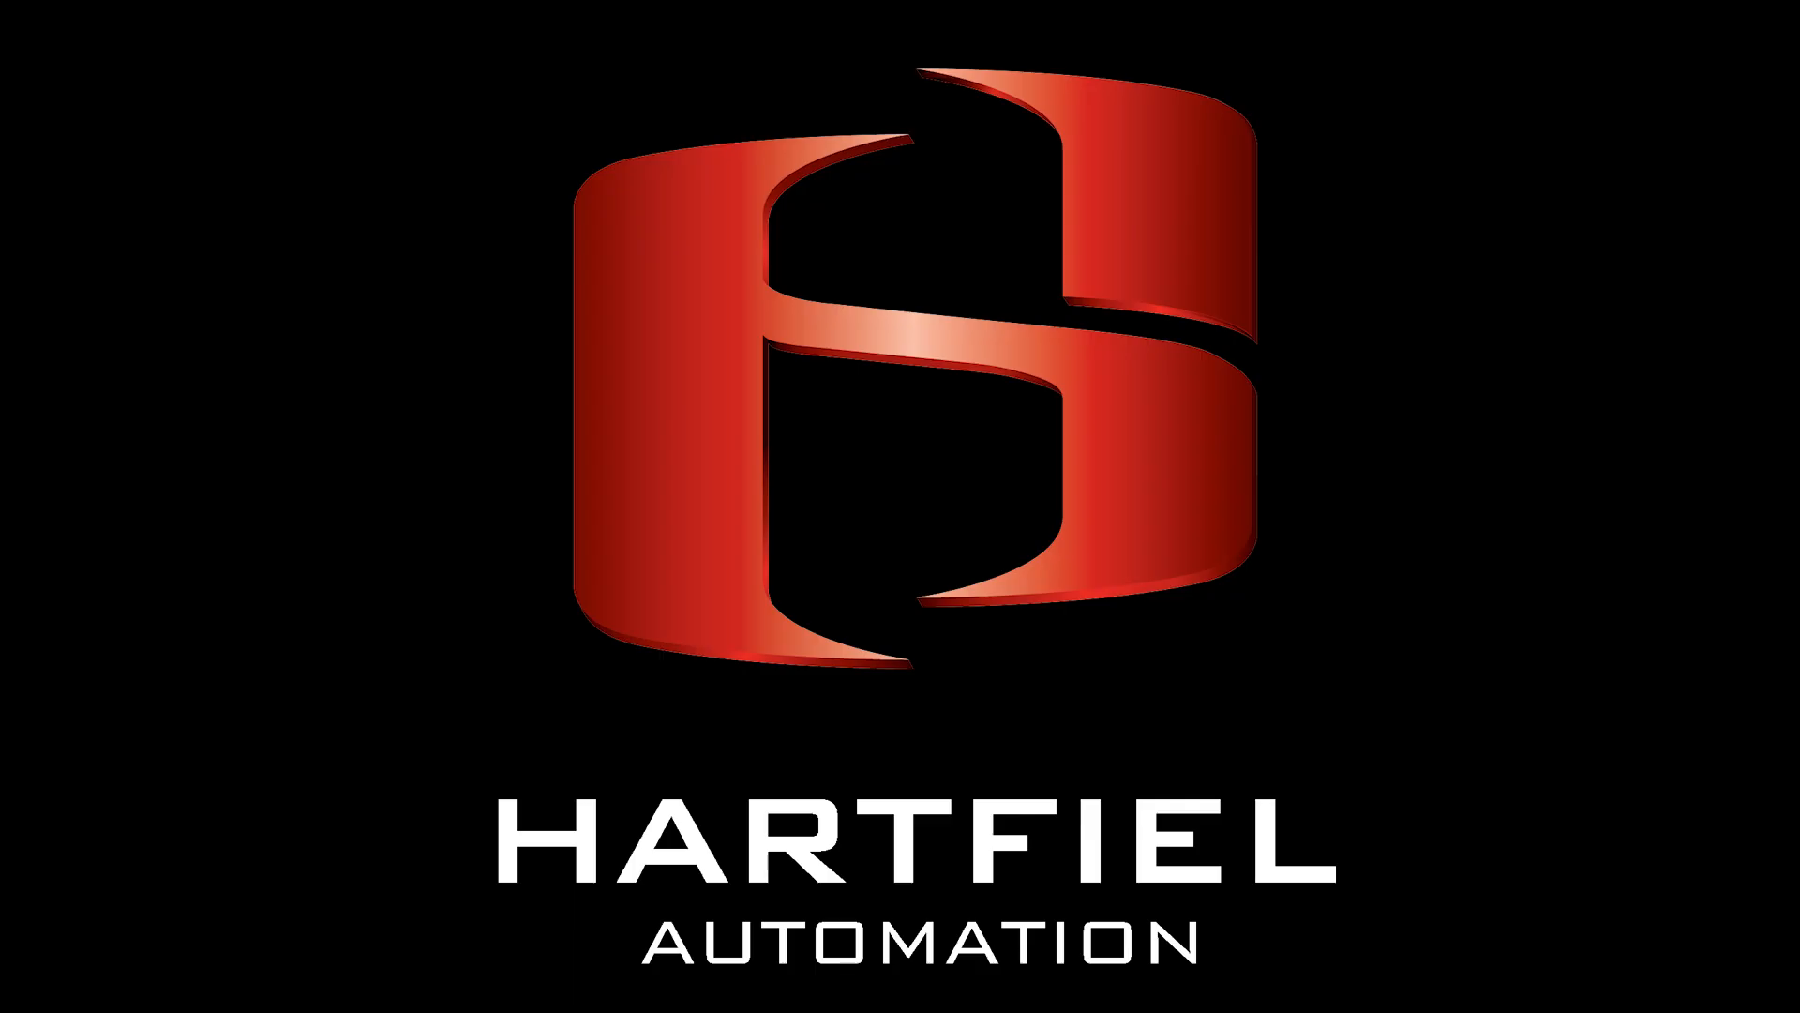